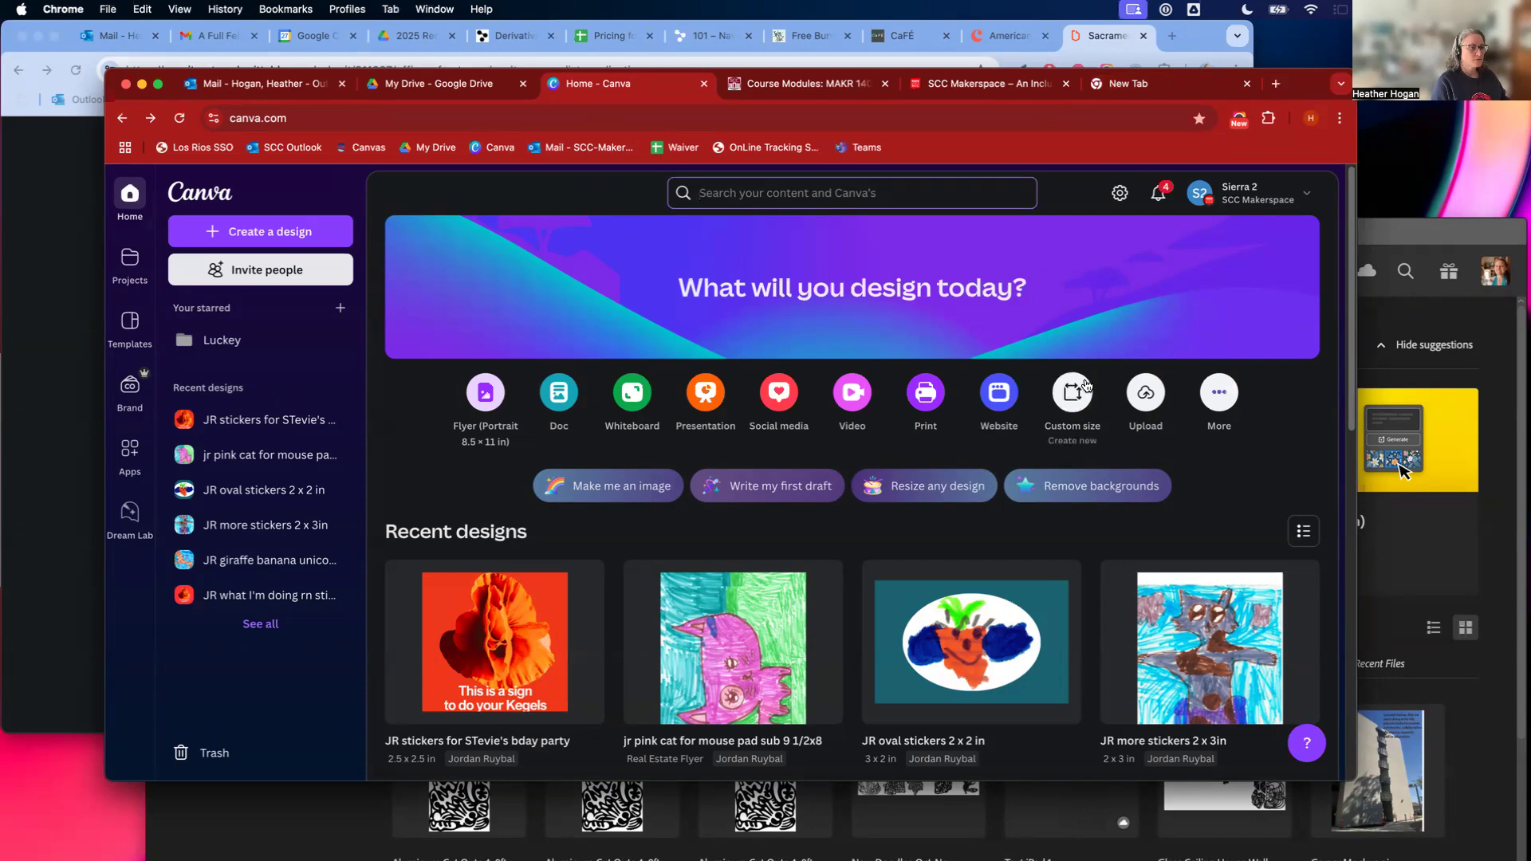
# Step: Create a new custom-size design 3 in wide by 3 in high
pyautogui.click(1072, 392)
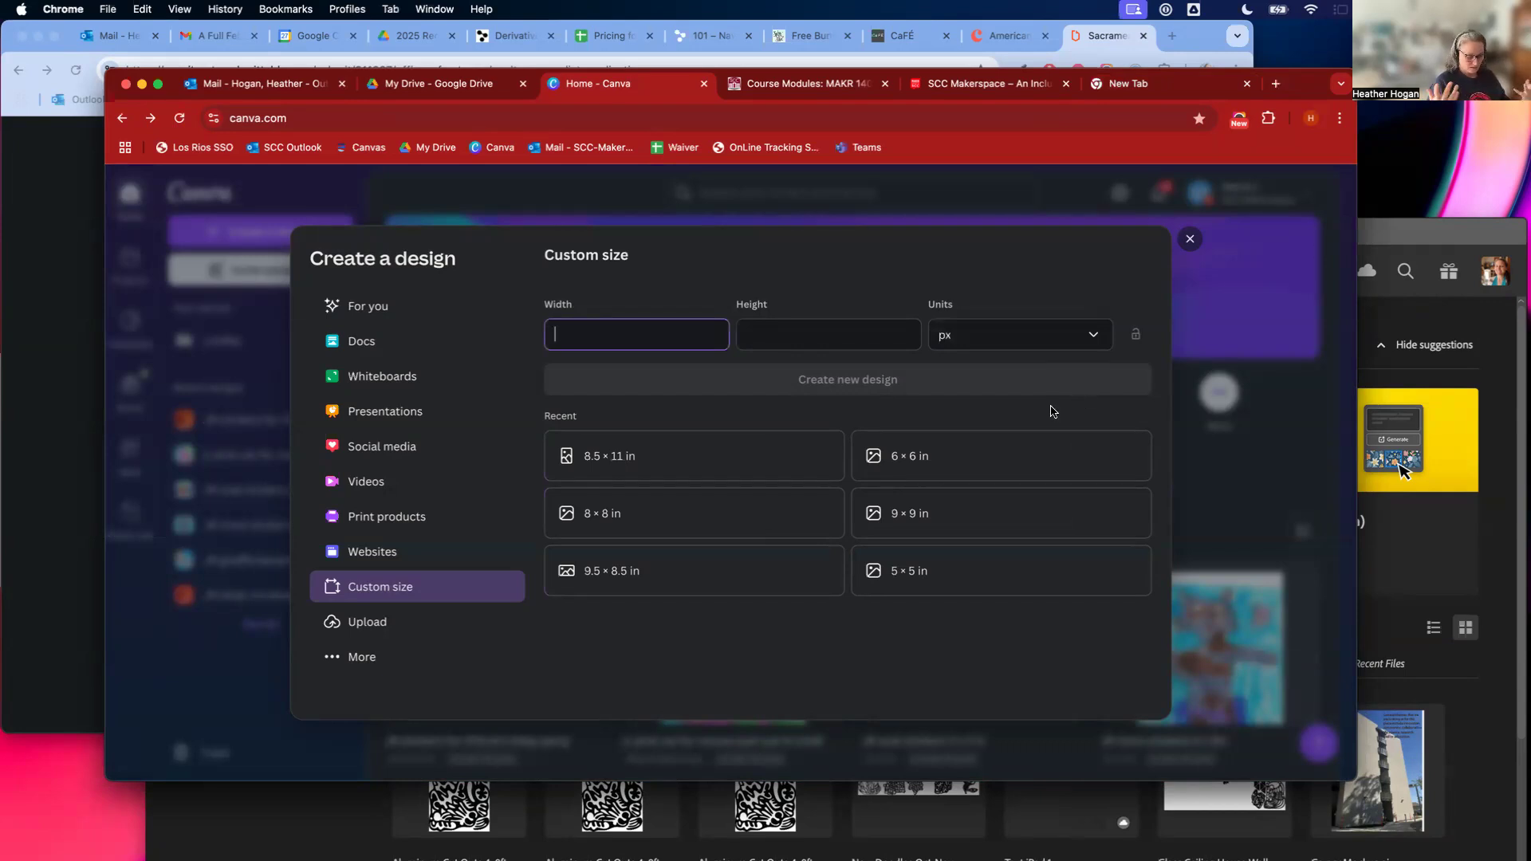
pyautogui.click(1000, 339)
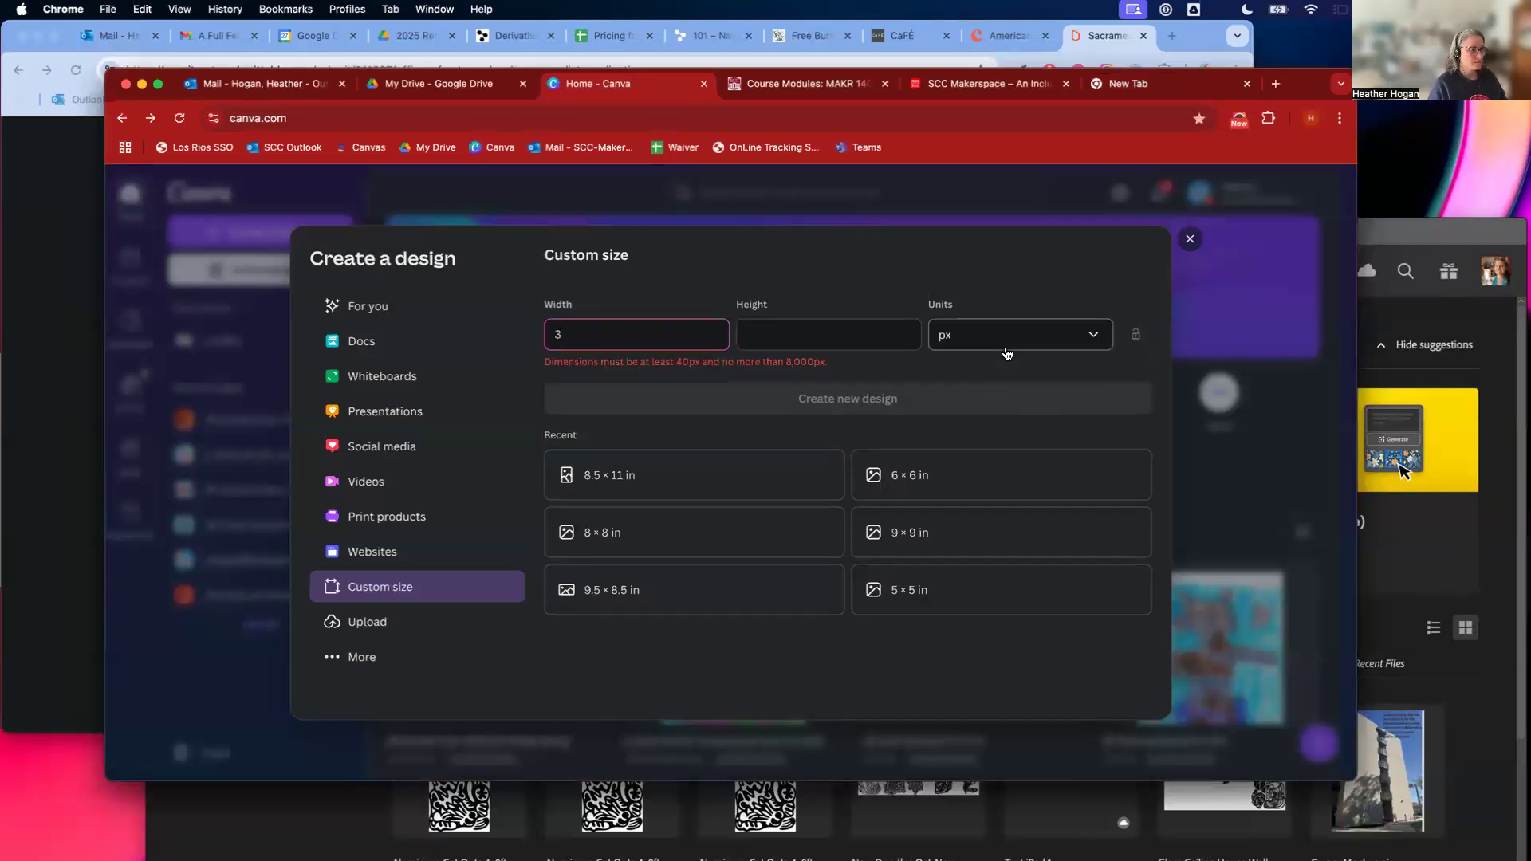
pyautogui.click(997, 382)
pyautogui.click(986, 335)
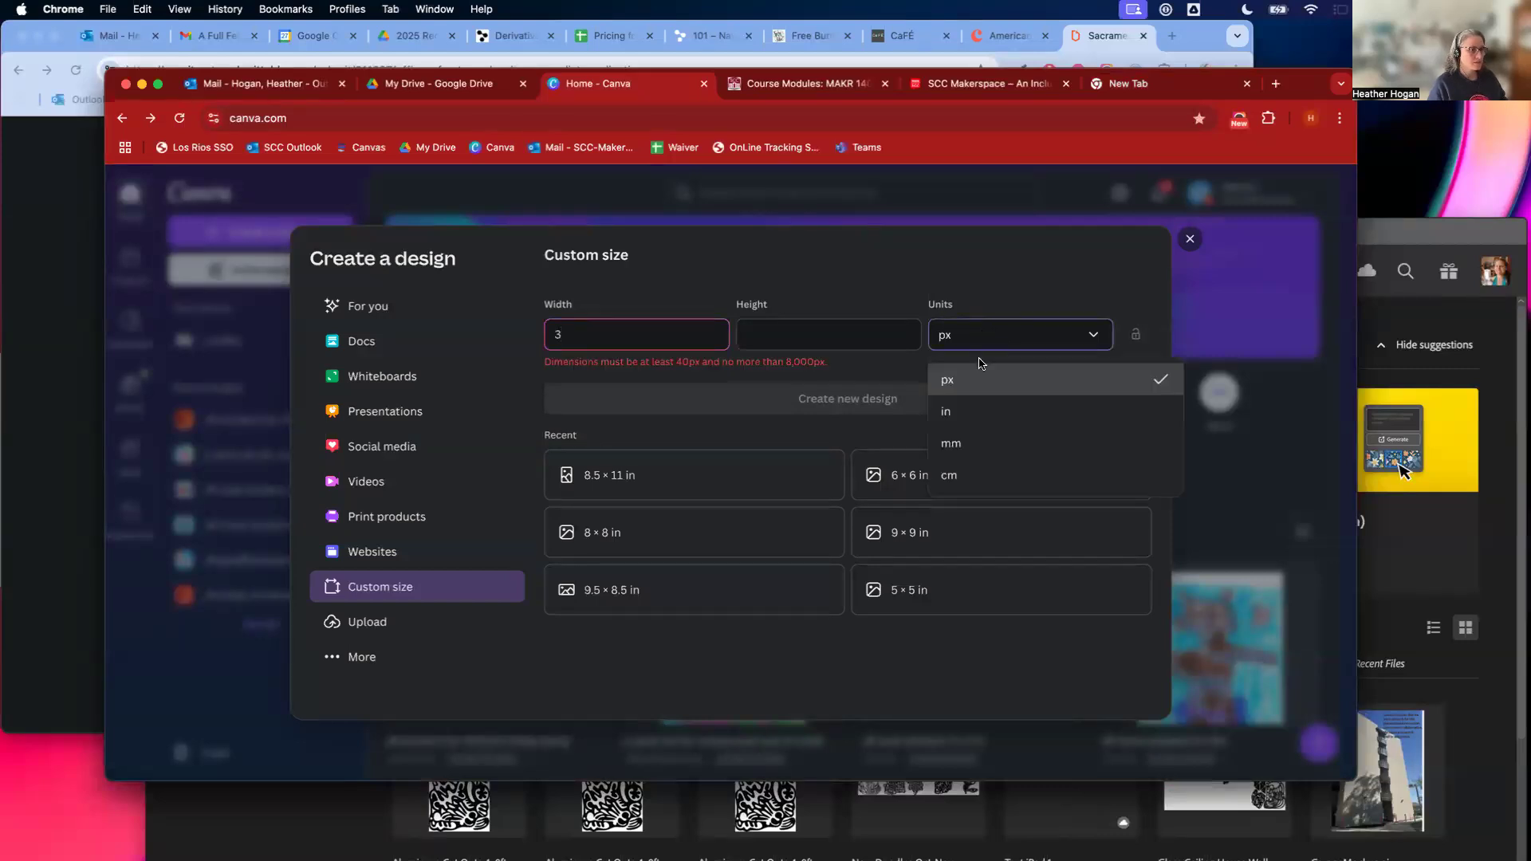
pyautogui.click(969, 408)
pyautogui.press('super+a')
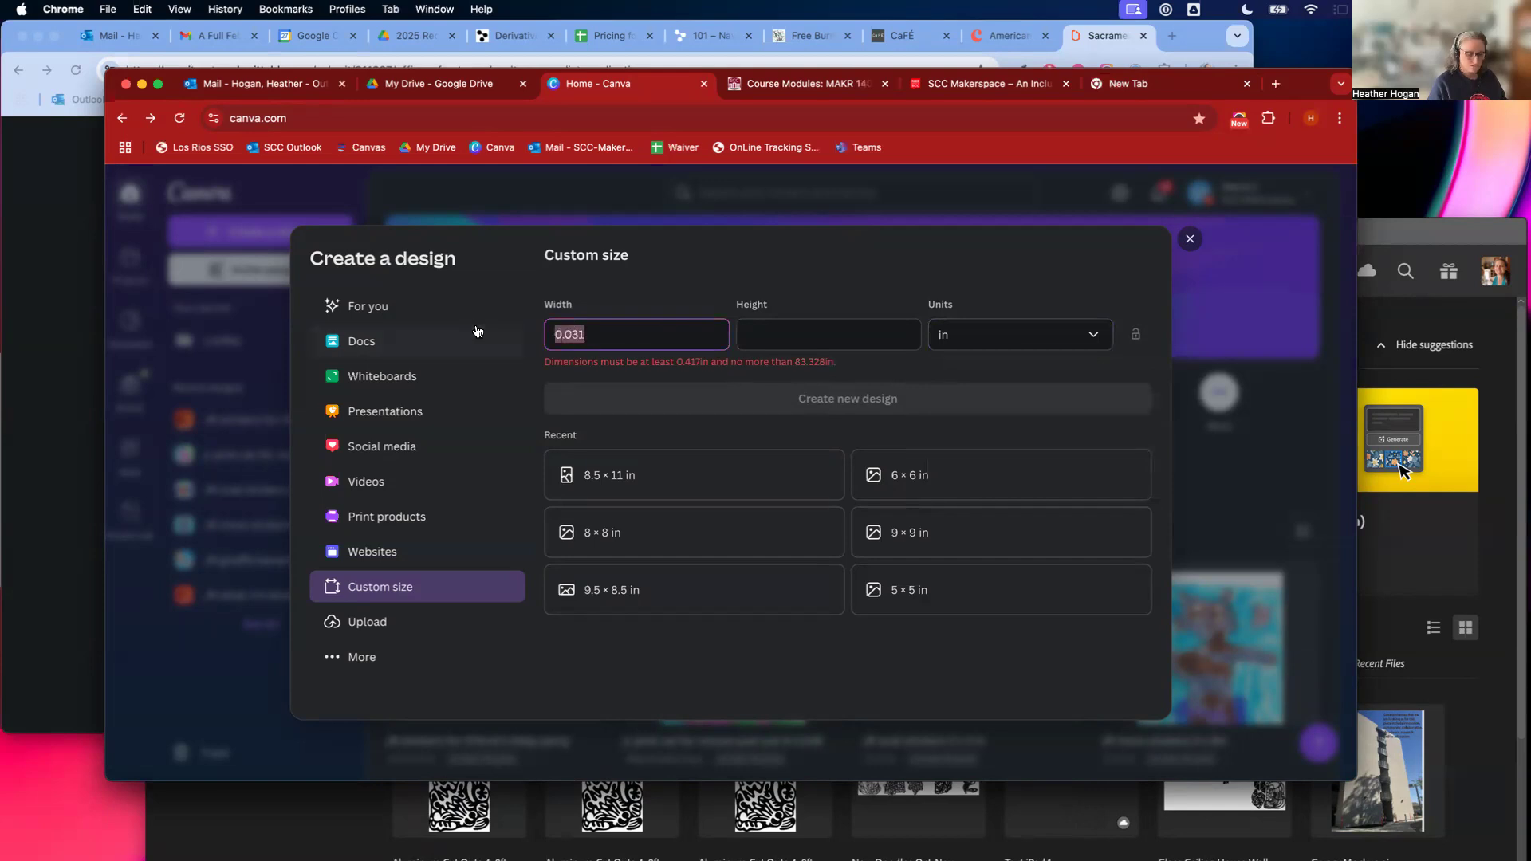
pyautogui.write('3')
pyautogui.click(753, 334)
pyautogui.write('3')
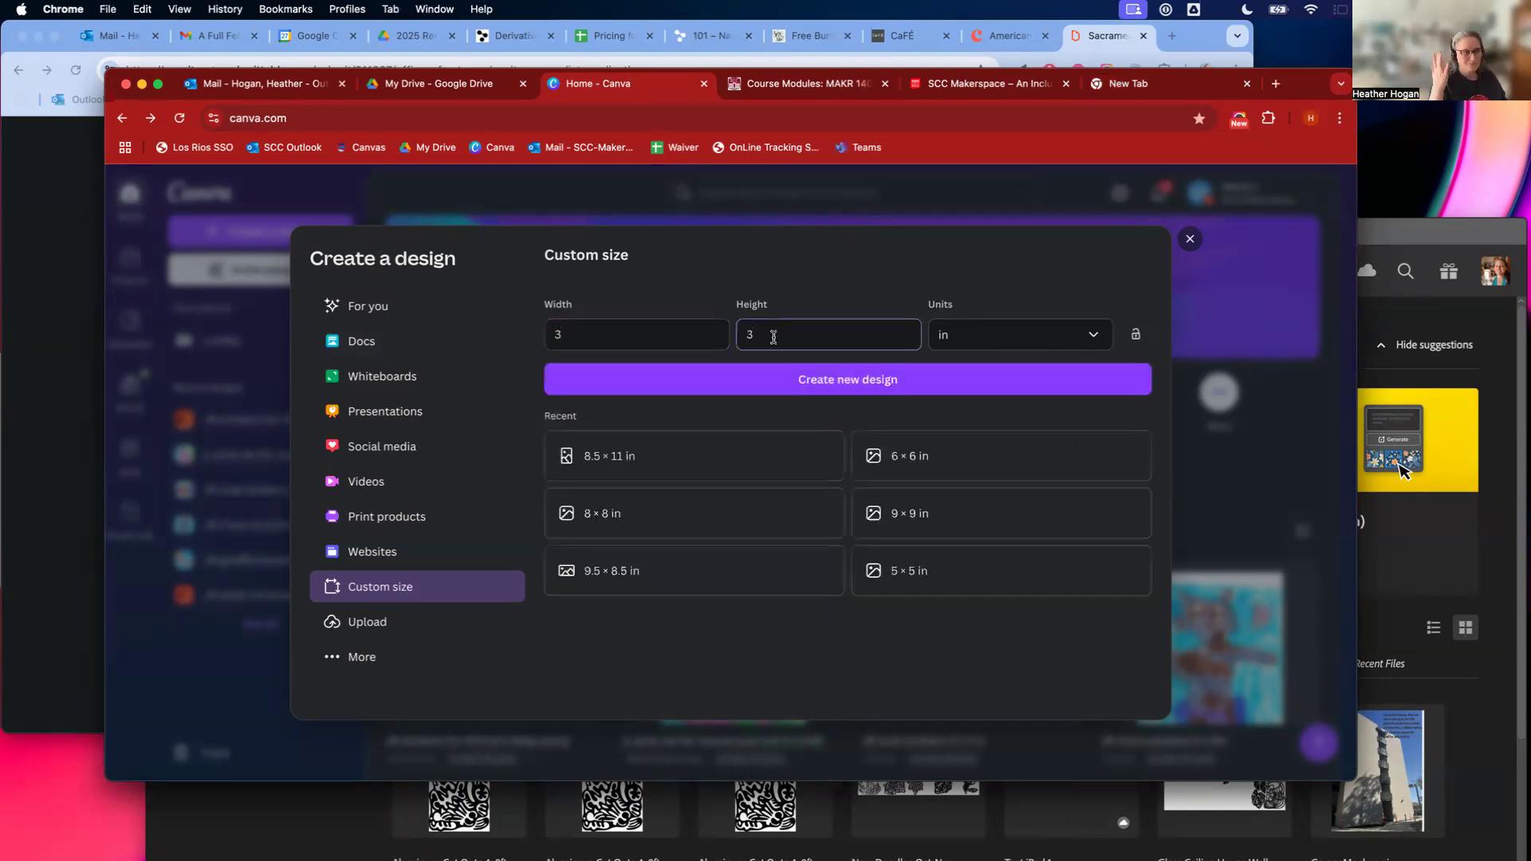
pyautogui.click(784, 381)
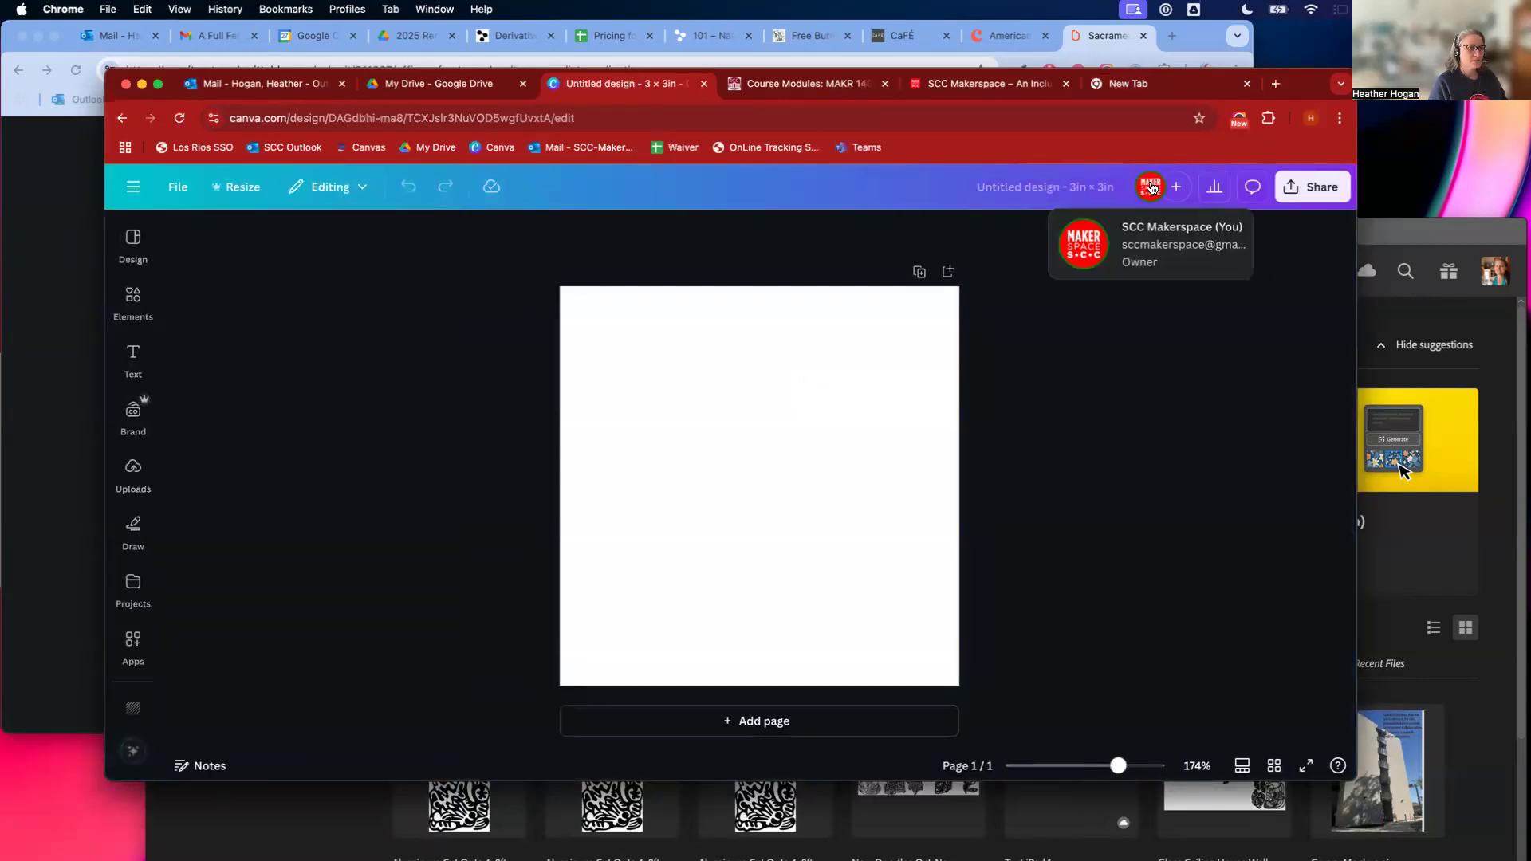
# Step: Title the design with the creator's first name followed by "Sticker Demo"
pyautogui.click(1029, 191)
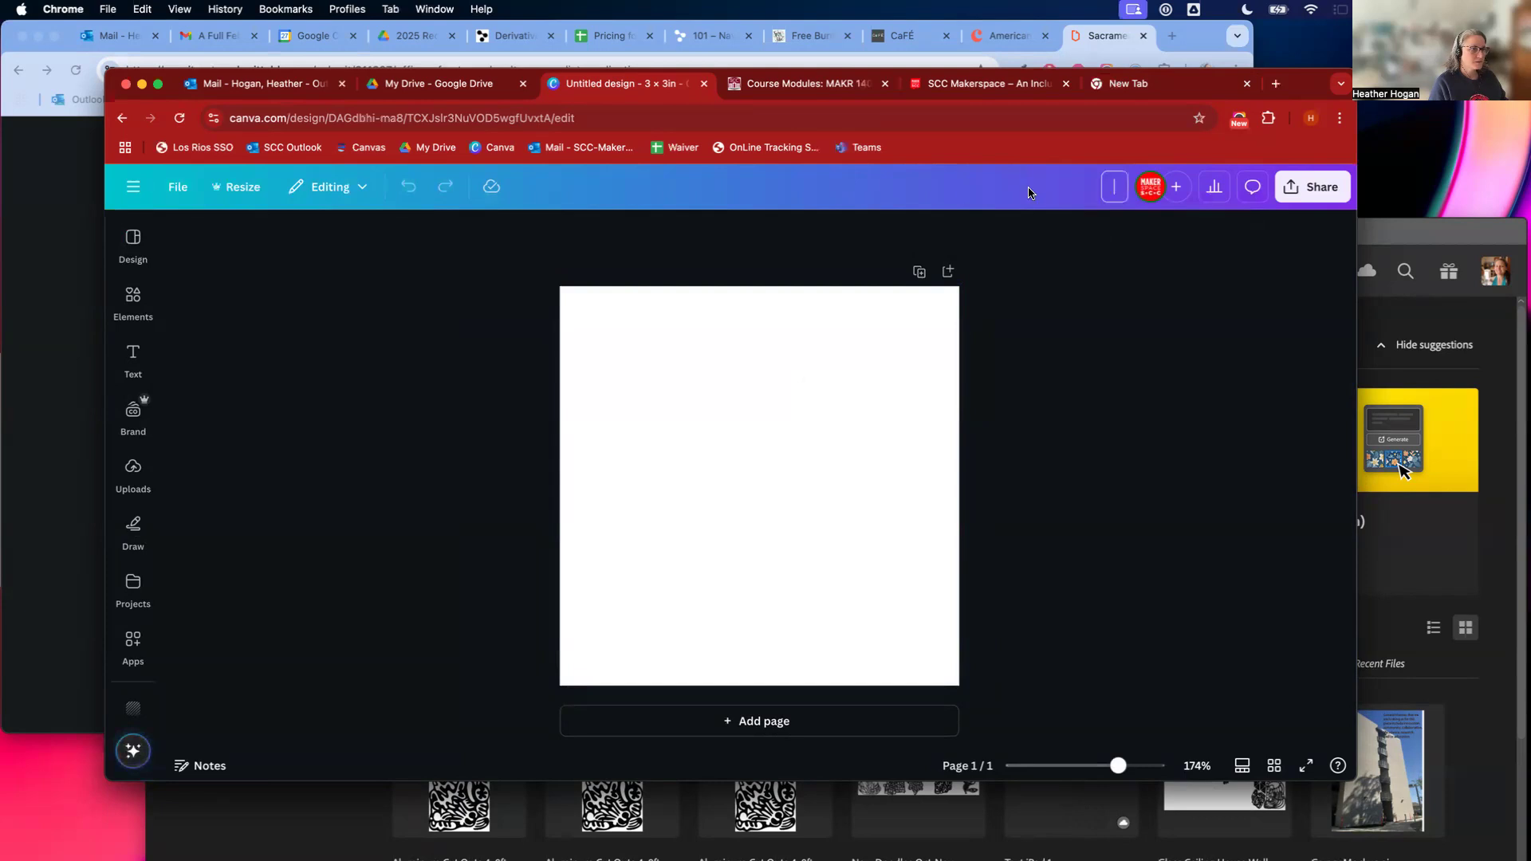
pyautogui.write('Heather Sticker')
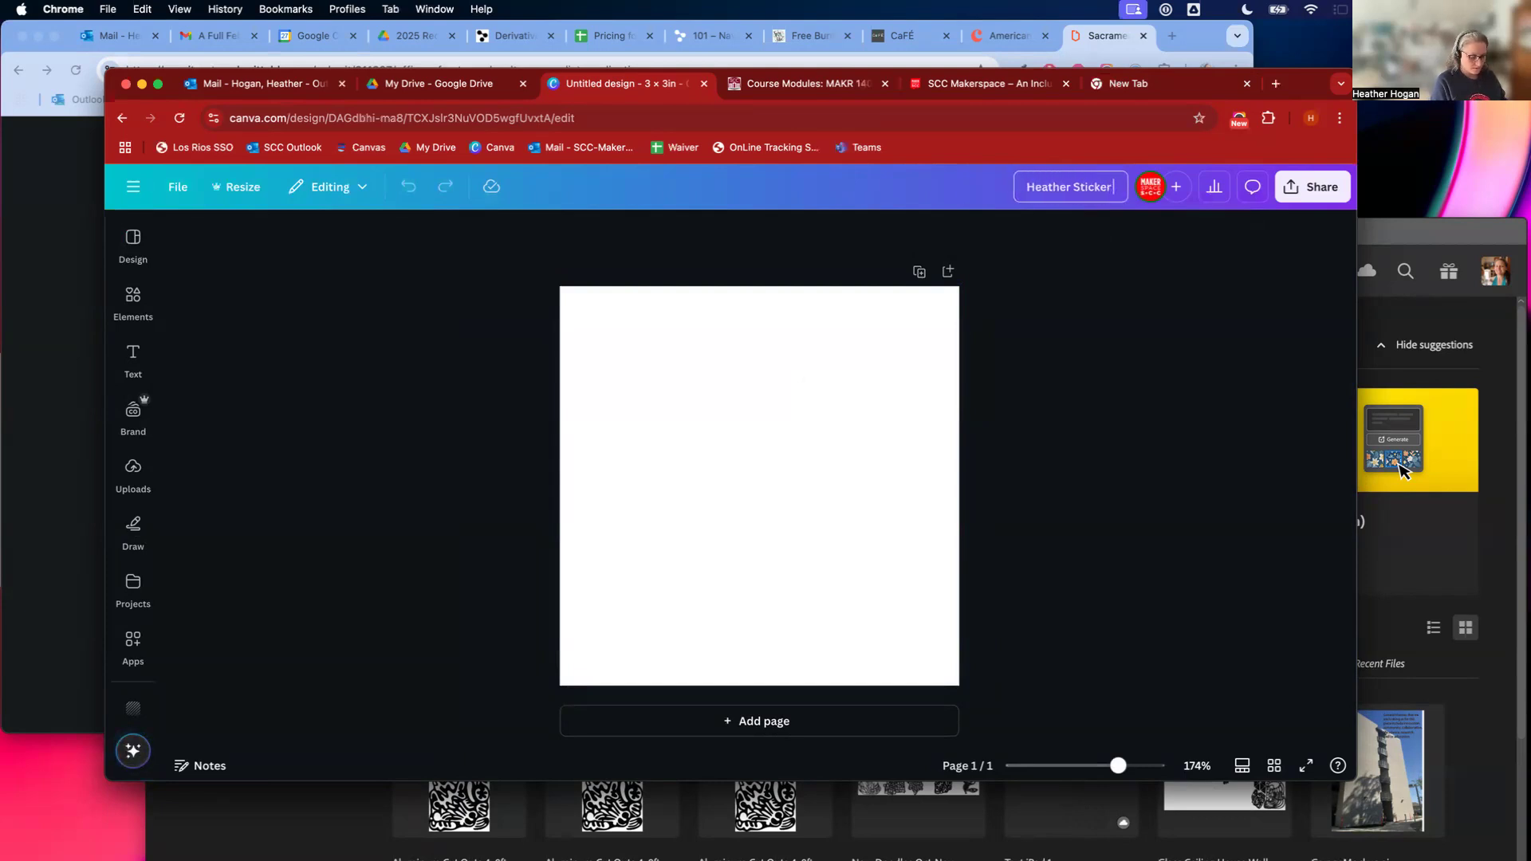
pyautogui.write(' Demo')
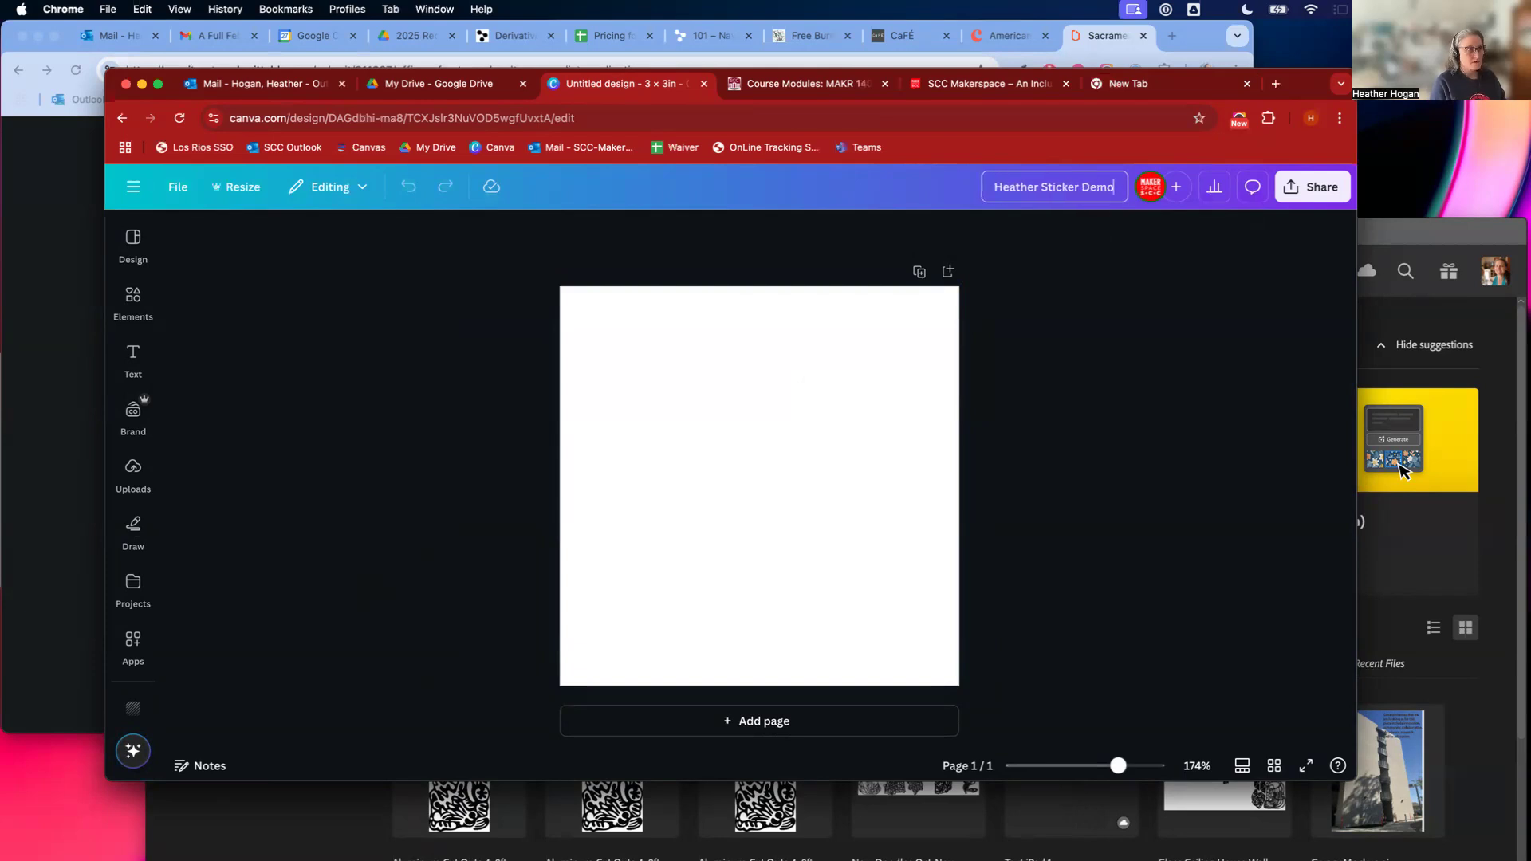
pyautogui.click(805, 371)
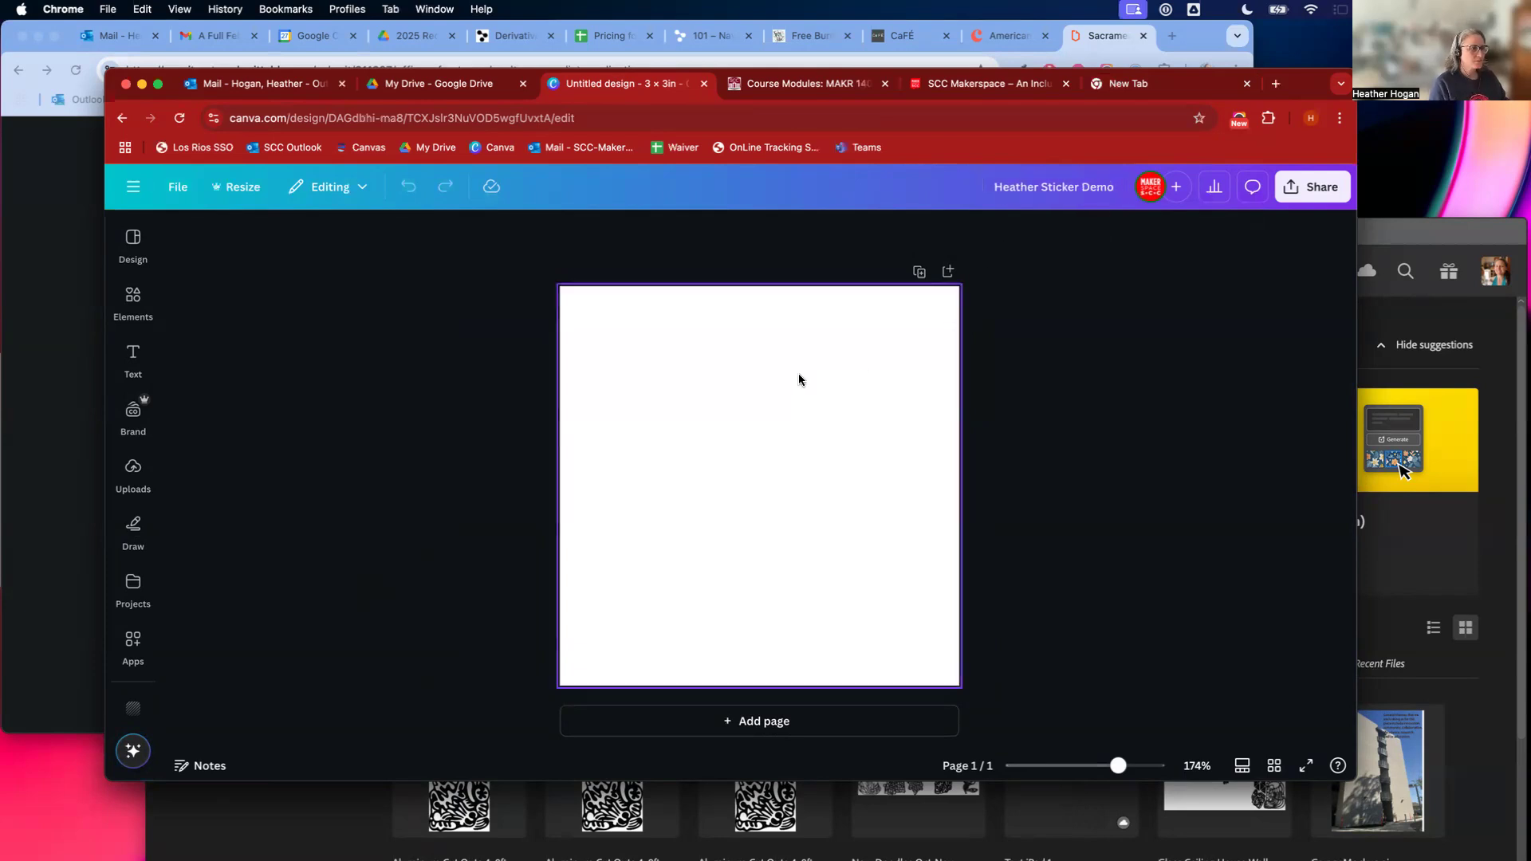
# Step: Search the element graphics for "cat" and add the black lying cat with white outlined eyes to the page
pyautogui.click(133, 300)
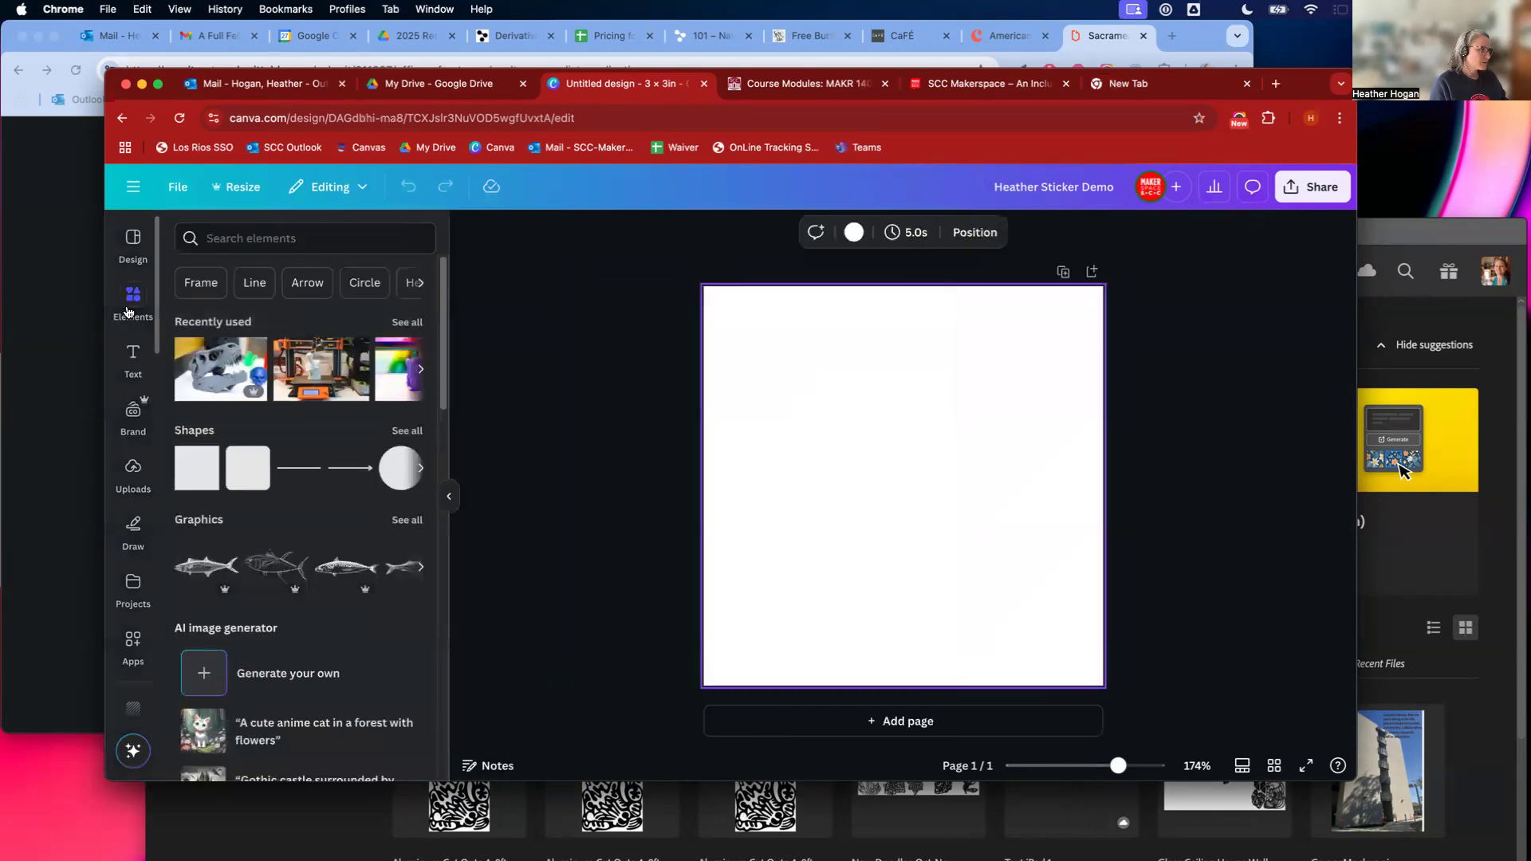
pyautogui.click(257, 237)
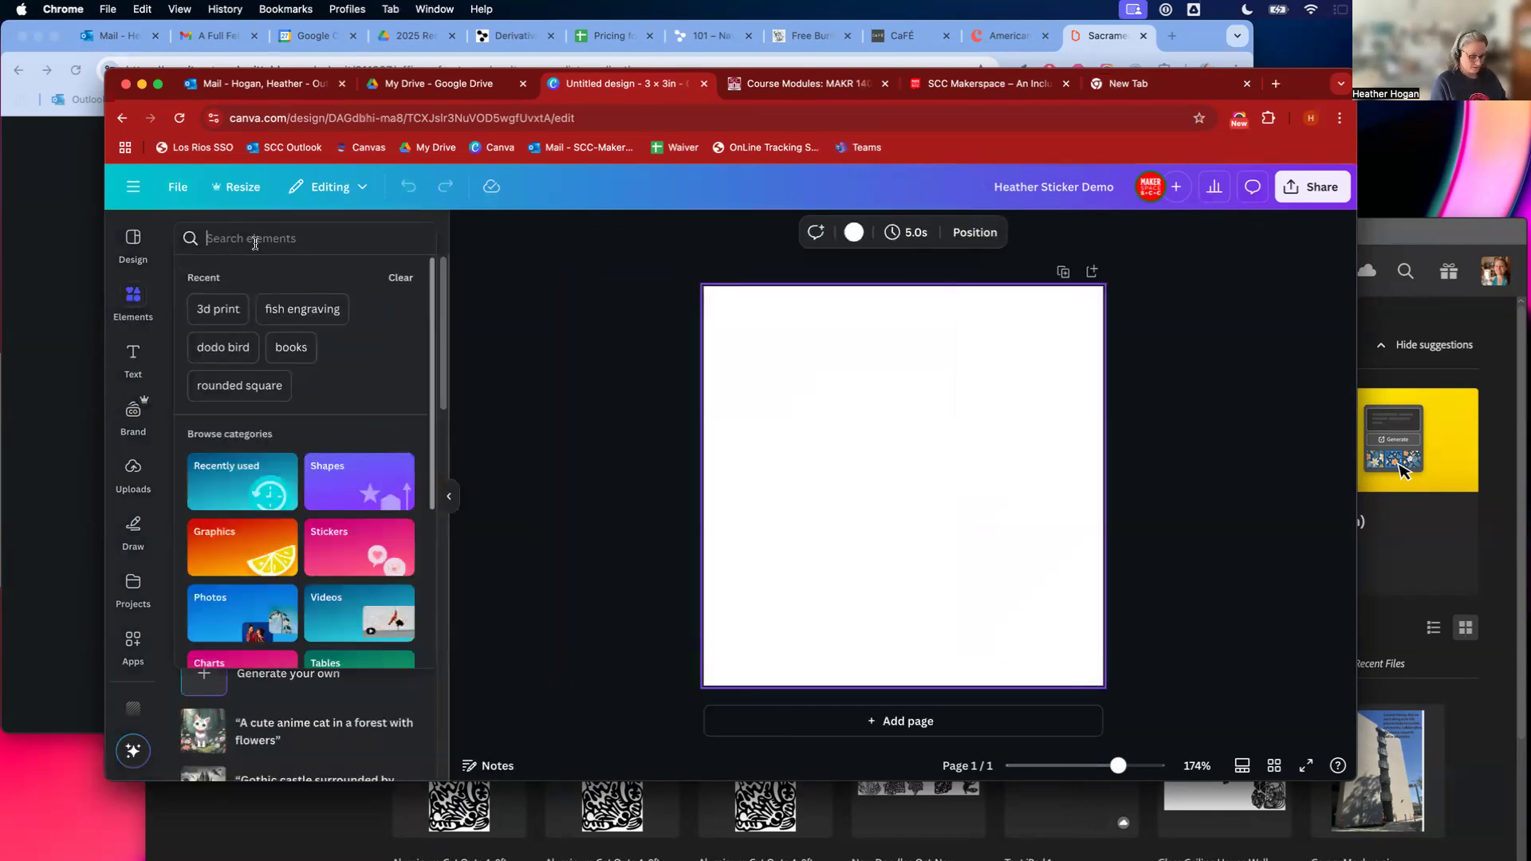
pyautogui.write('d')
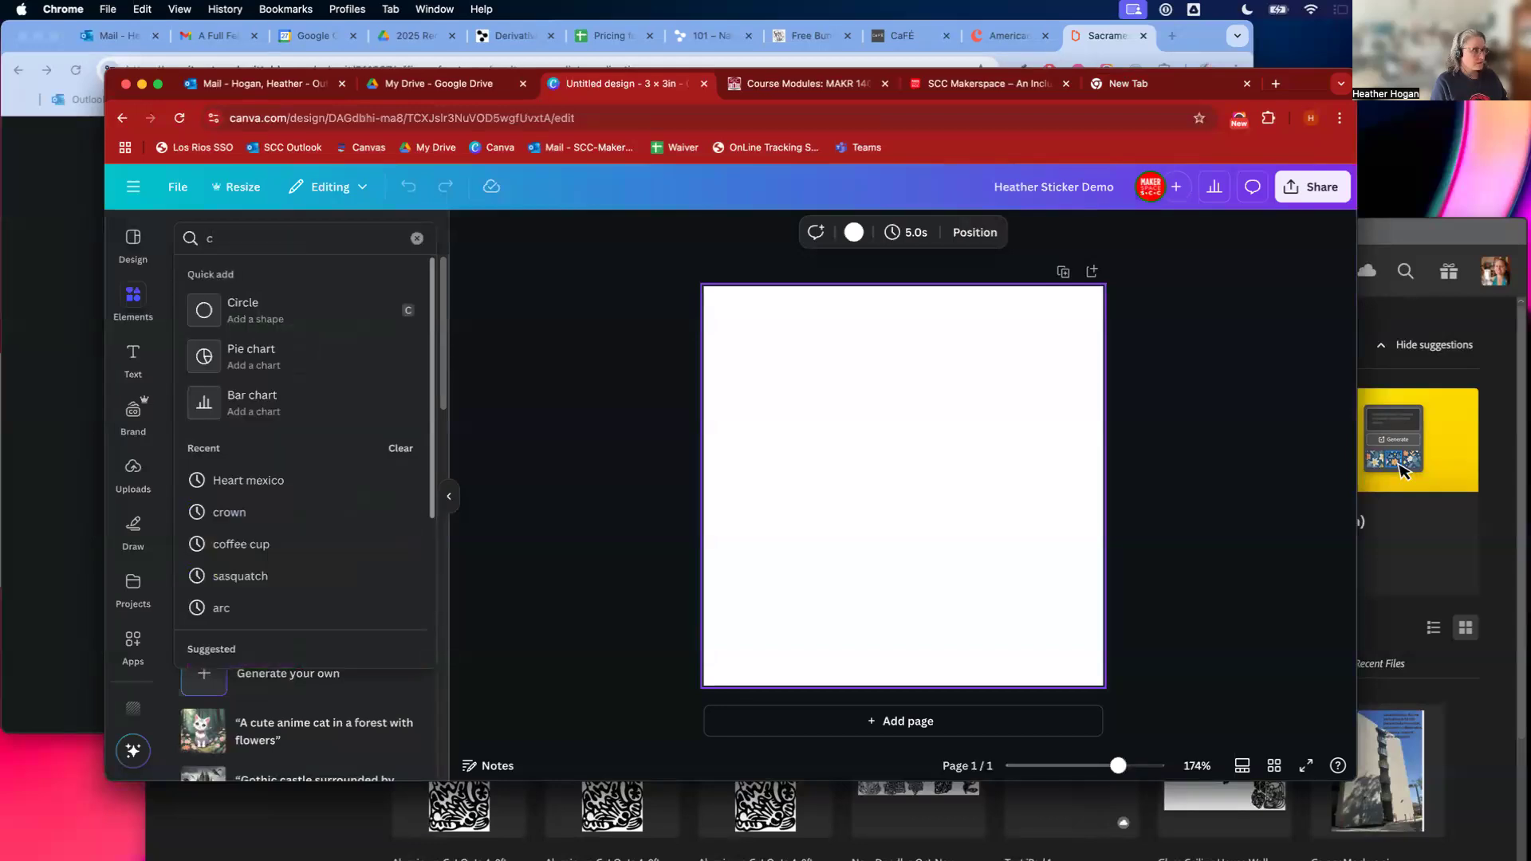
pyautogui.write('at')
pyautogui.press('Return')
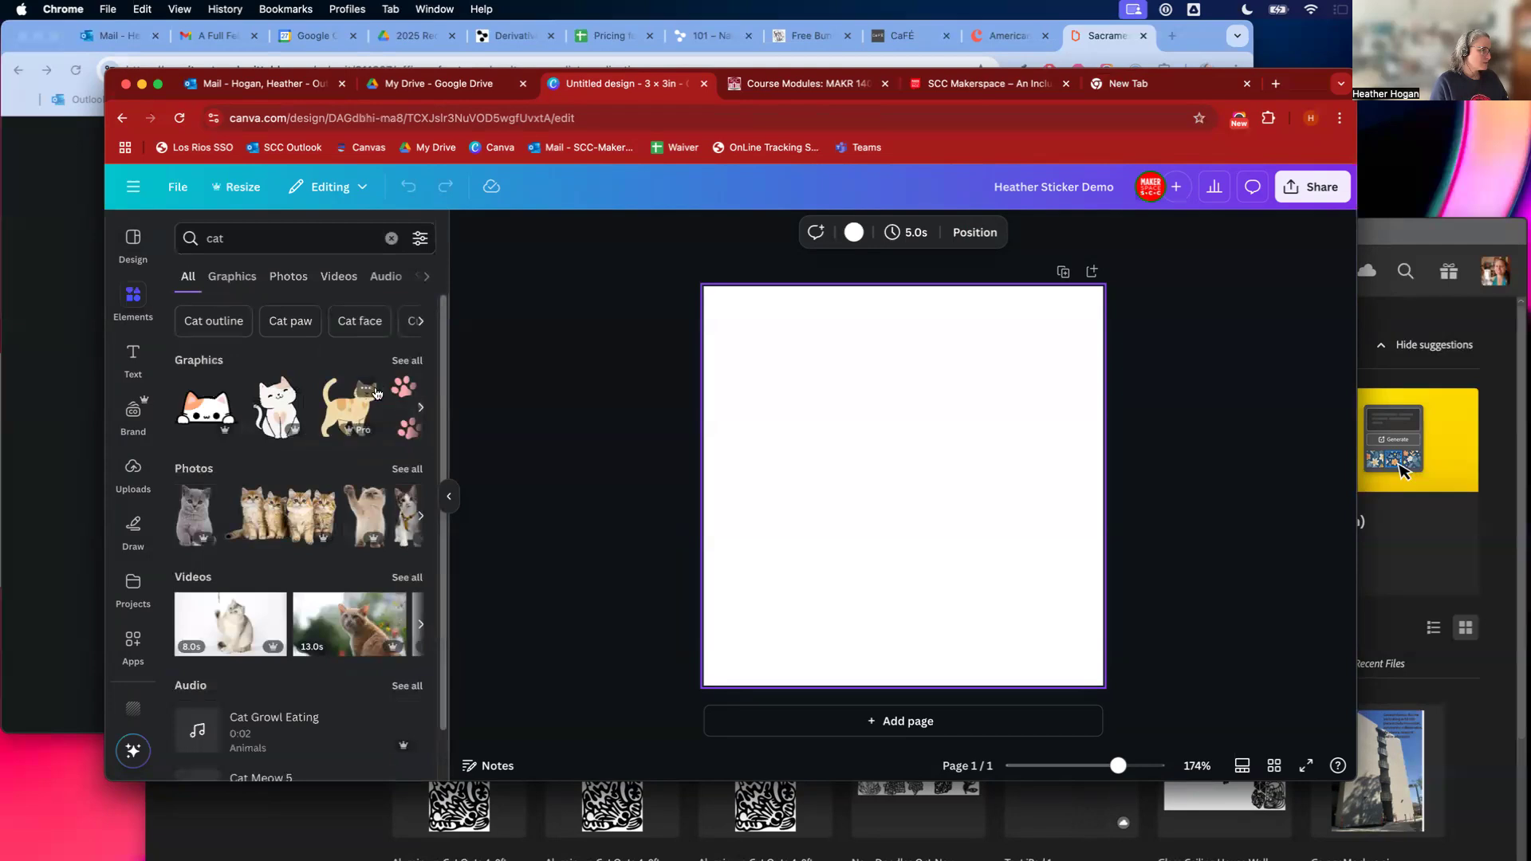
pyautogui.click(407, 360)
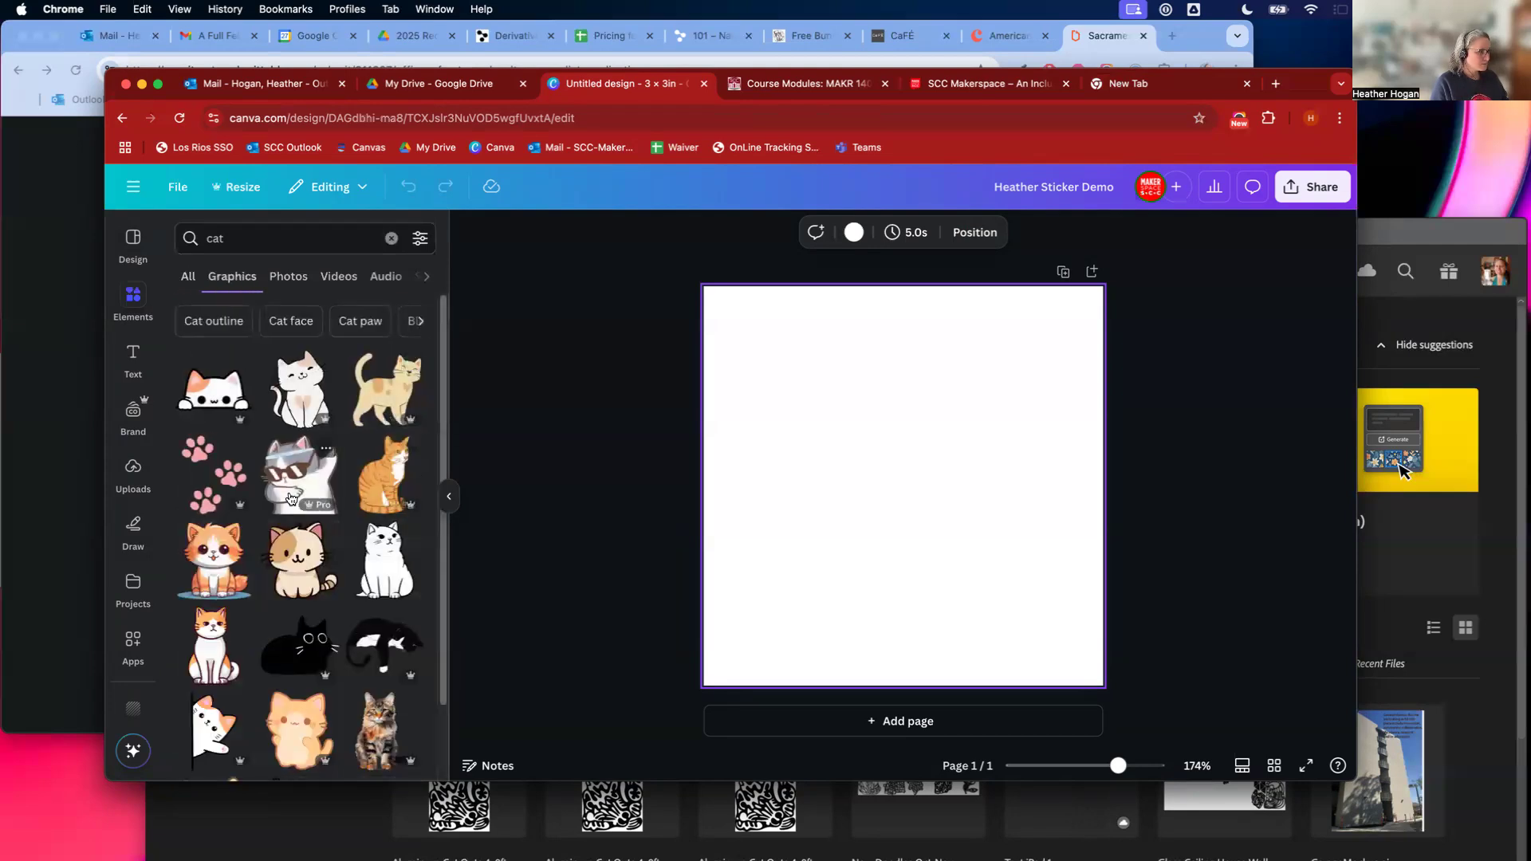
pyautogui.scroll(-2, 299, 526)
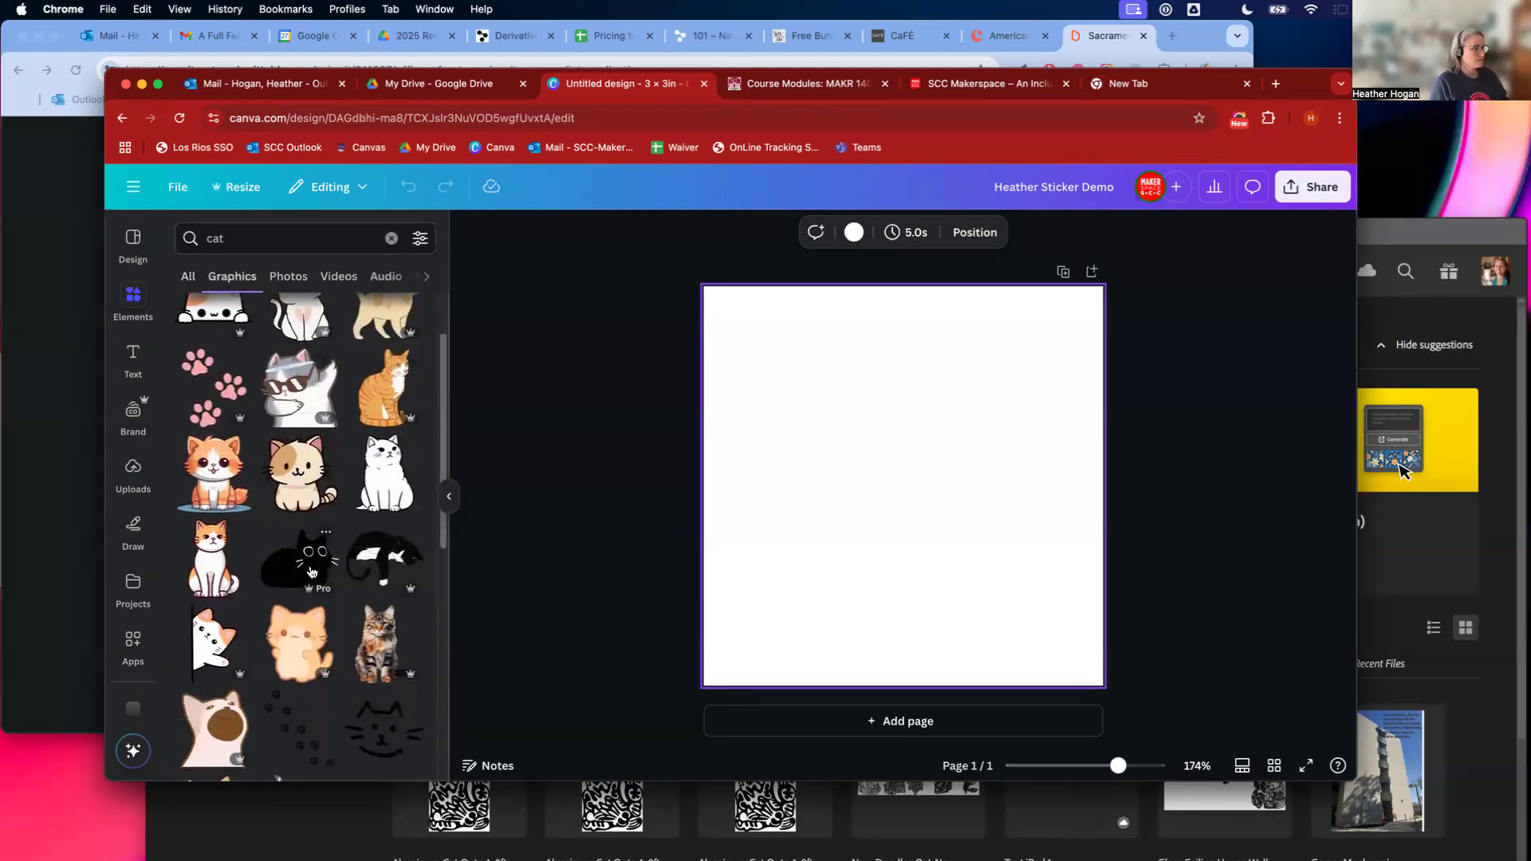
pyautogui.click(318, 572)
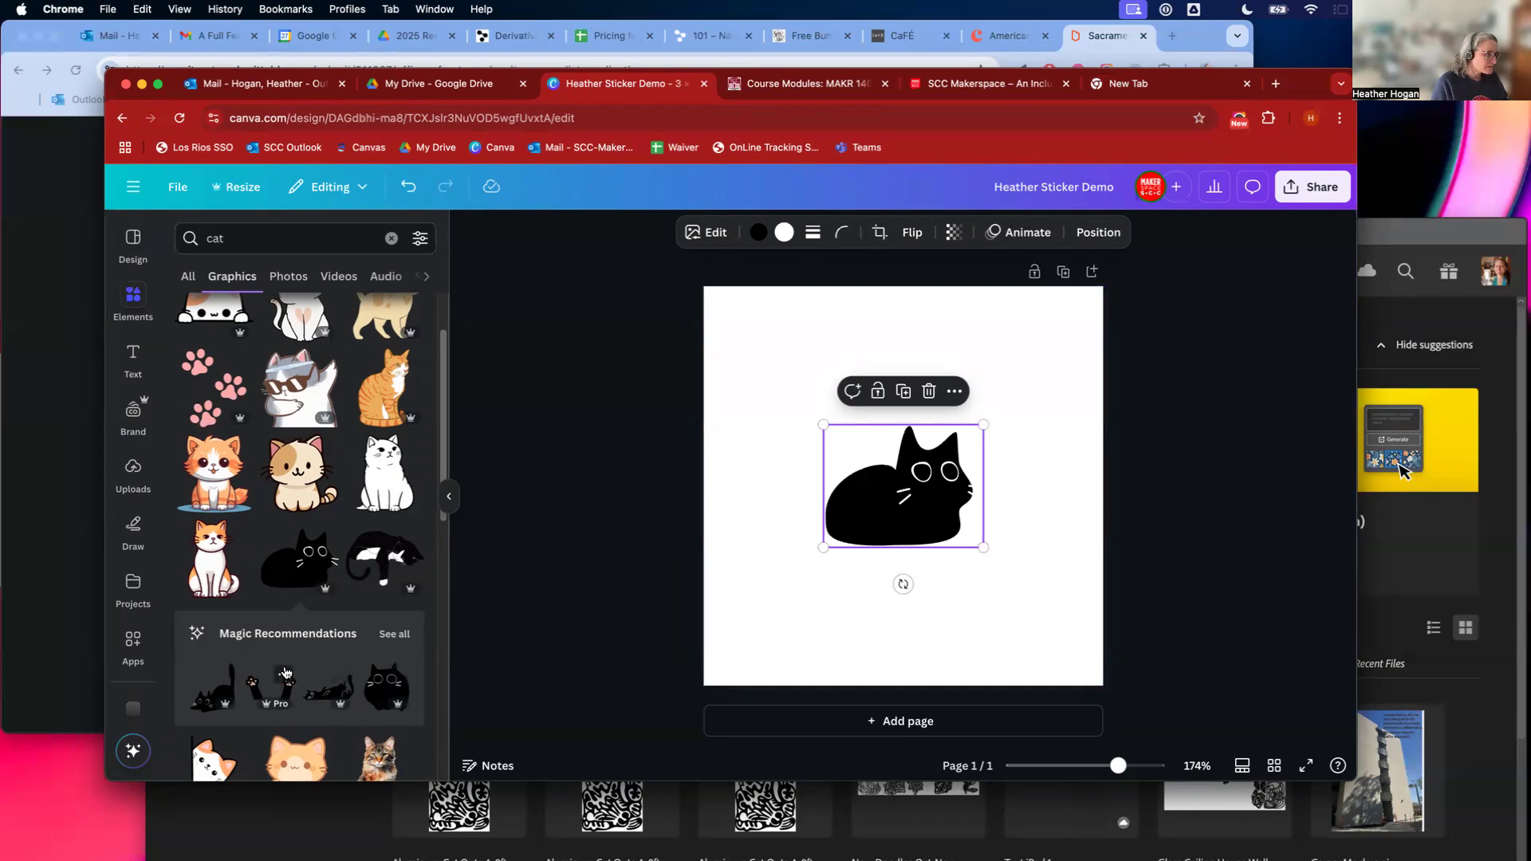
# Step: Enlarge the black cat graphic to span the full page width and centre it on the page
pyautogui.scroll(-5, 285, 672)
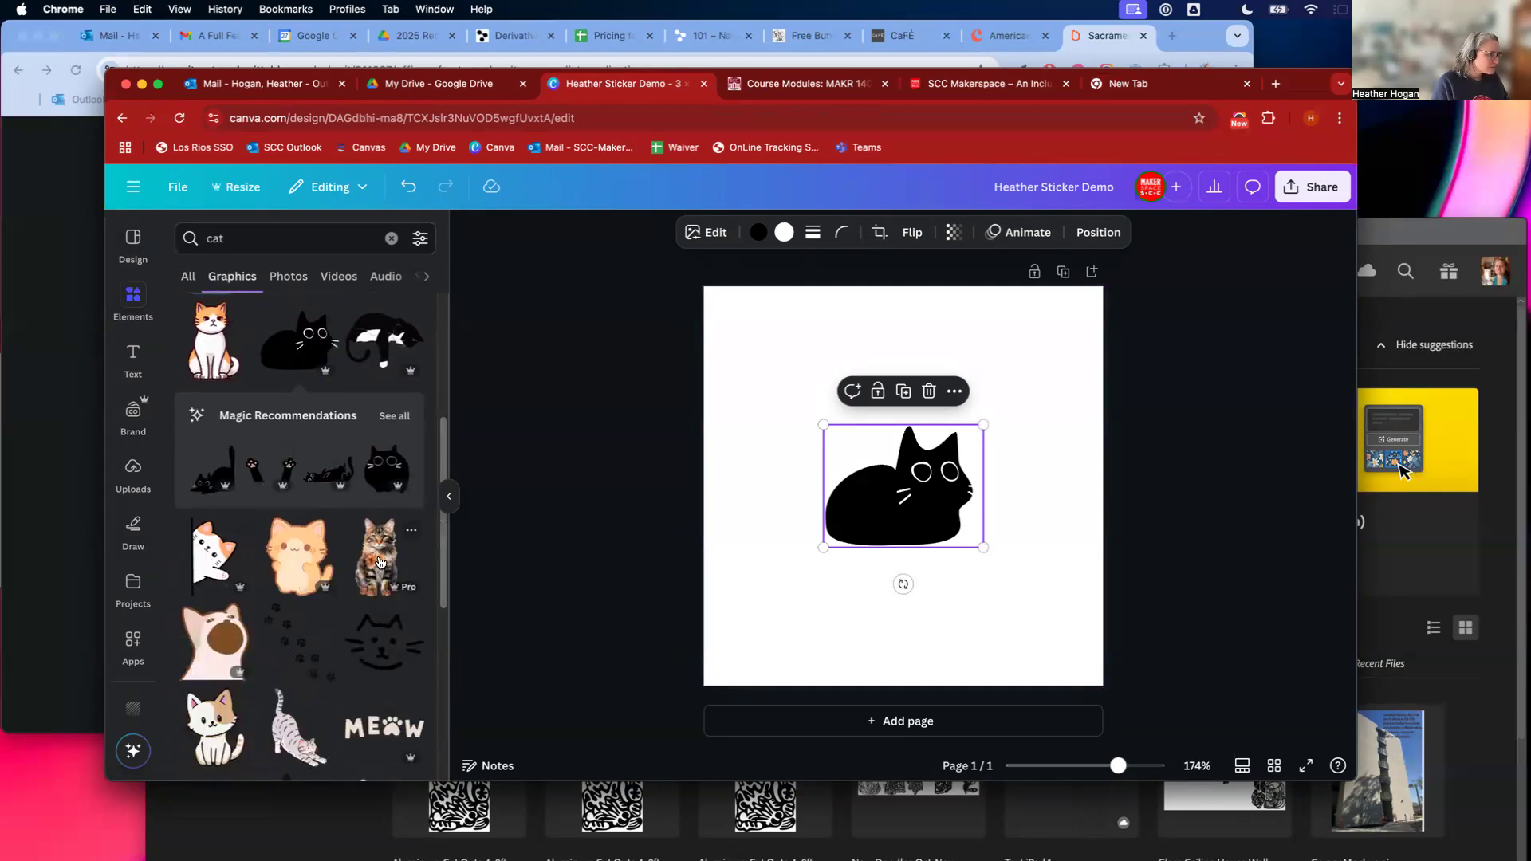
pyautogui.scroll(-2, 379, 561)
pyautogui.moveTo(826, 428); pyautogui.dragTo(728, 355)
pyautogui.moveTo(864, 453); pyautogui.dragTo(912, 483)
pyautogui.moveTo(1028, 389); pyautogui.dragTo(1102, 332)
pyautogui.moveTo(770, 334); pyautogui.dragTo(703, 275)
pyautogui.moveTo(944, 466); pyautogui.dragTo(973, 526)
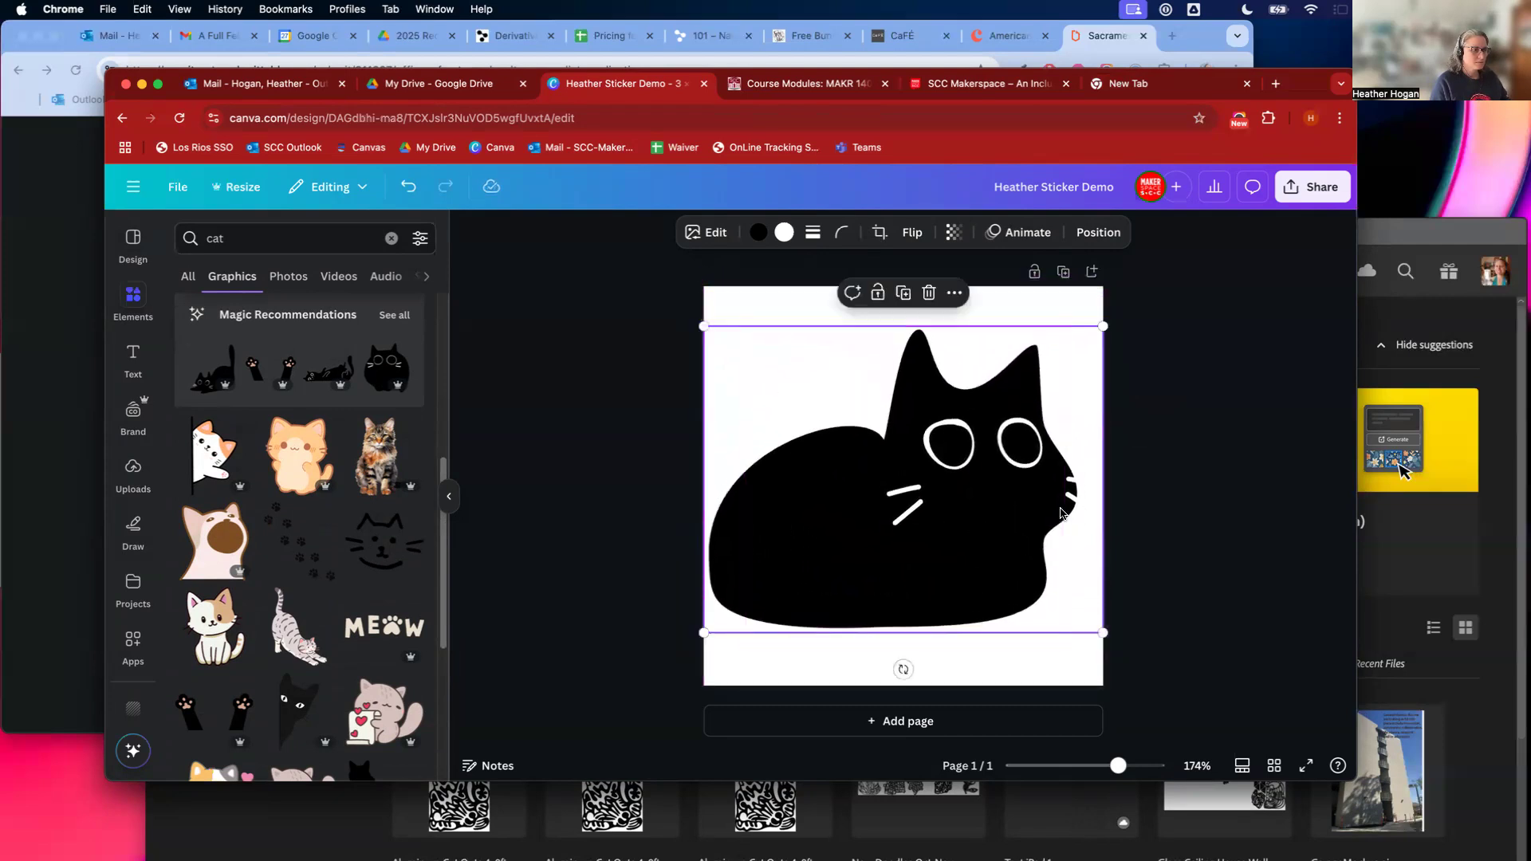
pyautogui.click(614, 339)
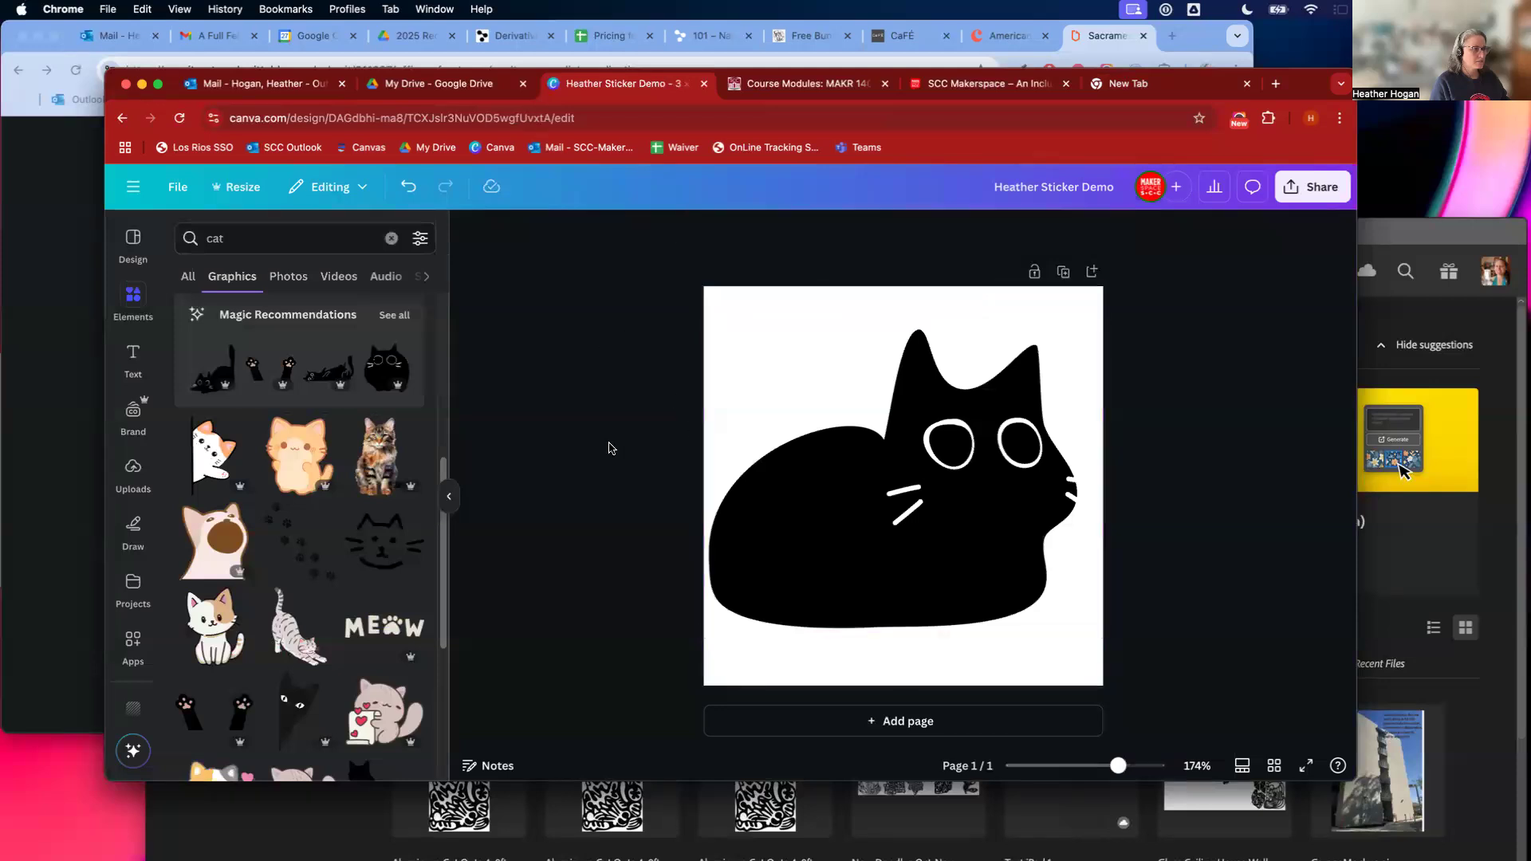
# Step: Add a heading reading "Kitty Time" over the lower part of the cat's body
pyautogui.click(133, 357)
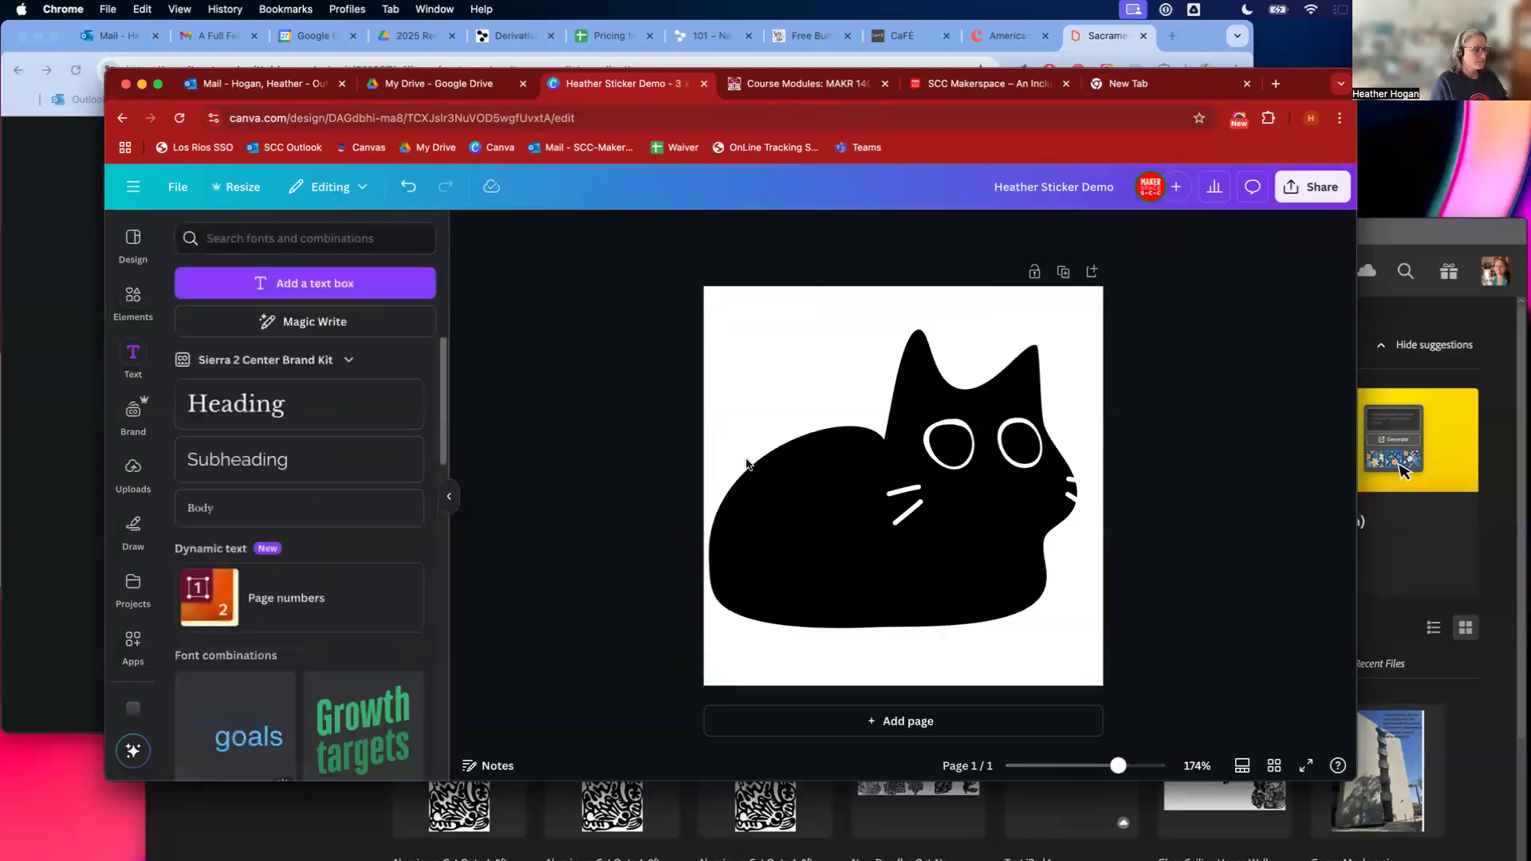
pyautogui.click(387, 423)
pyautogui.moveTo(918, 546); pyautogui.dragTo(900, 628)
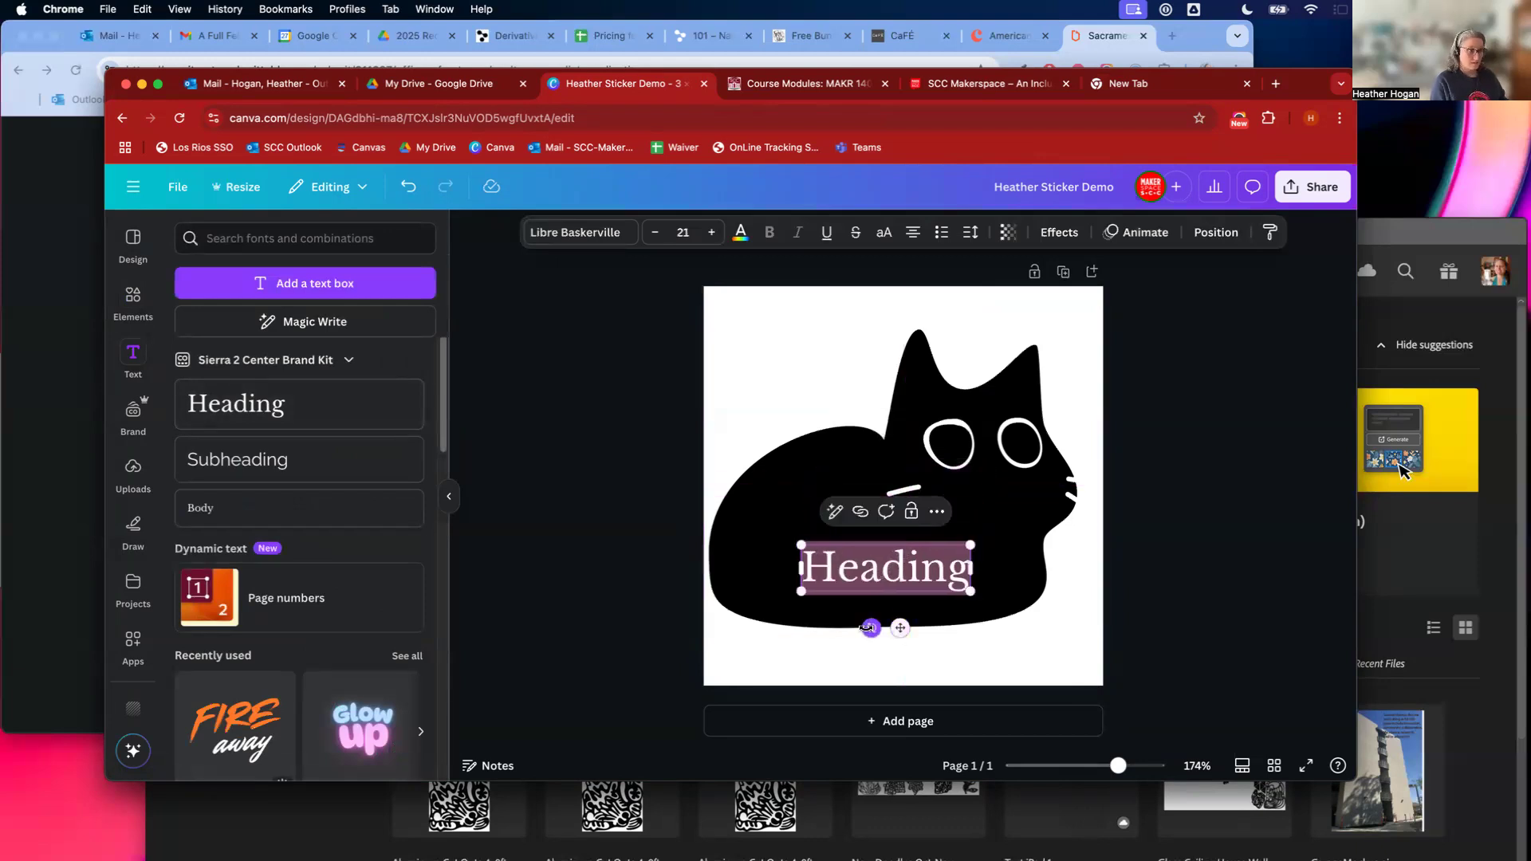
pyautogui.write('Kitty')
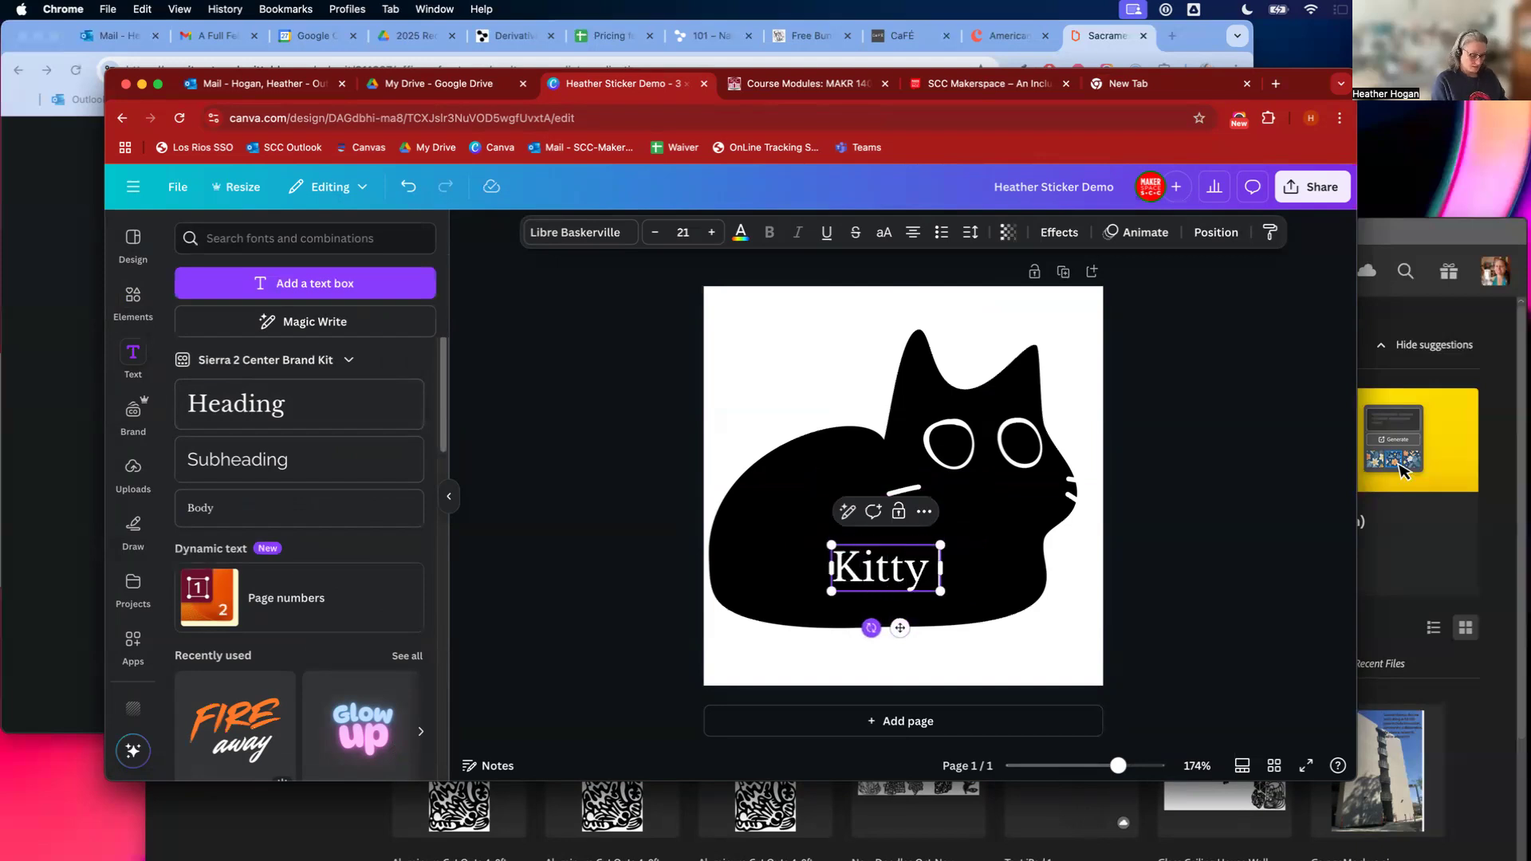
pyautogui.write(' Time')
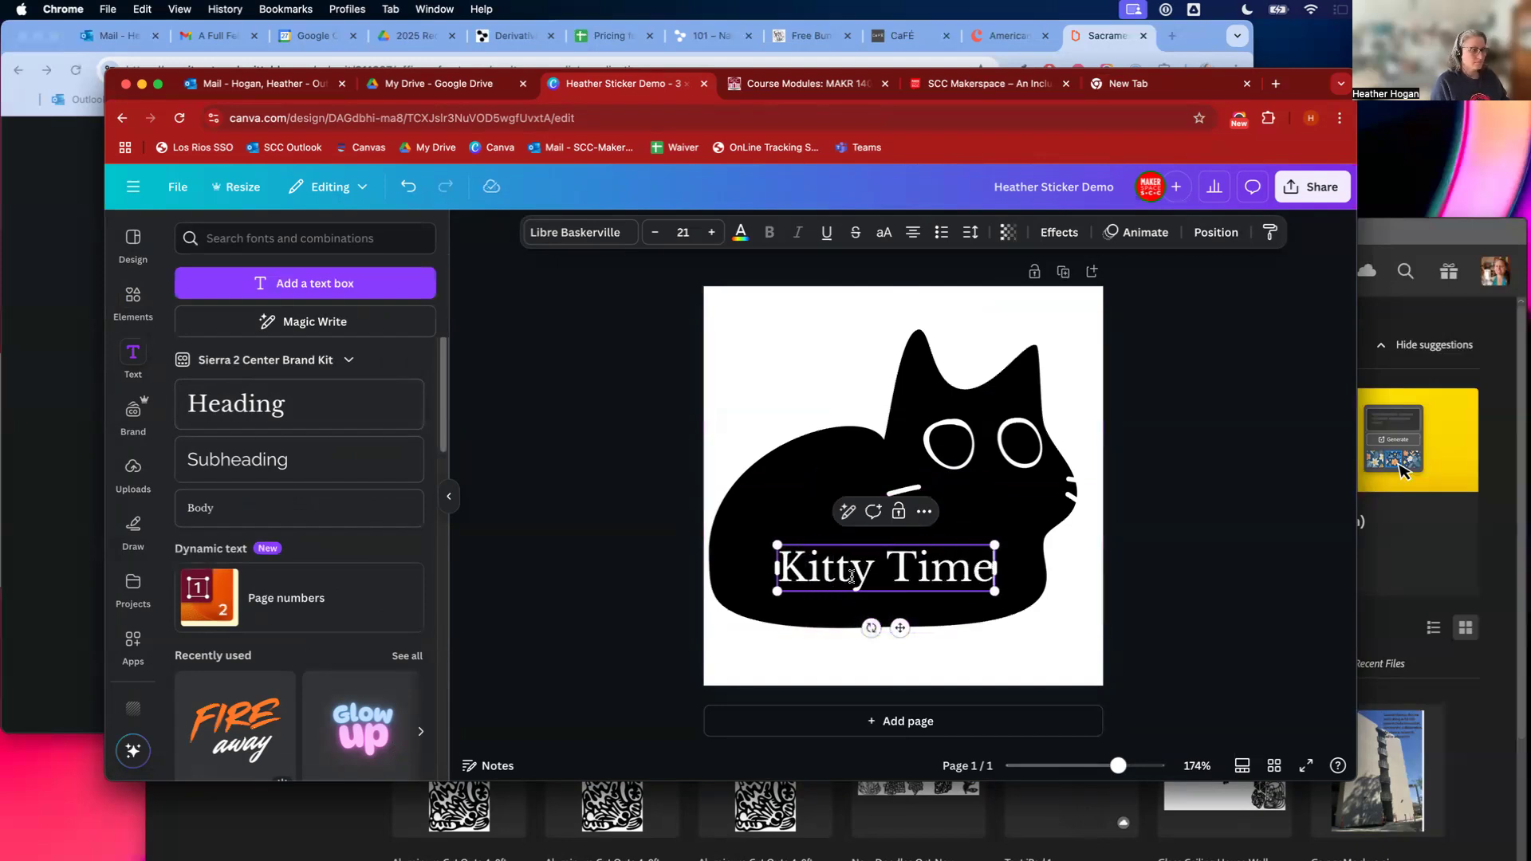
pyautogui.click(914, 661)
# Step: Change the font of the "Kitty Time" heading to Amsterdam Three
pyautogui.click(917, 567)
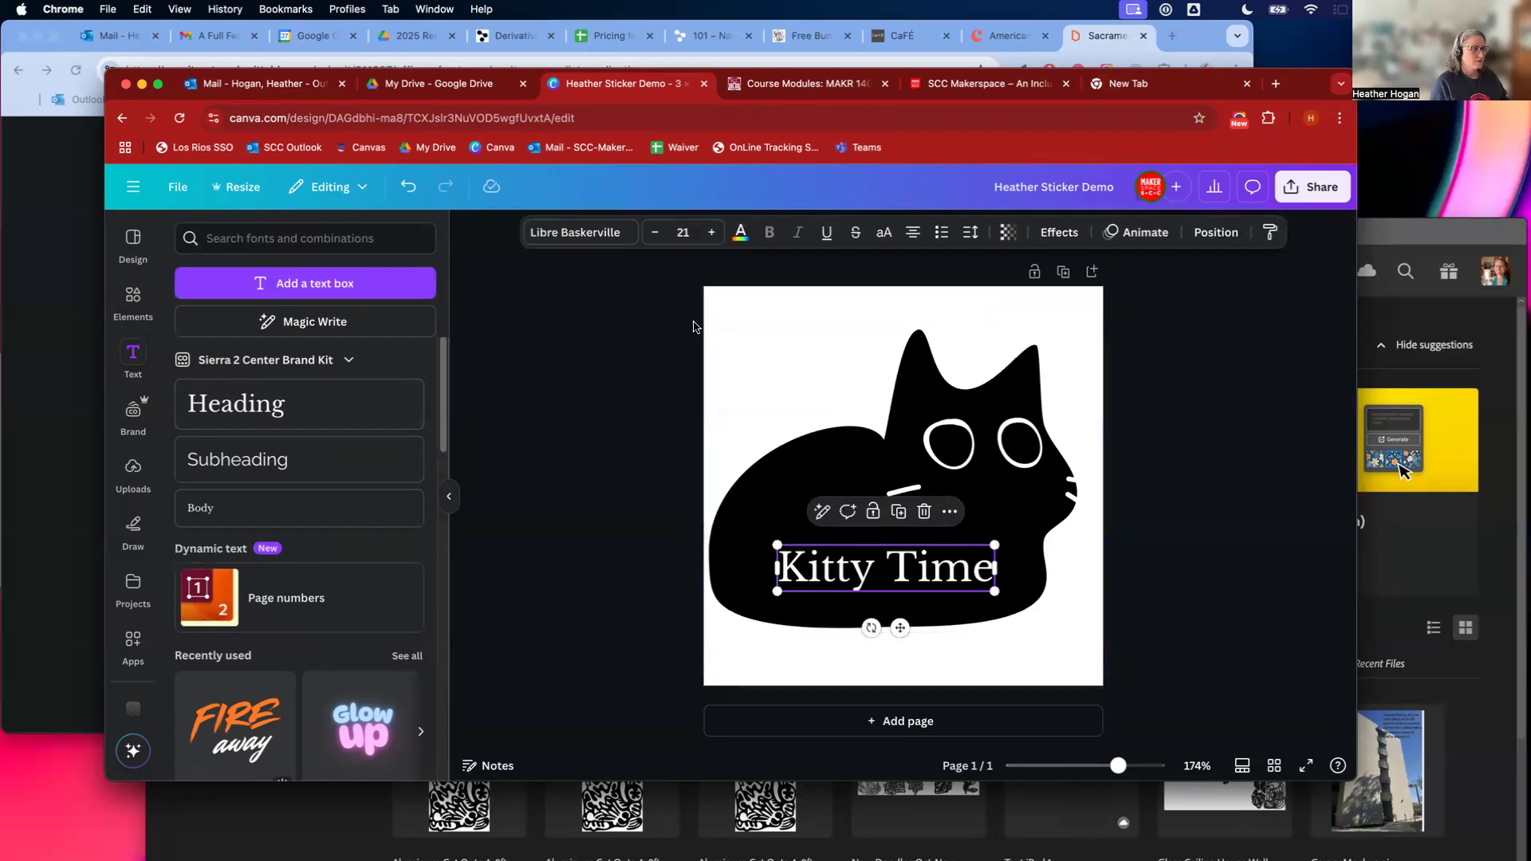
pyautogui.click(575, 232)
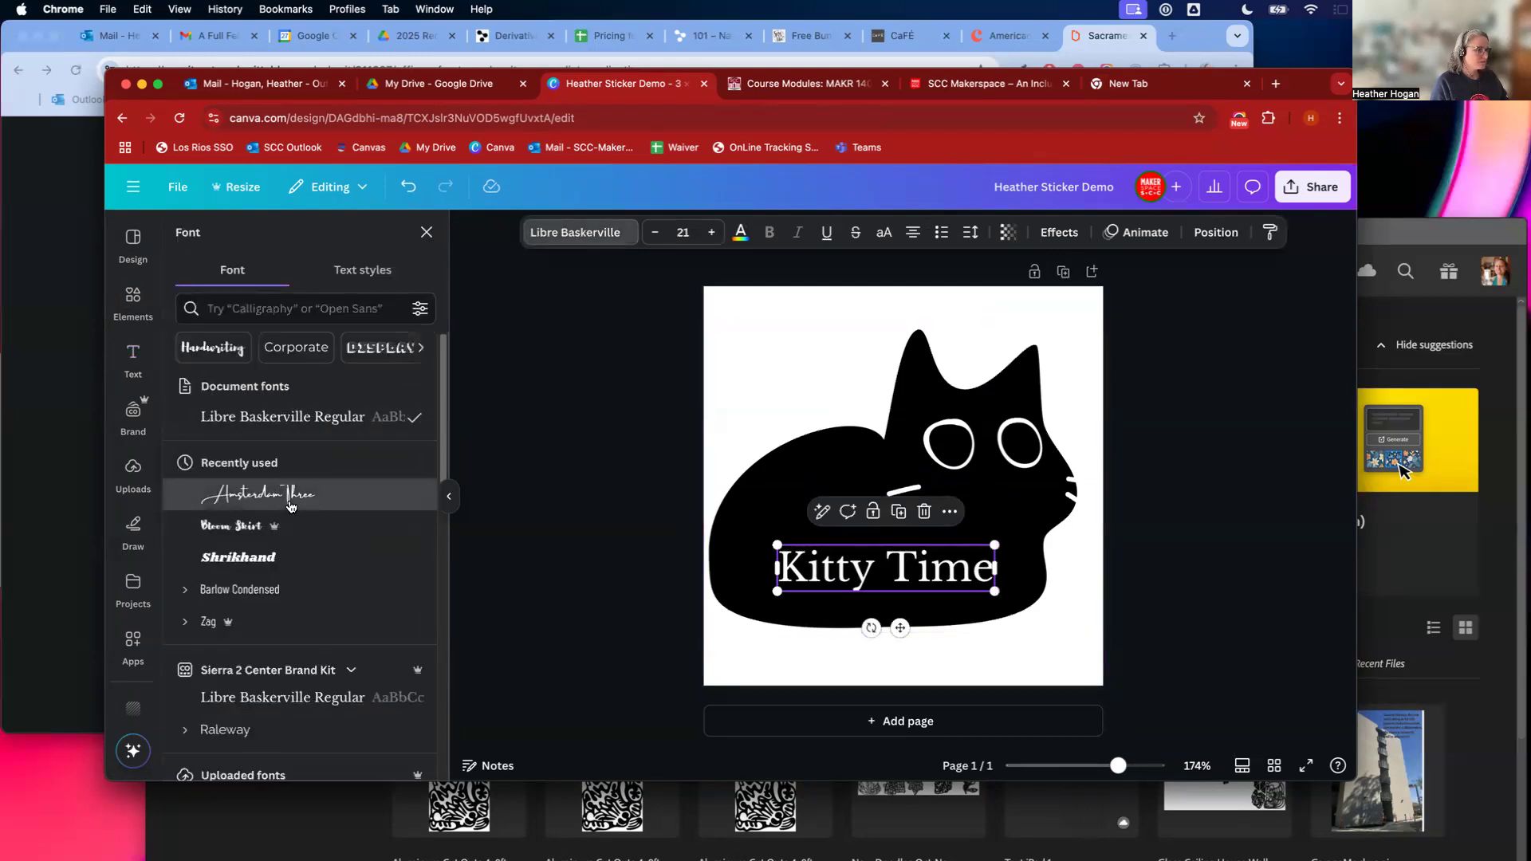
pyautogui.click(291, 496)
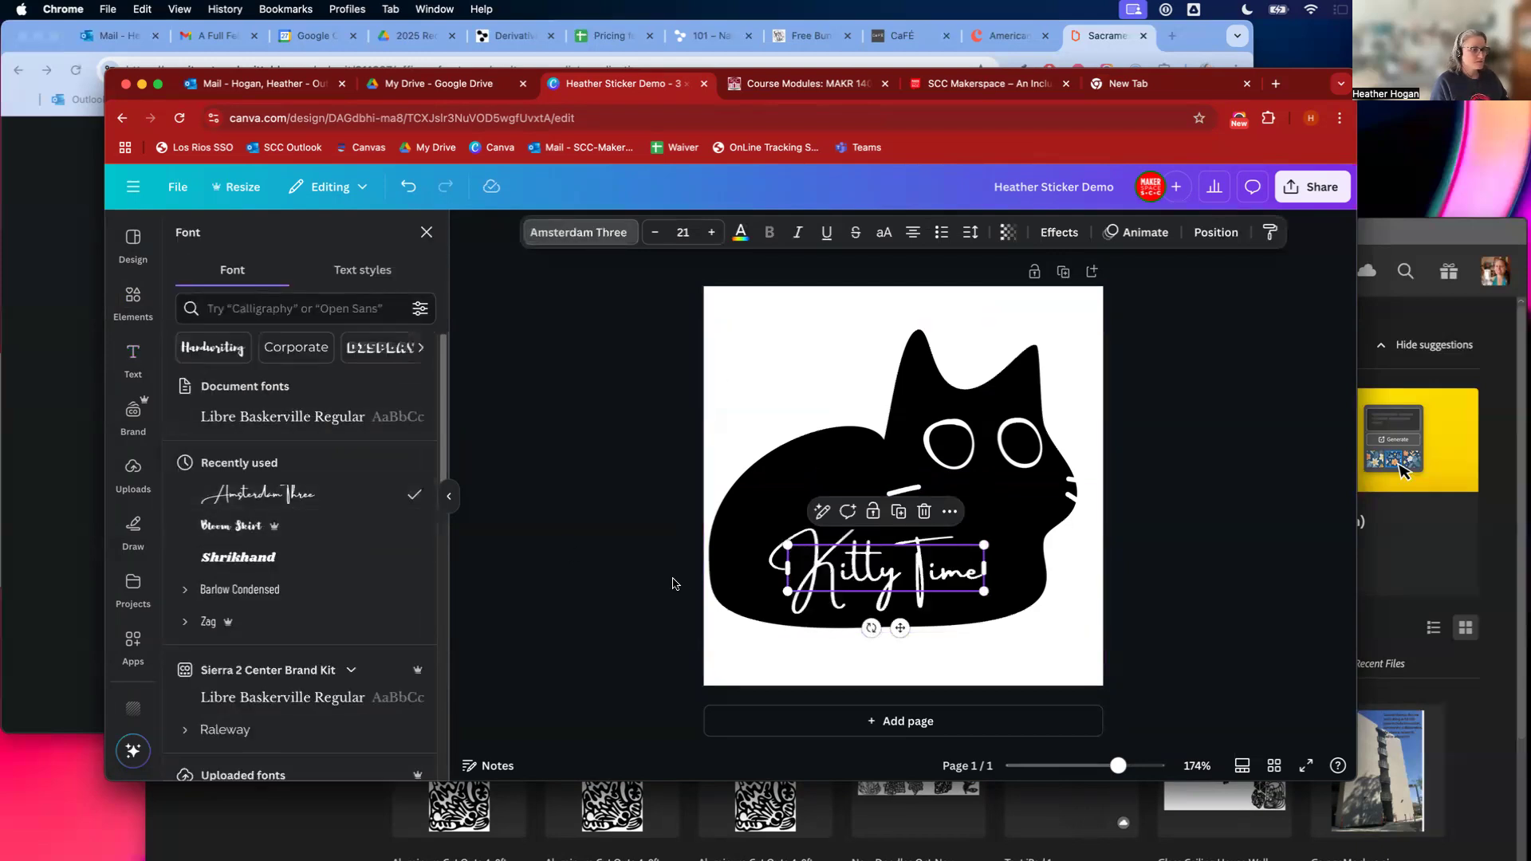
# Step: Apply the Neon effect to the "Kitty Time" text and curve it with a value of -37
pyautogui.click(1055, 231)
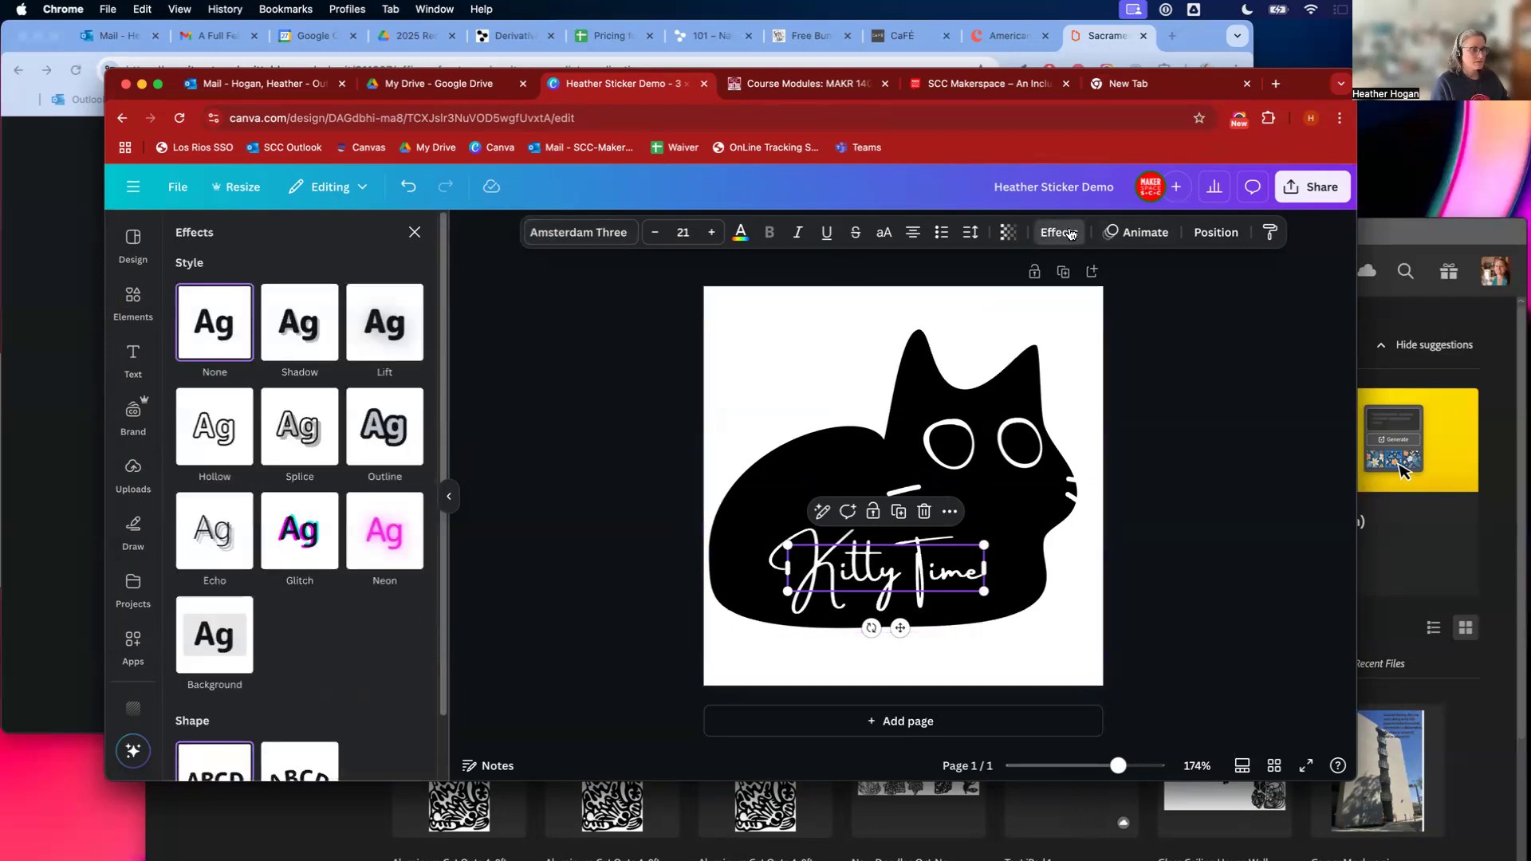
pyautogui.click(378, 525)
pyautogui.scroll(-2, 300, 621)
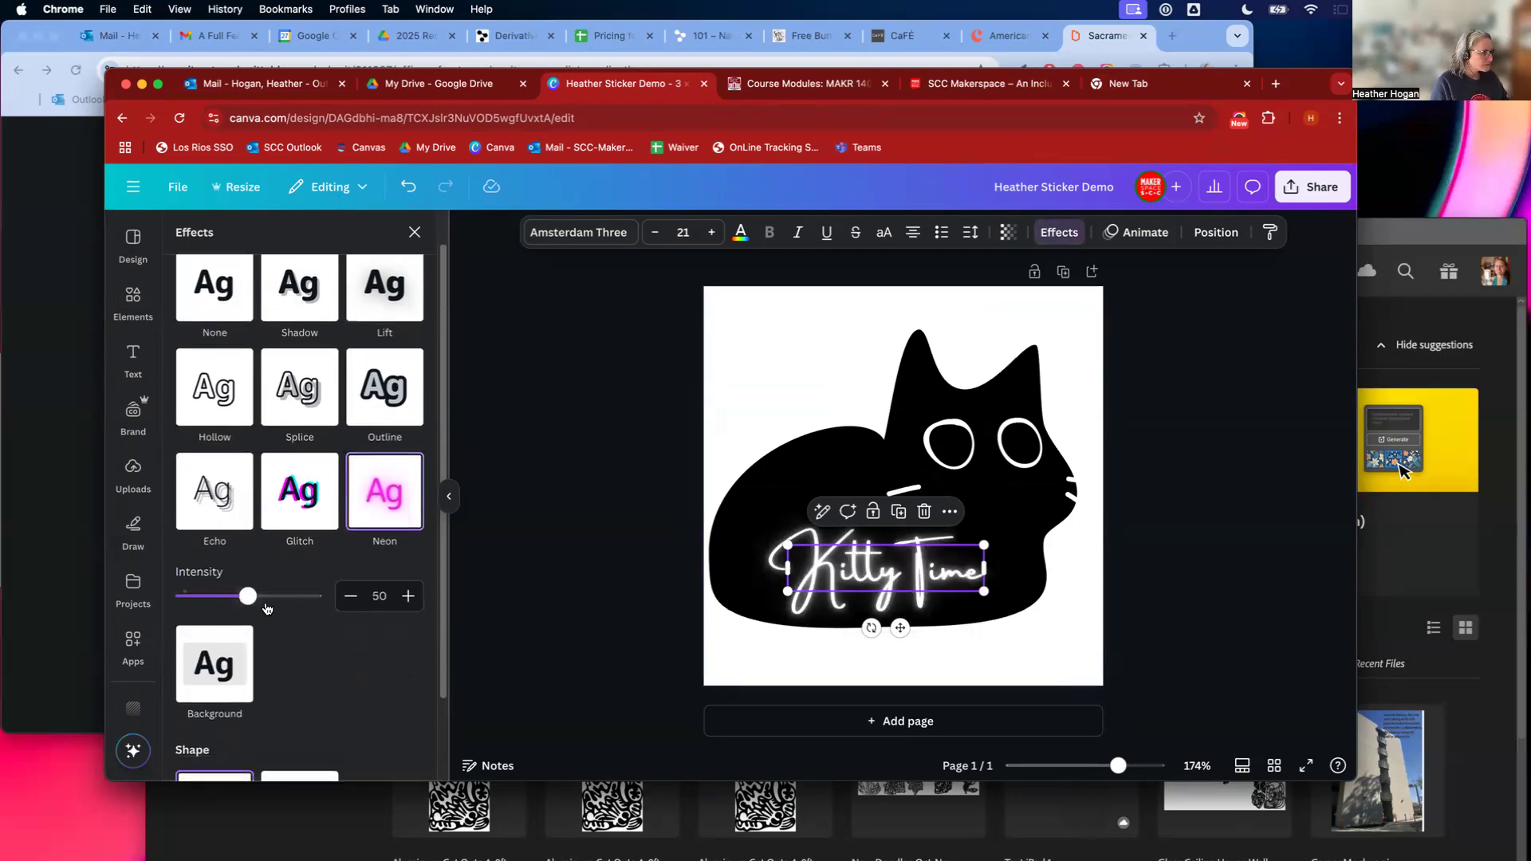
pyautogui.scroll(-3, 267, 609)
pyautogui.click(297, 721)
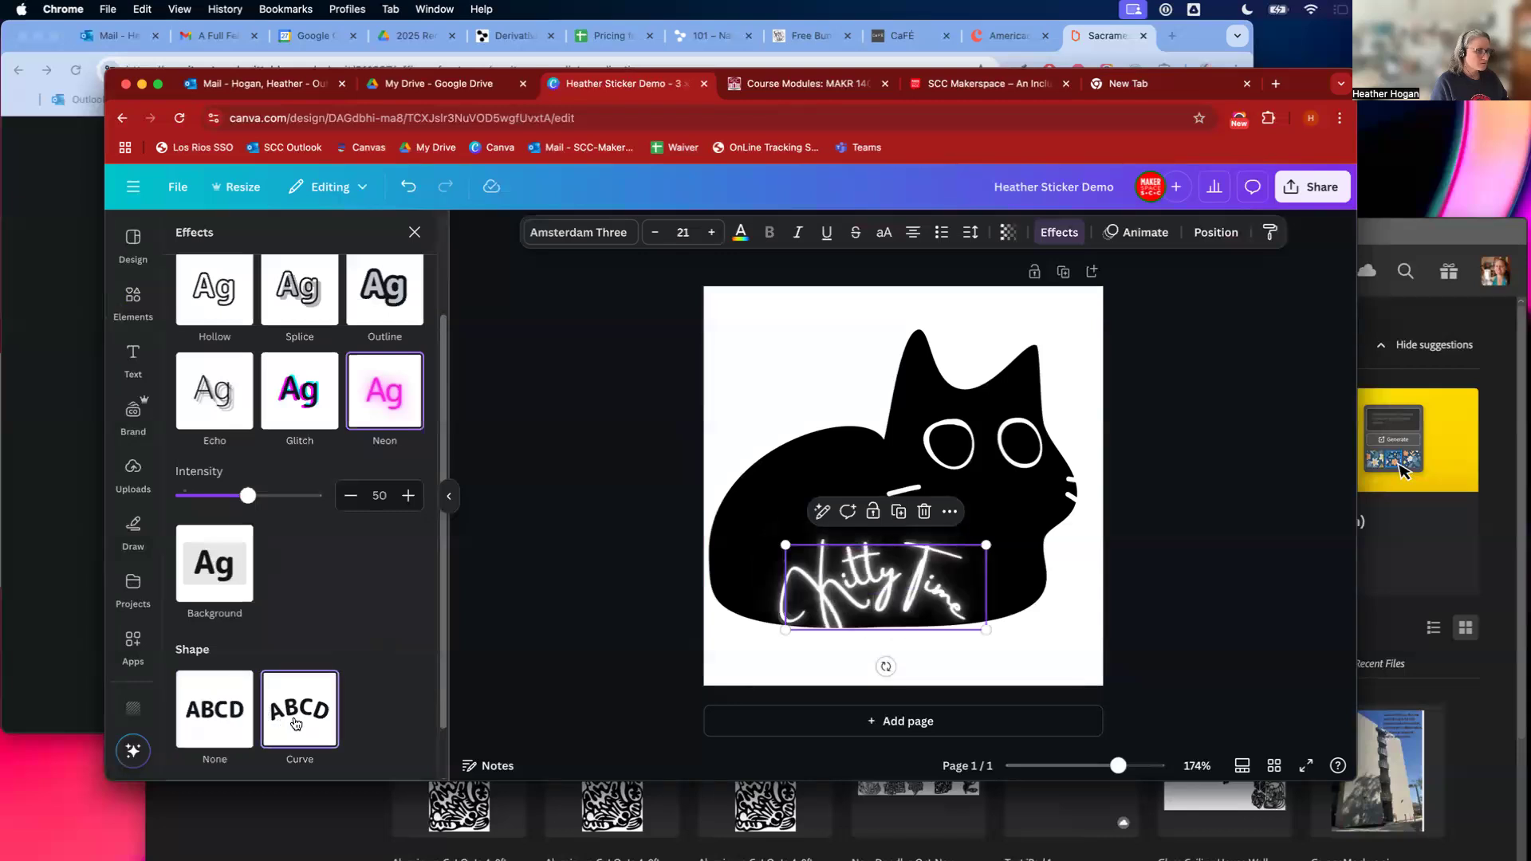
pyautogui.moveTo(301, 746); pyautogui.dragTo(224, 746)
# Step: Tilt the "Kitty Time" text clockwise so it slopes downward, and position it on the cat's body toward its back end
pyautogui.moveTo(881, 570); pyautogui.dragTo(861, 575)
pyautogui.moveTo(864, 635); pyautogui.dragTo(843, 633)
pyautogui.moveTo(868, 583); pyautogui.dragTo(855, 569)
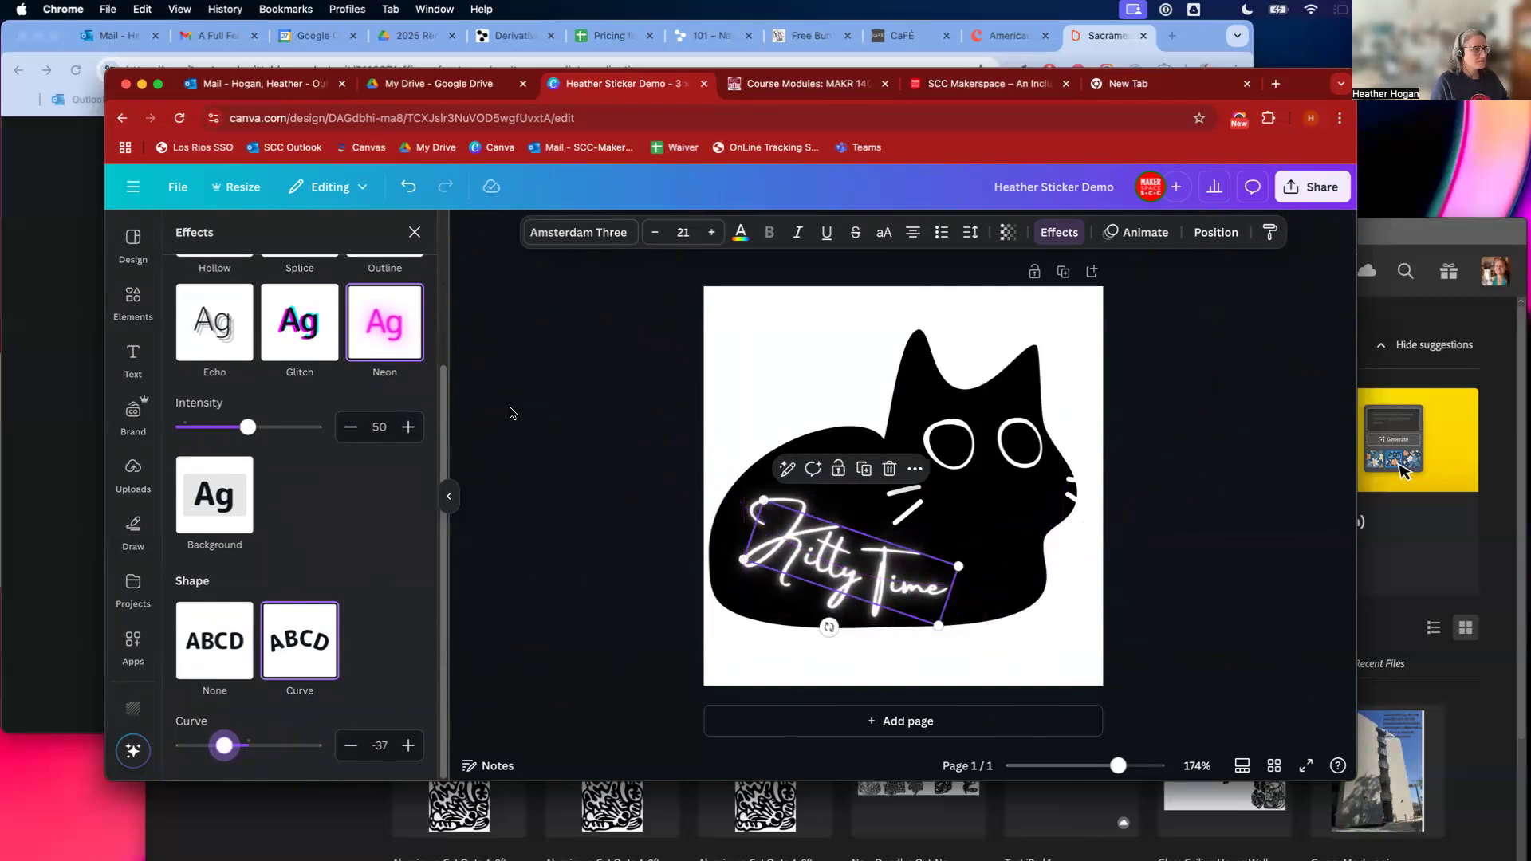
# Step: Recolour the "Kitty Time" text with the pink default solid colour and deselect it
pyautogui.click(740, 232)
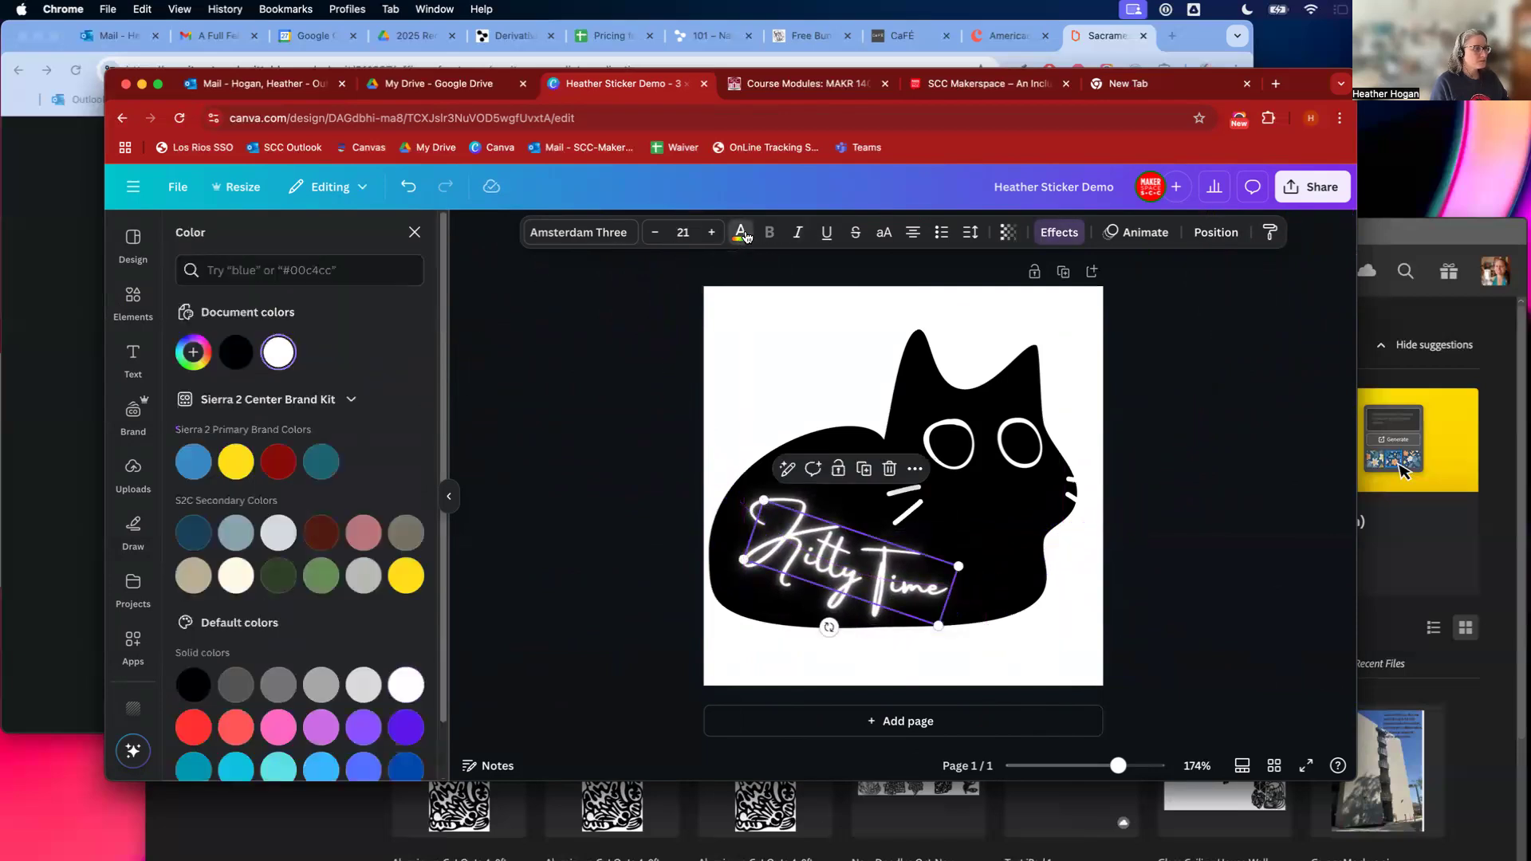
pyautogui.click(280, 726)
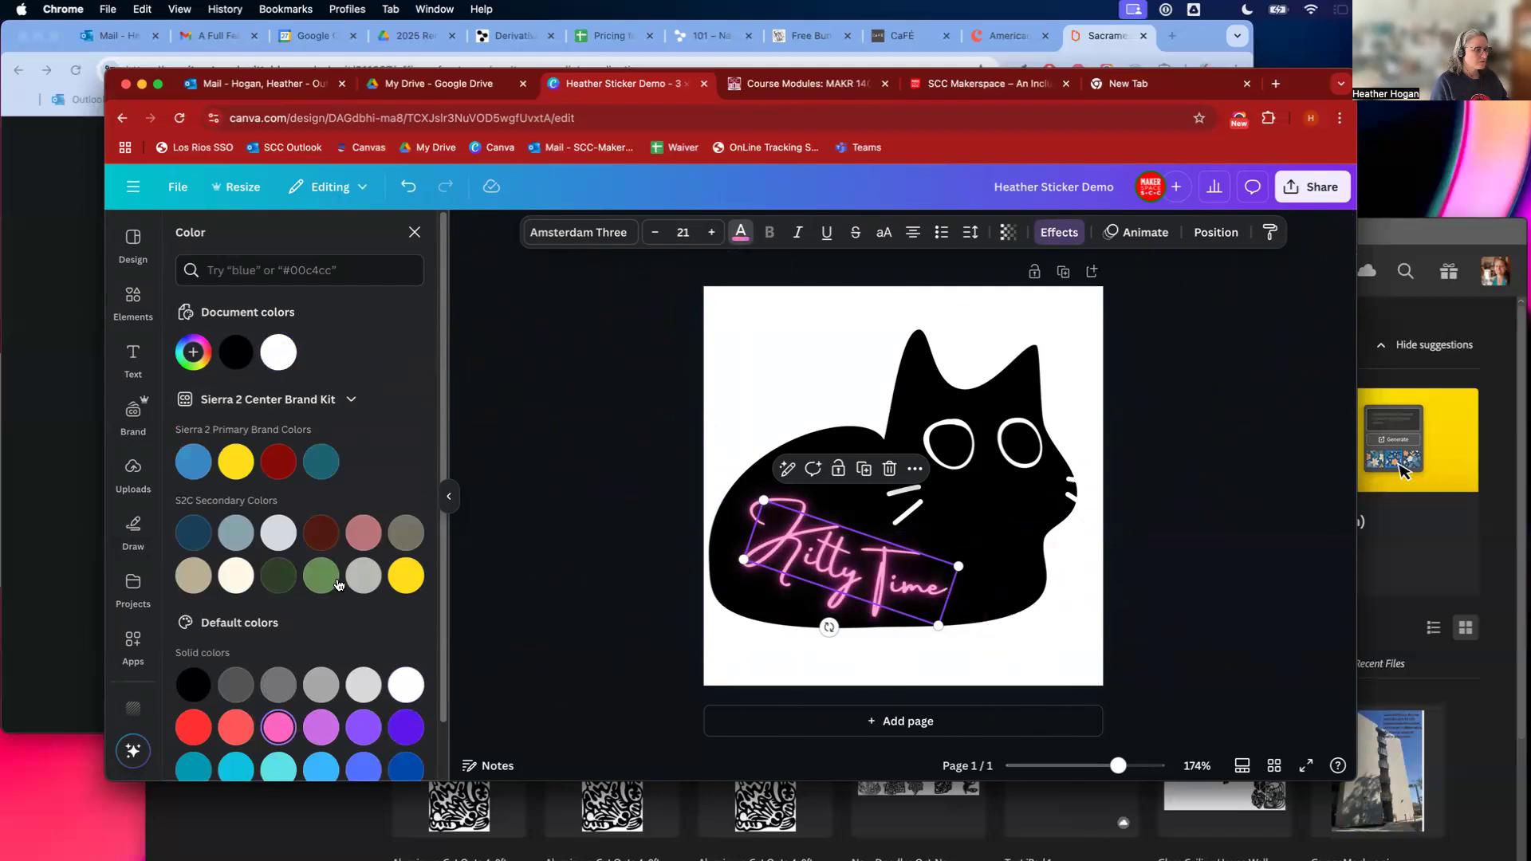
pyautogui.scroll(-2, 338, 584)
pyautogui.click(641, 522)
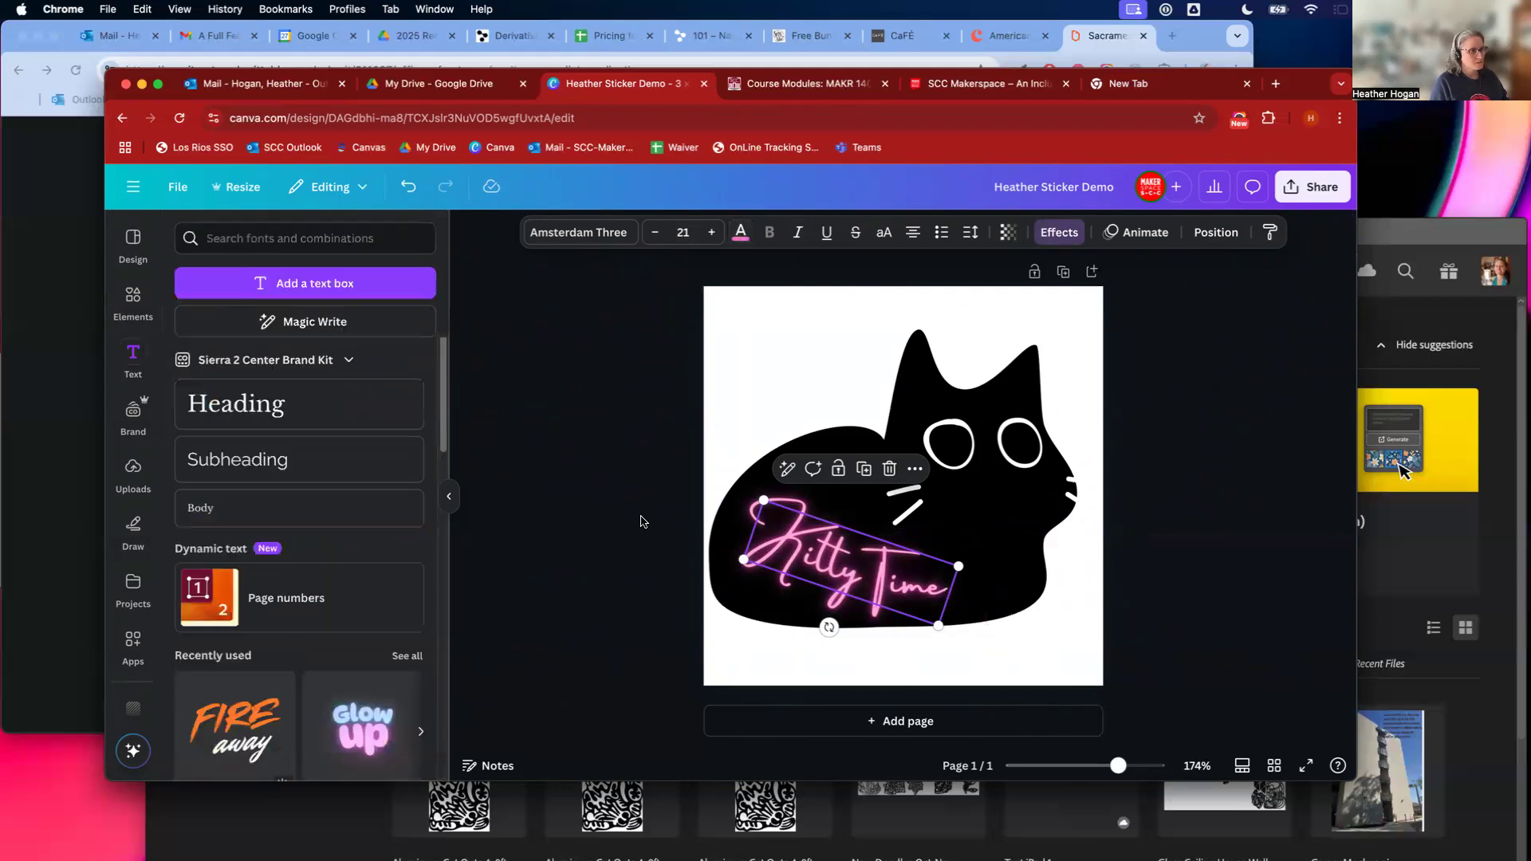
pyautogui.click(783, 322)
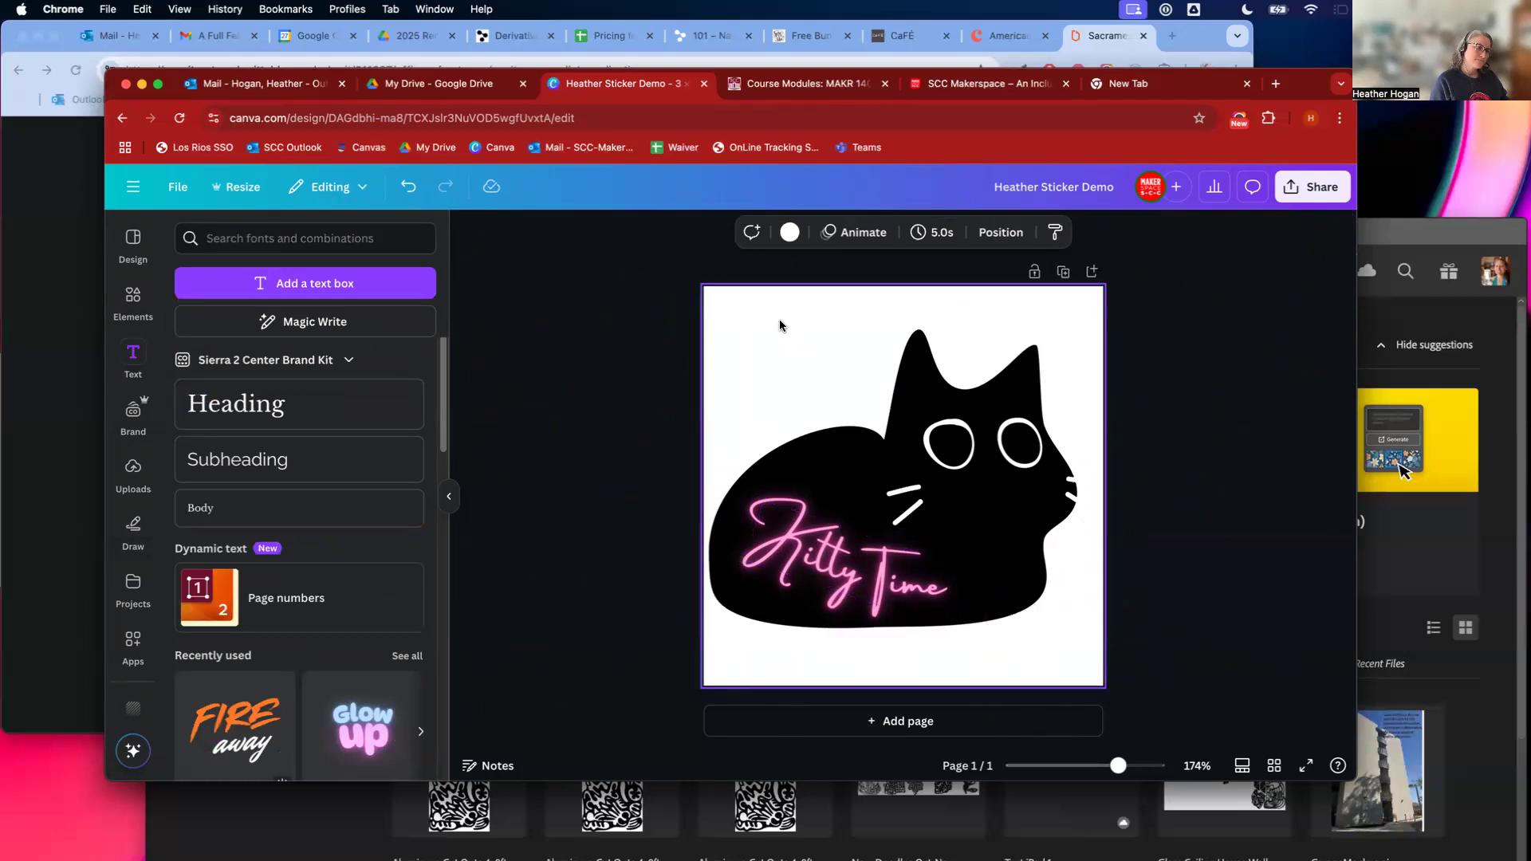
# Step: Recolour the cat graphic's black body with the aqua blue default solid colour (#0cc0df), after trying purple and light blue
pyautogui.click(973, 491)
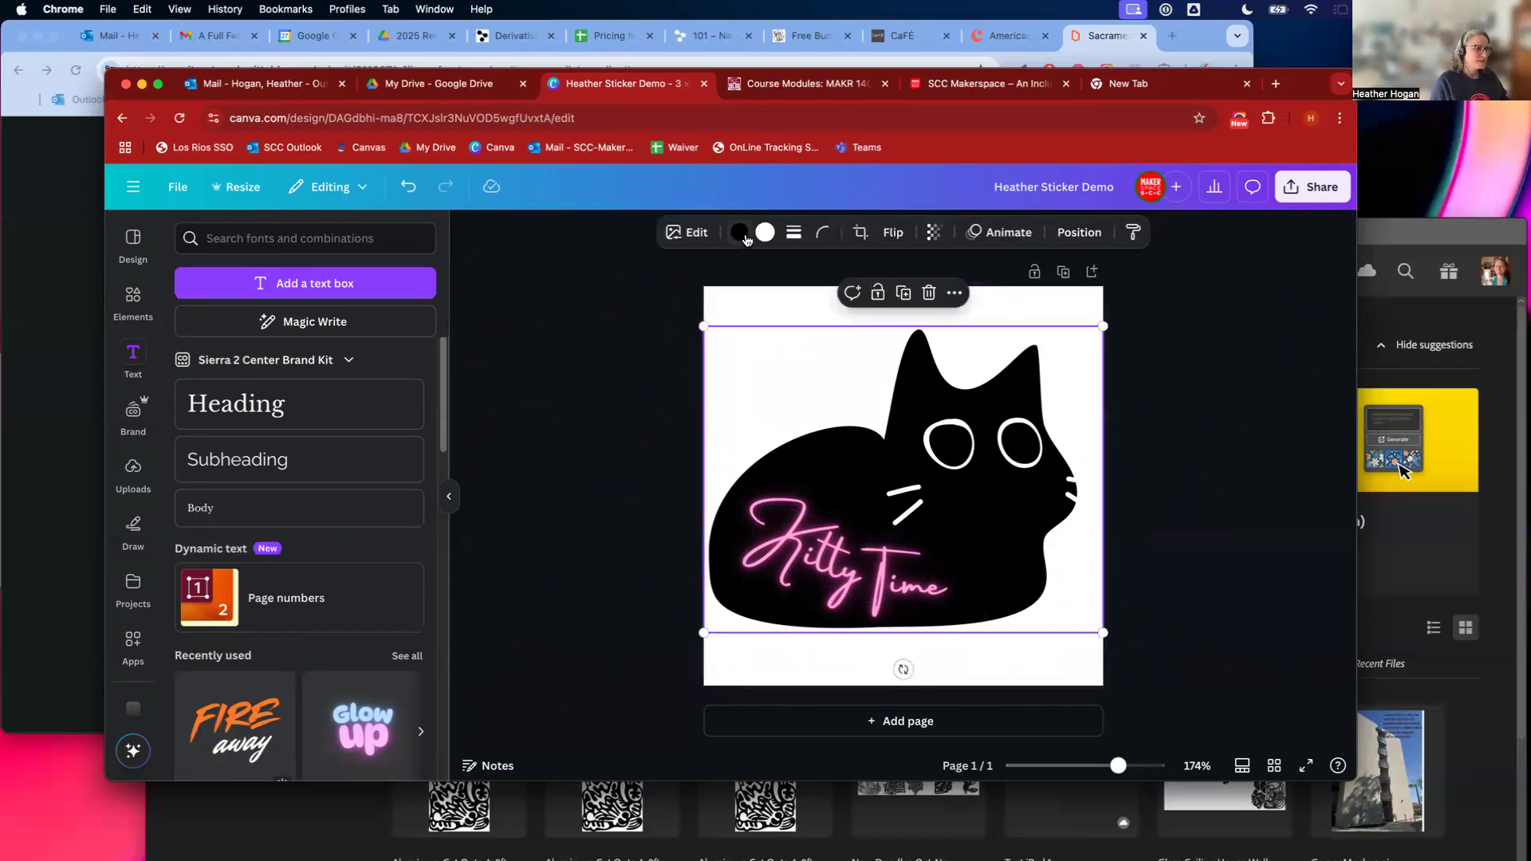
pyautogui.click(744, 236)
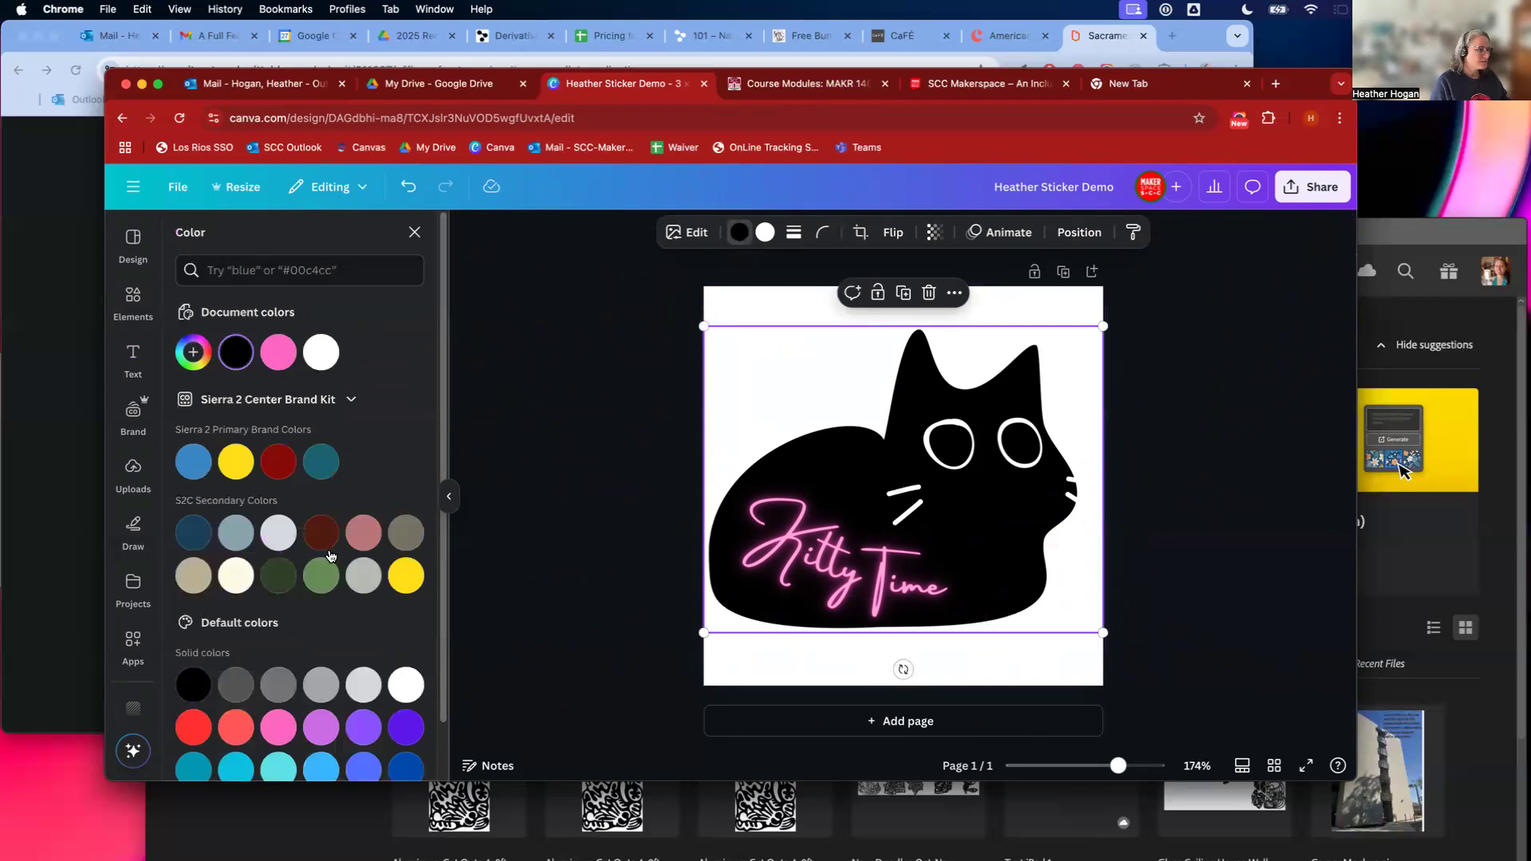
pyautogui.click(369, 732)
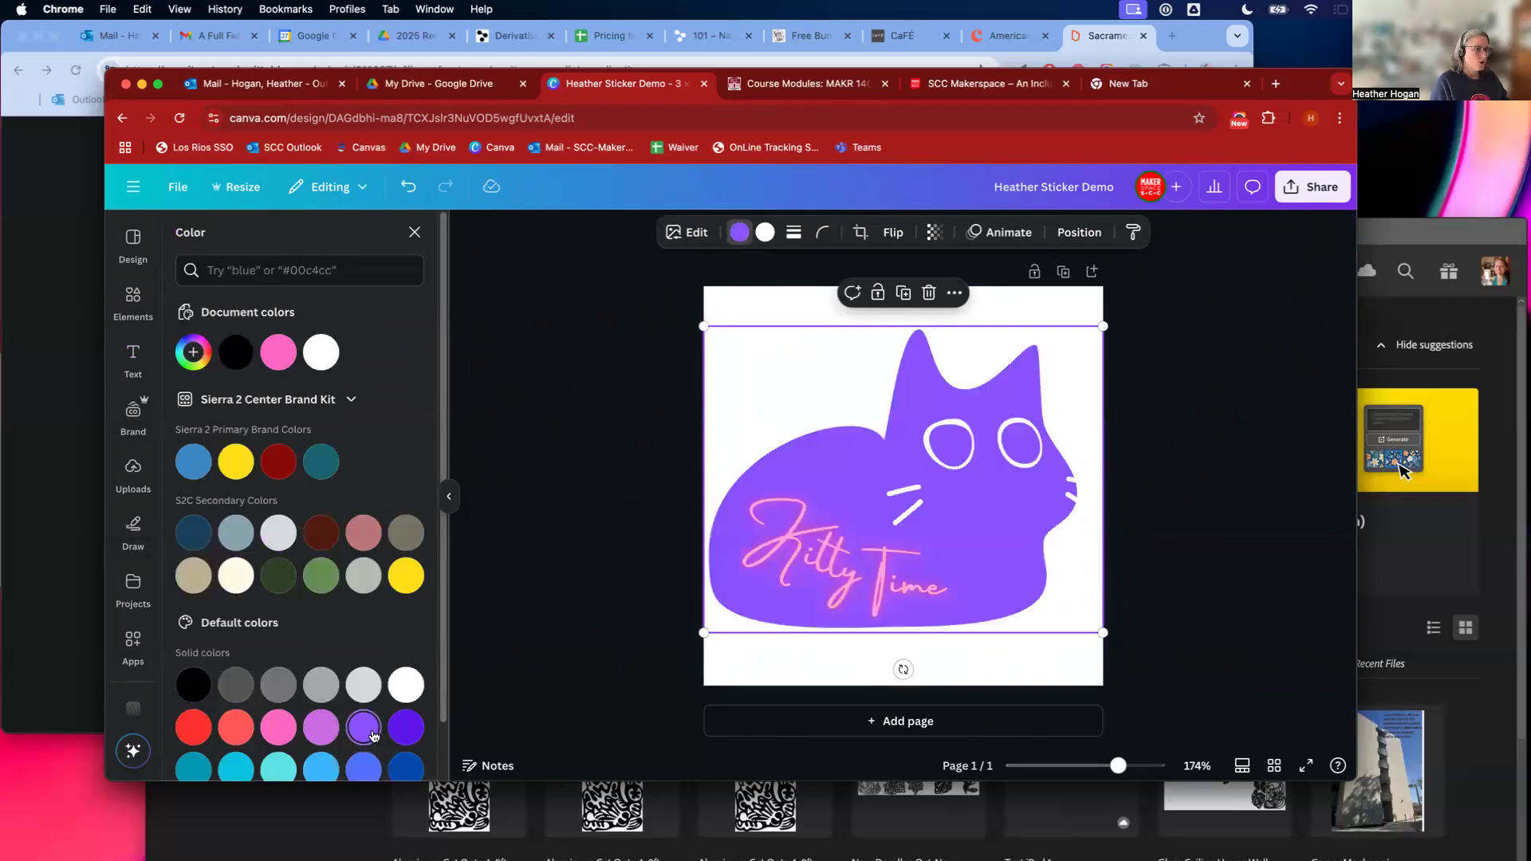
pyautogui.scroll(-2, 350, 717)
pyautogui.click(322, 703)
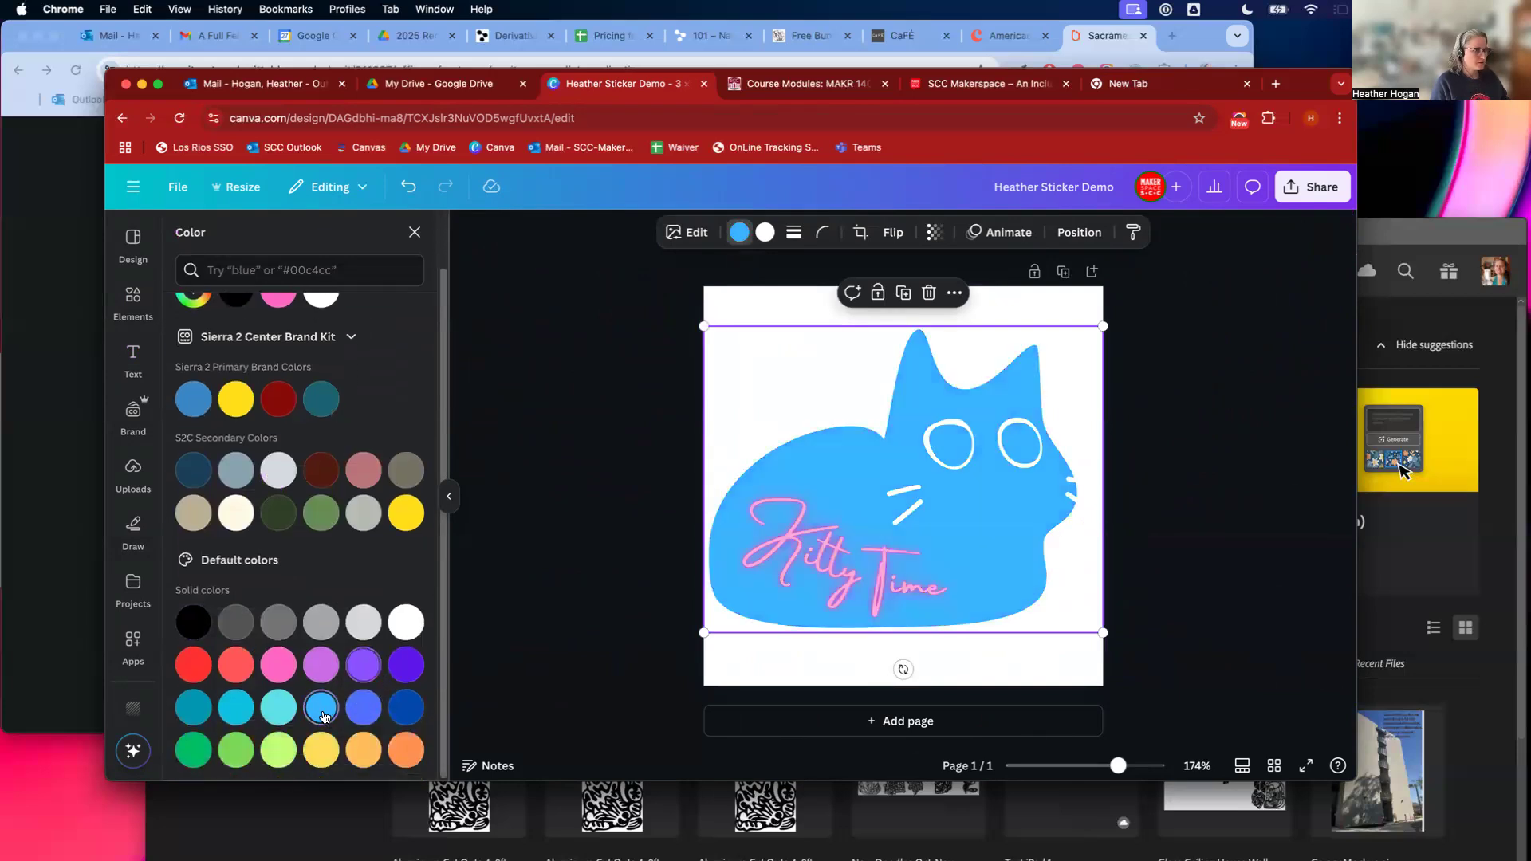
pyautogui.click(237, 705)
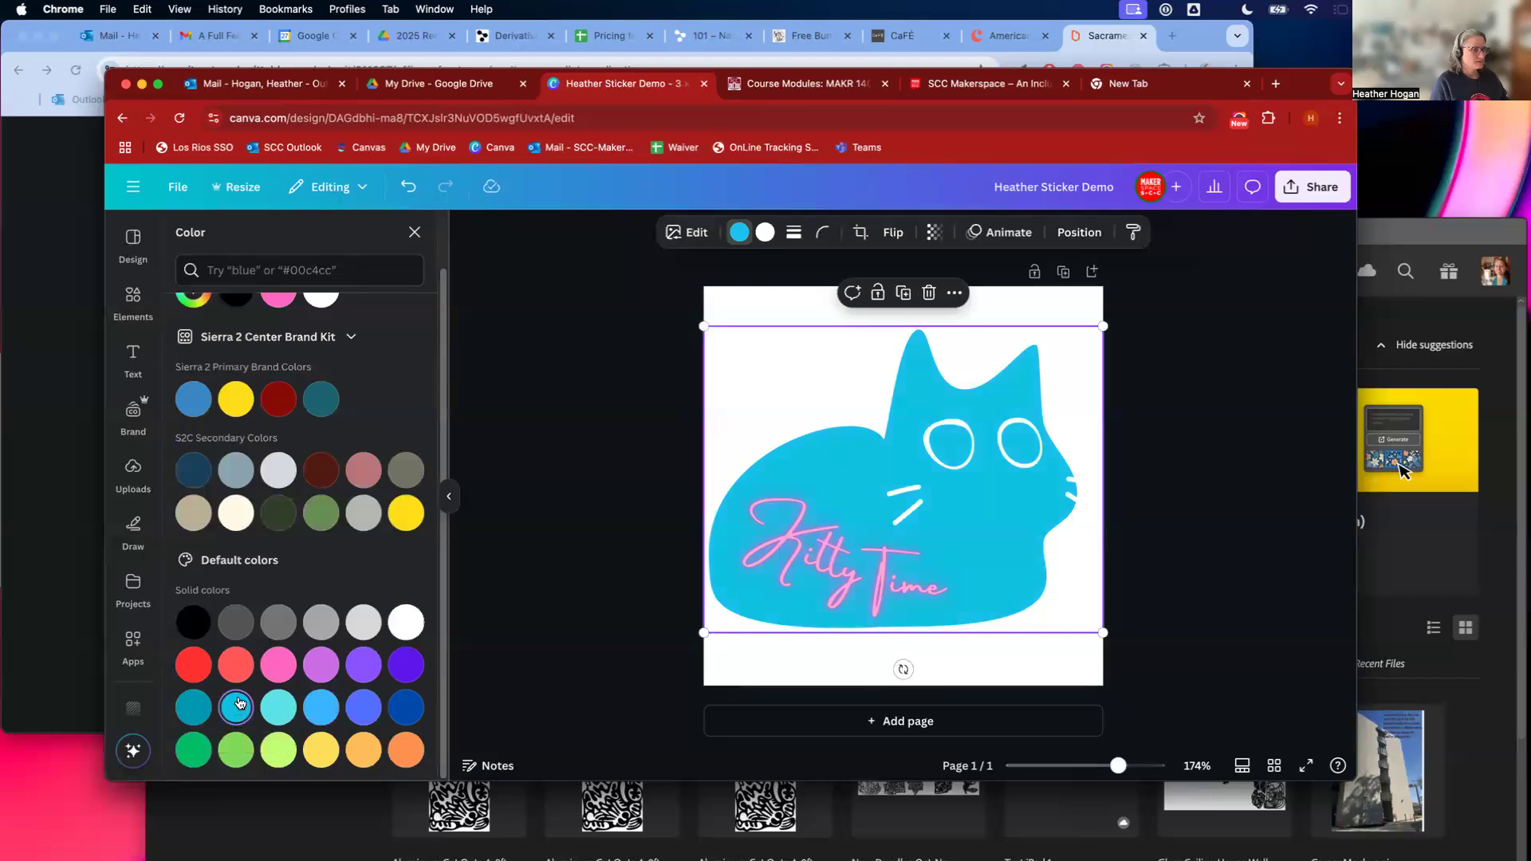
# Step: Recolour the cat's white eyes and whiskers with the pink default solid colour and shrink the cat graphic slightly
pyautogui.click(763, 236)
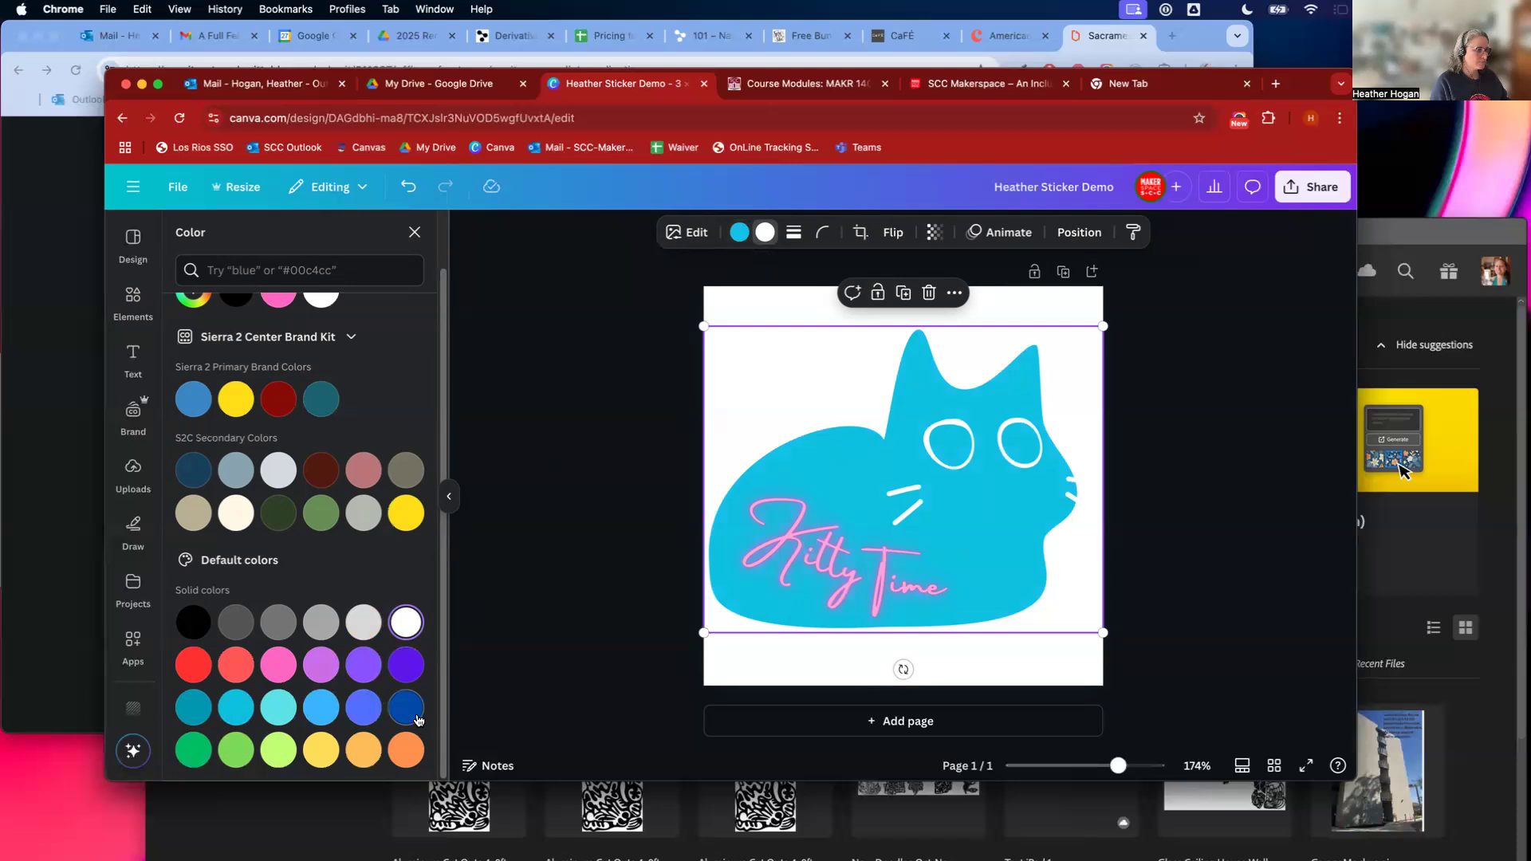
pyautogui.click(281, 666)
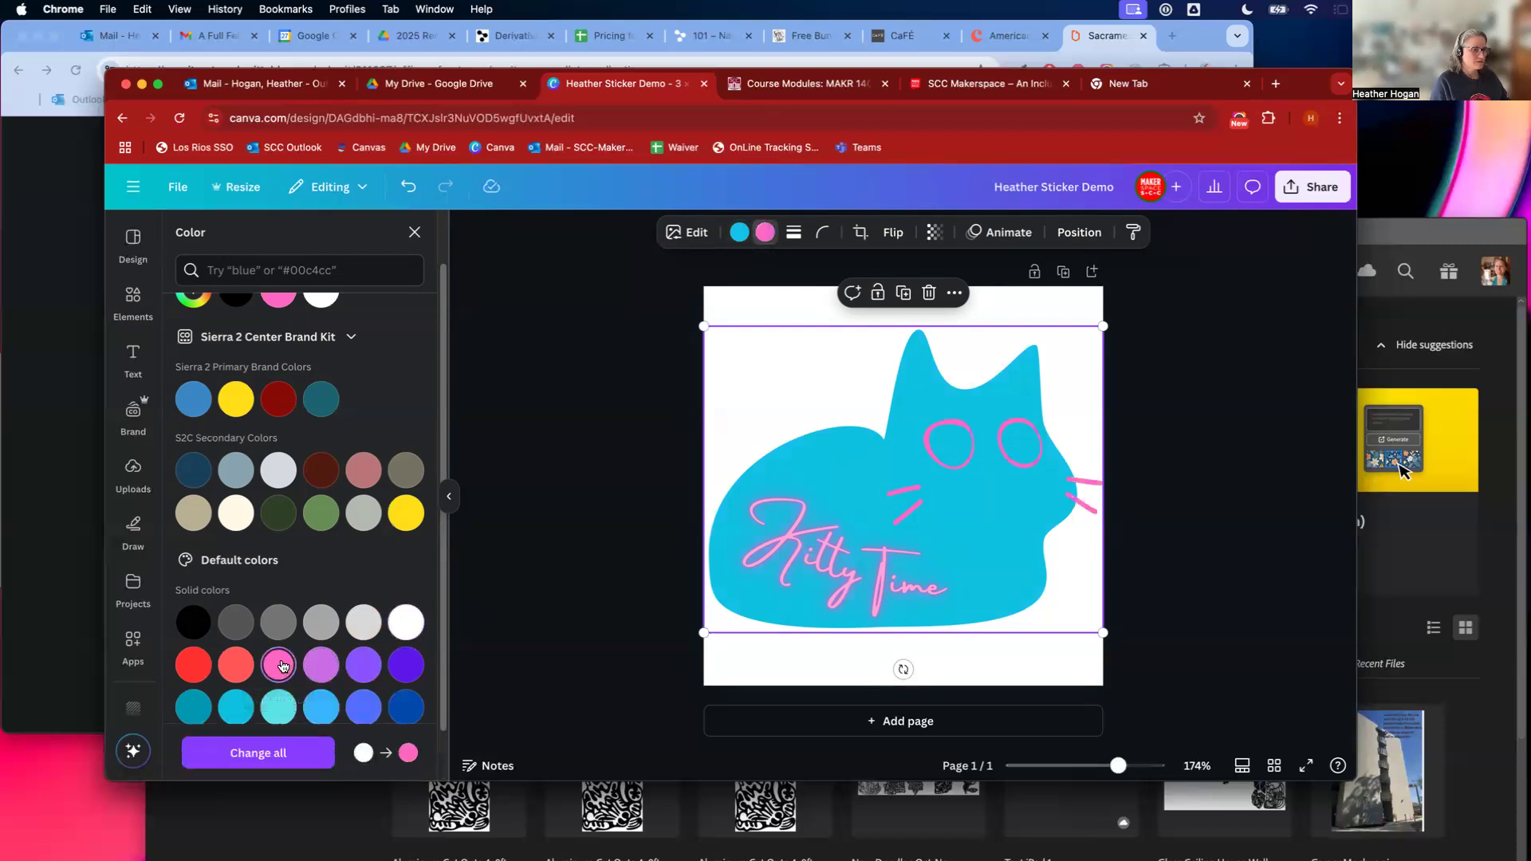
pyautogui.moveTo(1103, 632); pyautogui.dragTo(1093, 629)
pyautogui.moveTo(813, 567); pyautogui.dragTo(811, 553)
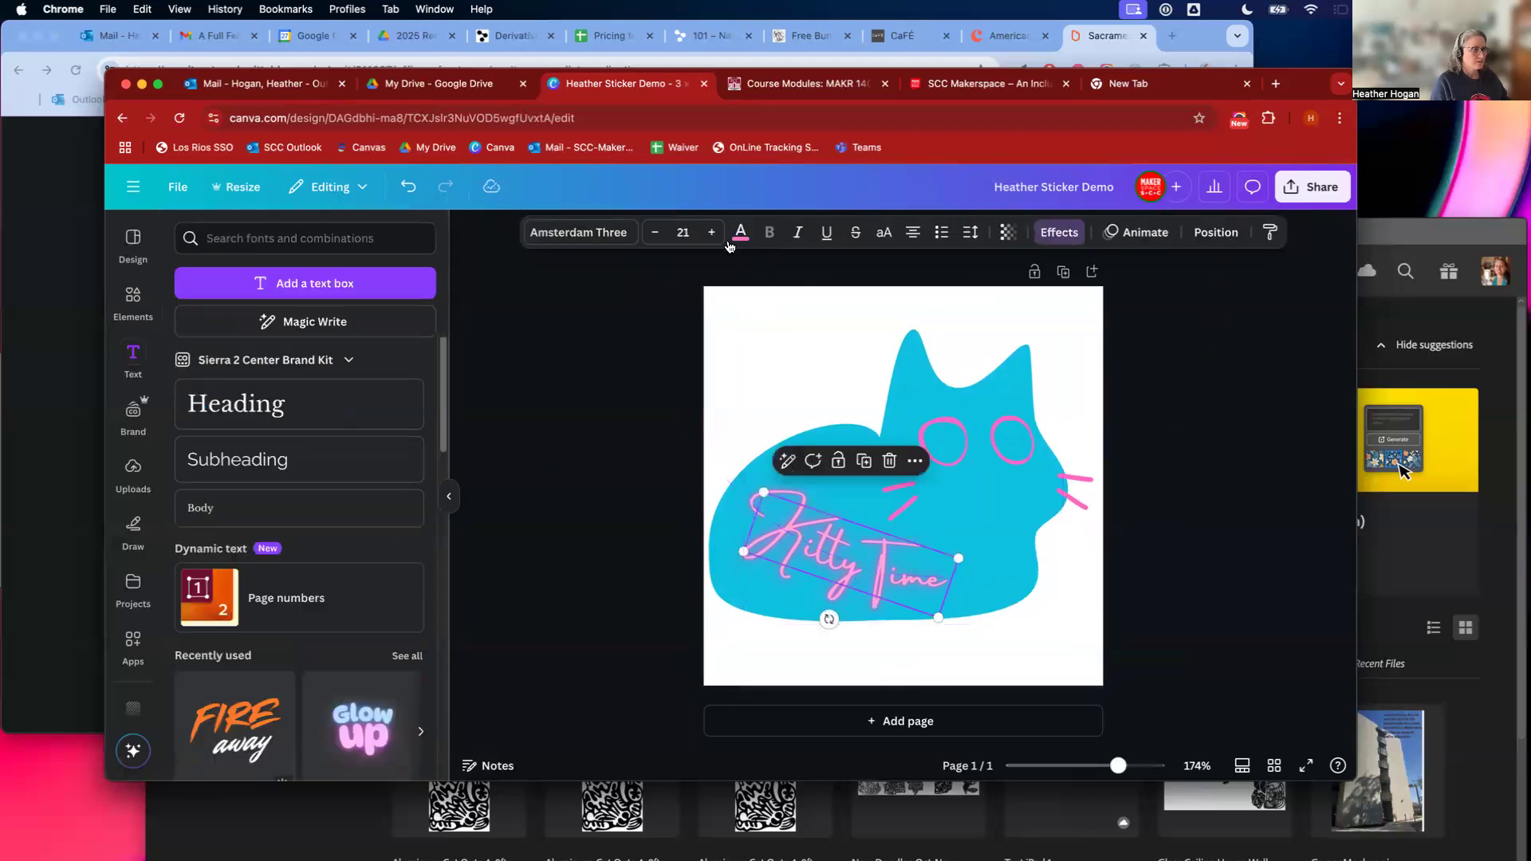
pyautogui.click(605, 422)
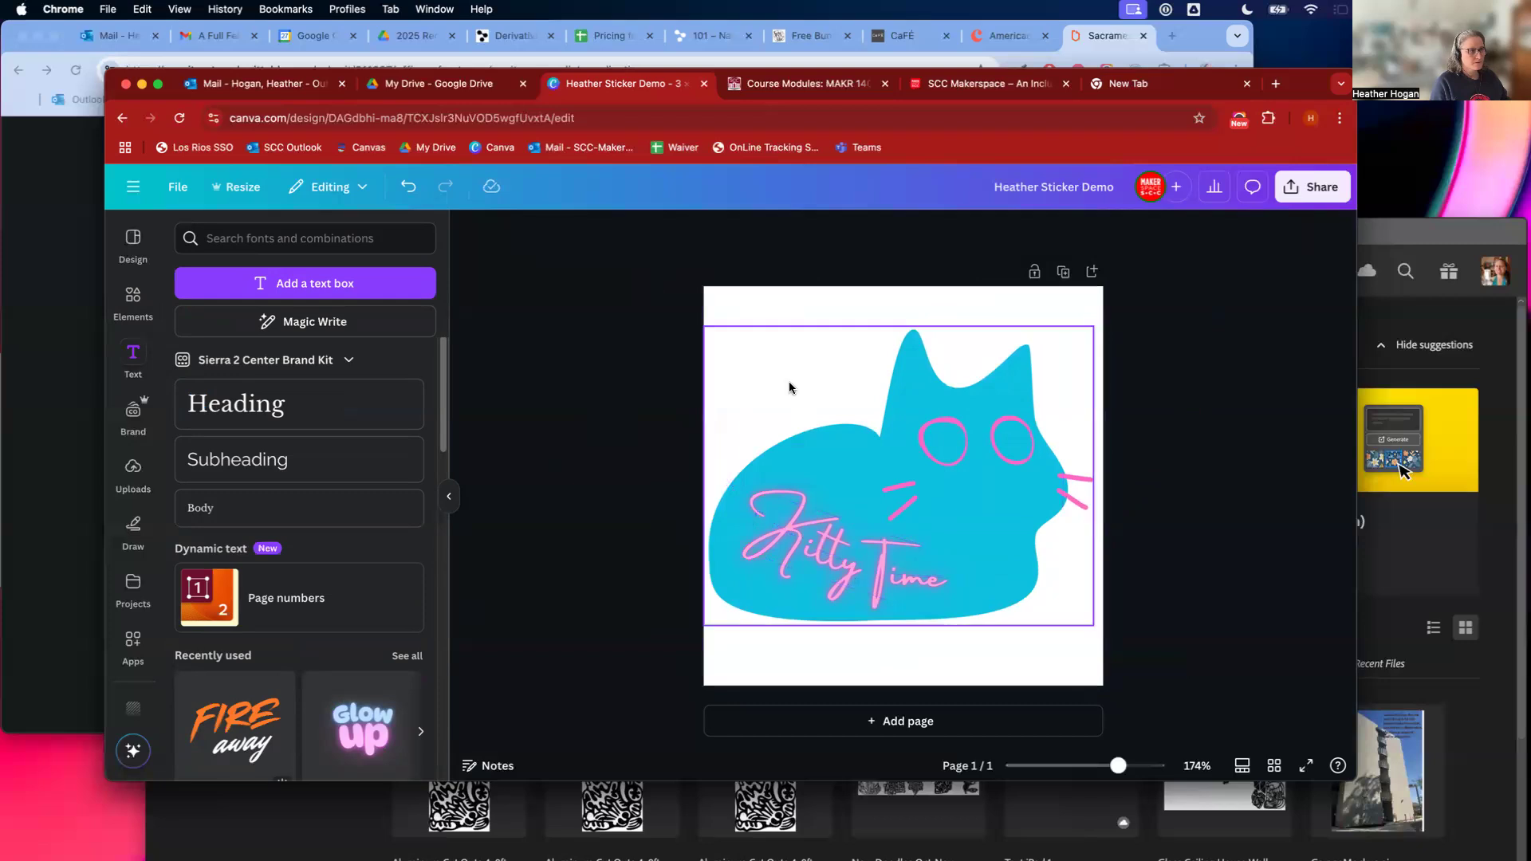
# Step: Reapply the pink solid colour to the "Kitty Time" text and give it the Neon effect with an intensity of 1
pyautogui.click(807, 543)
pyautogui.click(740, 232)
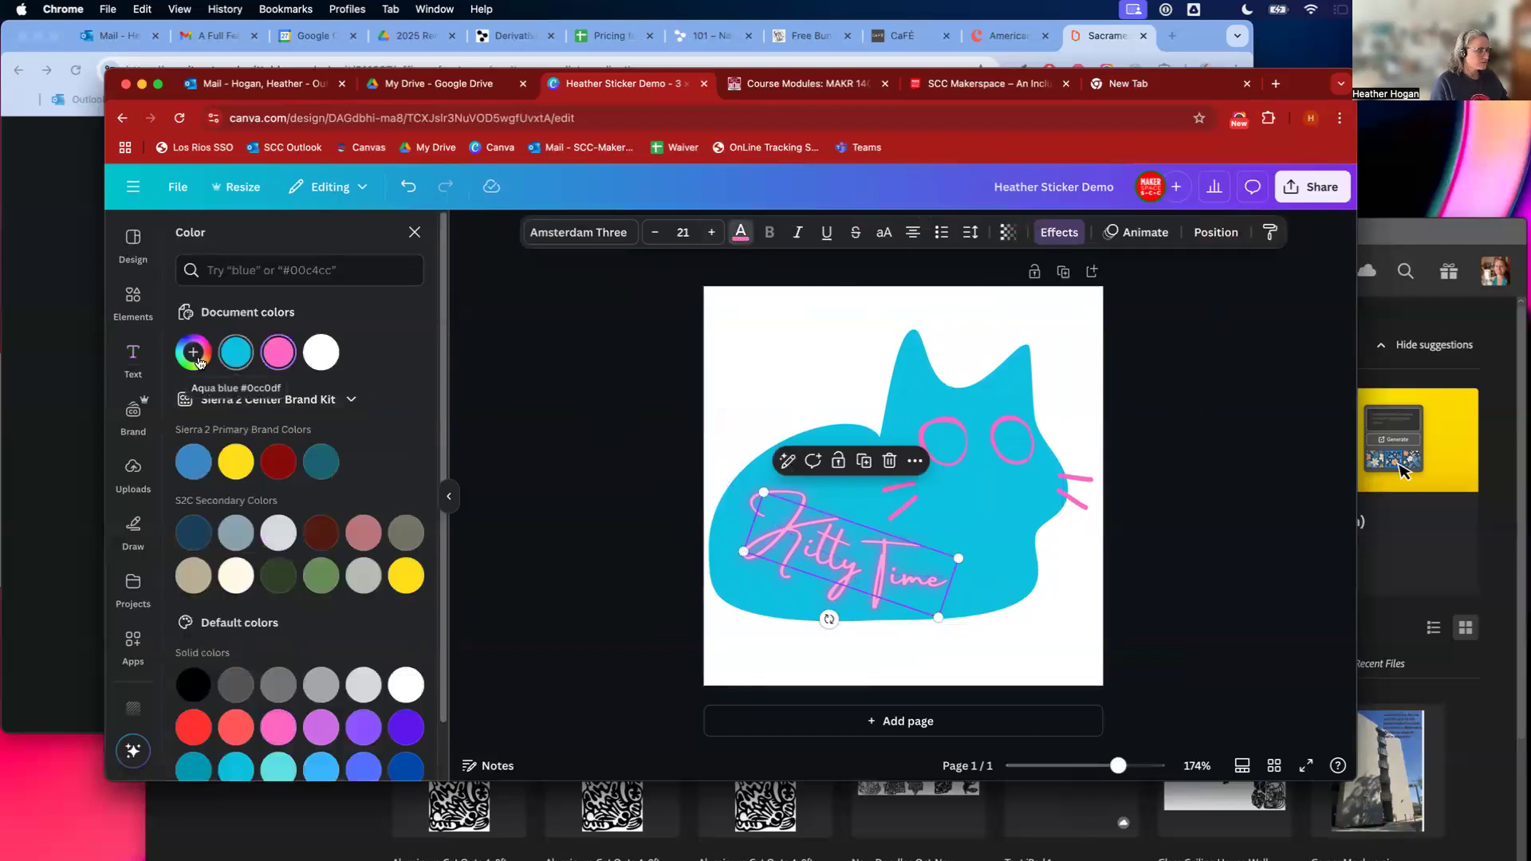
pyautogui.click(279, 727)
pyautogui.click(312, 736)
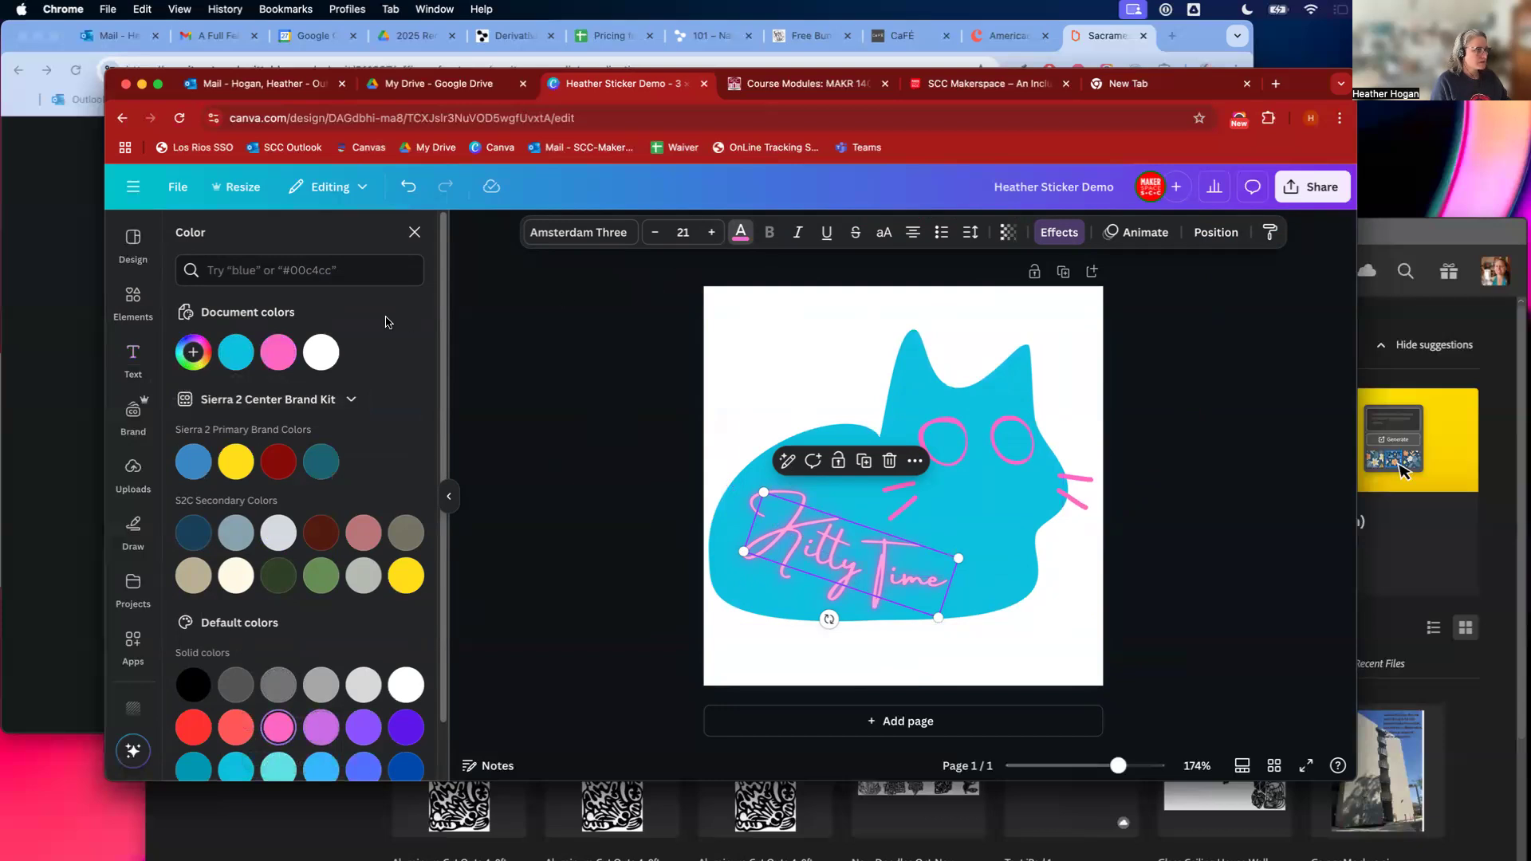
pyautogui.click(1051, 234)
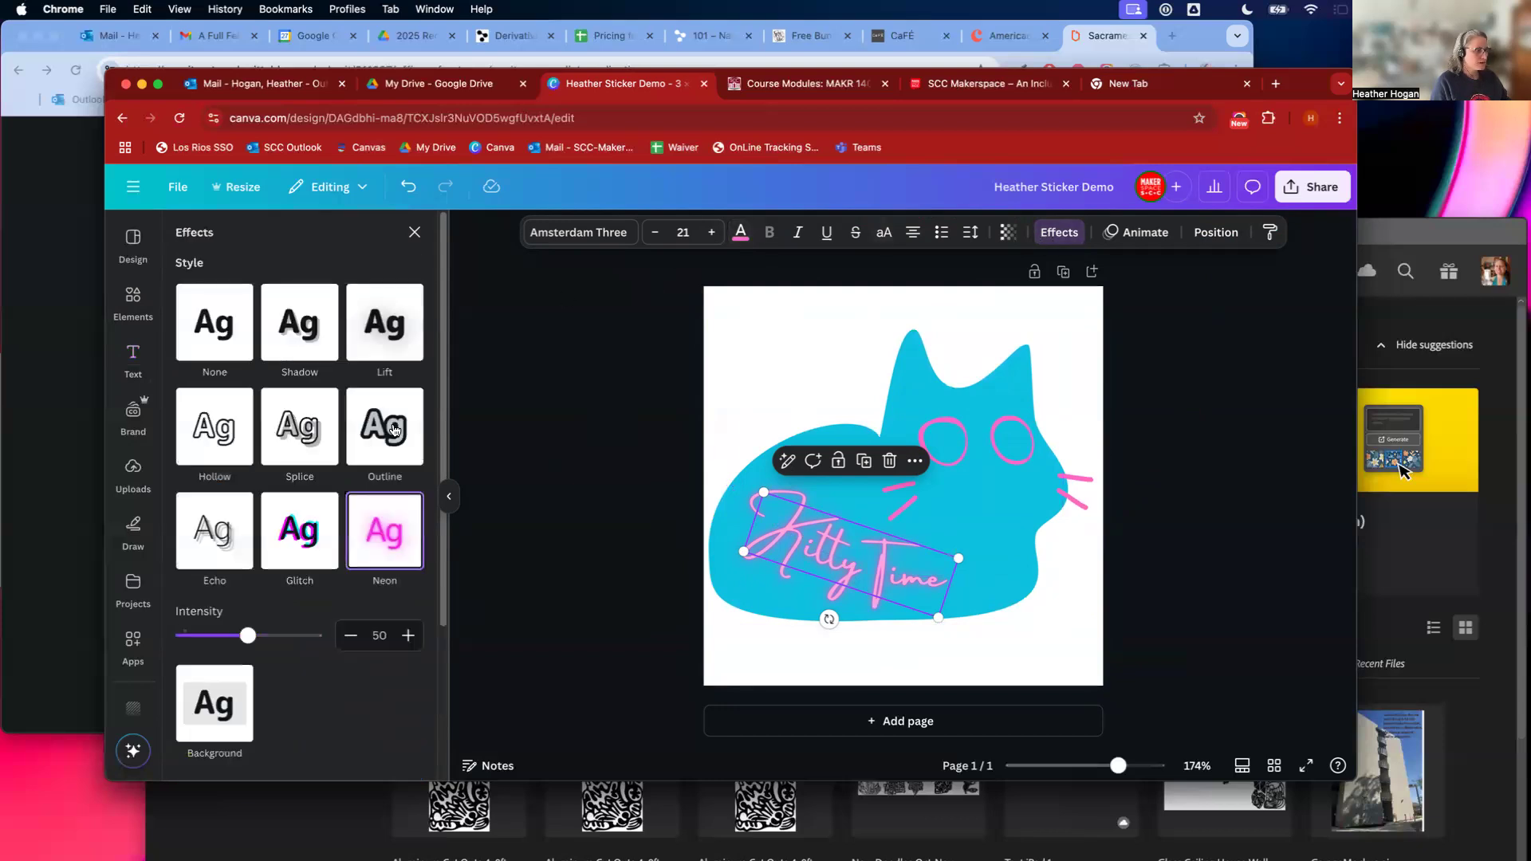
pyautogui.click(299, 550)
pyautogui.click(368, 532)
pyautogui.click(396, 352)
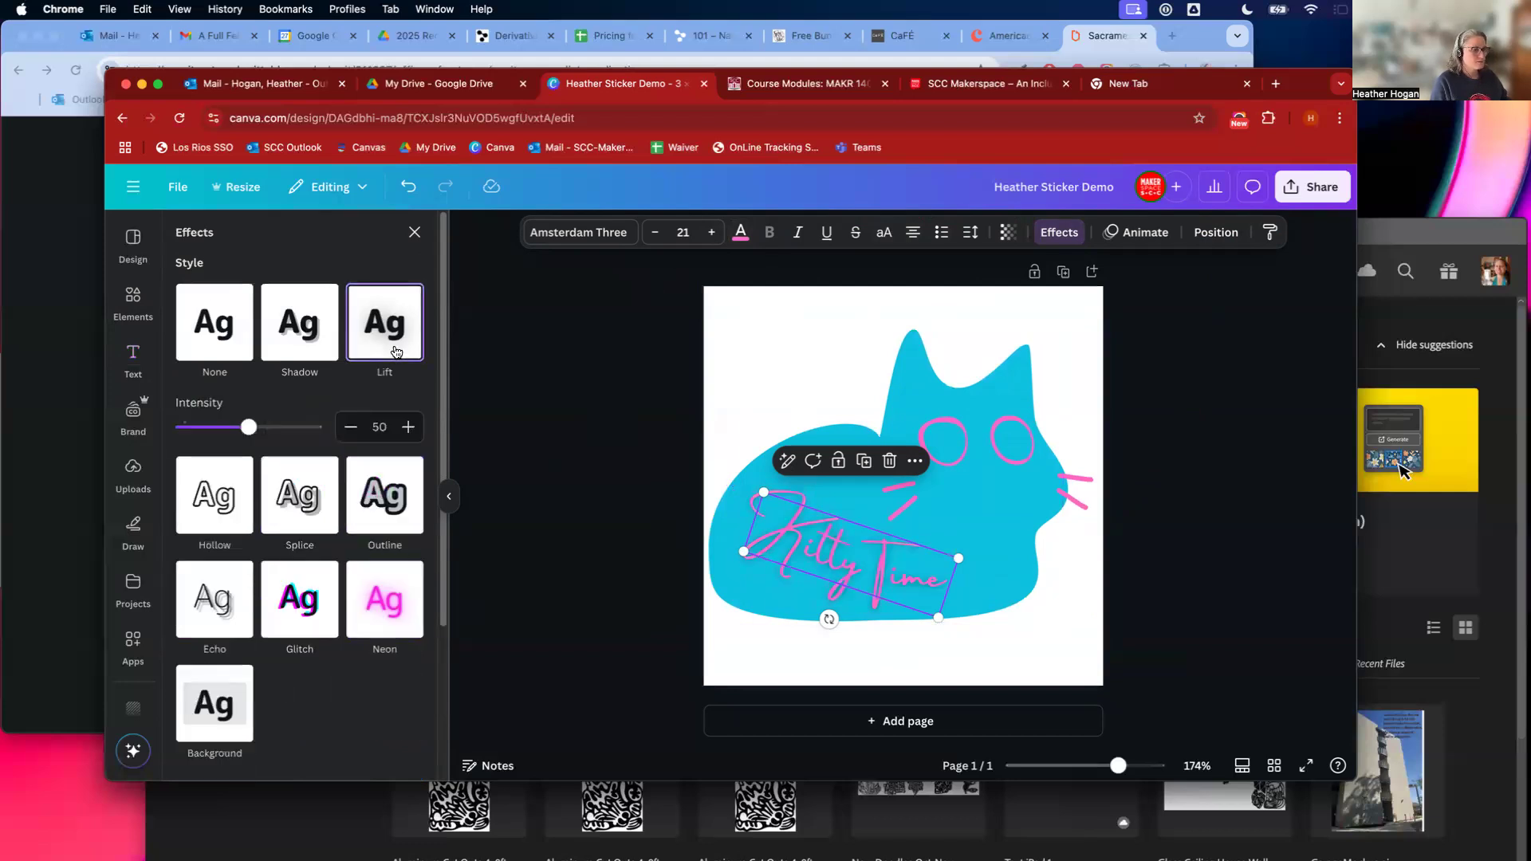
pyautogui.click(367, 610)
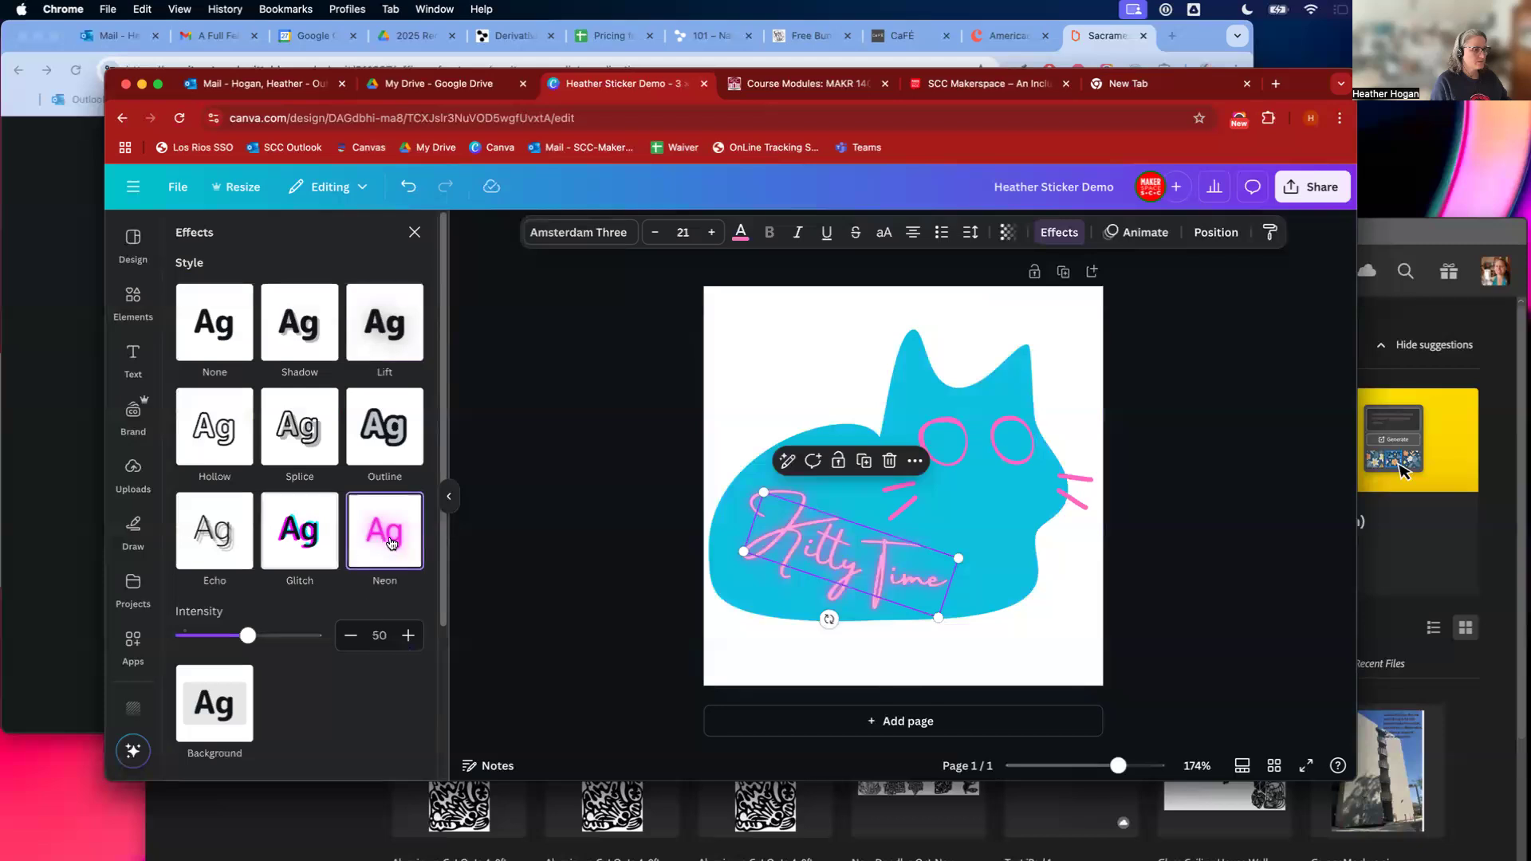
pyautogui.moveTo(248, 635); pyautogui.dragTo(166, 634)
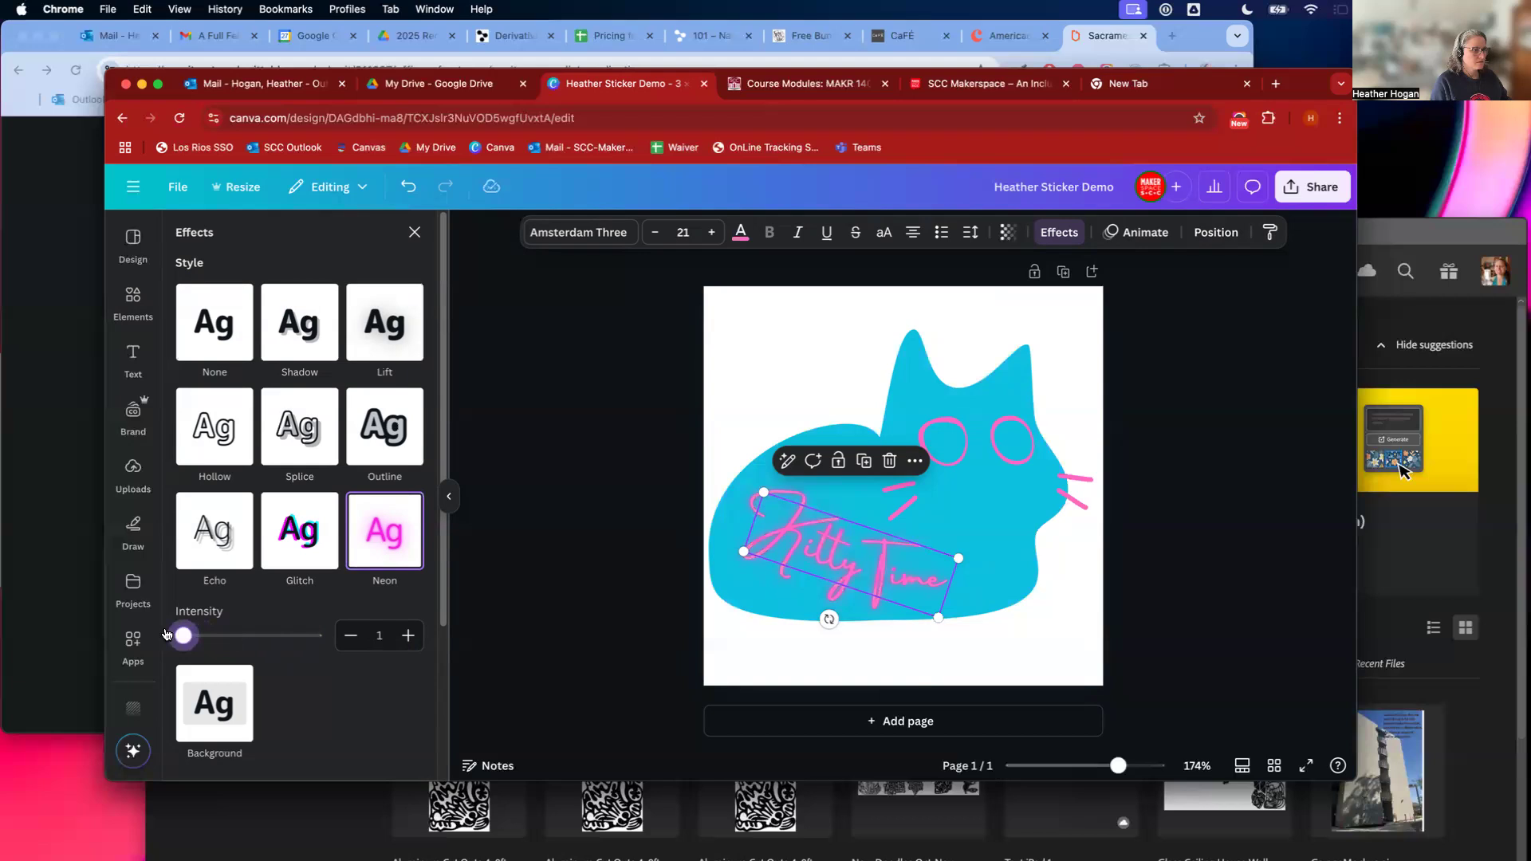
pyautogui.click(546, 504)
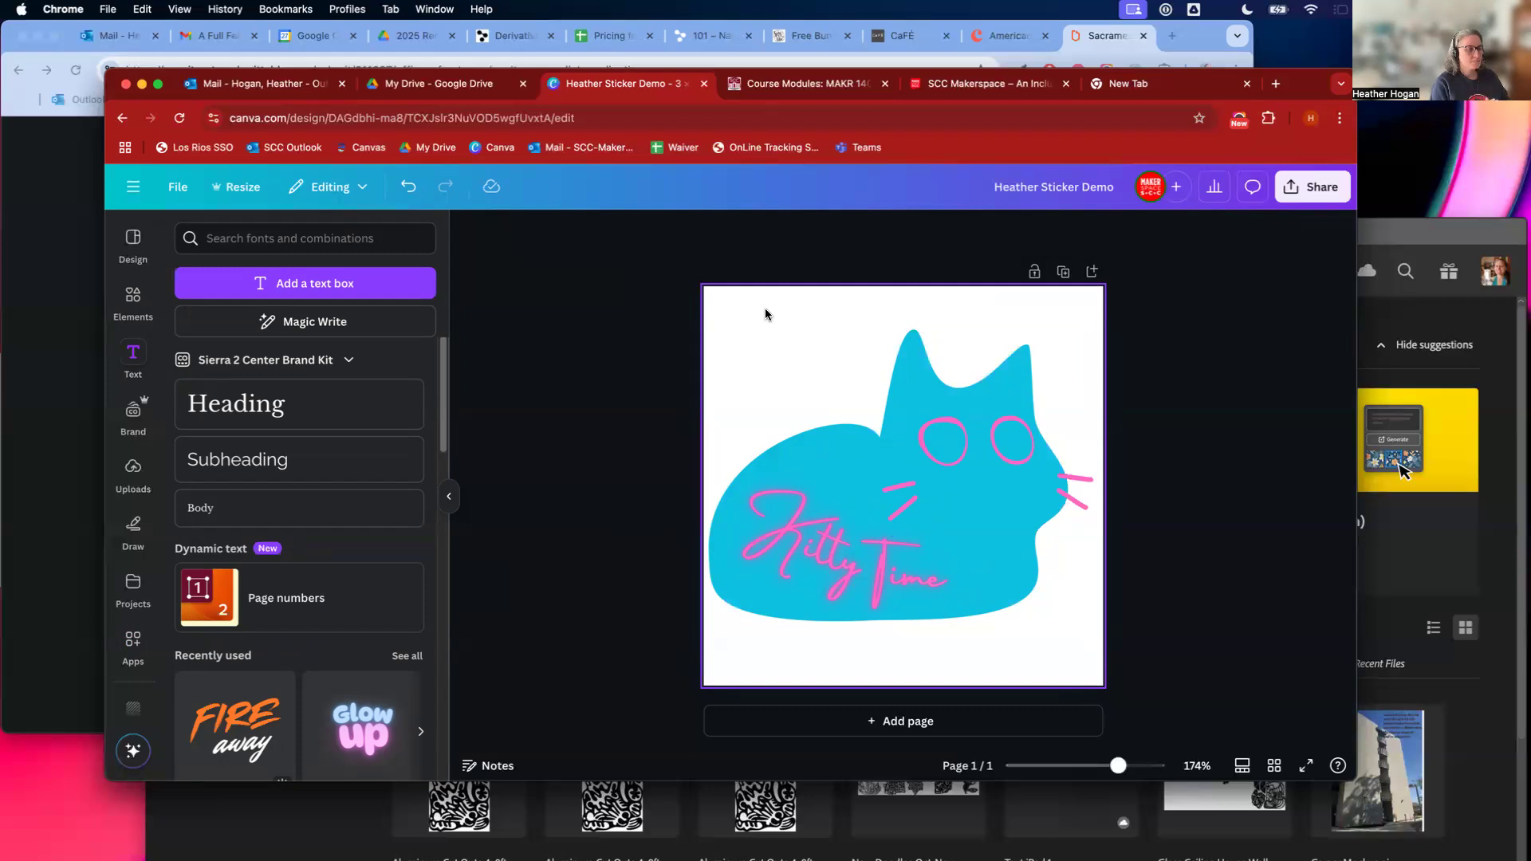
# Step: Add a second page to the design and insert a circle shape on it
pyautogui.click(834, 722)
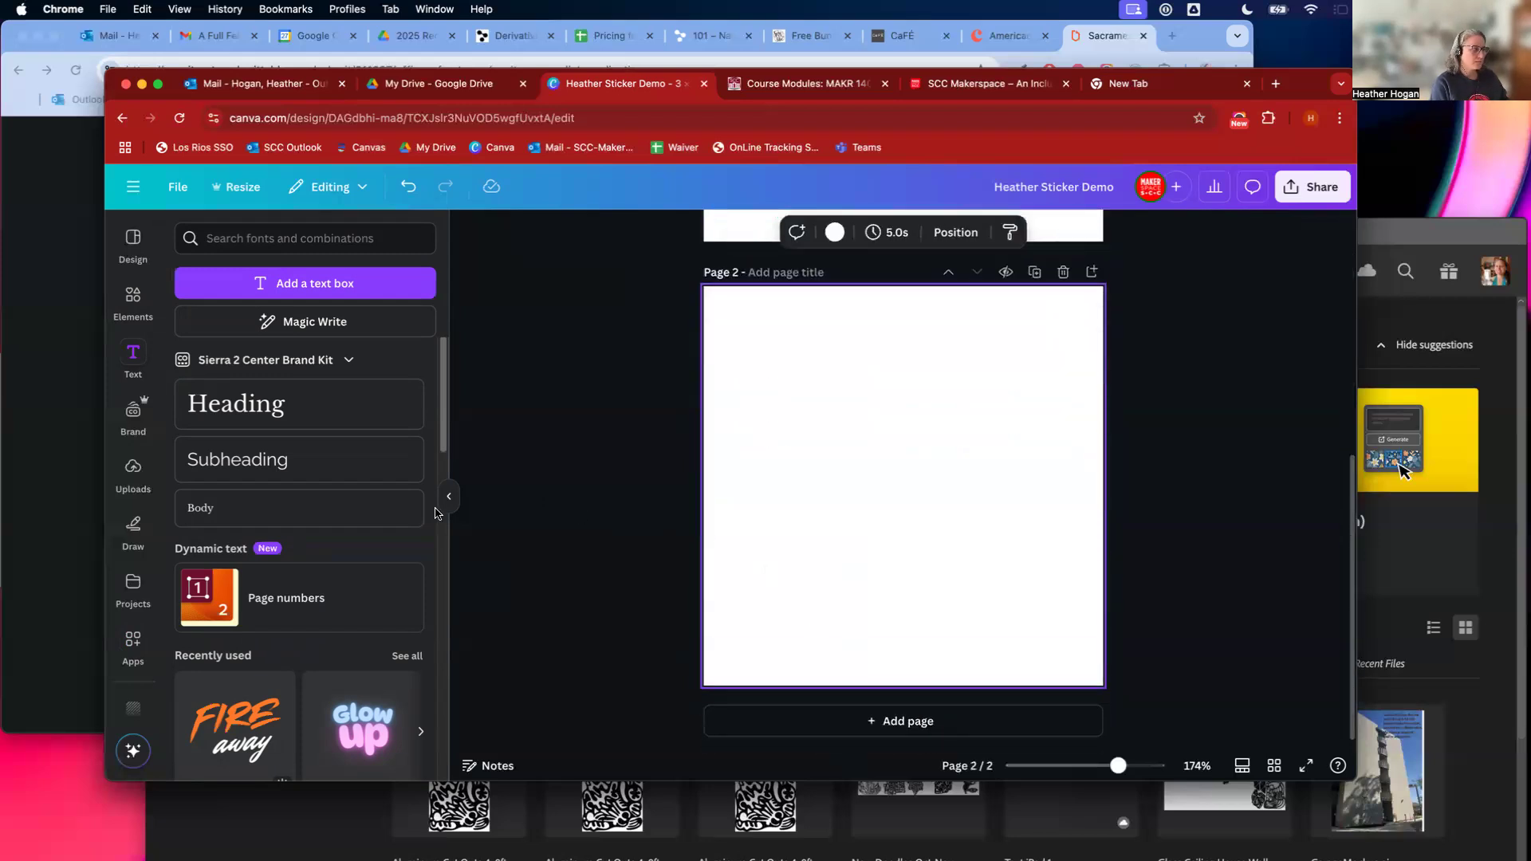
pyautogui.click(133, 300)
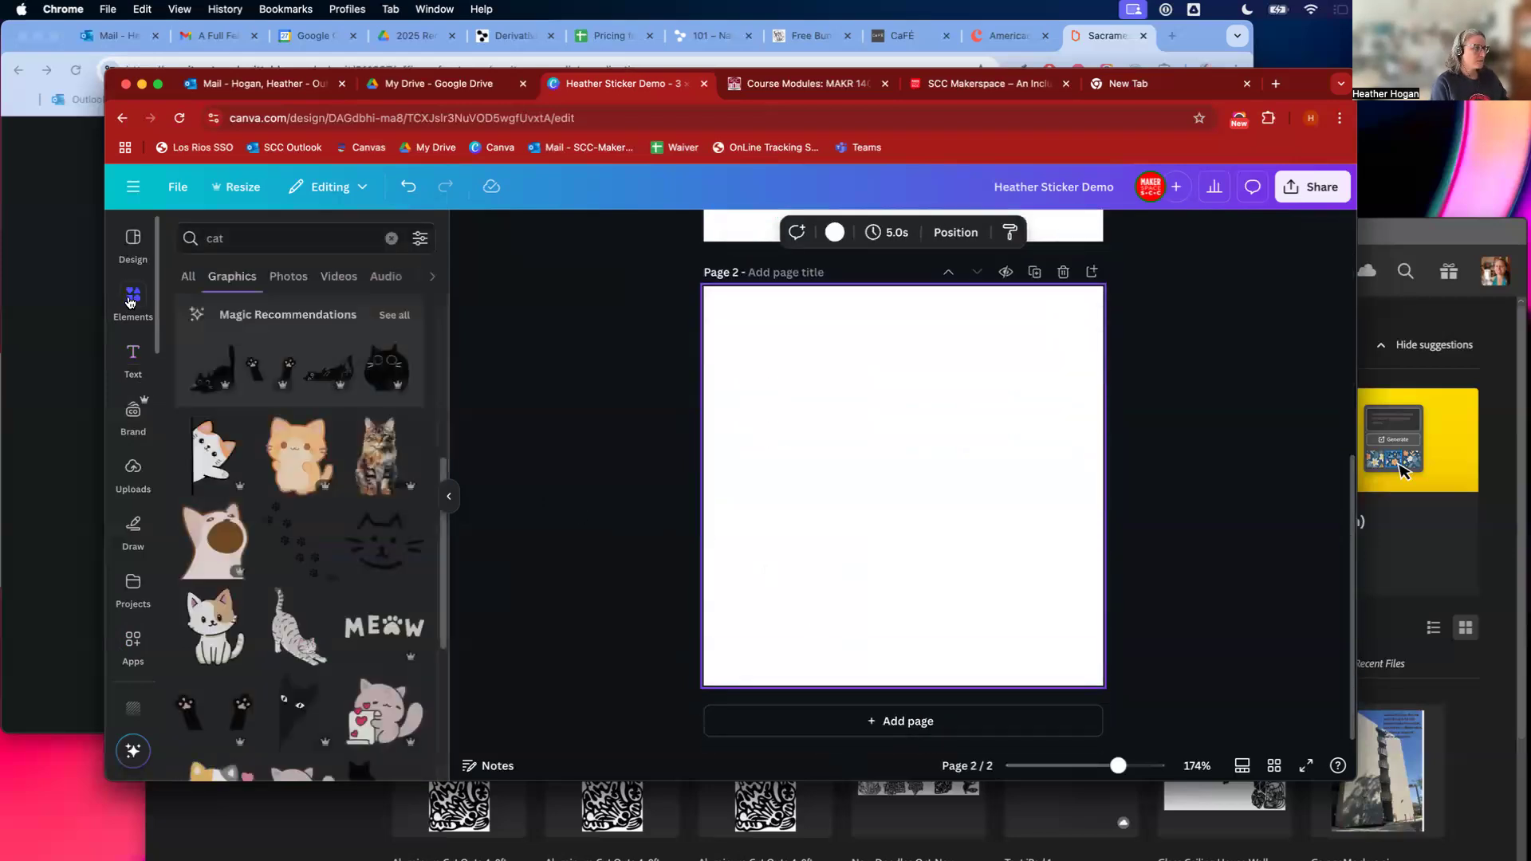
pyautogui.click(189, 276)
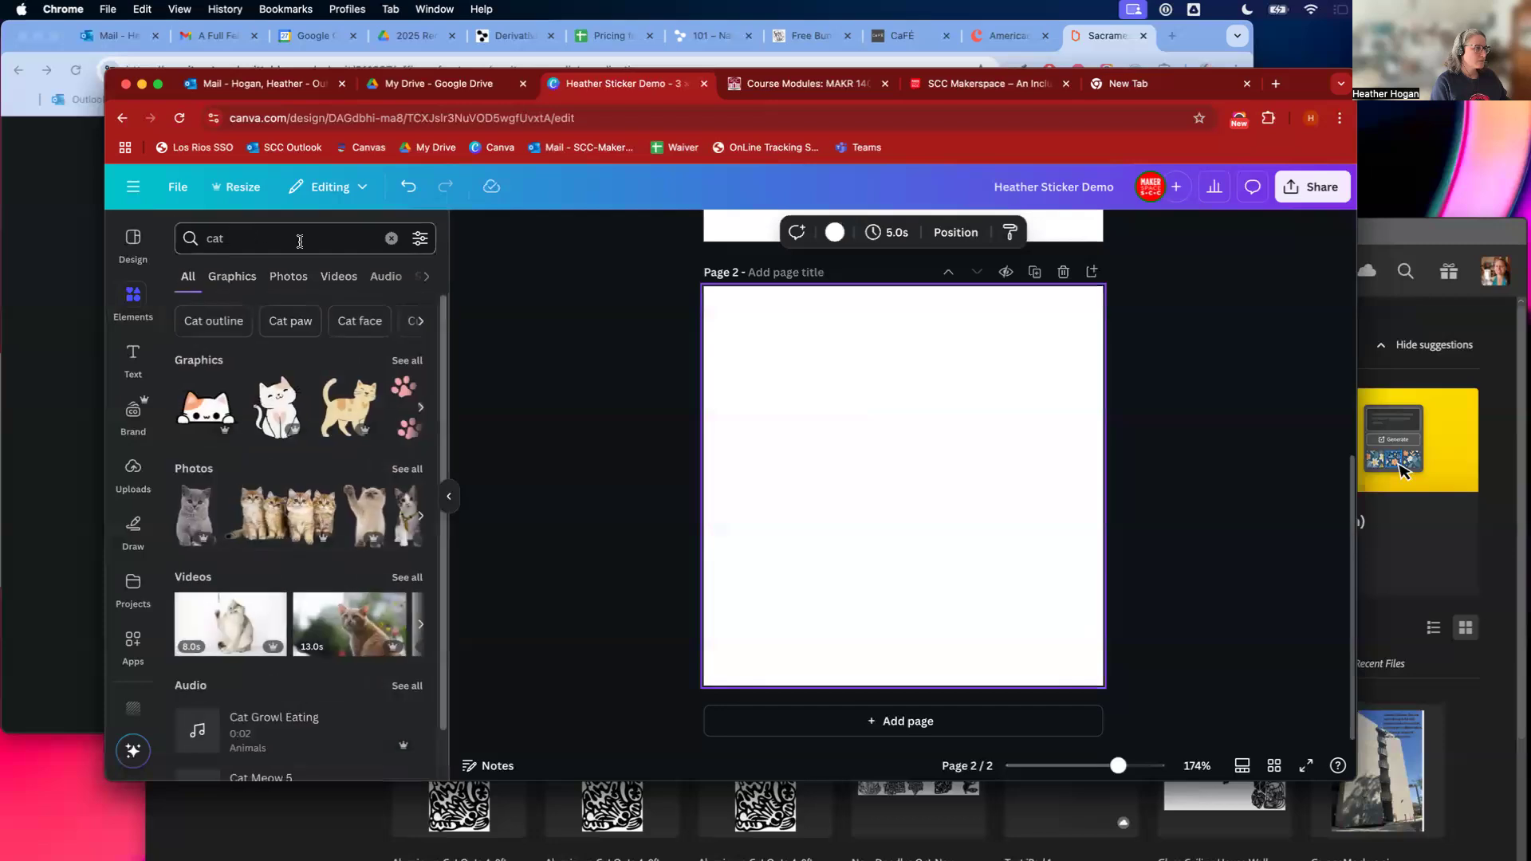
pyautogui.click(392, 238)
pyautogui.click(407, 460)
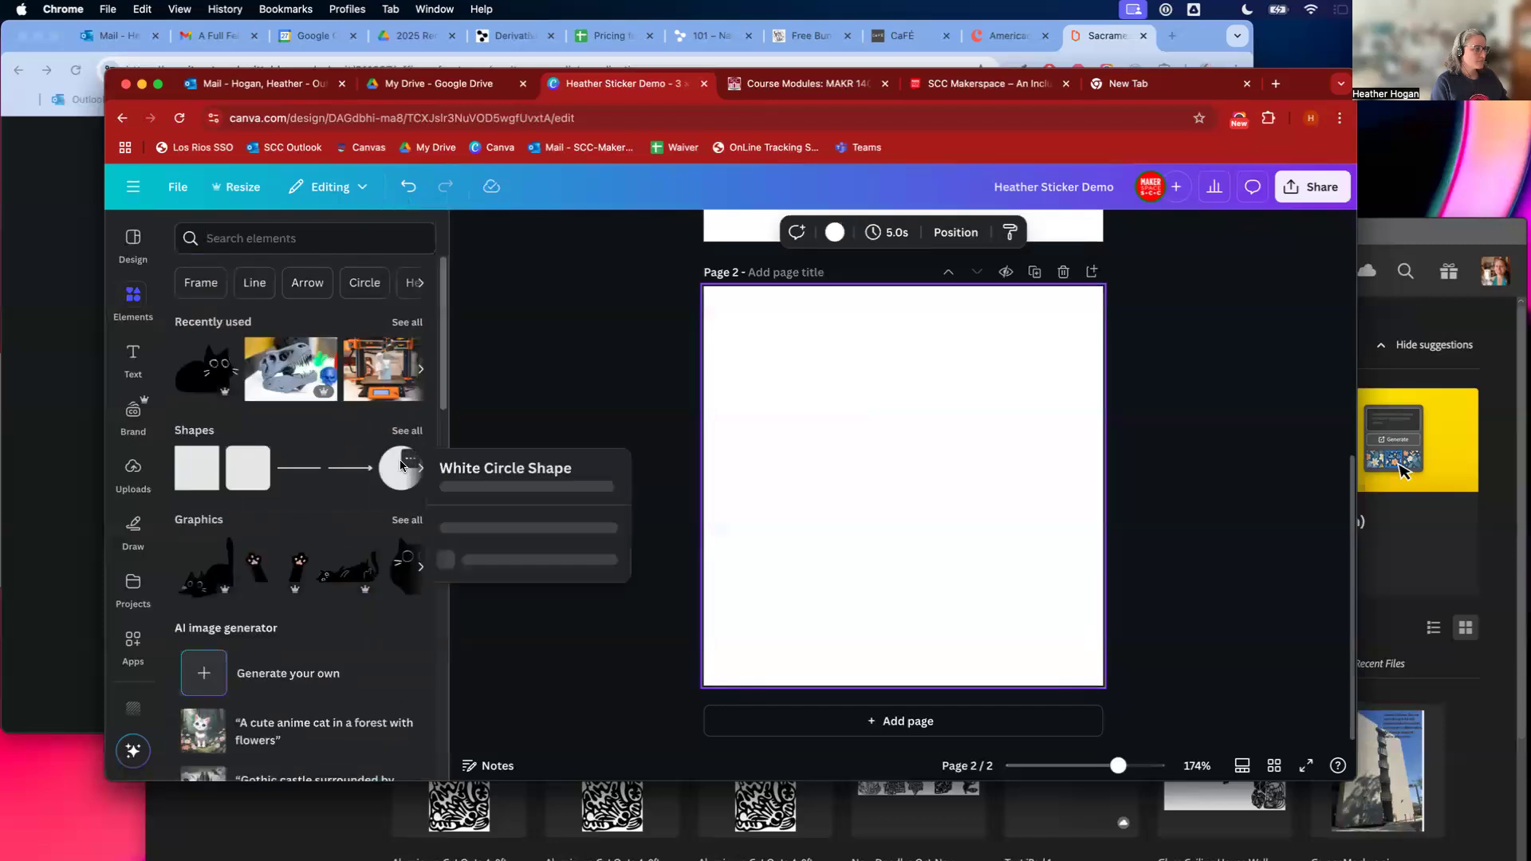
pyautogui.click(390, 475)
pyautogui.click(390, 475)
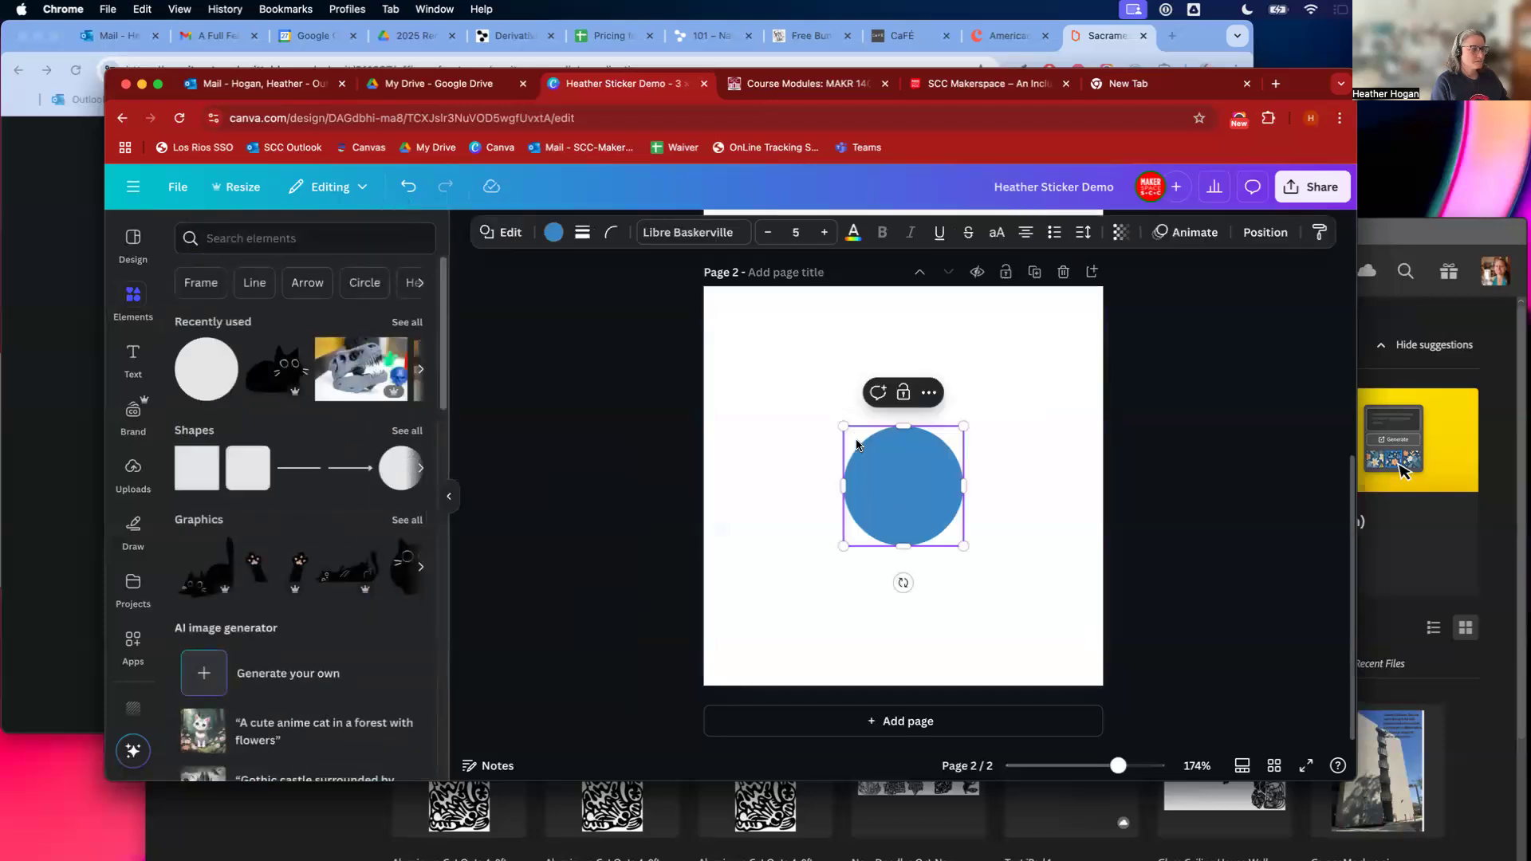
# Step: Enlarge the circle until it nearly fills page 2 and centre it on the page
pyautogui.moveTo(842, 426); pyautogui.dragTo(738, 319)
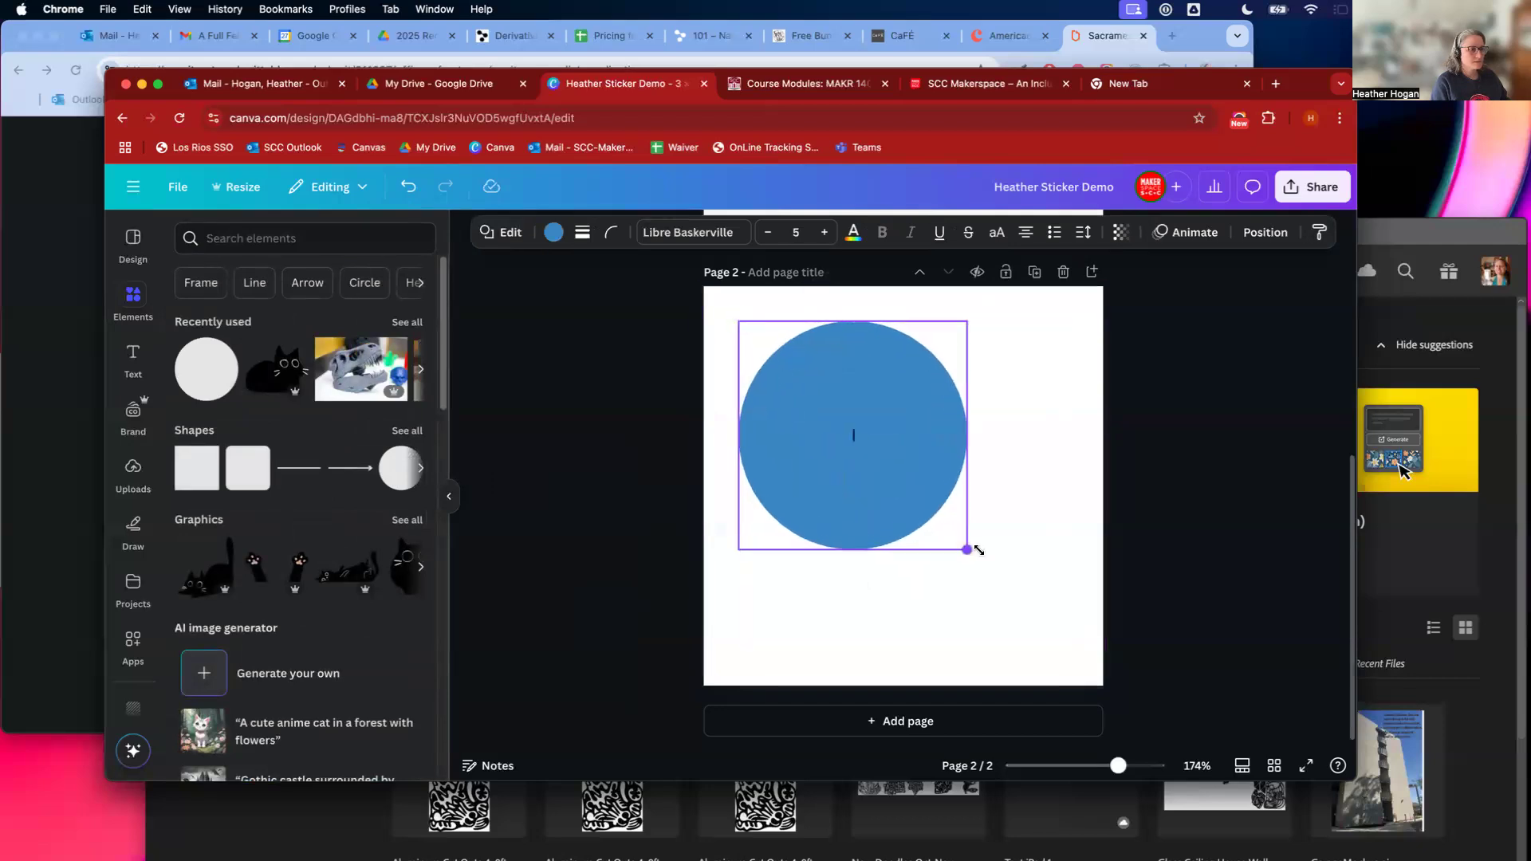
pyautogui.moveTo(965, 547); pyautogui.dragTo(1081, 650)
pyautogui.moveTo(940, 415); pyautogui.dragTo(917, 412)
pyautogui.doubleClick(917, 411)
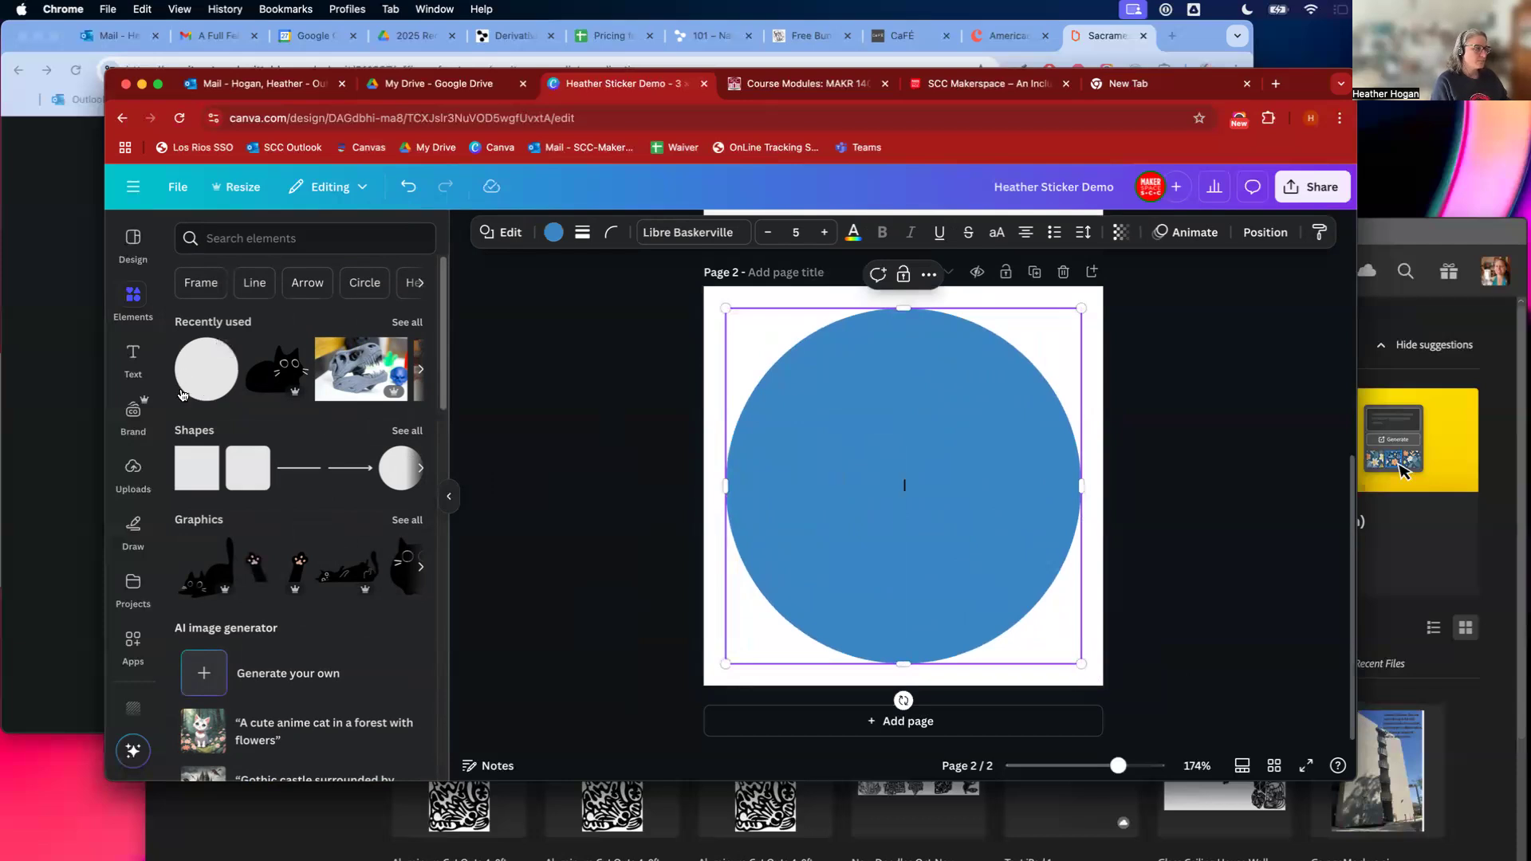
pyautogui.press('Escape')
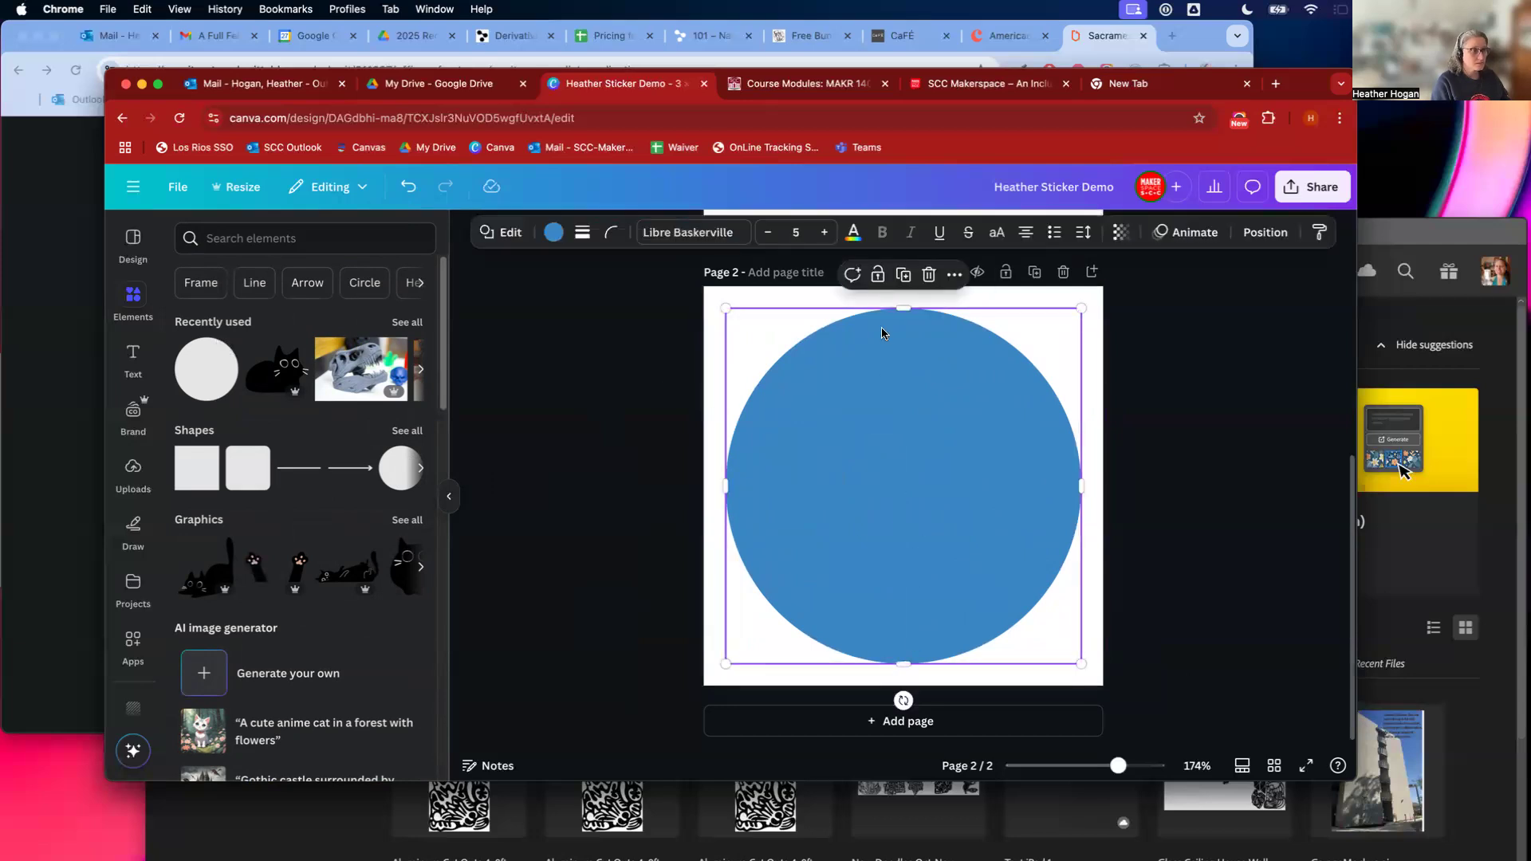
# Step: Duplicate the blue circle, fill the copy with black, and shrink and centre it to leave an even blue rim
pyautogui.moveTo(905, 352); pyautogui.dragTo(928, 375)
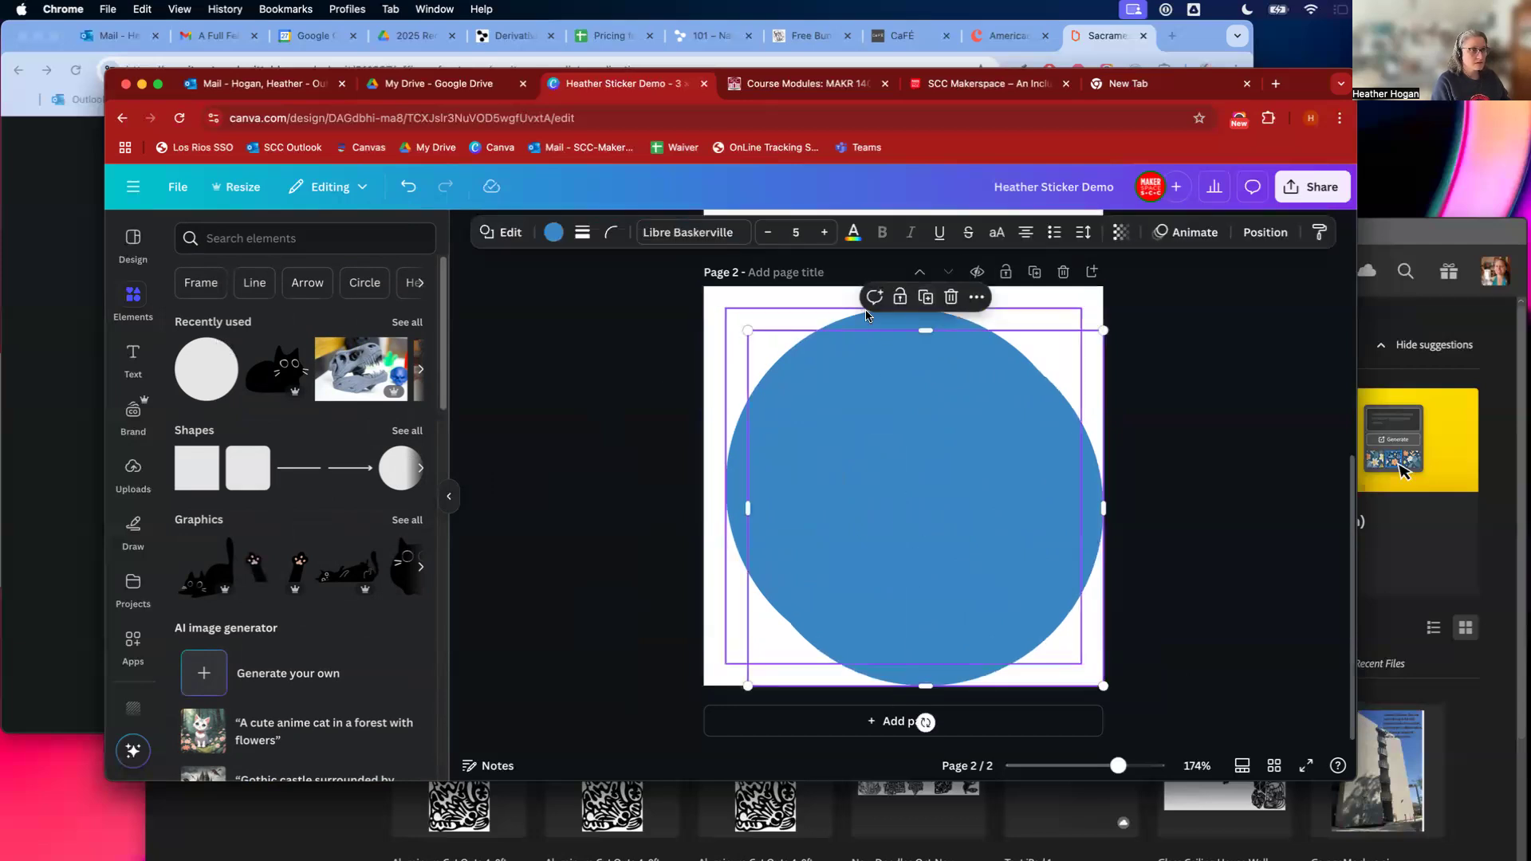
pyautogui.click(554, 232)
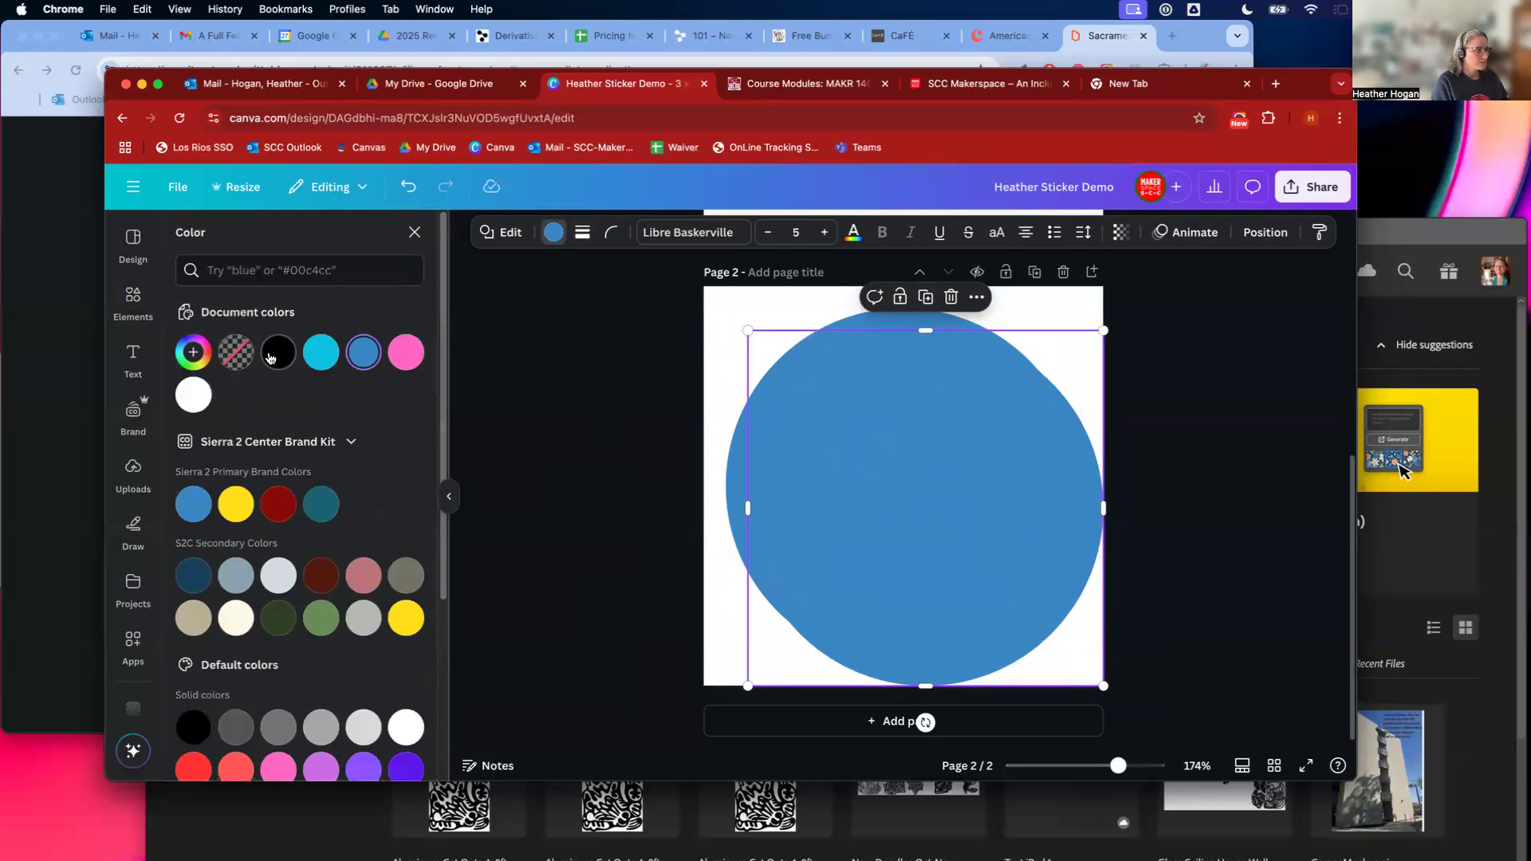
pyautogui.click(269, 359)
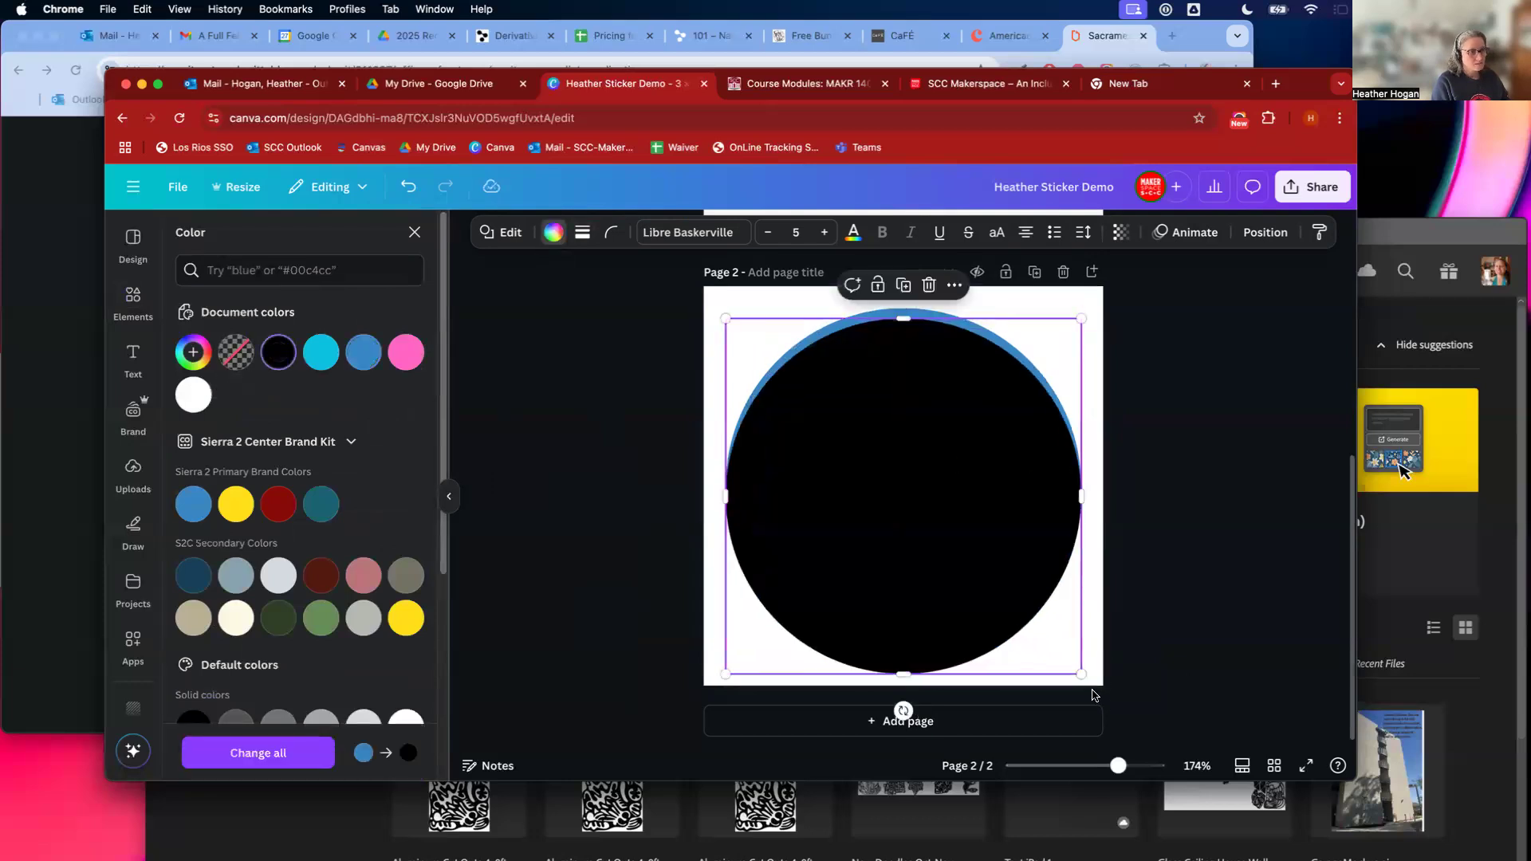
pyautogui.moveTo(1081, 673); pyautogui.dragTo(1063, 656)
pyautogui.moveTo(952, 558); pyautogui.dragTo(954, 558)
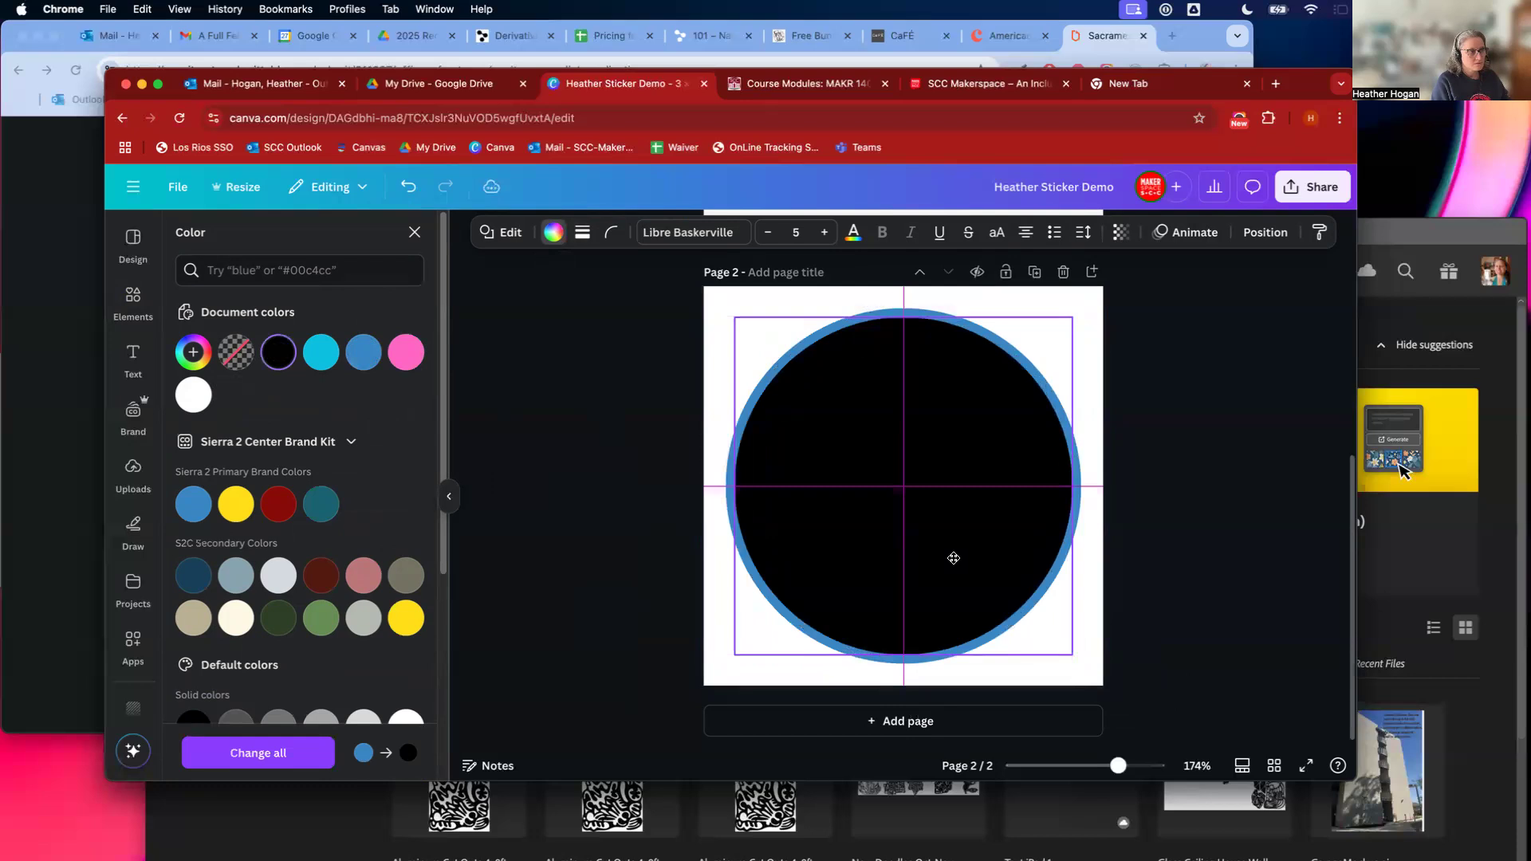
# Step: Give the inner circle a solid border line and remove its fill so only a black ring remains
pyautogui.click(608, 232)
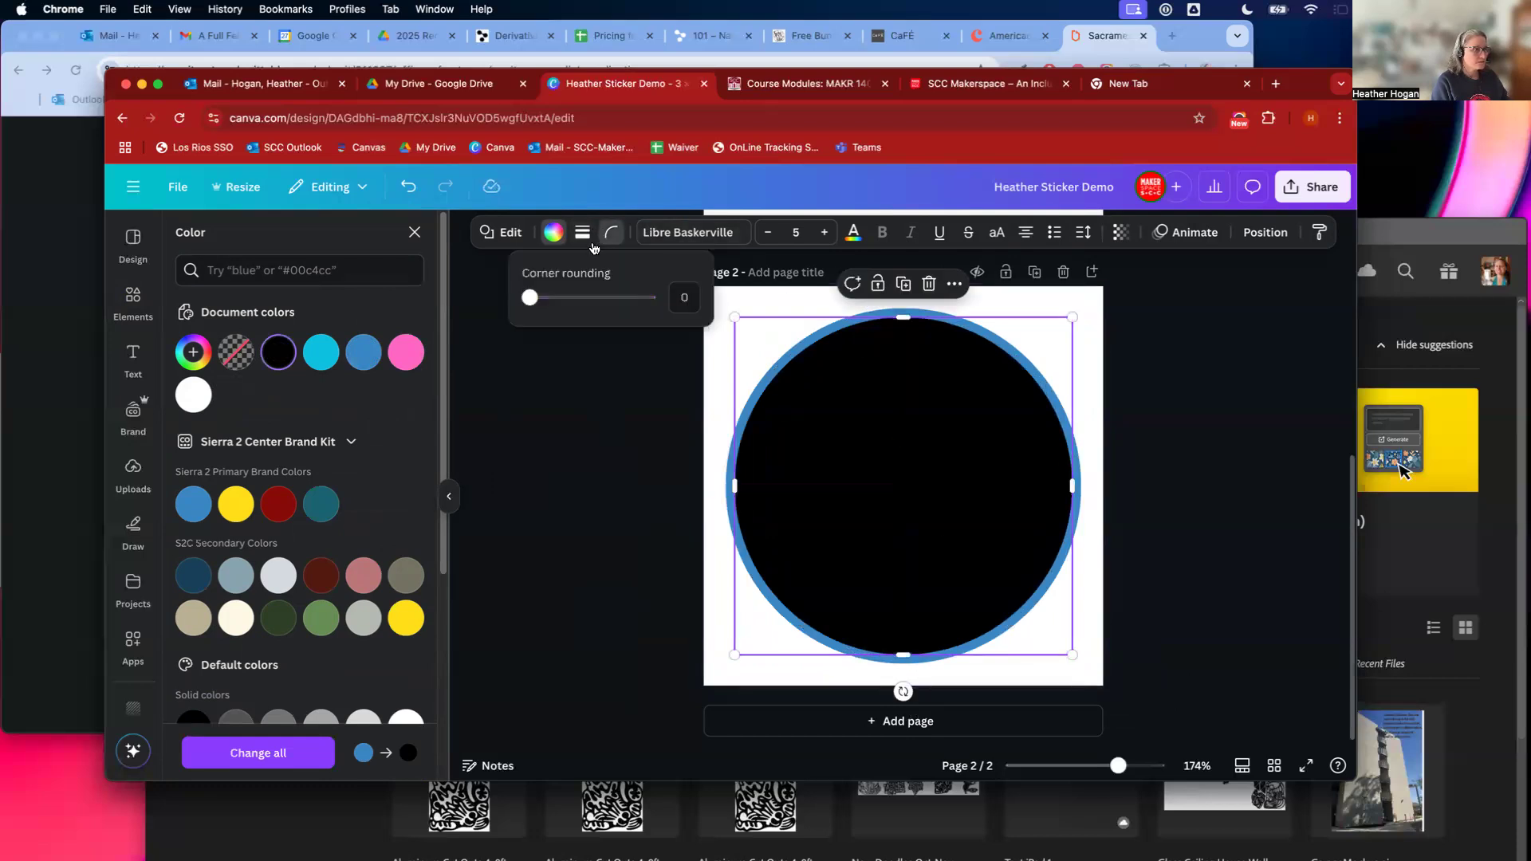
pyautogui.click(582, 232)
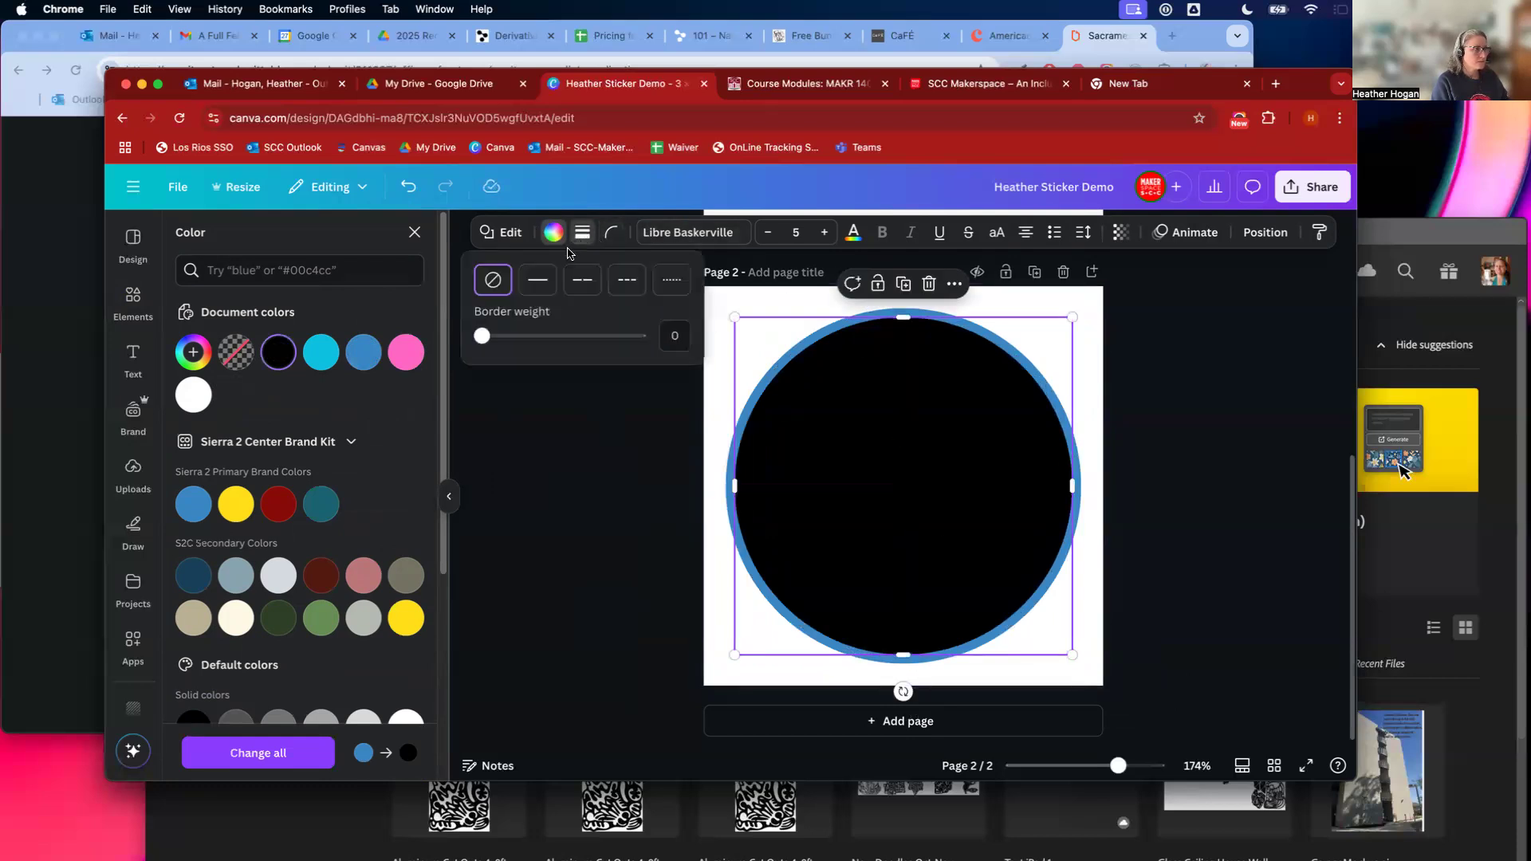
pyautogui.click(539, 279)
pyautogui.click(540, 232)
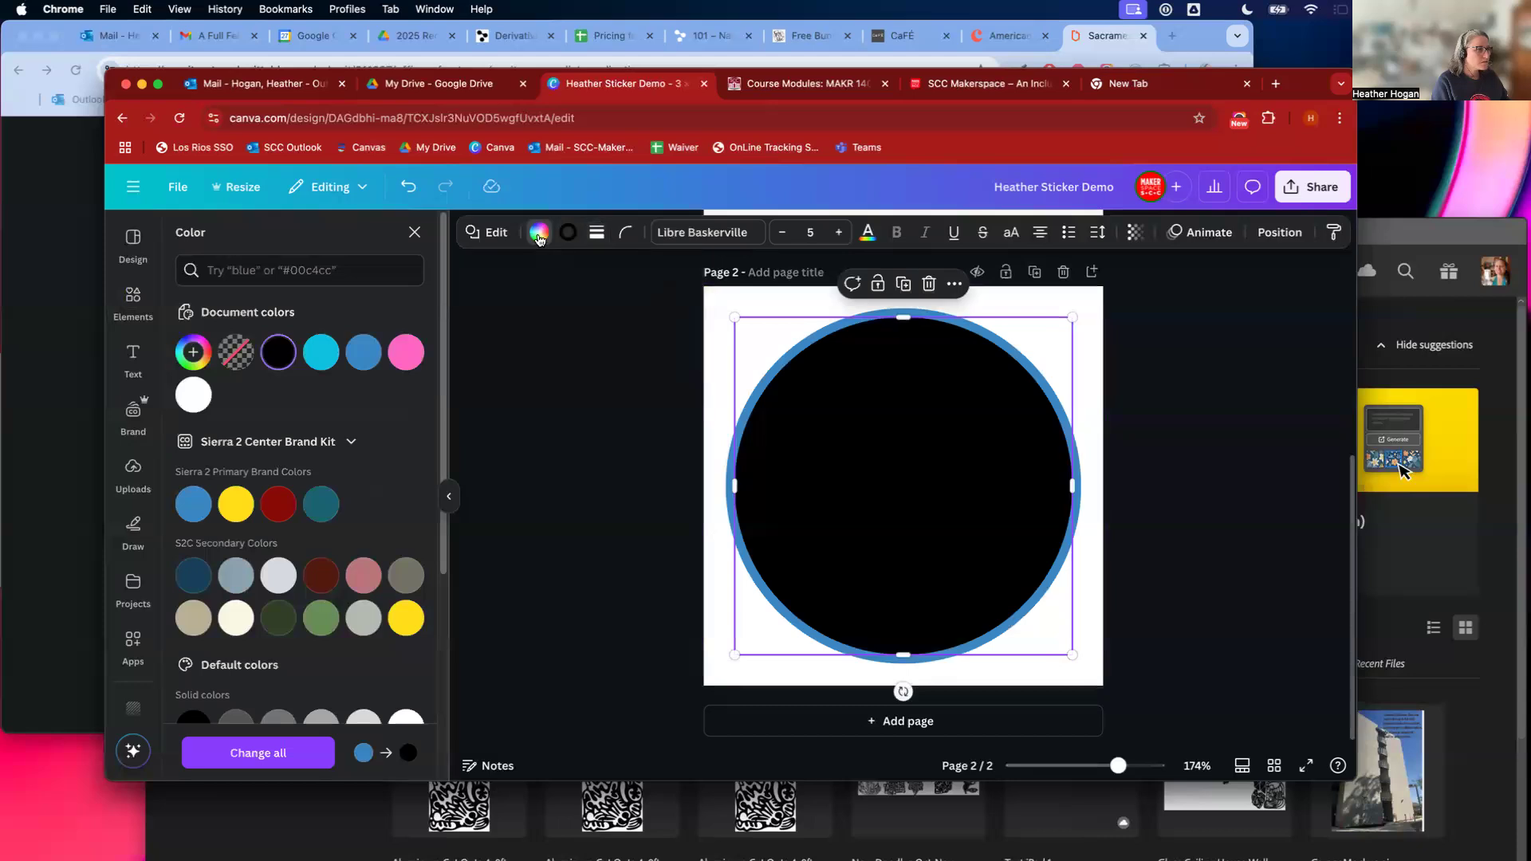
pyautogui.click(539, 232)
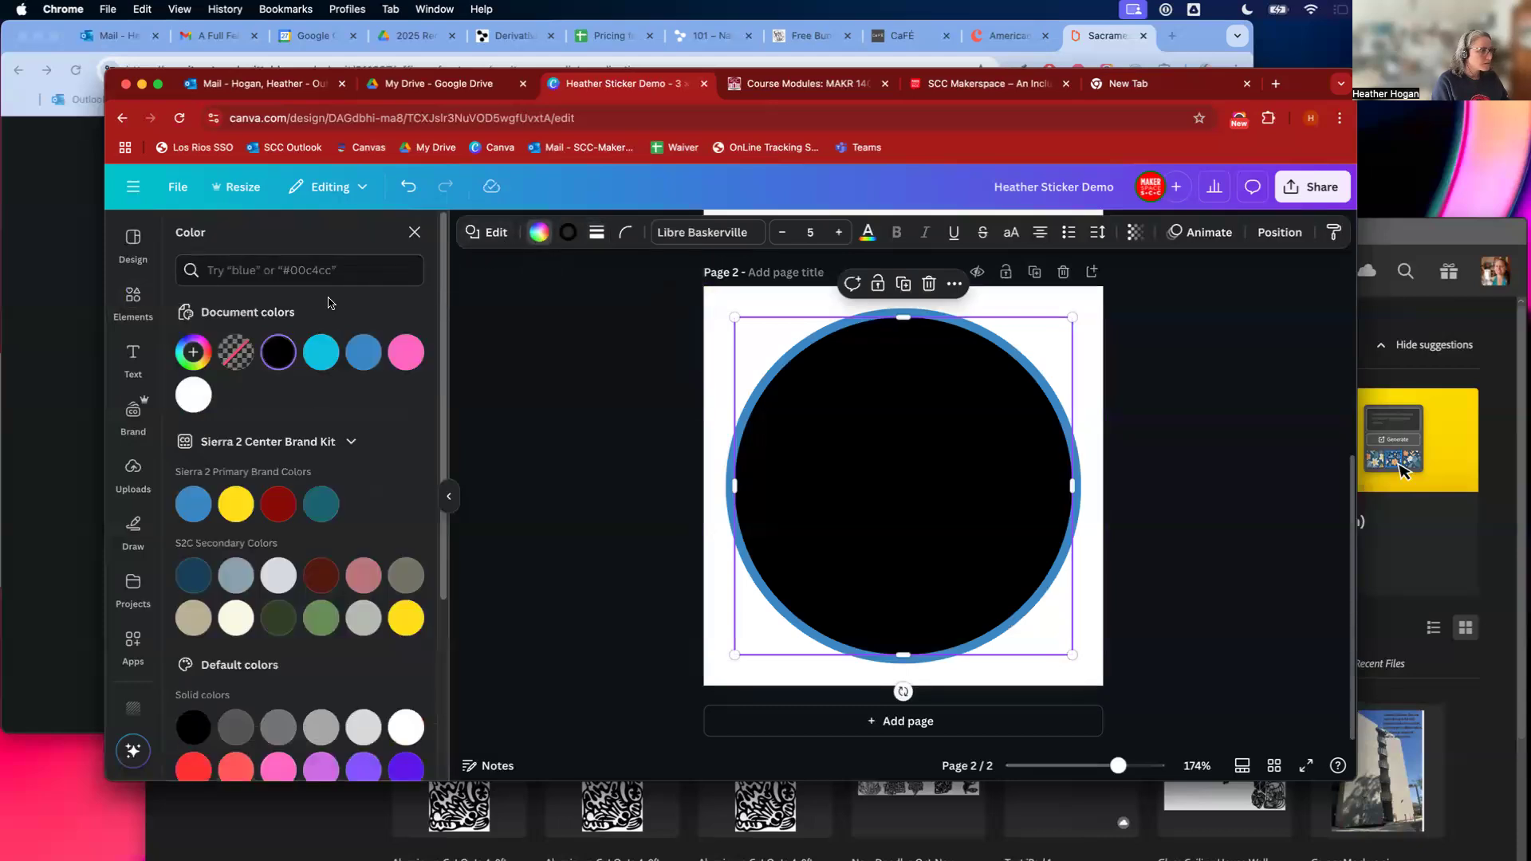
pyautogui.click(236, 352)
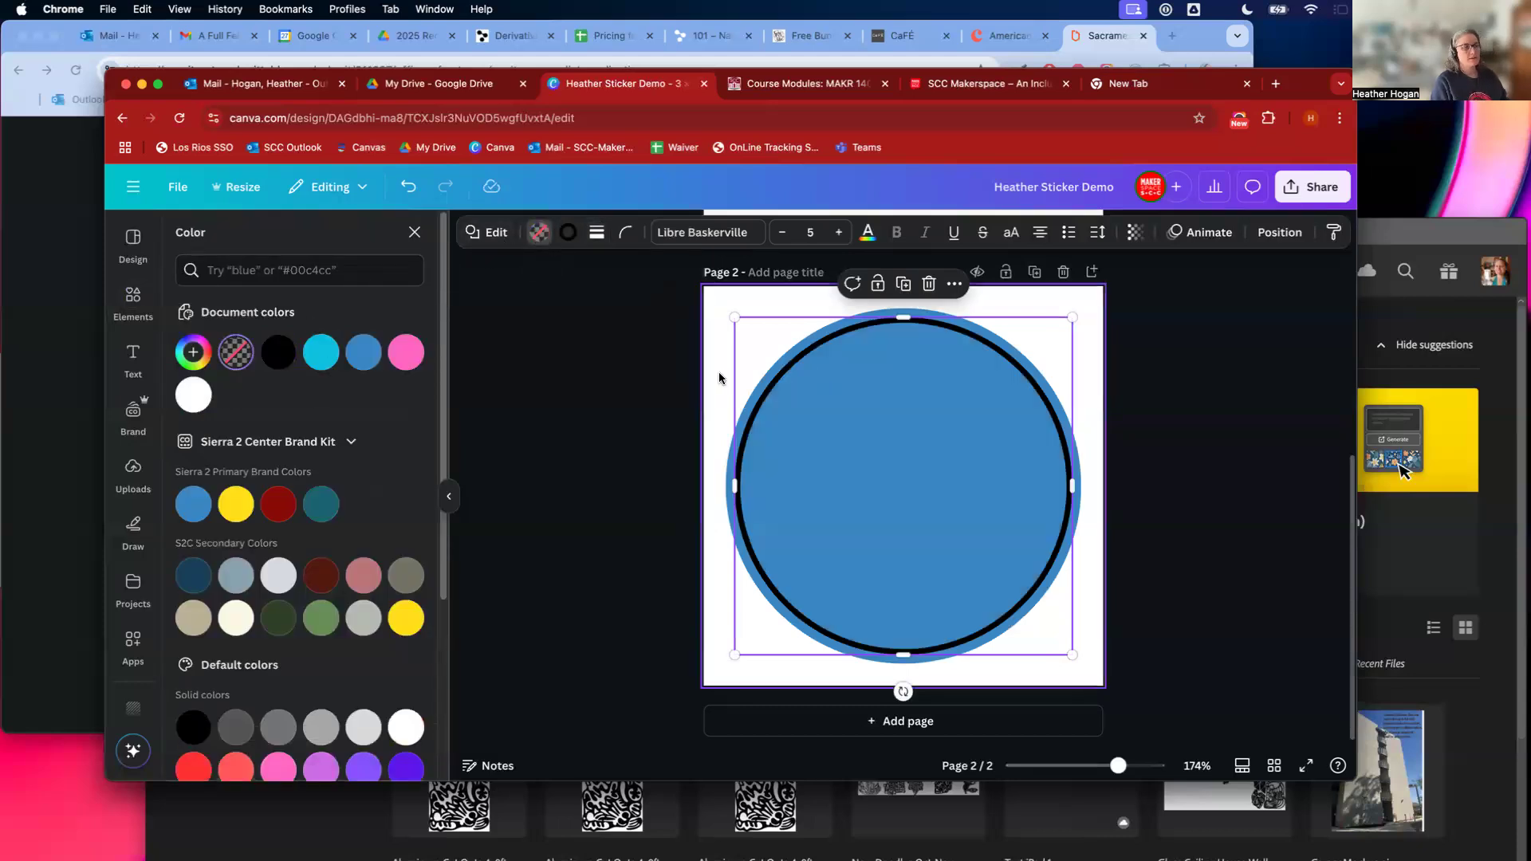
# Step: Add a paragraph text box to page 2 and centre it inside the black ring
pyautogui.press('t')
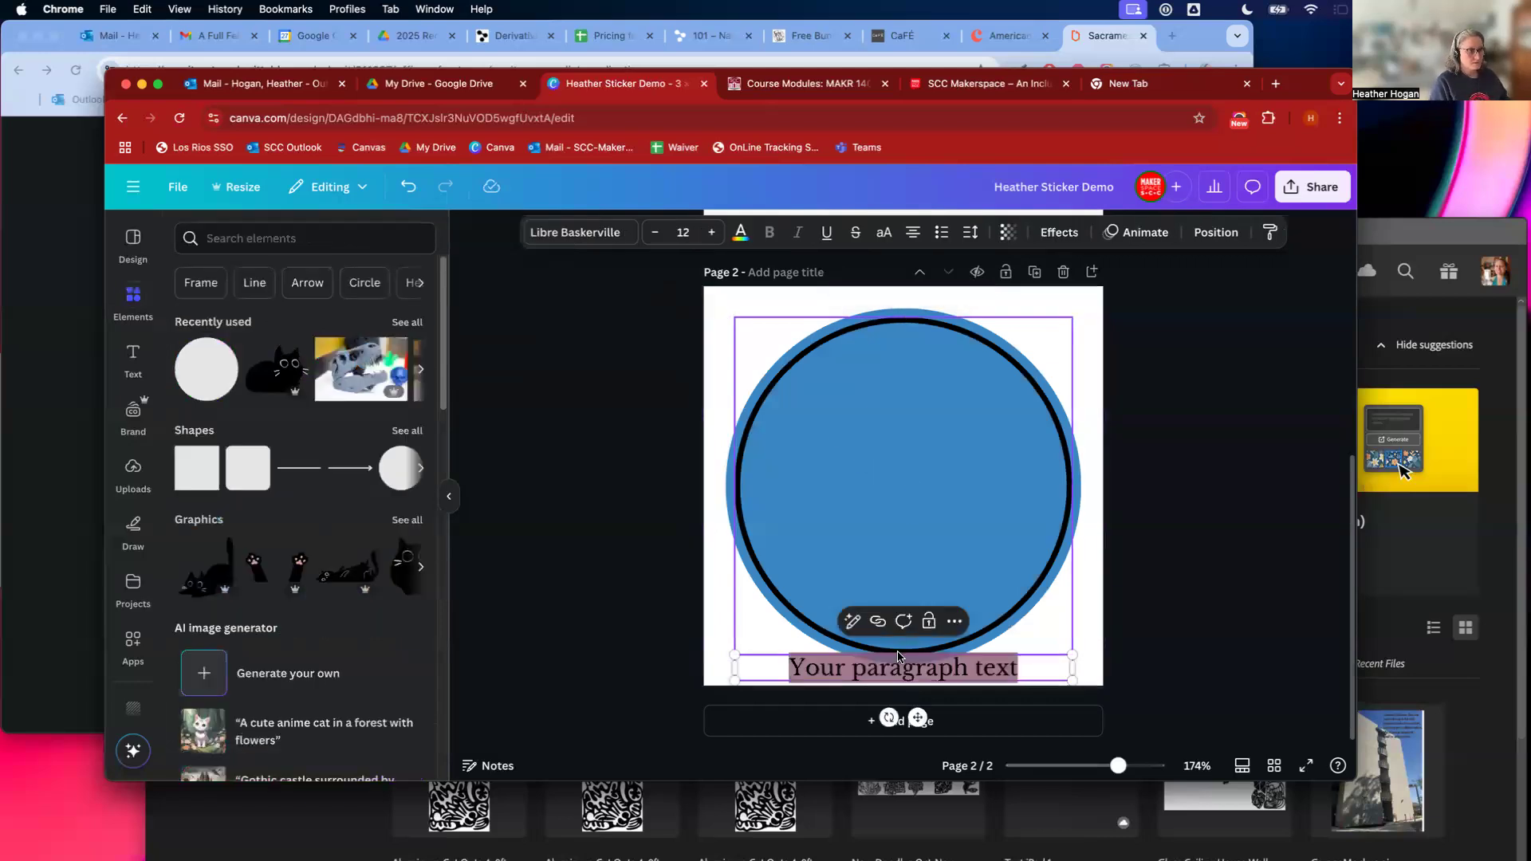
pyautogui.moveTo(897, 657); pyautogui.dragTo(898, 474)
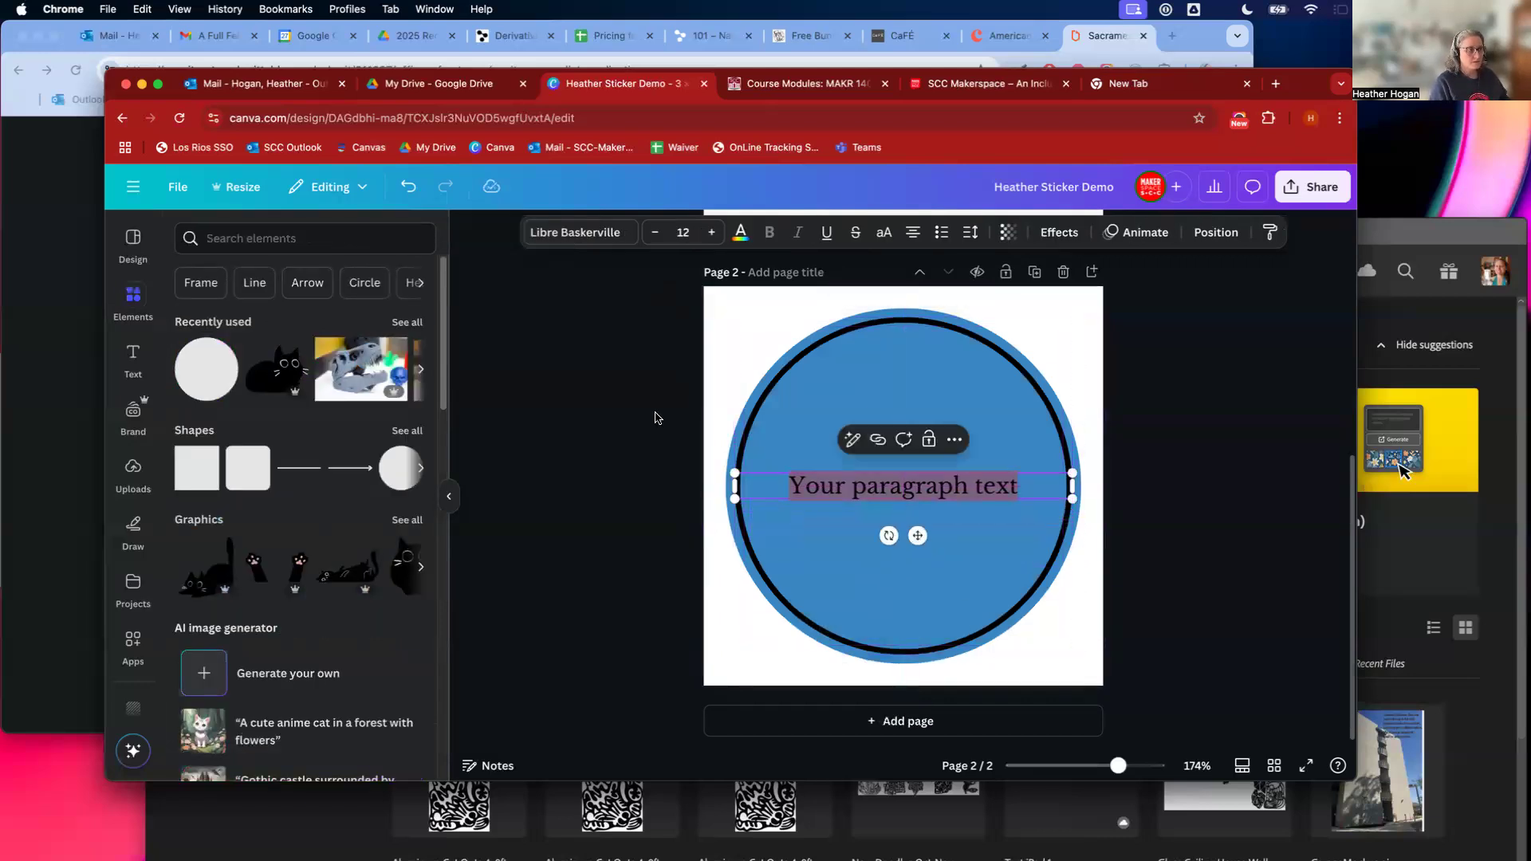
pyautogui.click(655, 418)
pyautogui.click(749, 401)
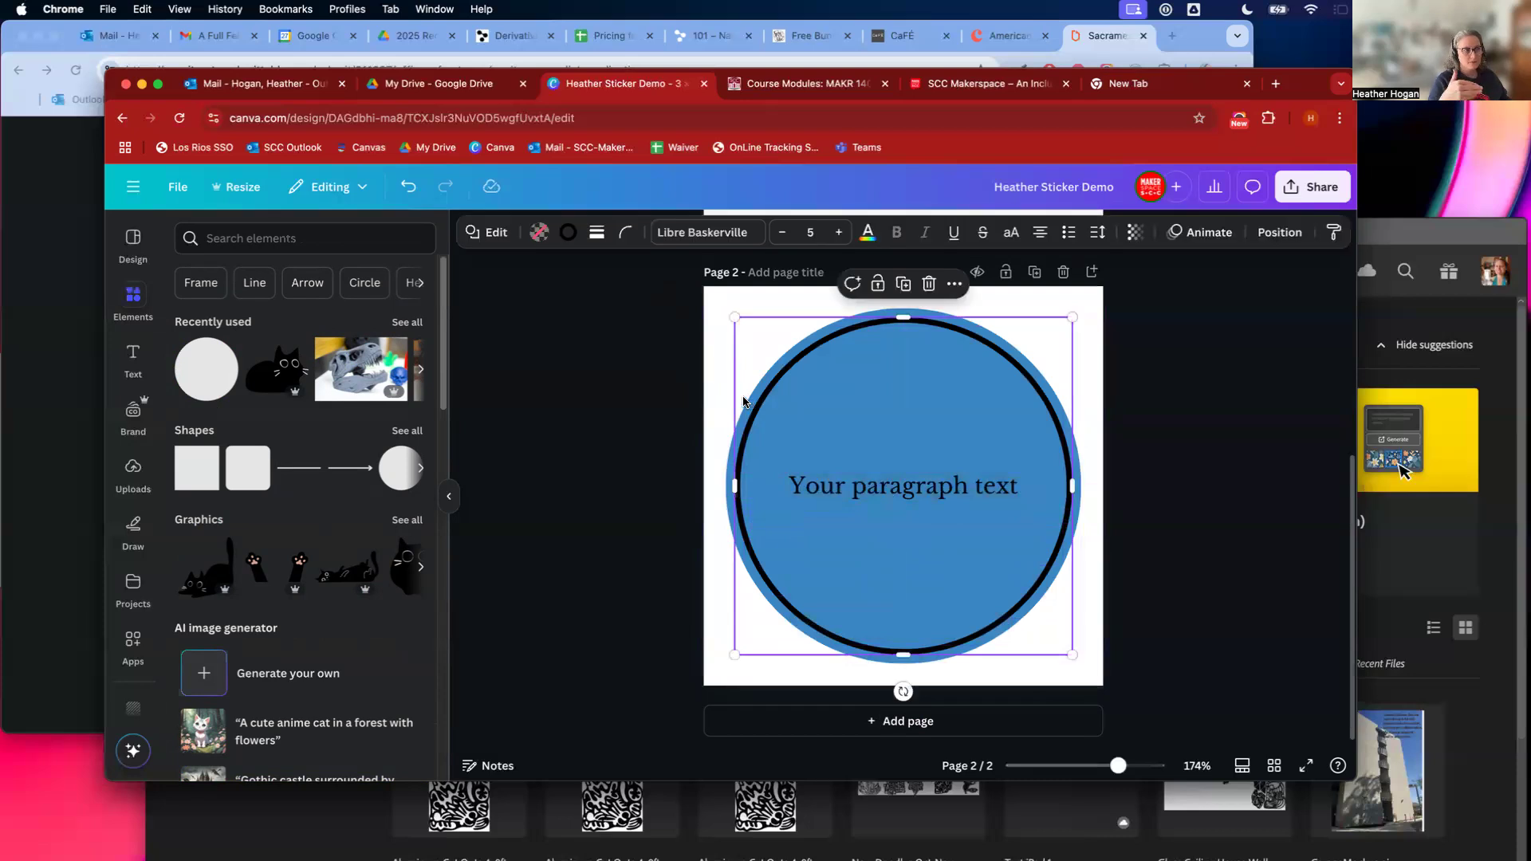
pyautogui.click(712, 400)
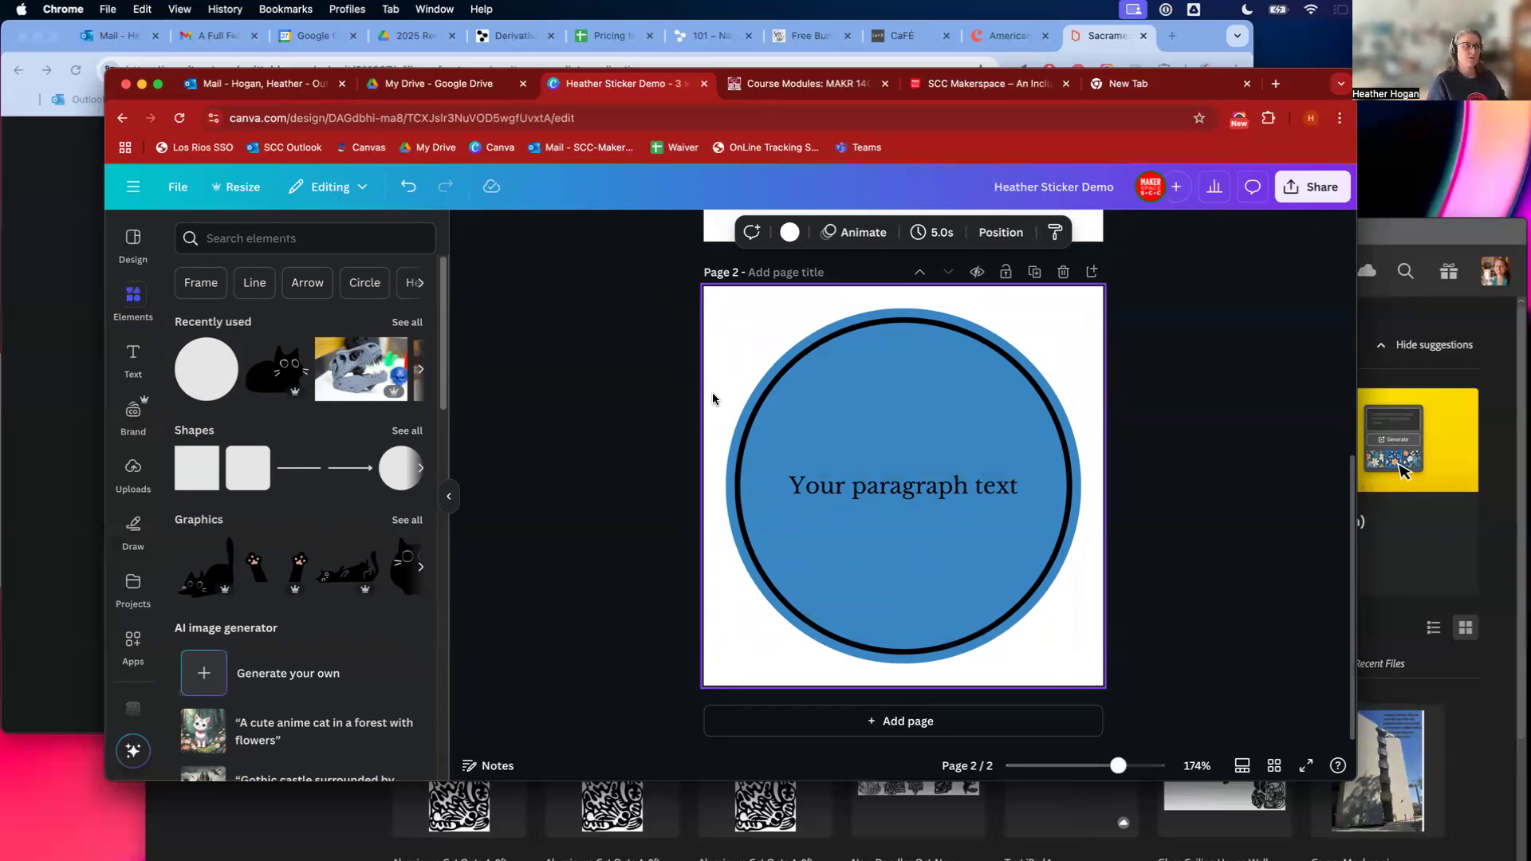
# Step: Delete page 2 with the round sticker so the design contains only the cat page
pyautogui.scroll(1, 711, 380)
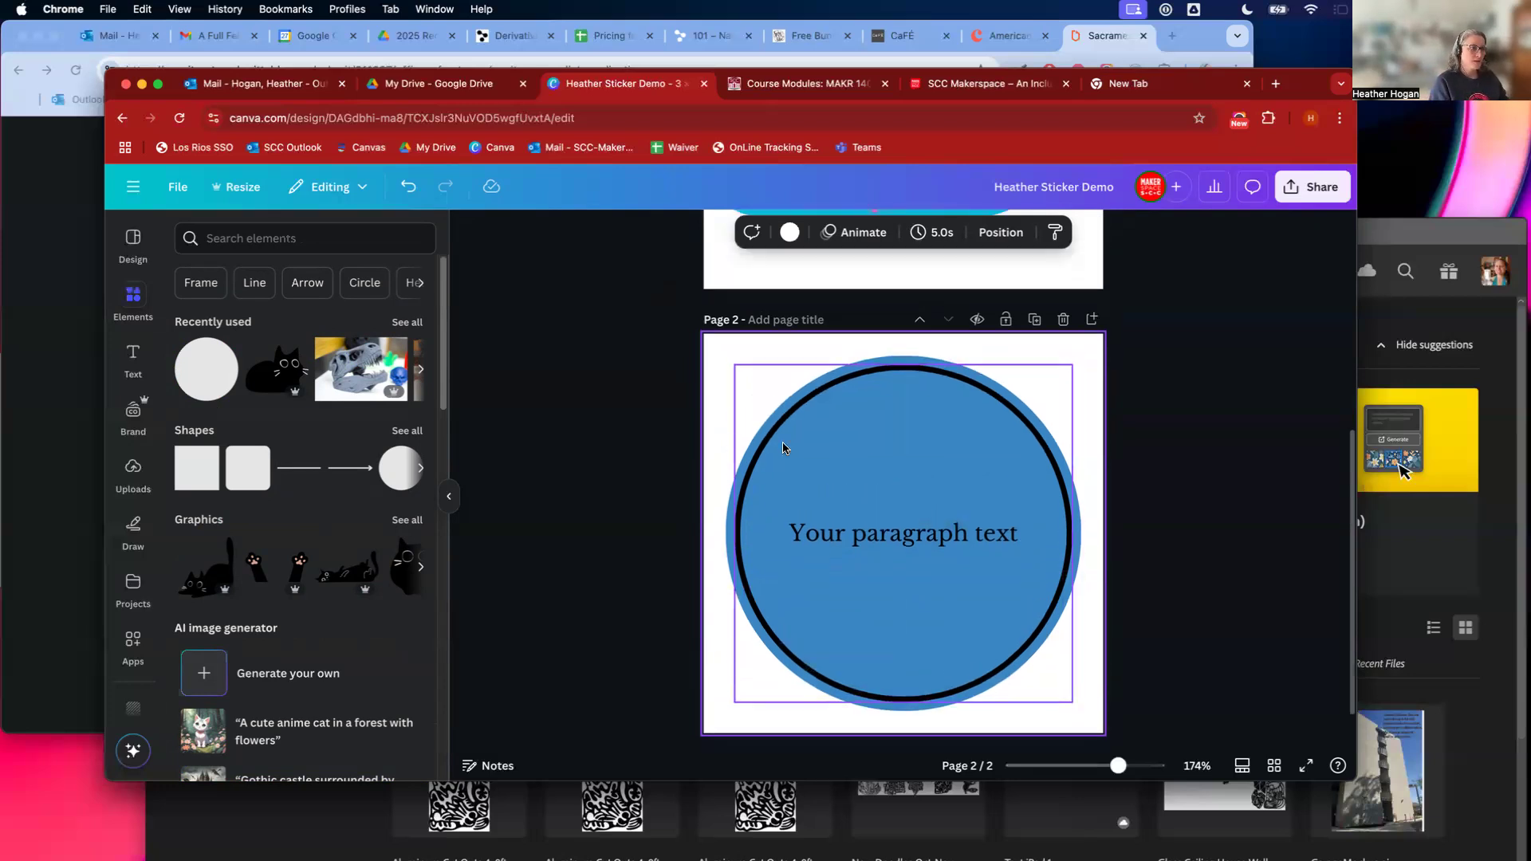
pyautogui.click(1063, 320)
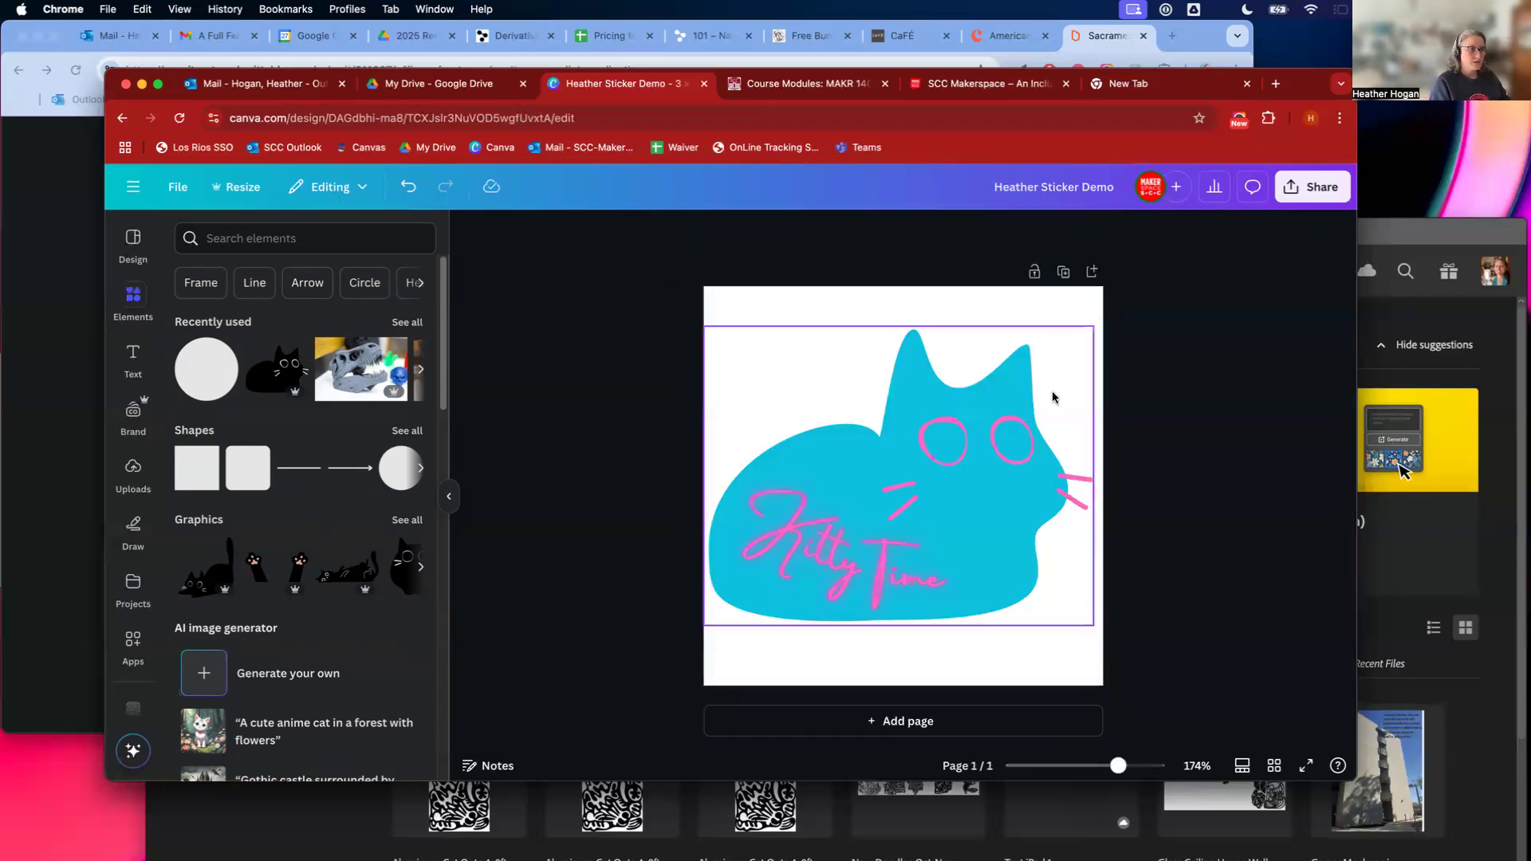
pyautogui.click(988, 311)
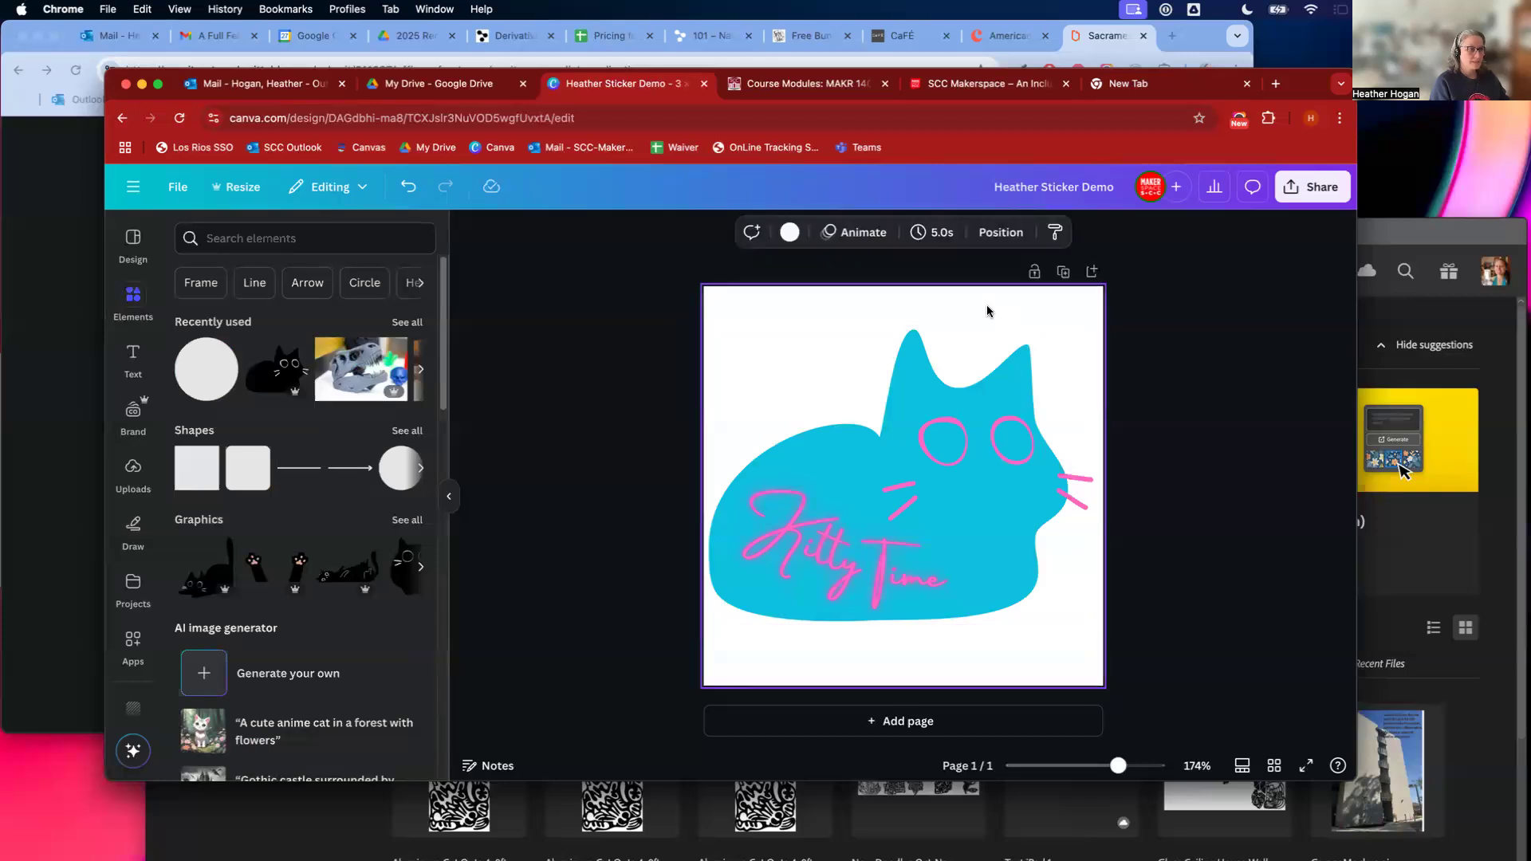
# Step: Download the cat sticker design as a JPG file
pyautogui.click(1314, 201)
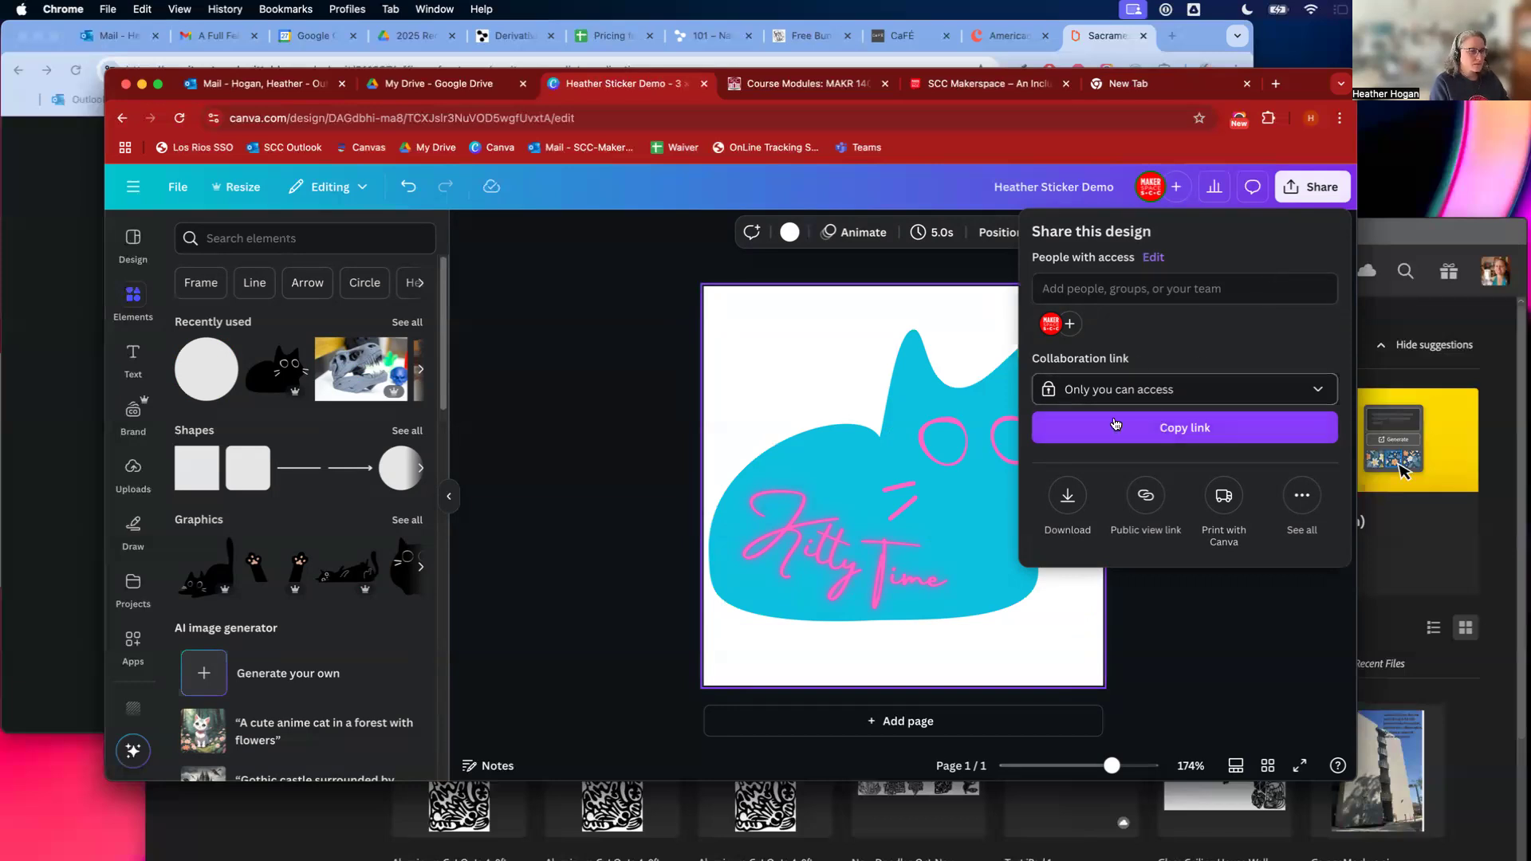
pyautogui.click(1067, 495)
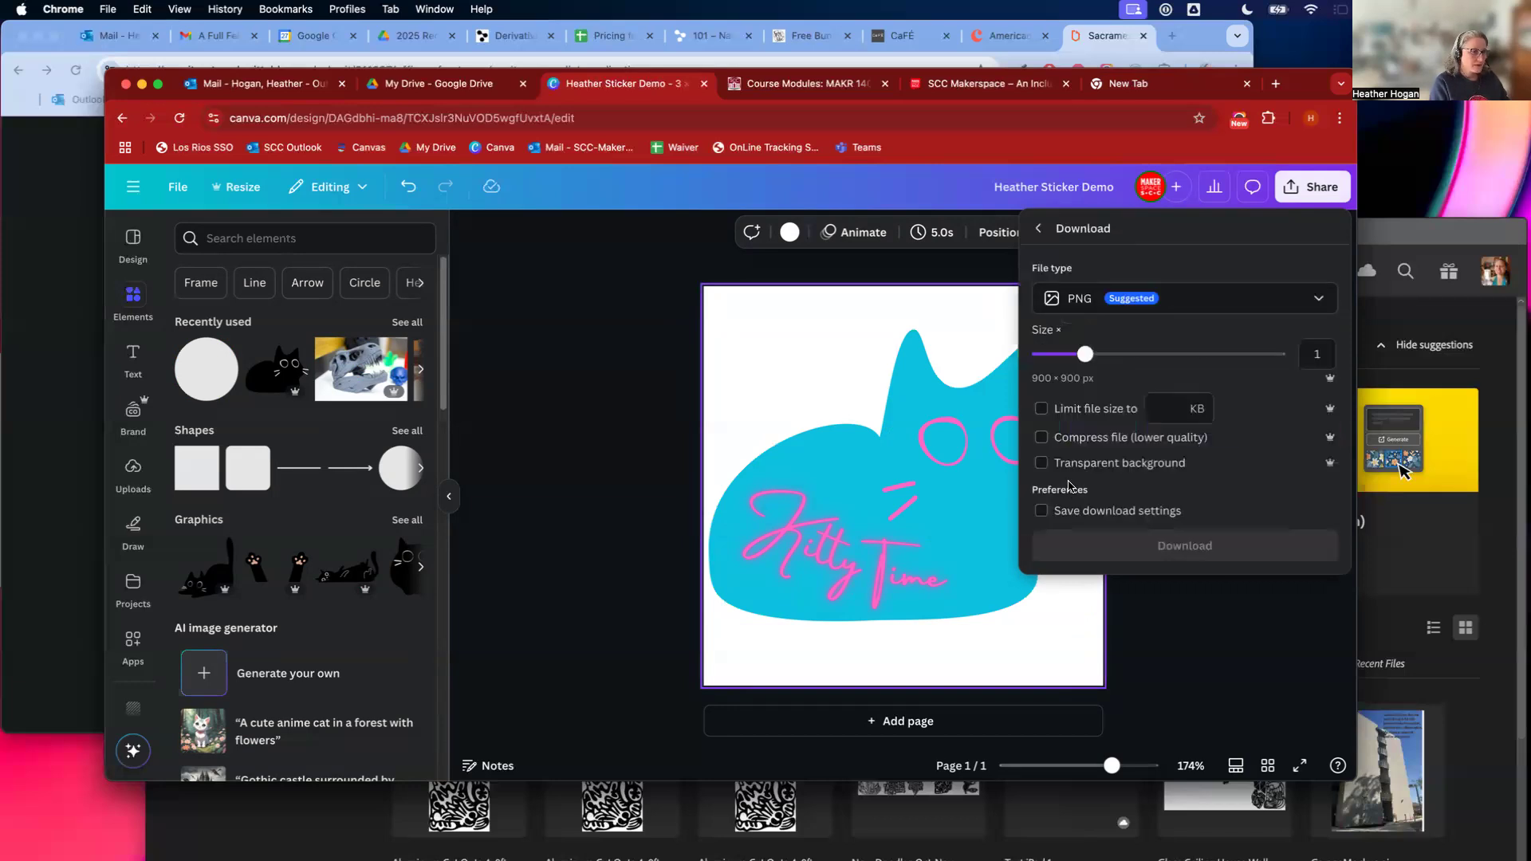
pyautogui.click(1116, 298)
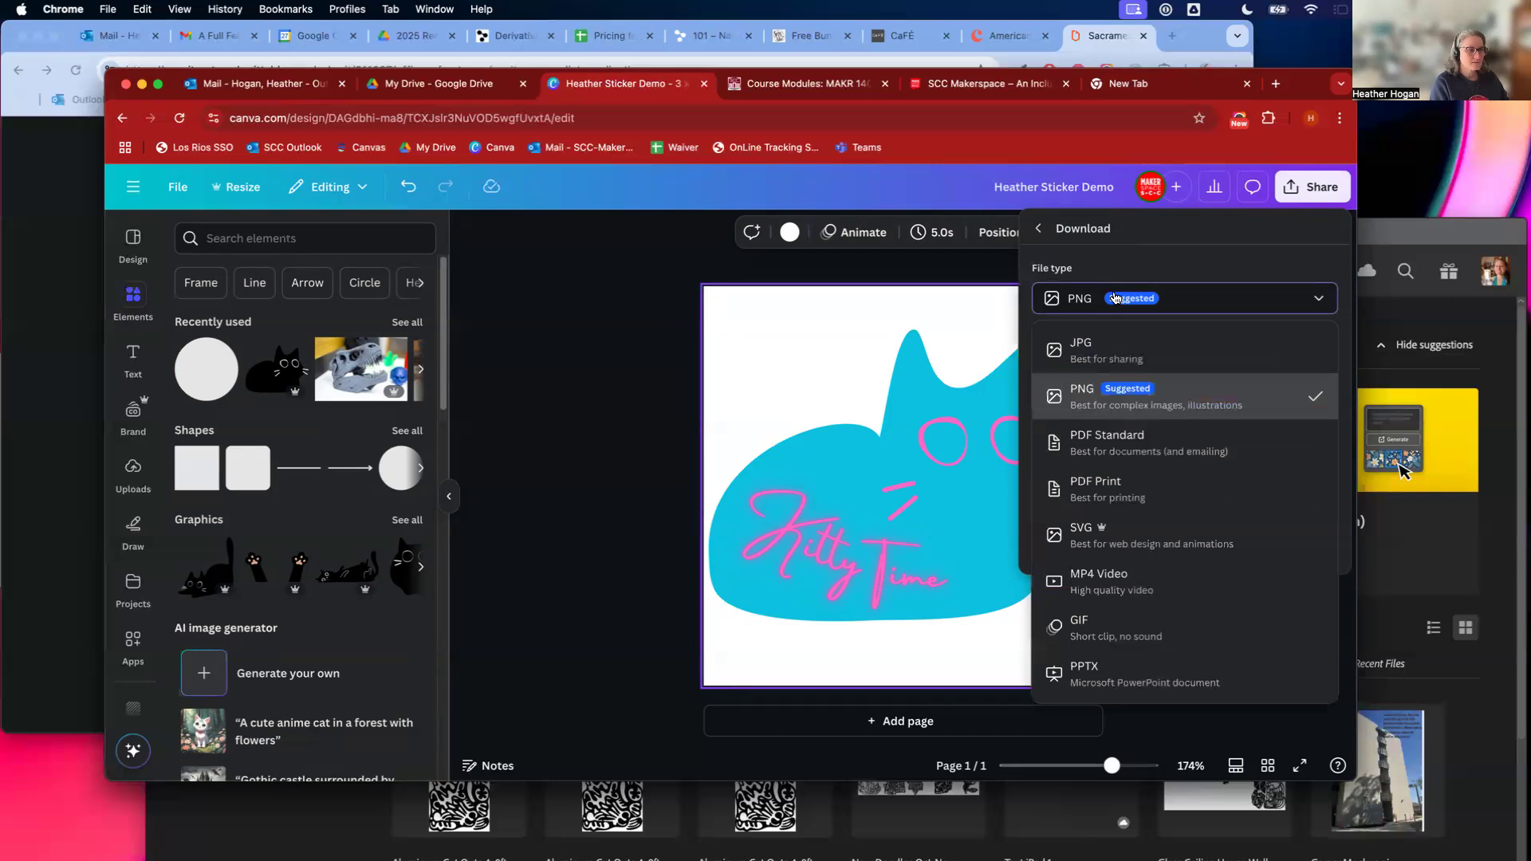
pyautogui.click(1095, 361)
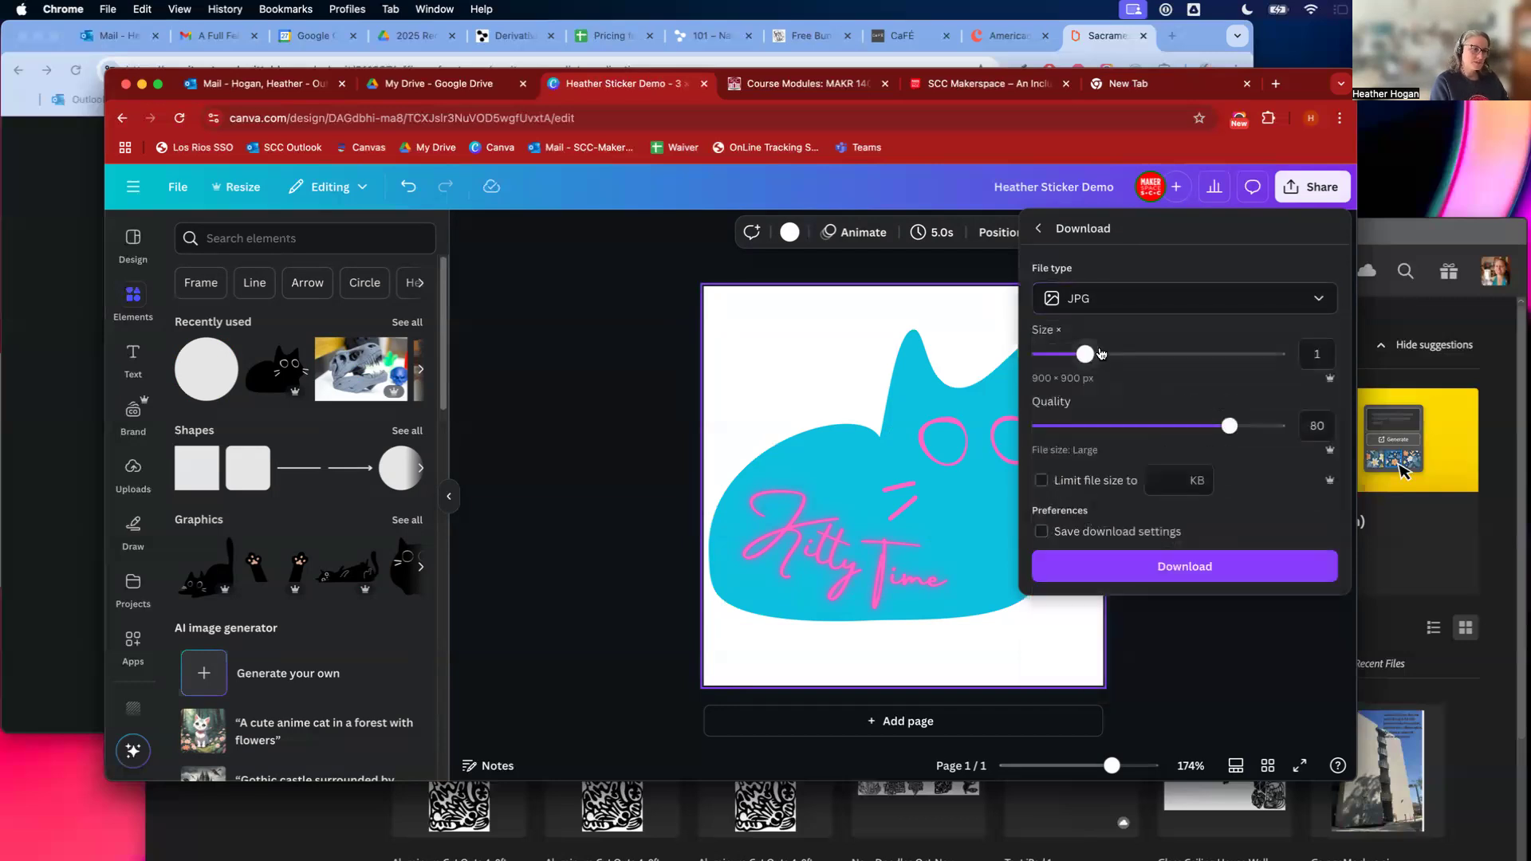
pyautogui.click(1175, 567)
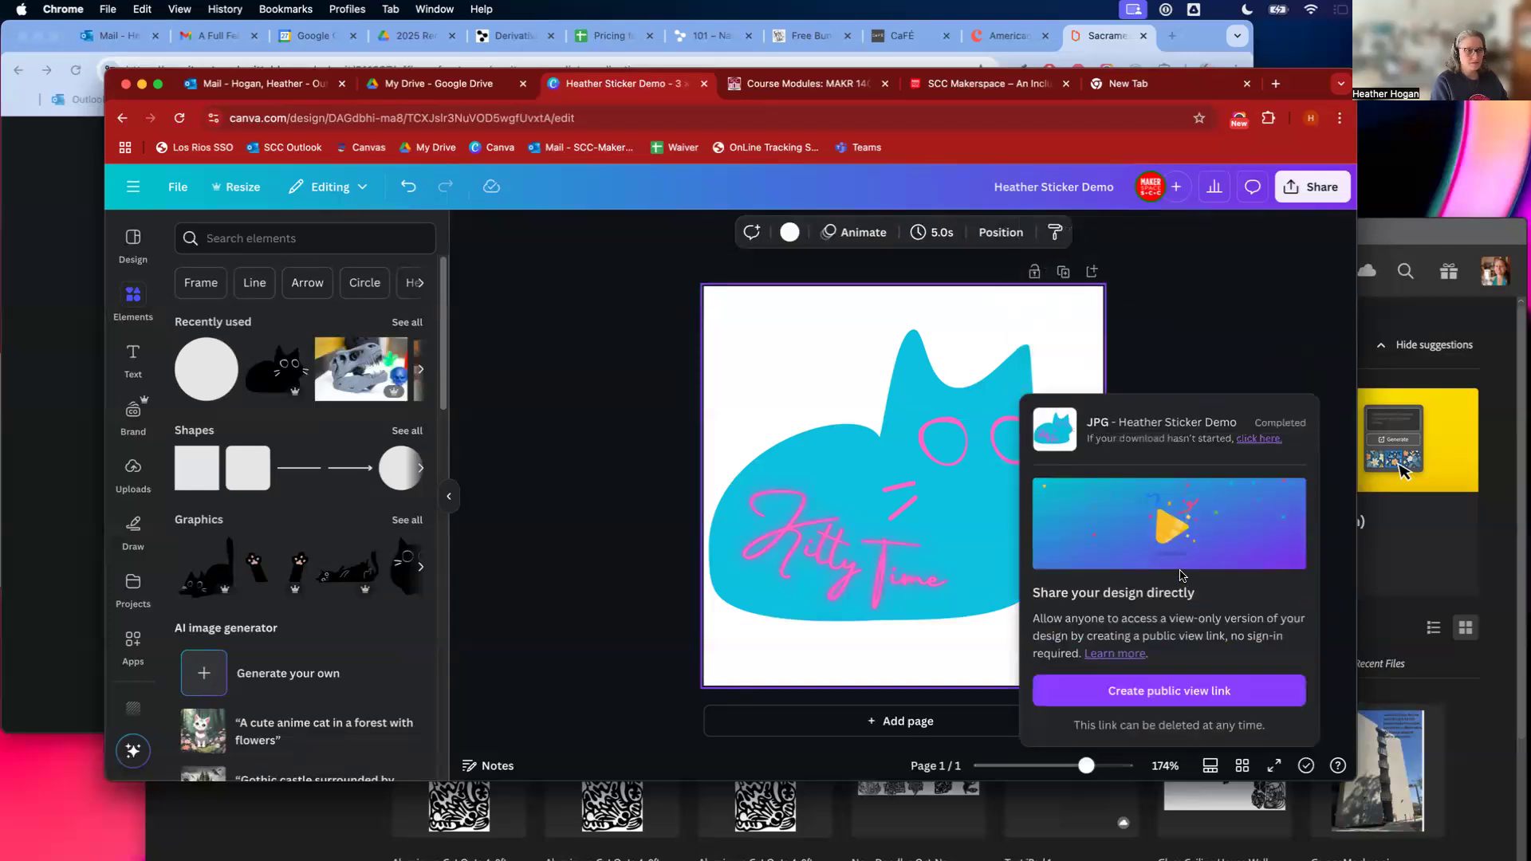
# Step: Switch to Illustrator and create a new document, entering 3 in for both width and height
pyautogui.moveTo(1418, 230); pyautogui.dragTo(1402, 11)
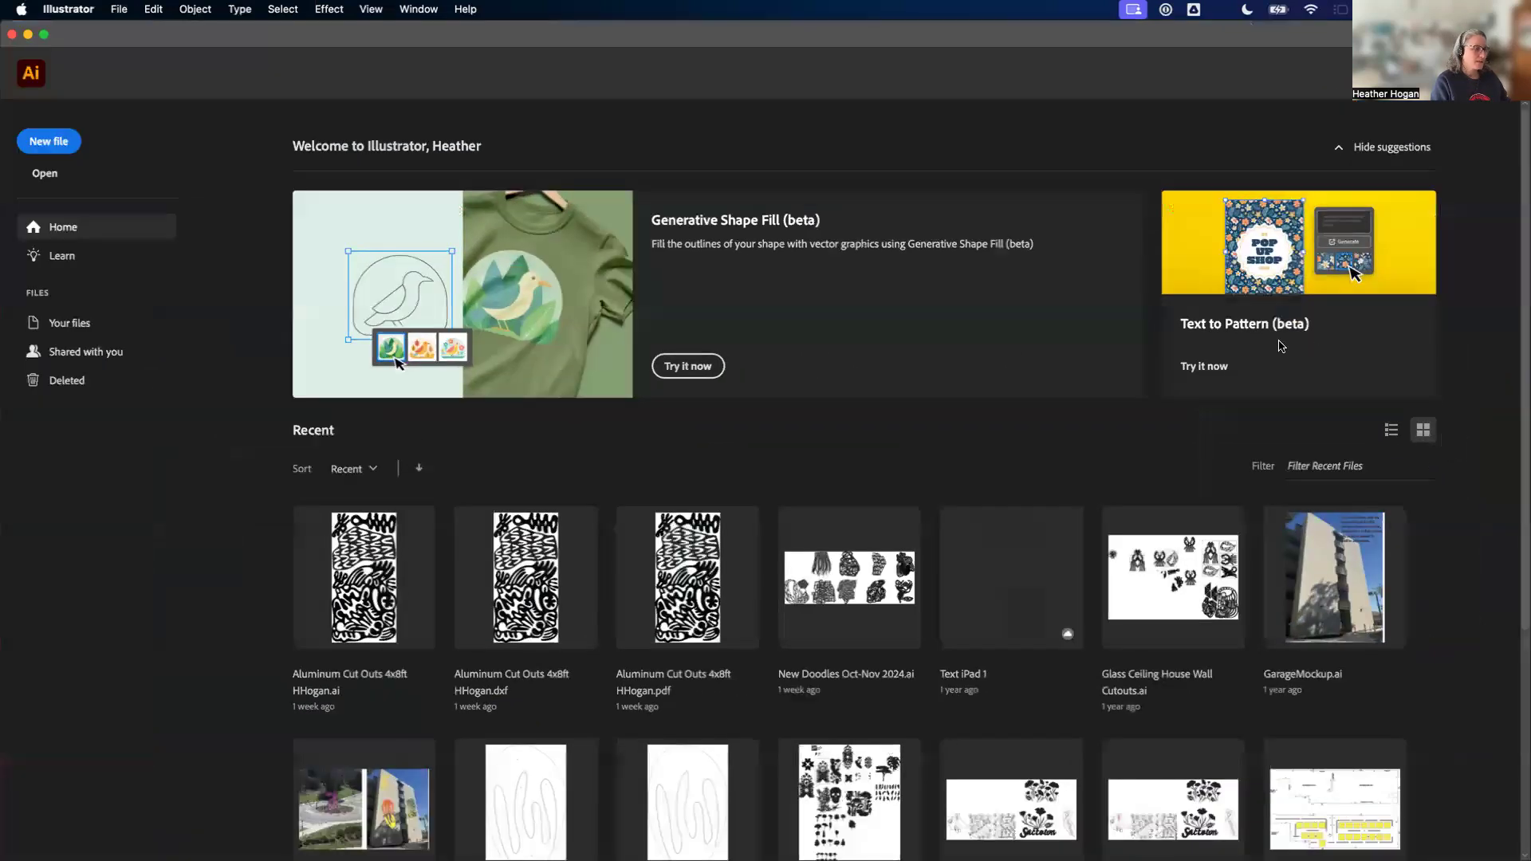
pyautogui.press('super+n')
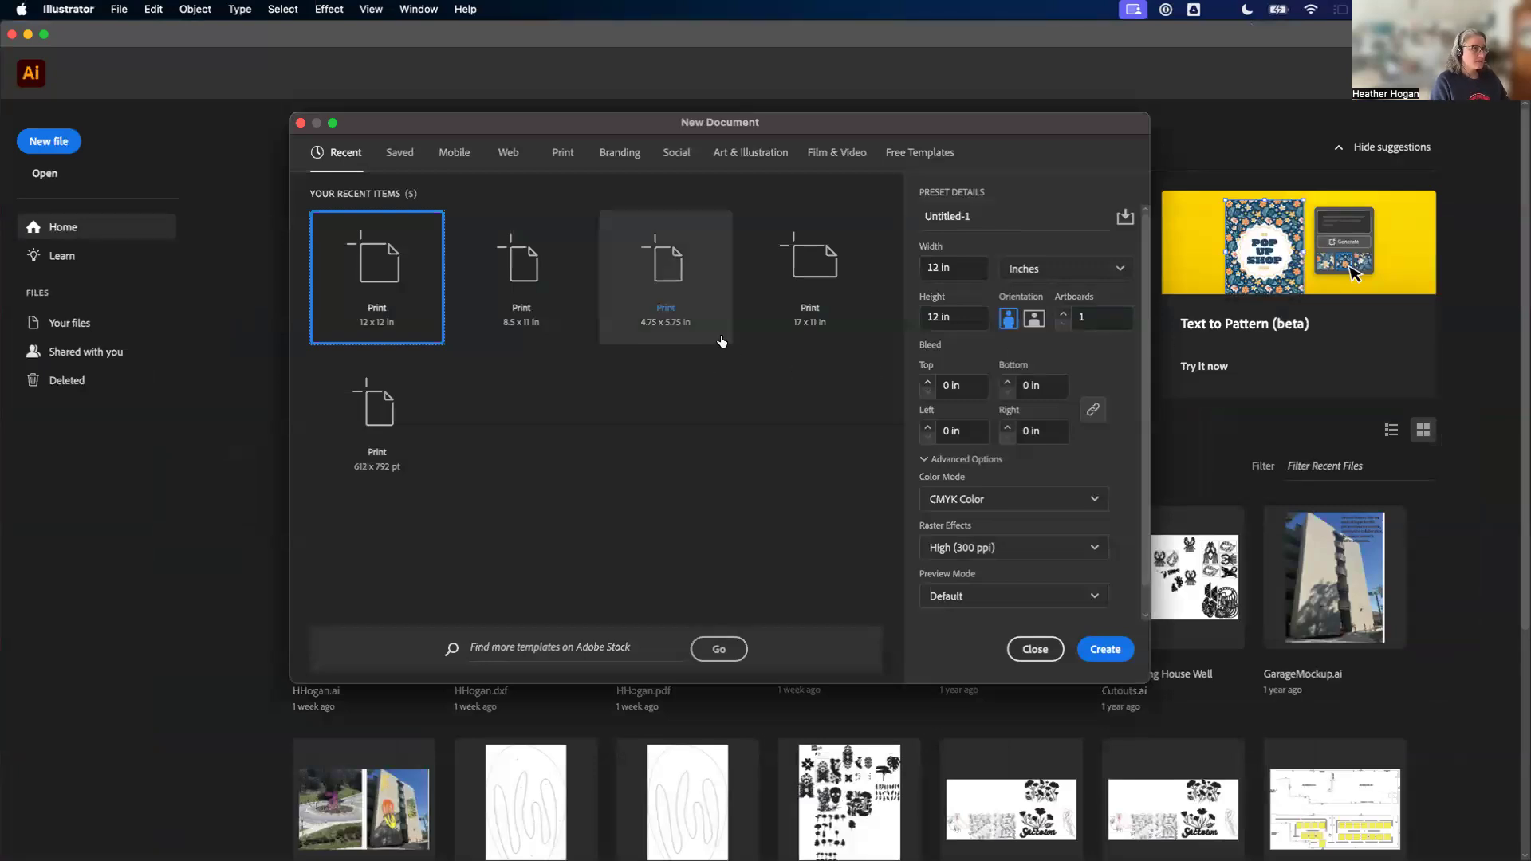
pyautogui.moveTo(959, 265); pyautogui.dragTo(917, 269)
pyautogui.press('Tab')
pyautogui.doubleClick(925, 267)
pyautogui.write('3')
pyautogui.click(929, 319)
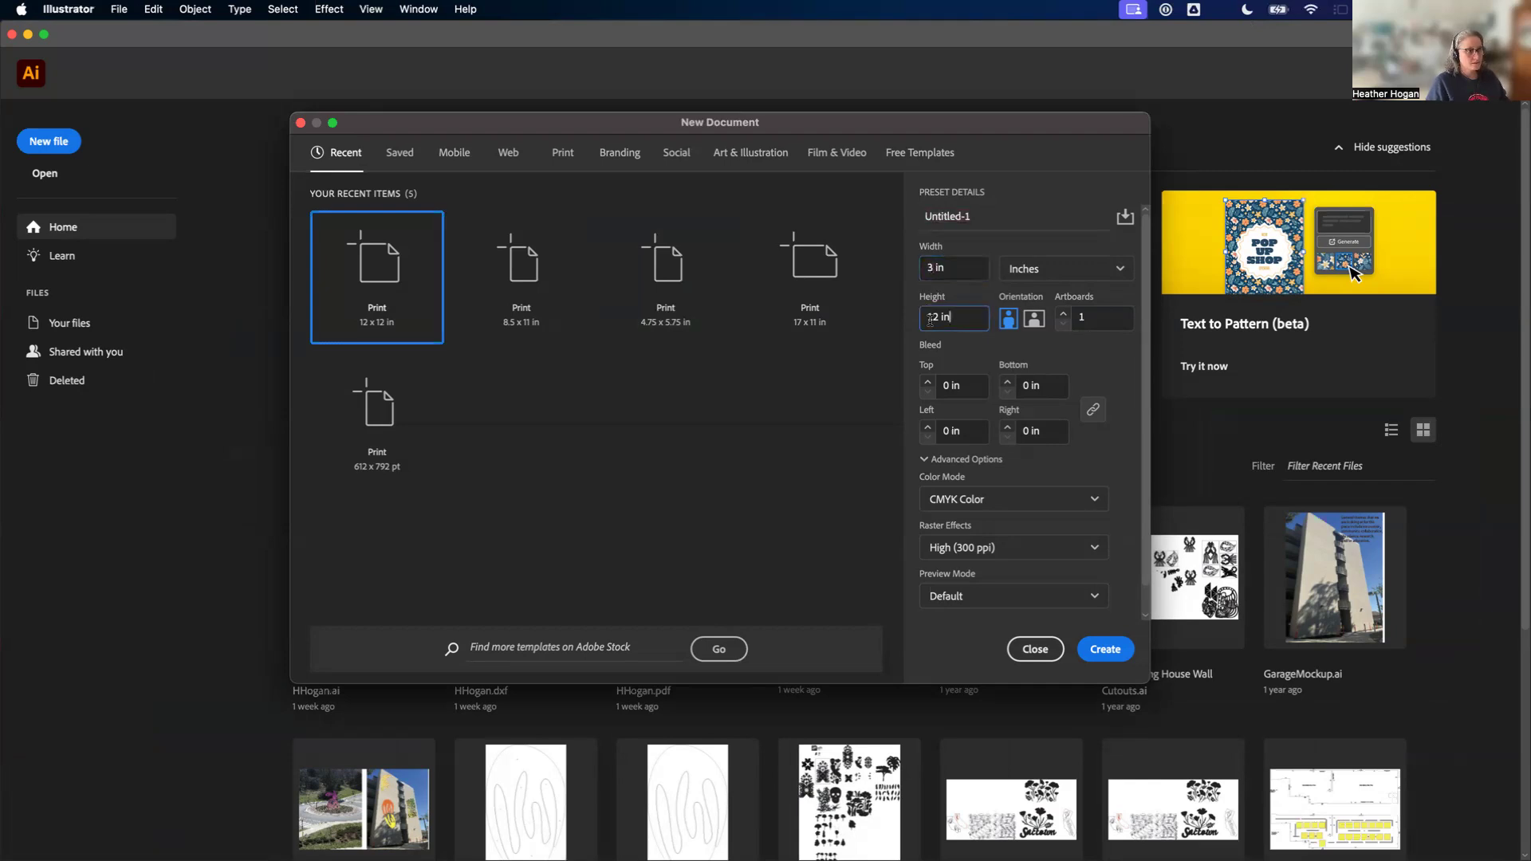
pyautogui.doubleClick(929, 319)
pyautogui.write('3')
pyautogui.click(1097, 642)
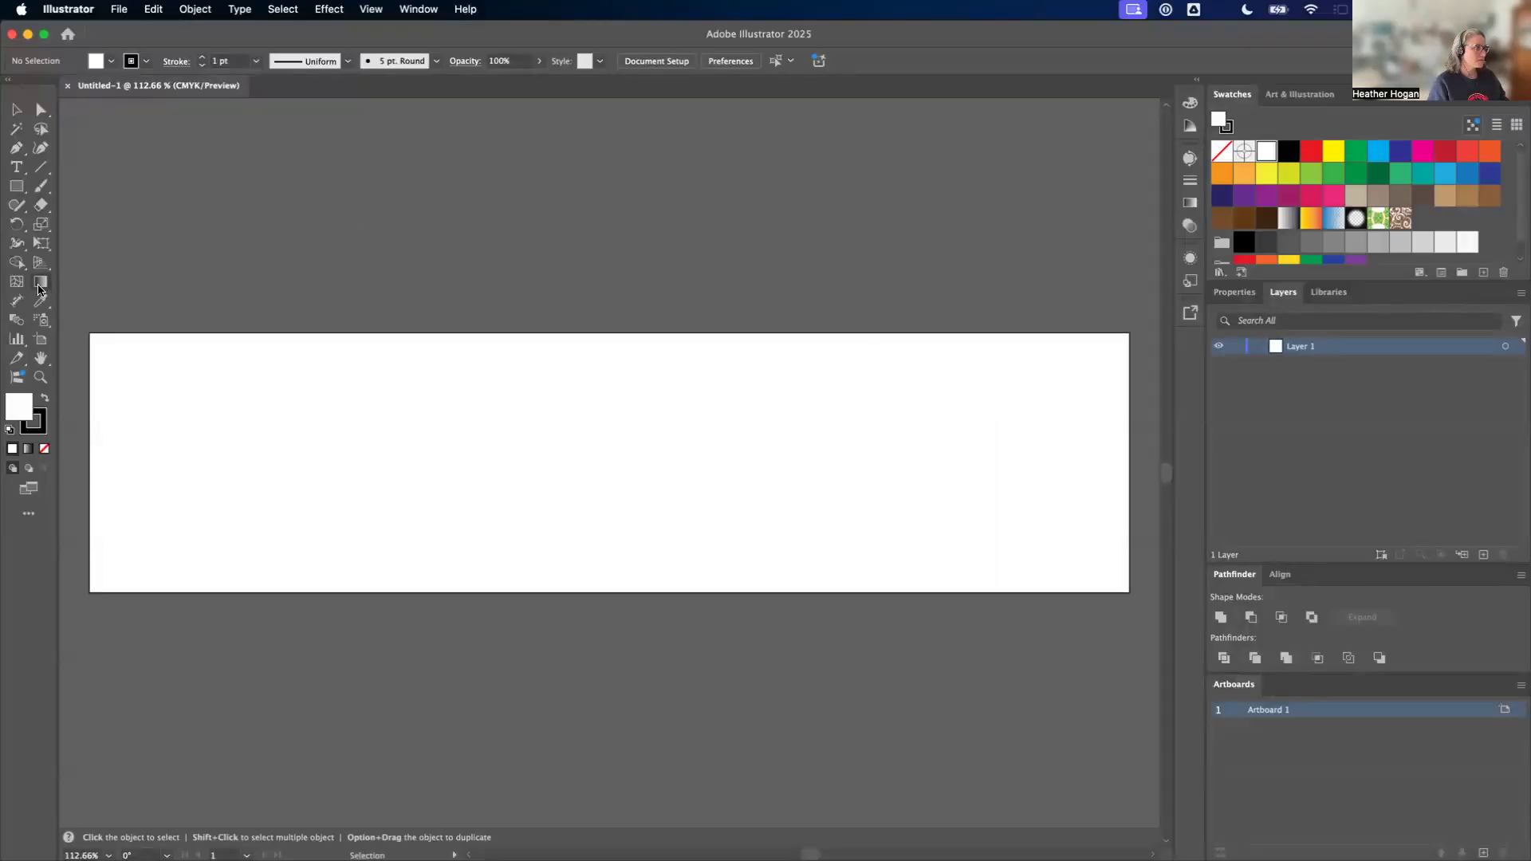
# Step: Shrink the artboard's width to about 3 in so it is square, and fit it in view
pyautogui.click(41, 339)
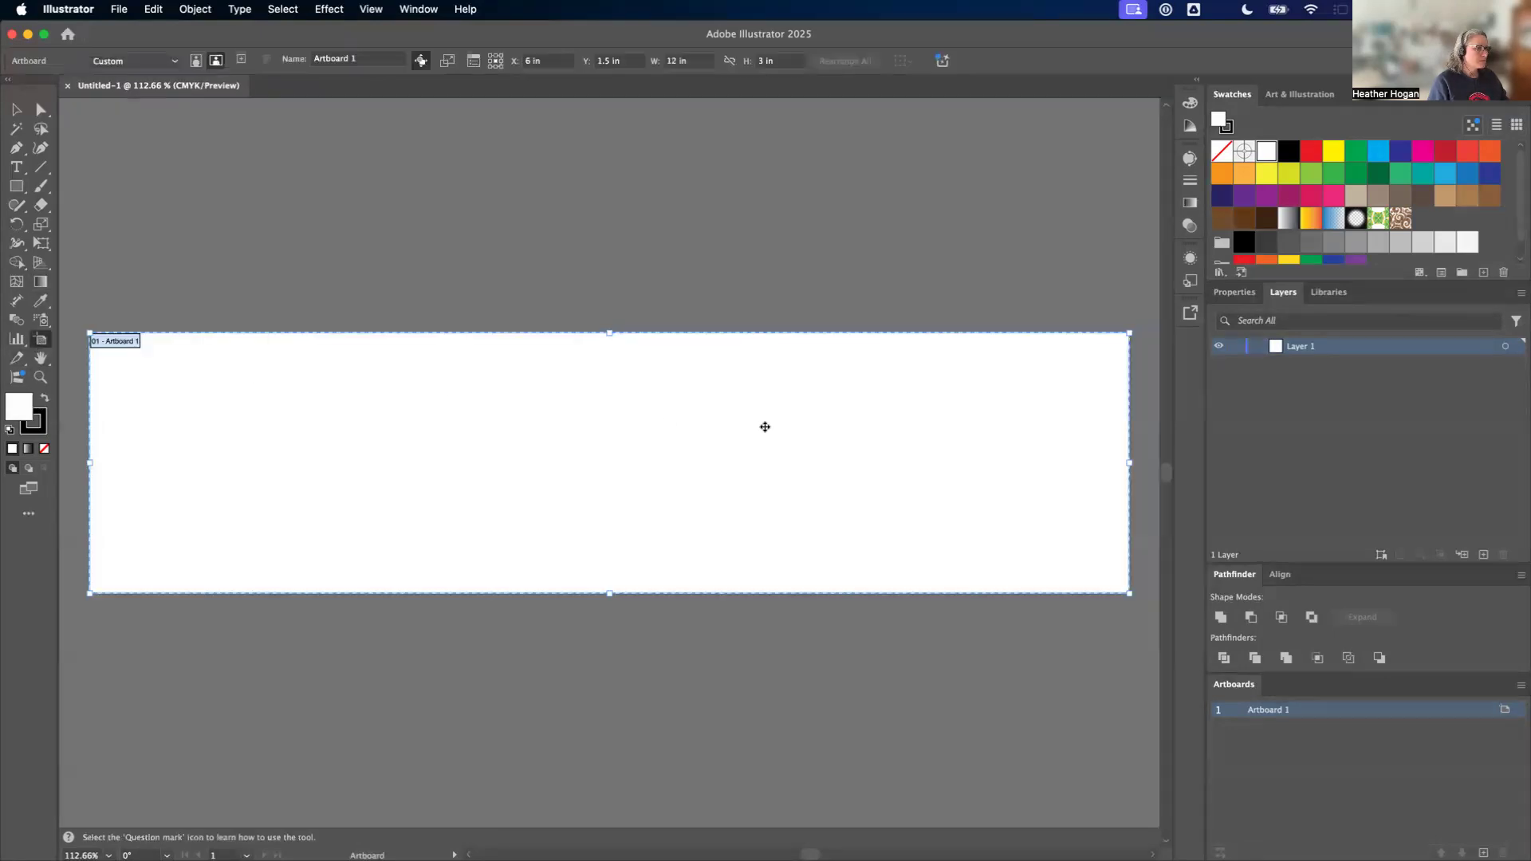
pyautogui.moveTo(1128, 462); pyautogui.dragTo(349, 409)
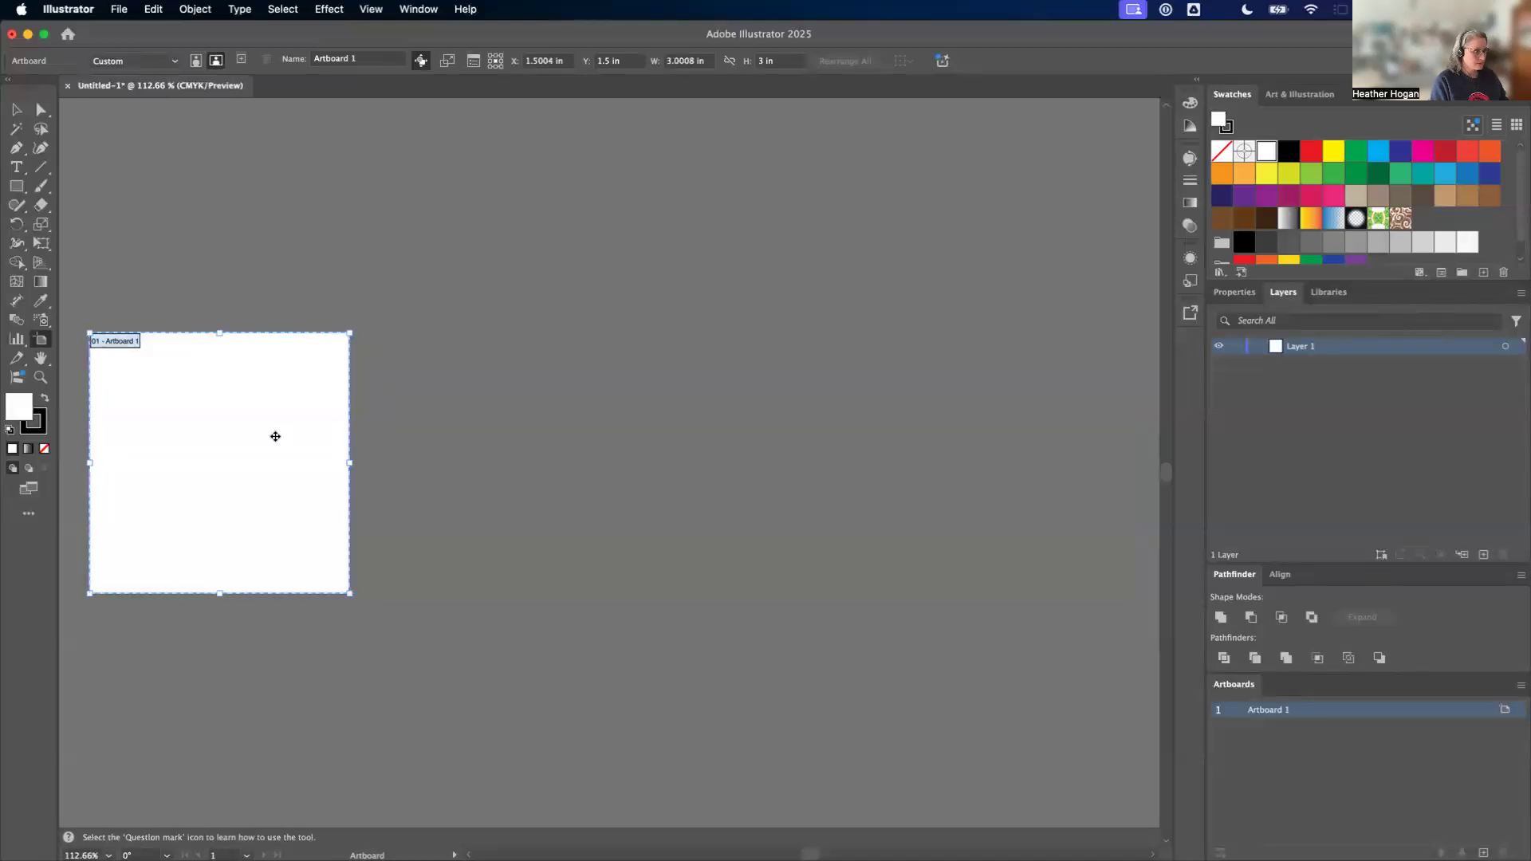
pyautogui.press('v')
pyautogui.moveTo(268, 443); pyautogui.dragTo(734, 417)
pyautogui.press('super+0')
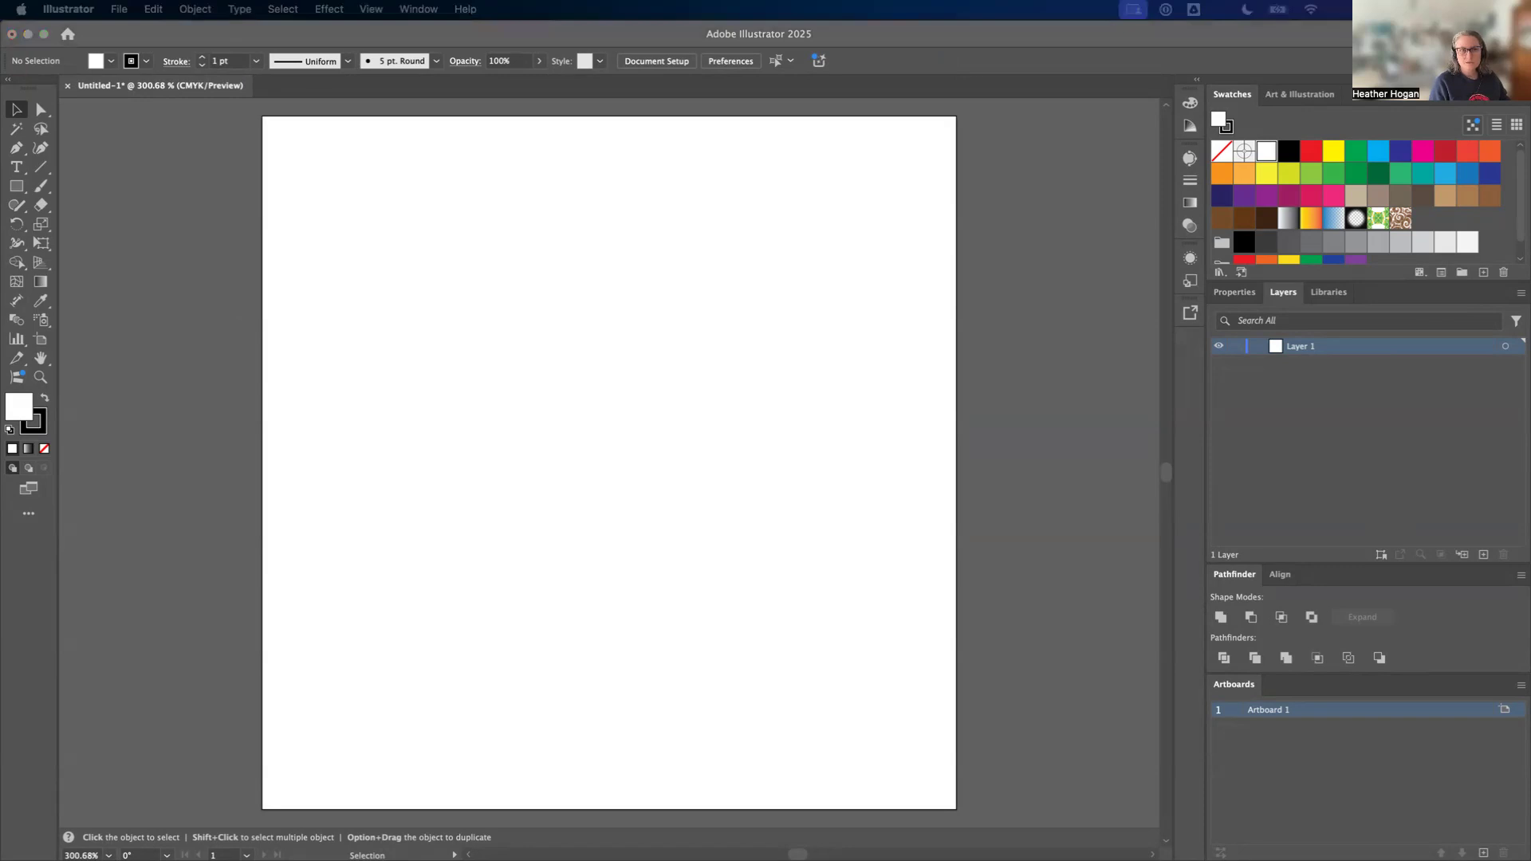
# Step: Place the downloaded JPG of the cat sticker so it covers the artboard, and view it at 150%
pyautogui.moveTo(1530, 314); pyautogui.dragTo(626, 484)
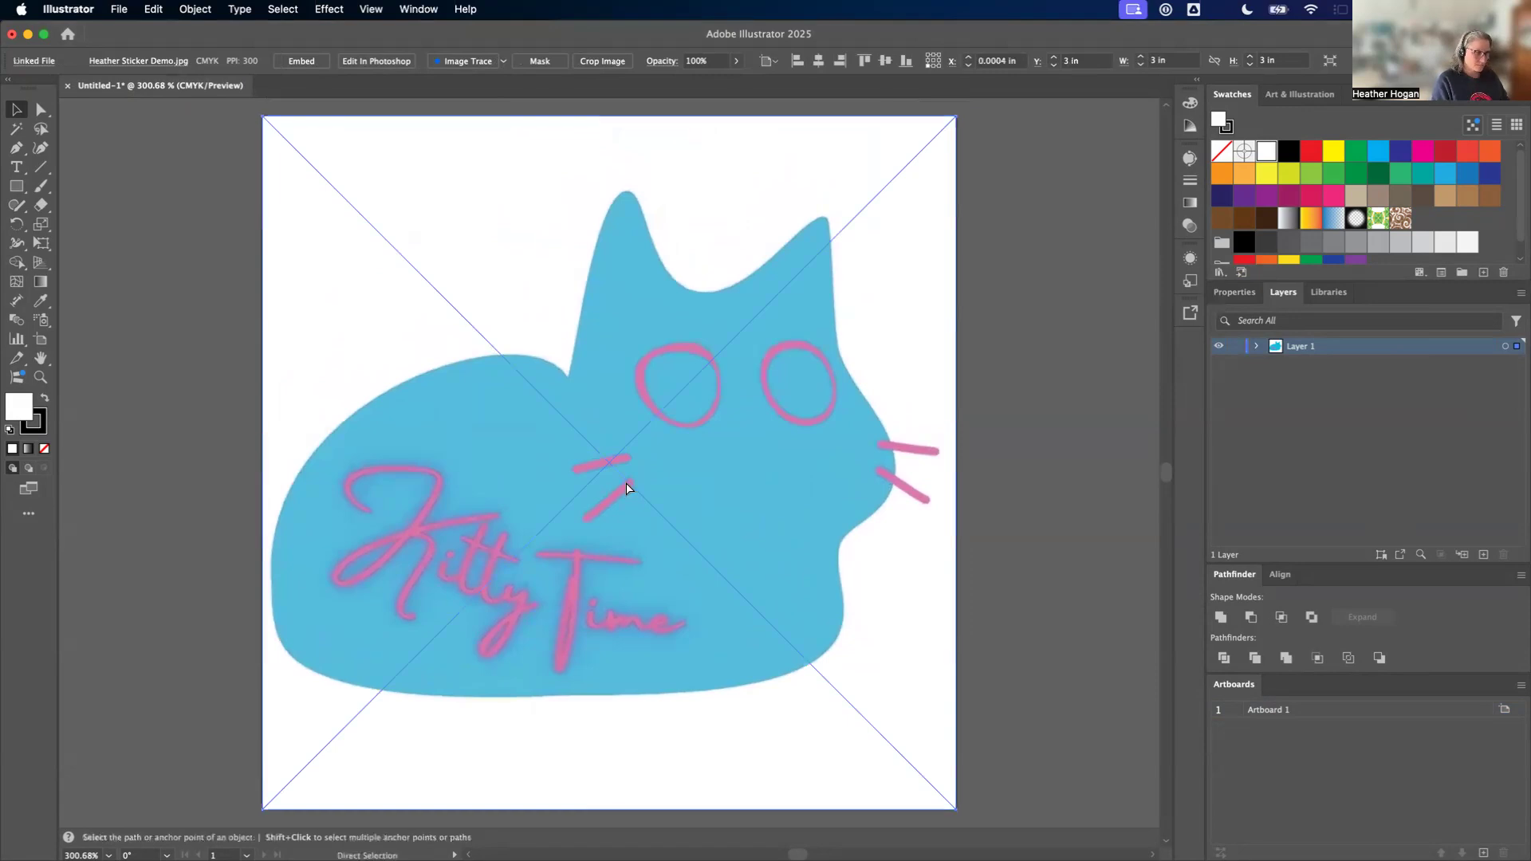
pyautogui.click(72, 854)
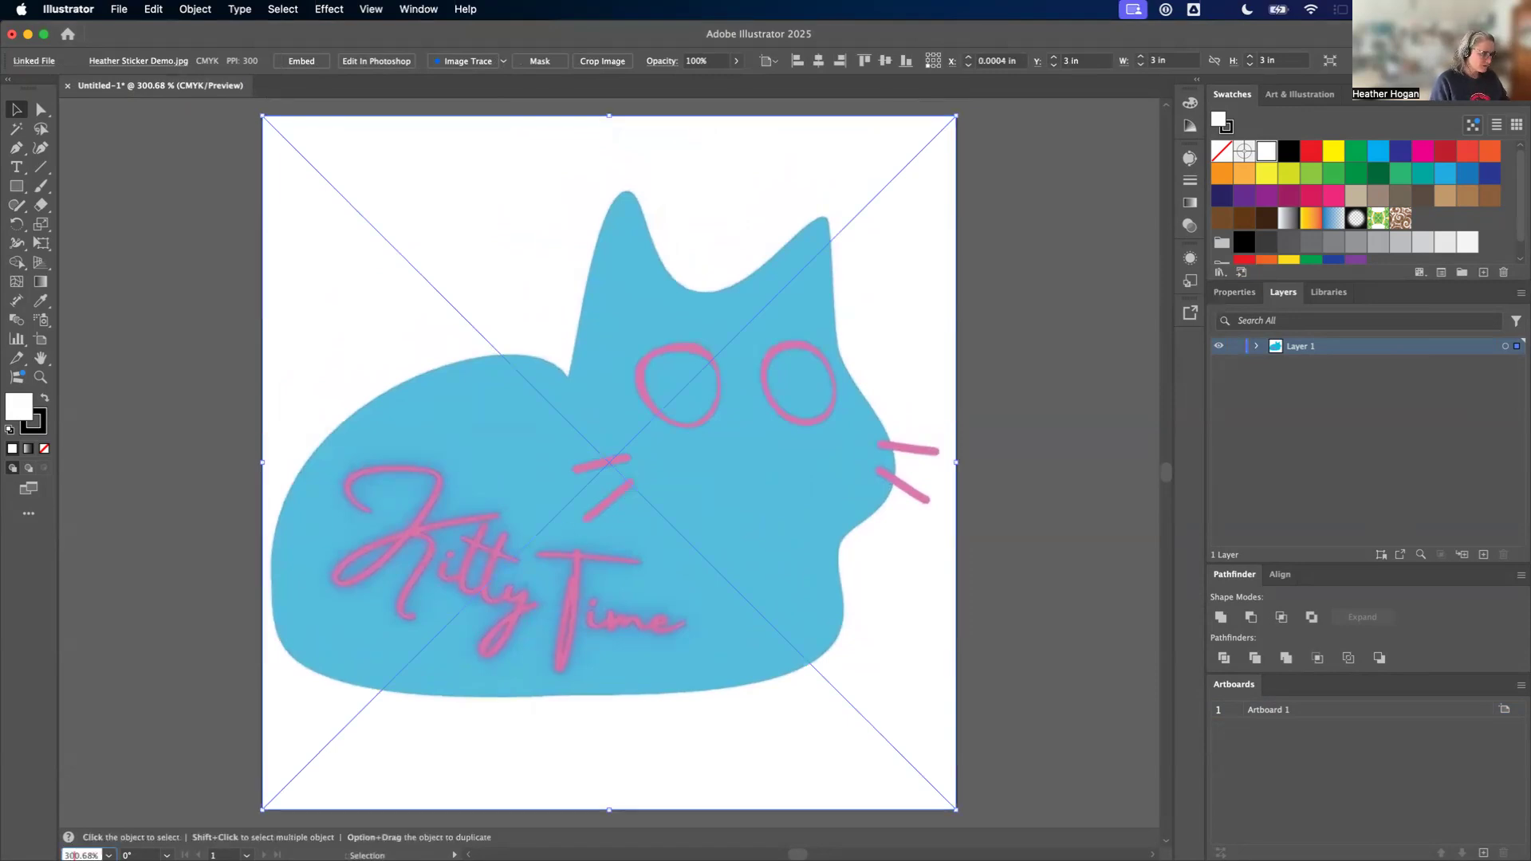
pyautogui.click(109, 855)
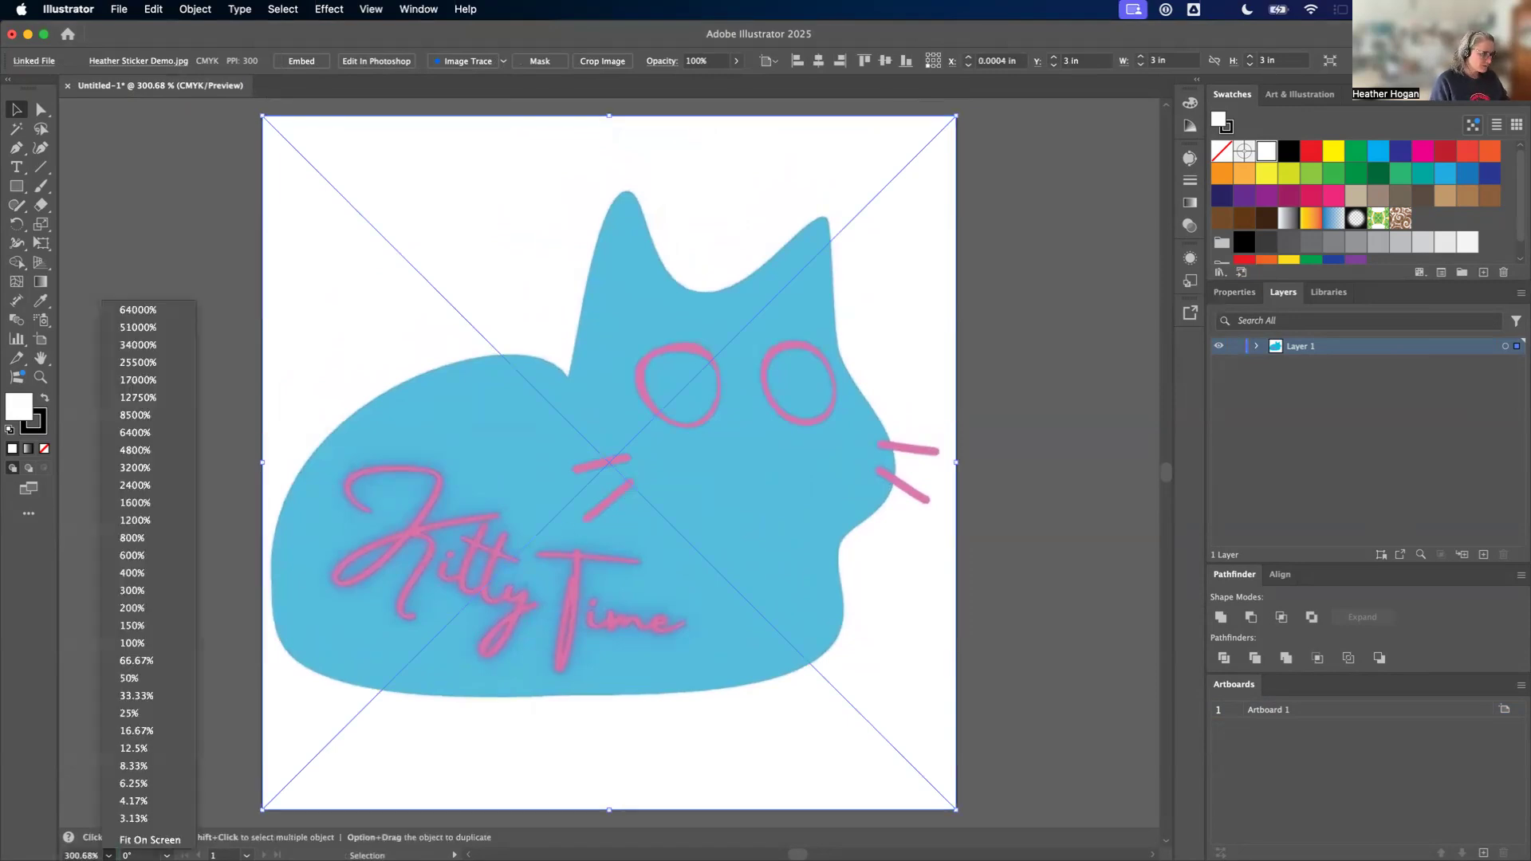
pyautogui.click(154, 632)
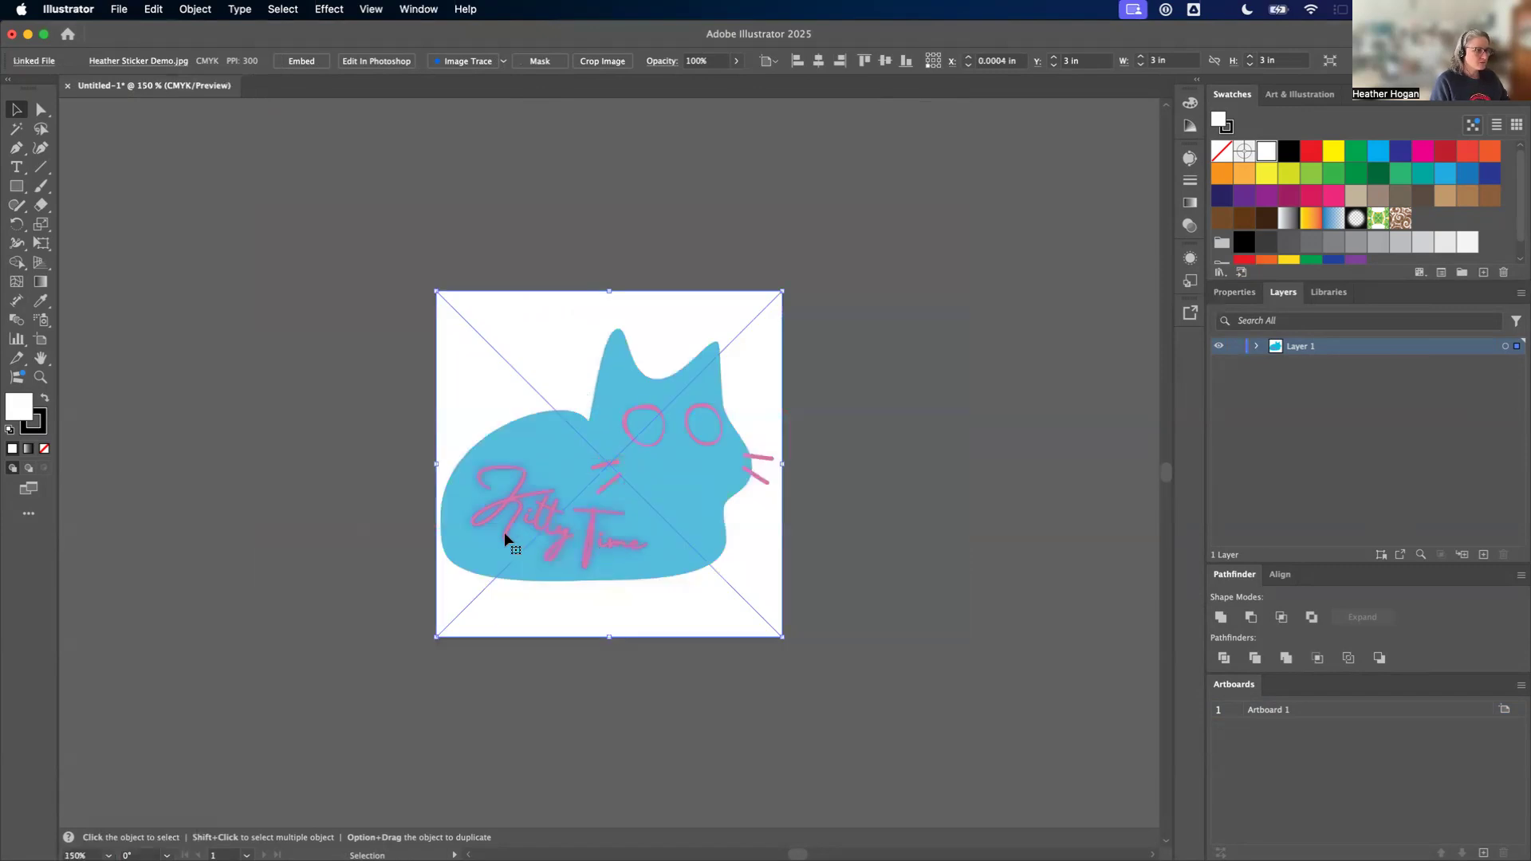
pyautogui.click(346, 486)
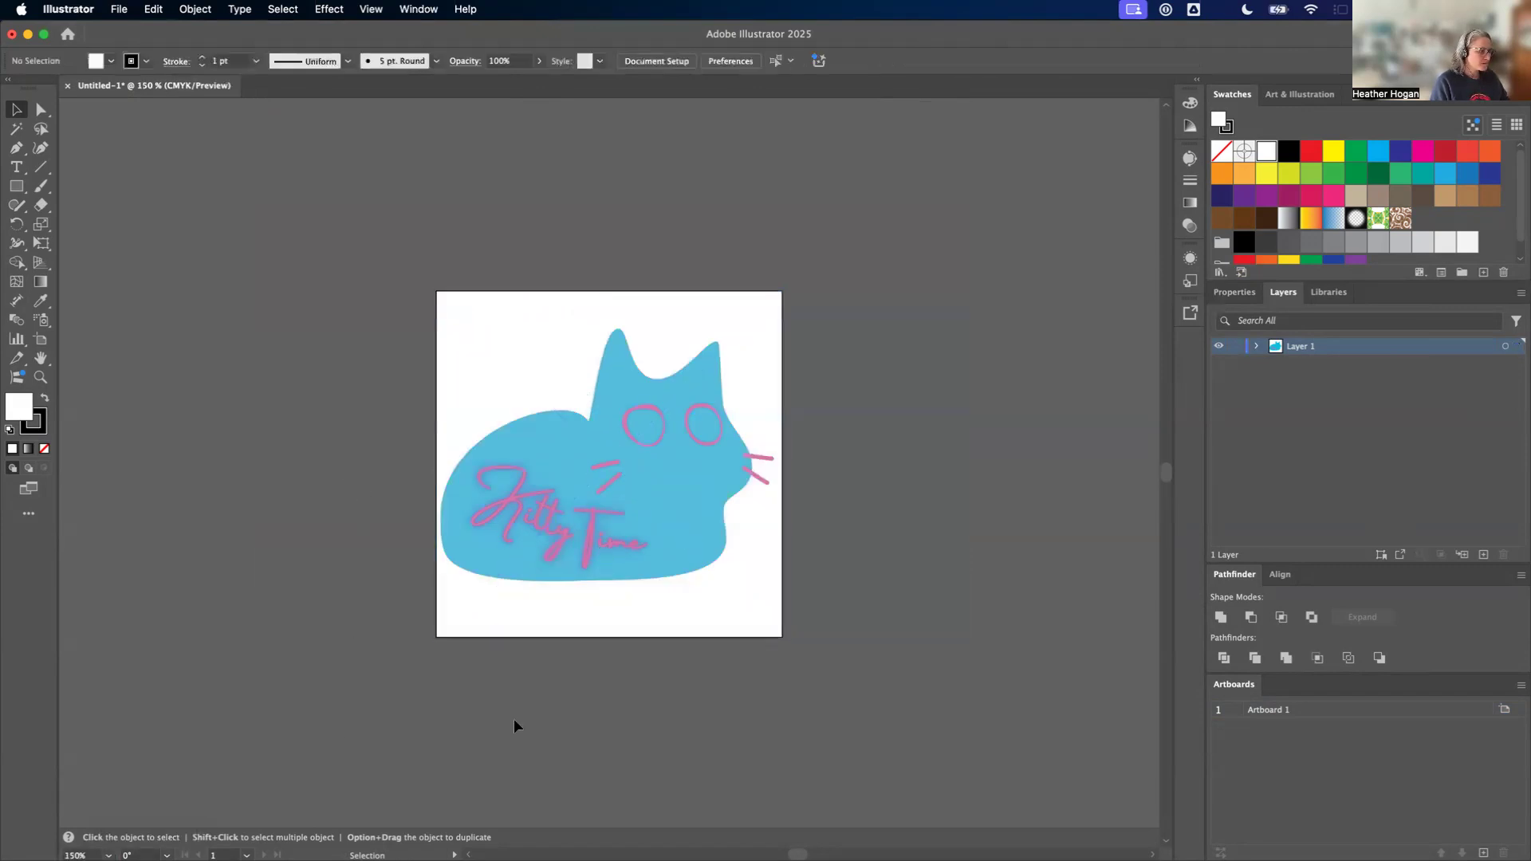
# Step: Detach the layer list into a larger floating window and expand Layer 1 to show the linked cat image
pyautogui.click(607, 622)
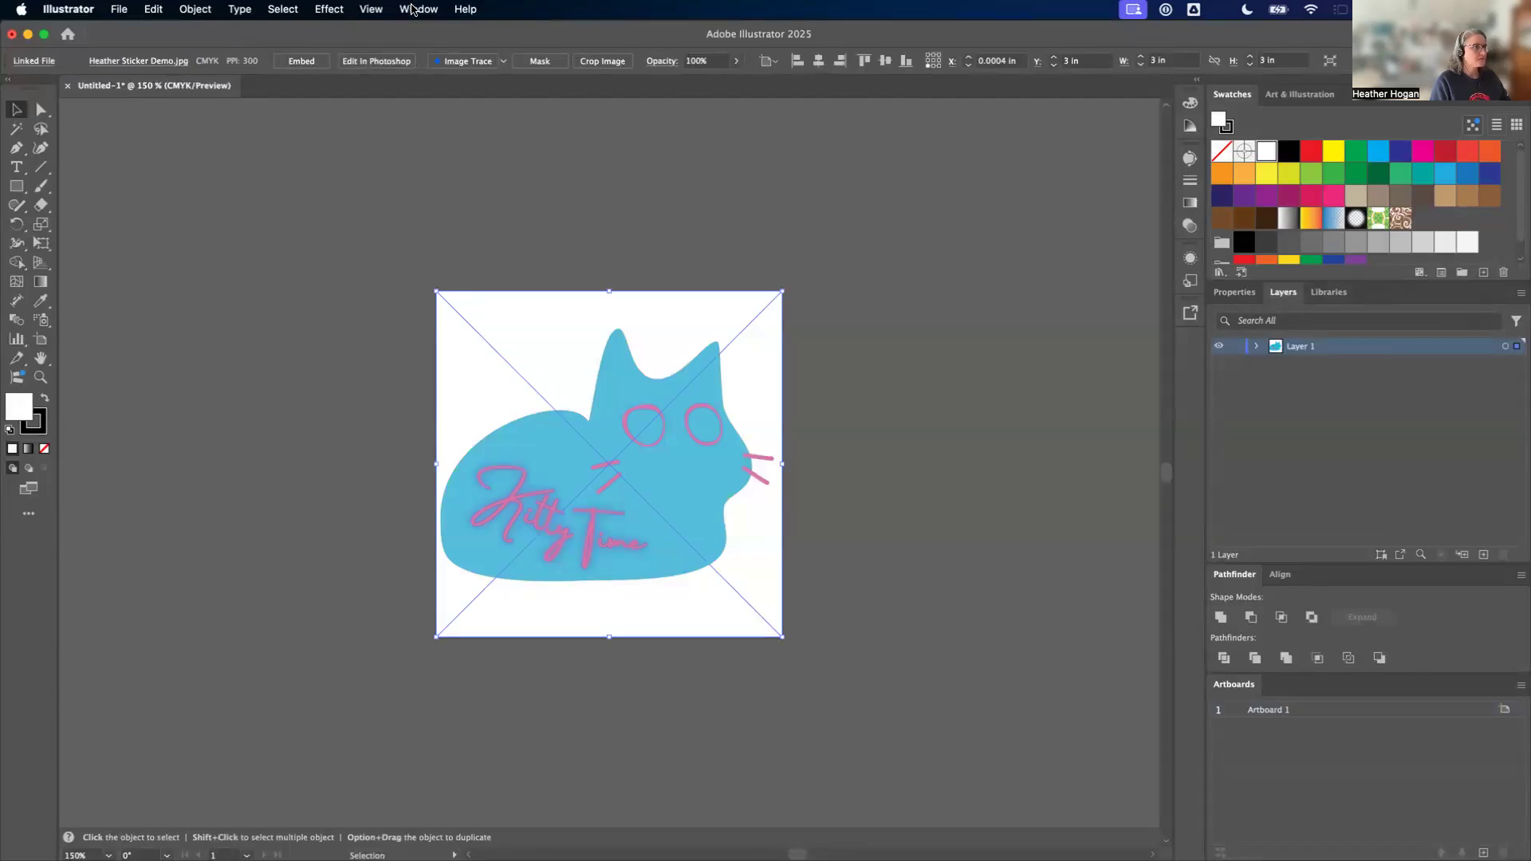
pyautogui.click(416, 10)
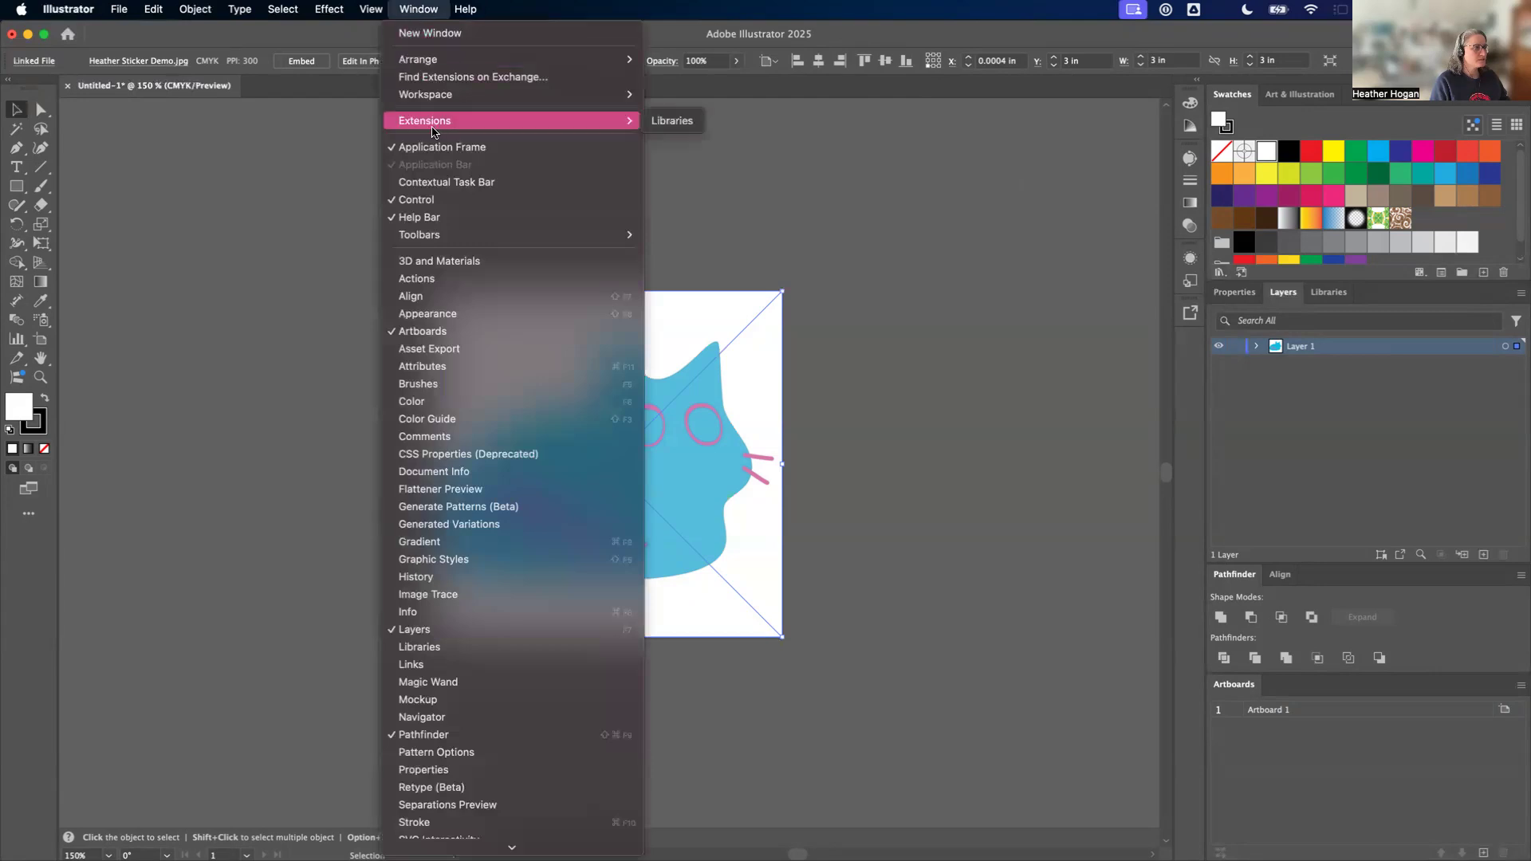
pyautogui.click(403, 630)
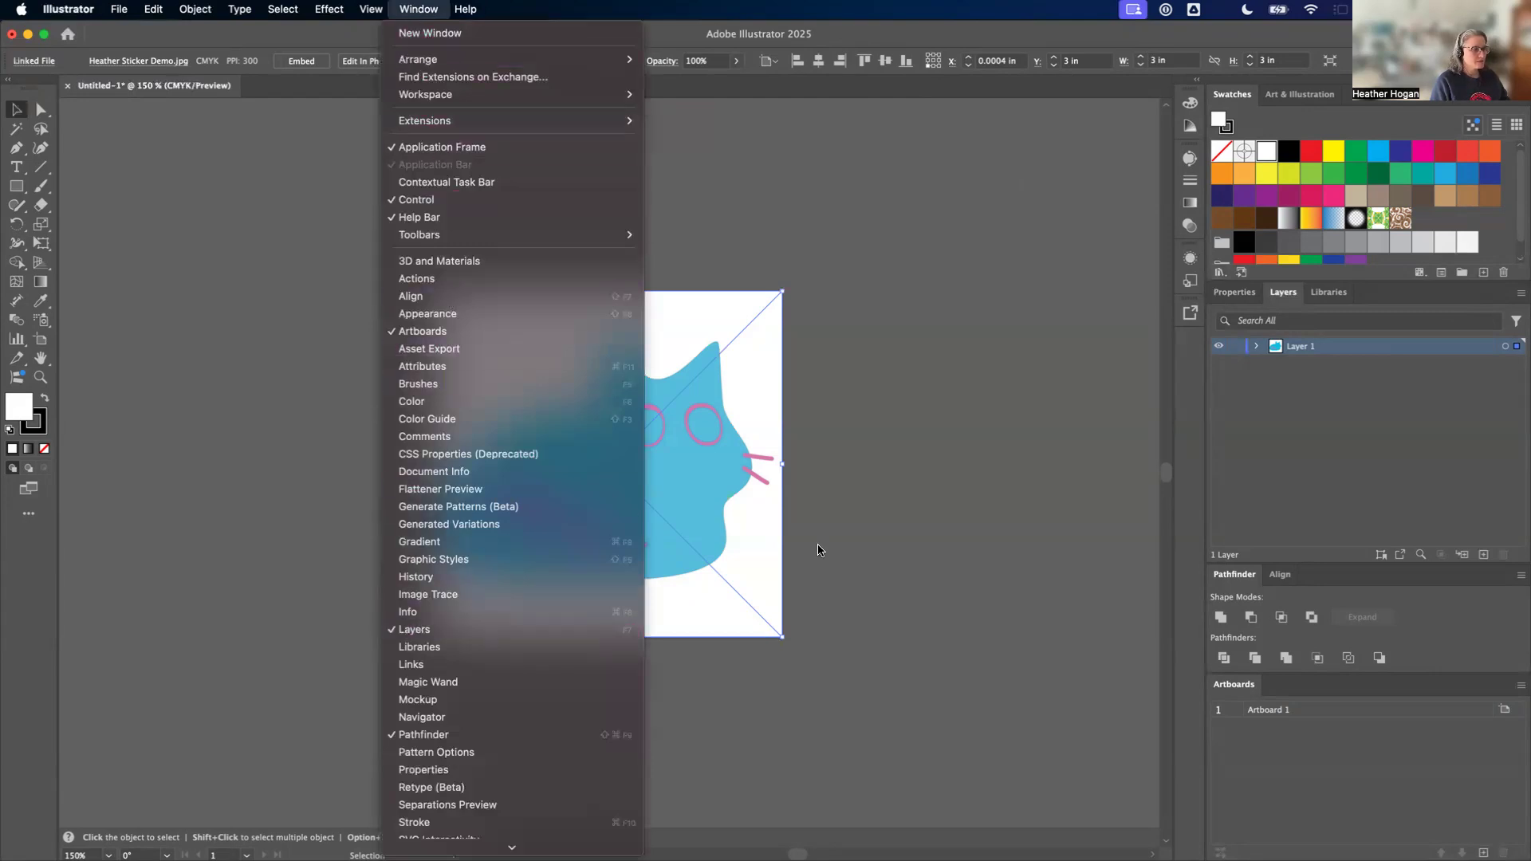
pyautogui.moveTo(1290, 296); pyautogui.dragTo(955, 264)
pyautogui.click(975, 307)
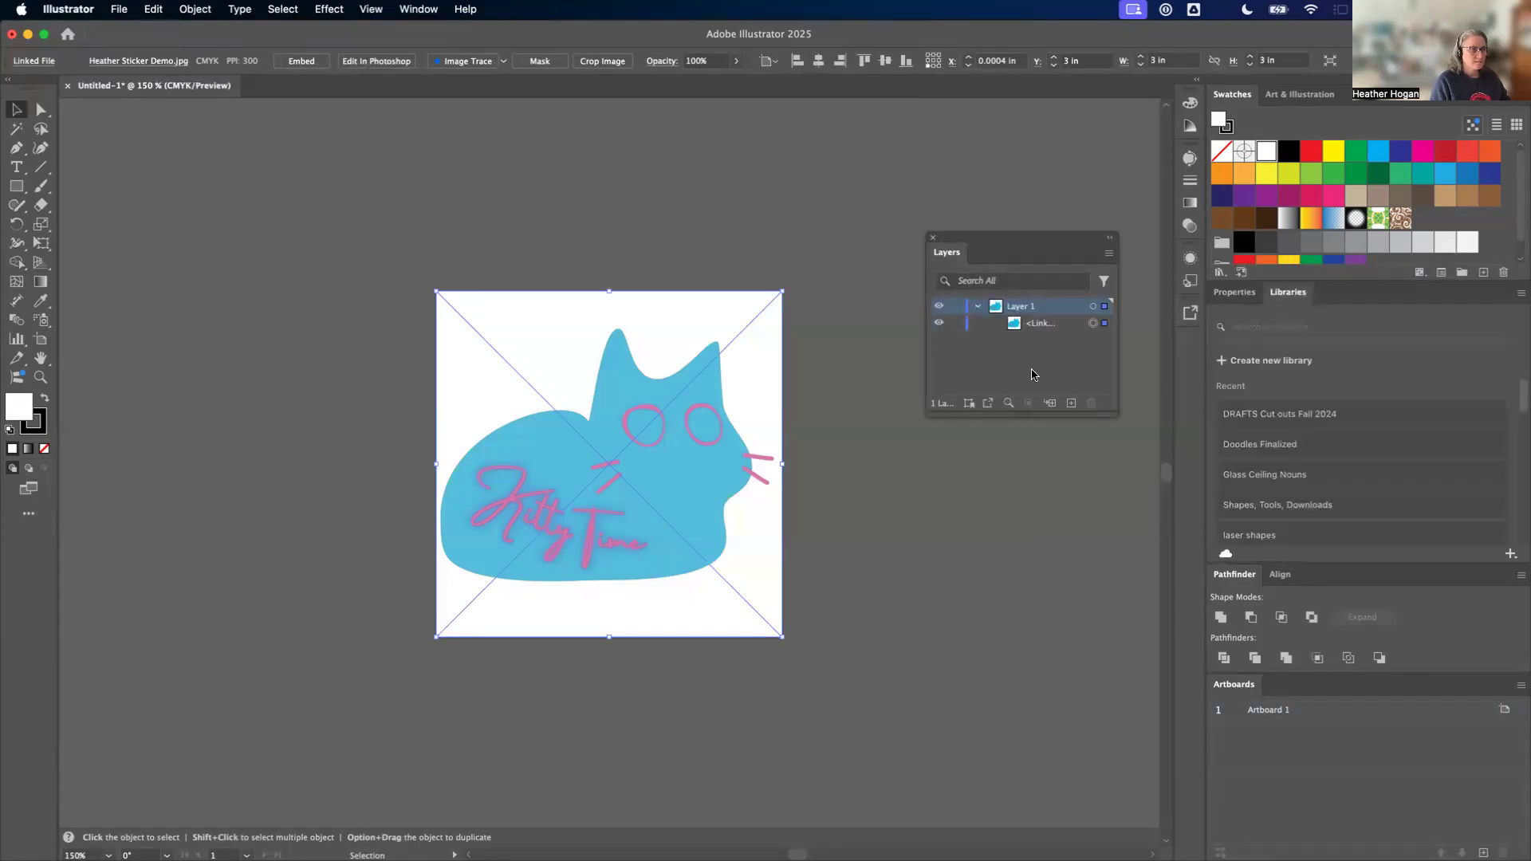
pyautogui.moveTo(1118, 416); pyautogui.dragTo(1419, 560)
pyautogui.click(974, 308)
pyautogui.click(976, 307)
pyautogui.click(1052, 326)
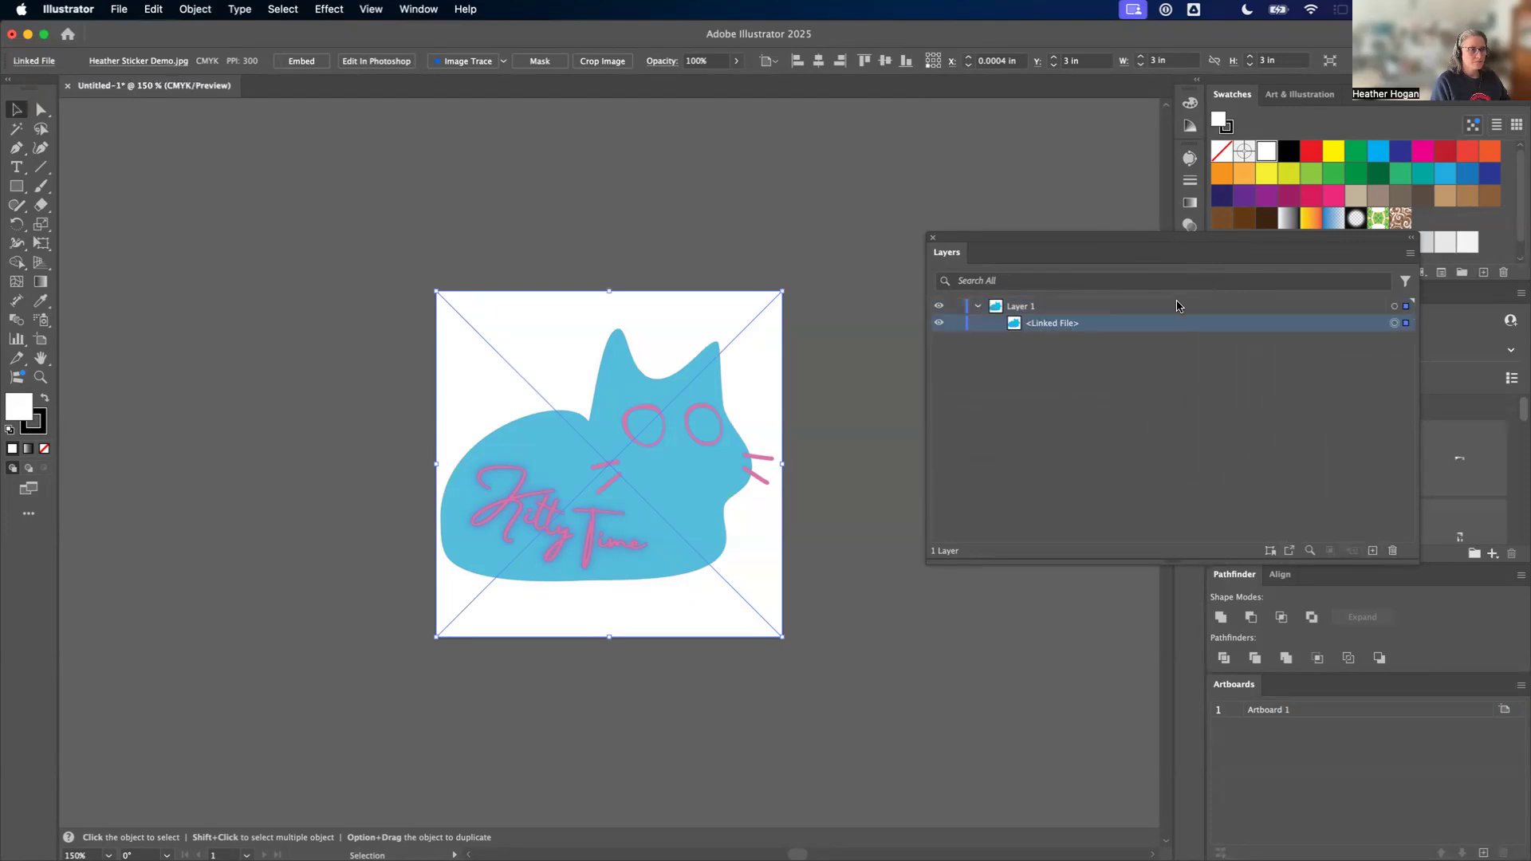
# Step: Create a new layer above Layer 1 and lock Layer 1 holding the cat image
pyautogui.click(1180, 308)
pyautogui.click(1373, 550)
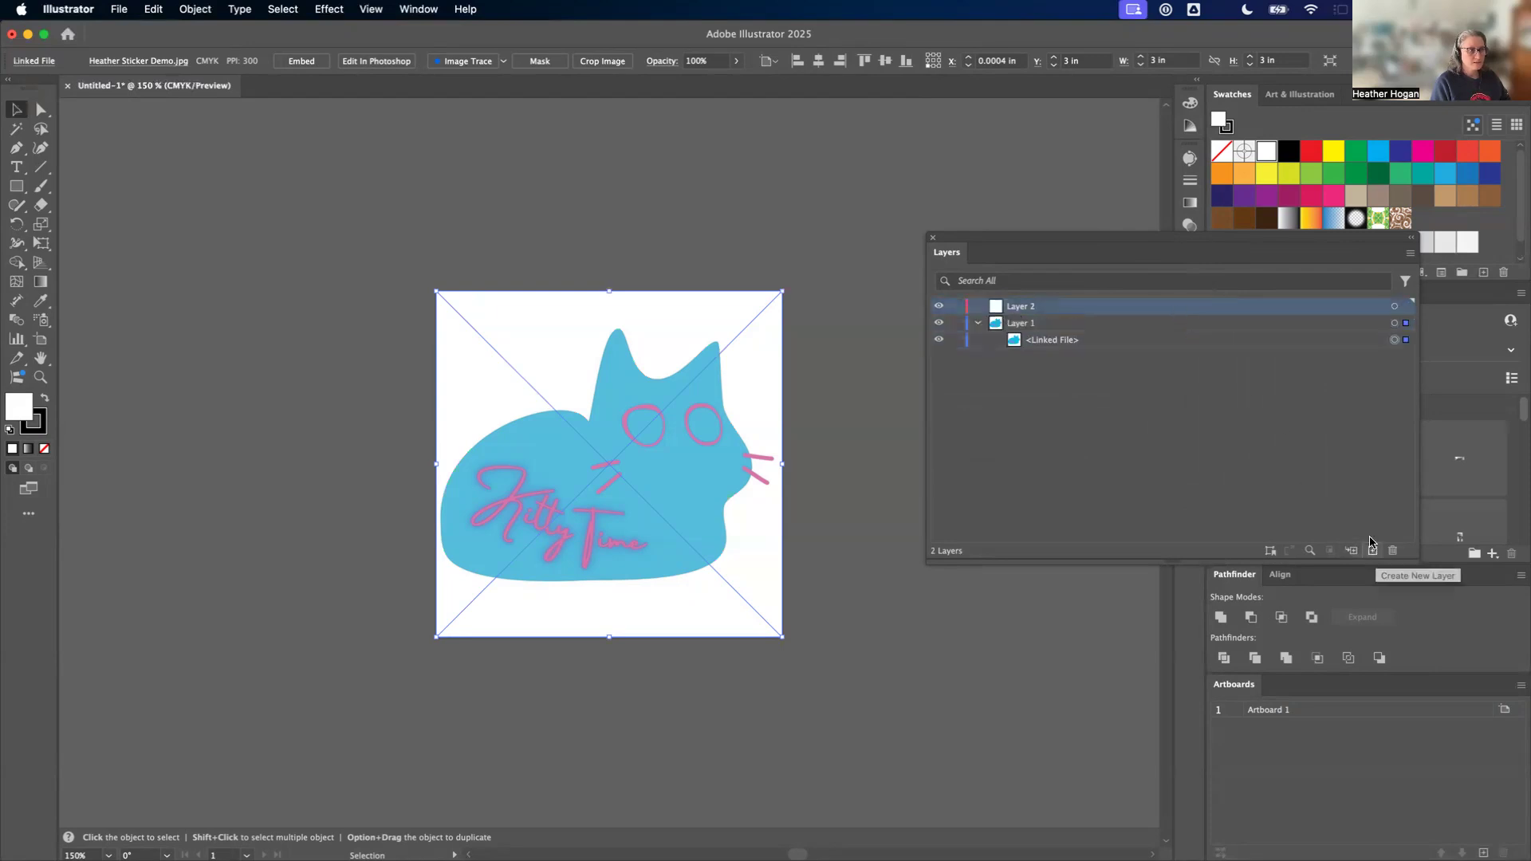
pyautogui.click(956, 323)
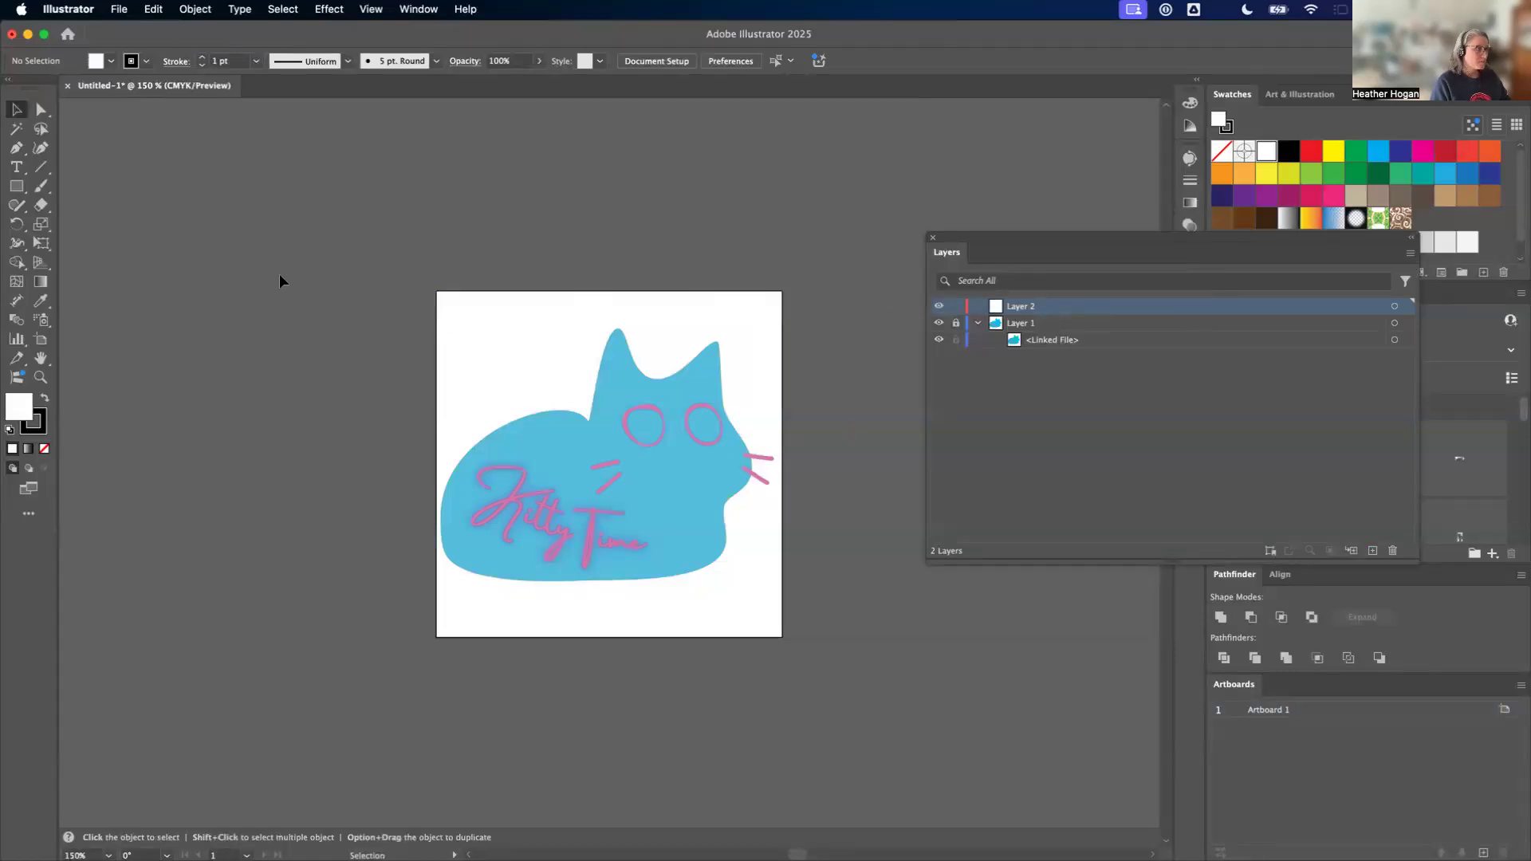
# Step: Start a Pen tool outline on Layer 2 just outside the right ear's tip, tracing over both ears down to where the head meets the back
pyautogui.click(17, 150)
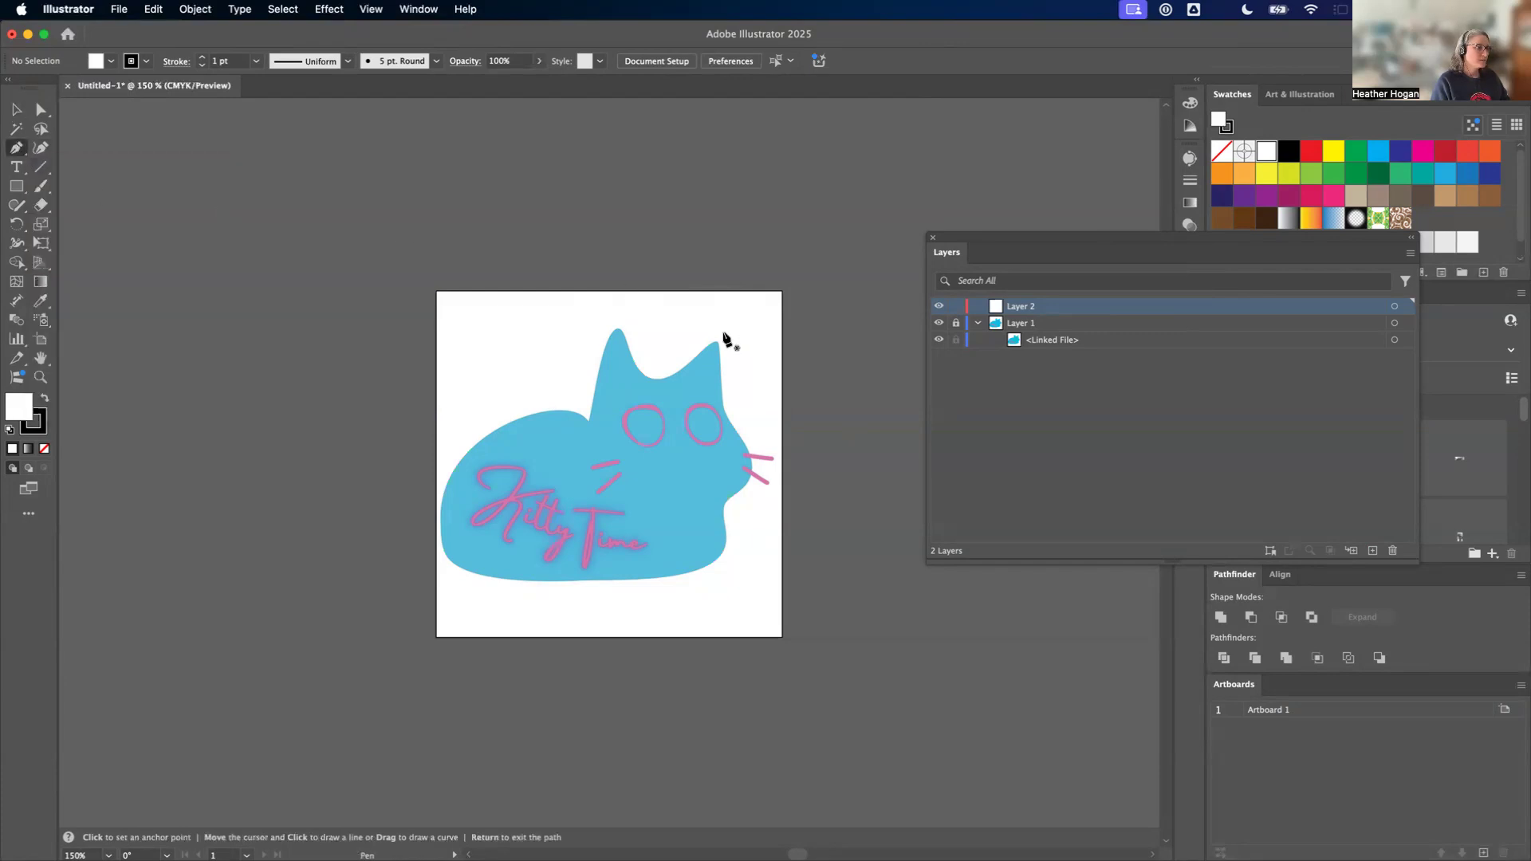
pyautogui.click(718, 330)
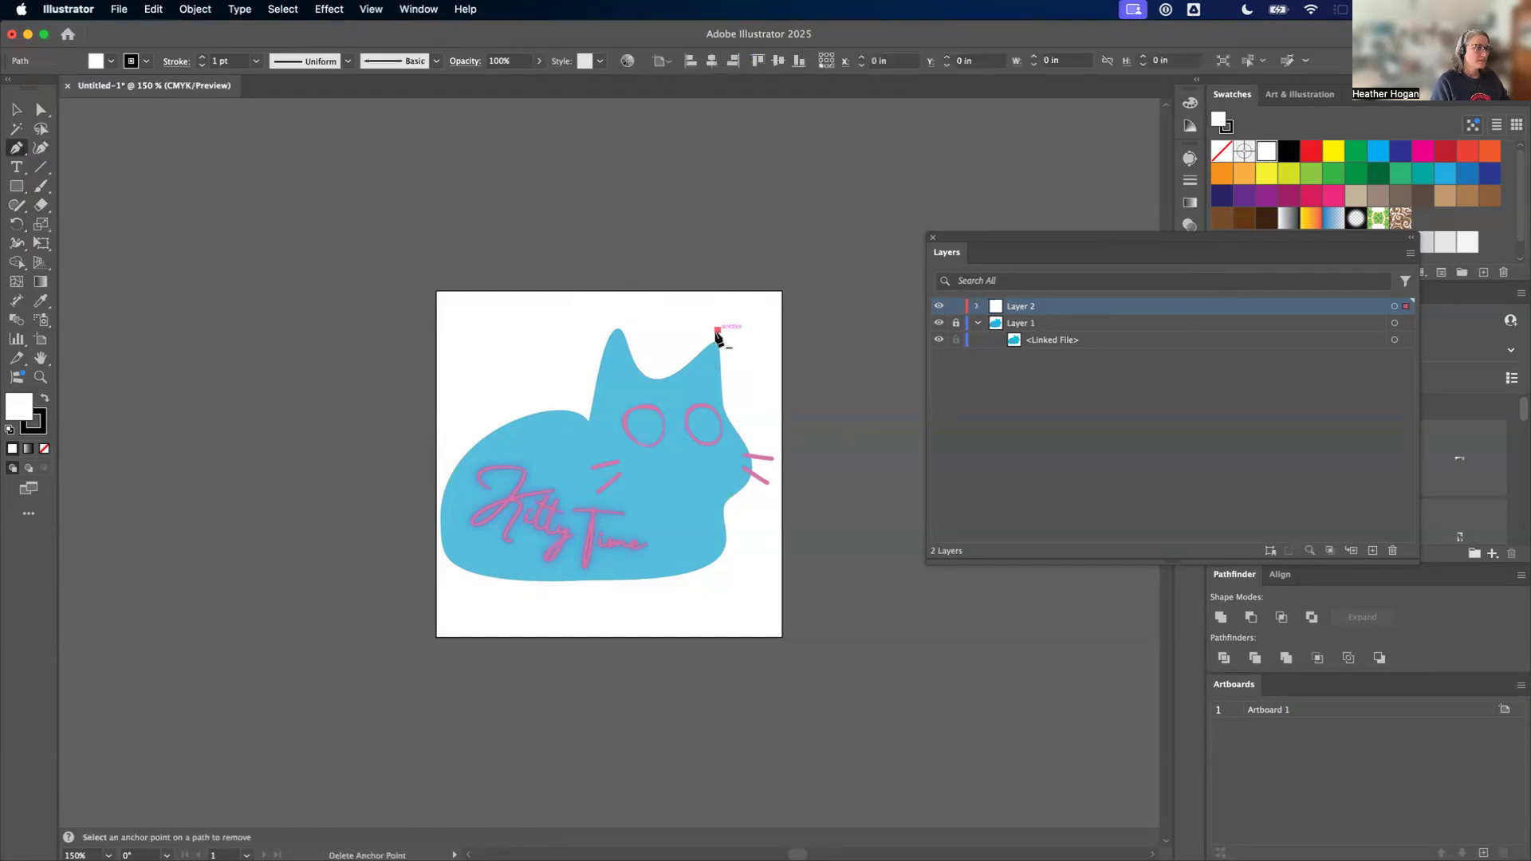
pyautogui.click(659, 370)
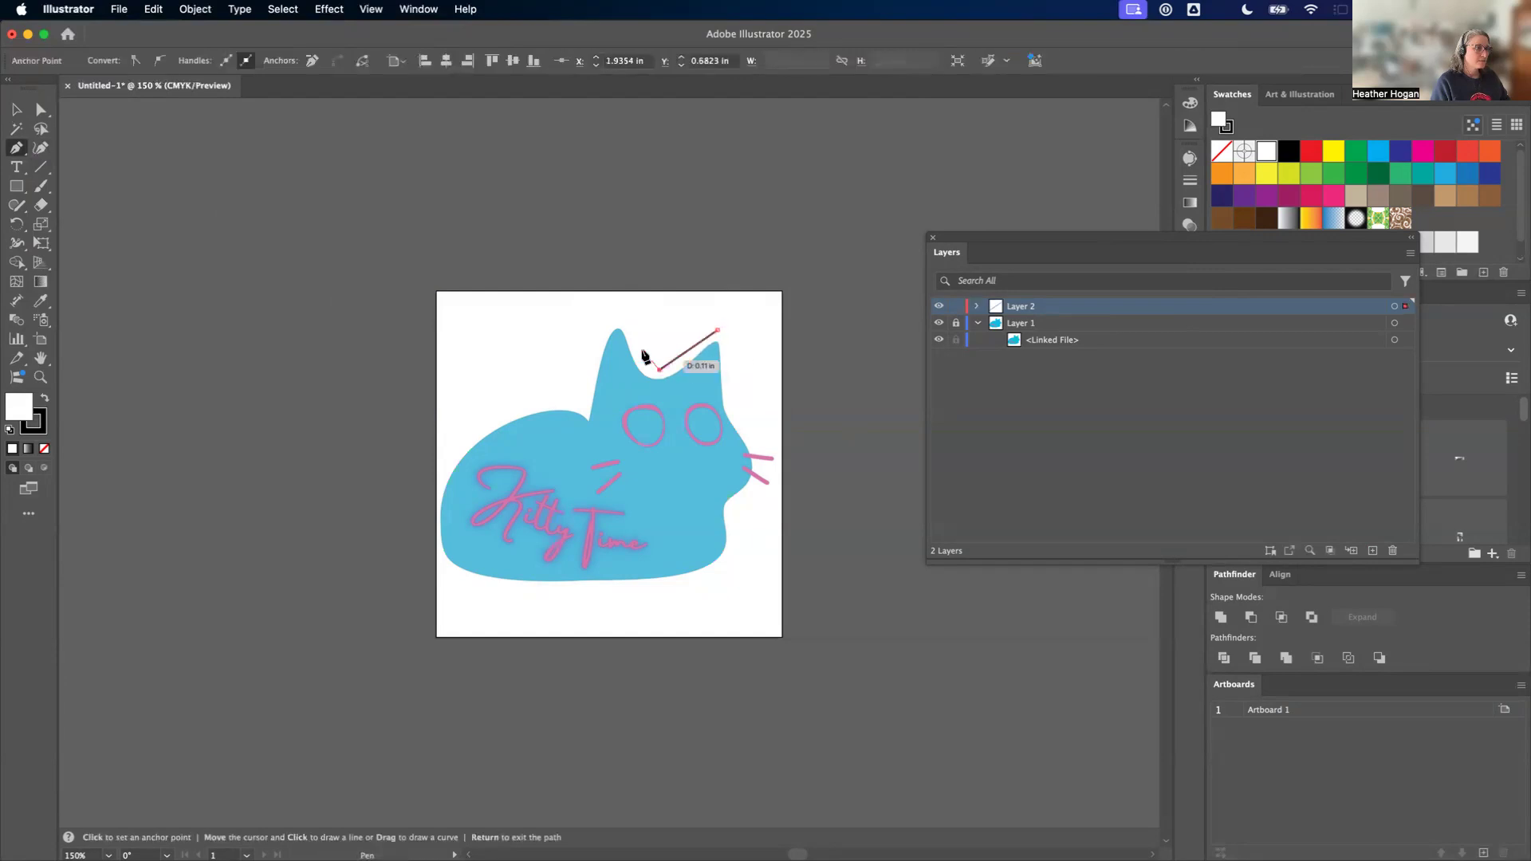
pyautogui.click(619, 317)
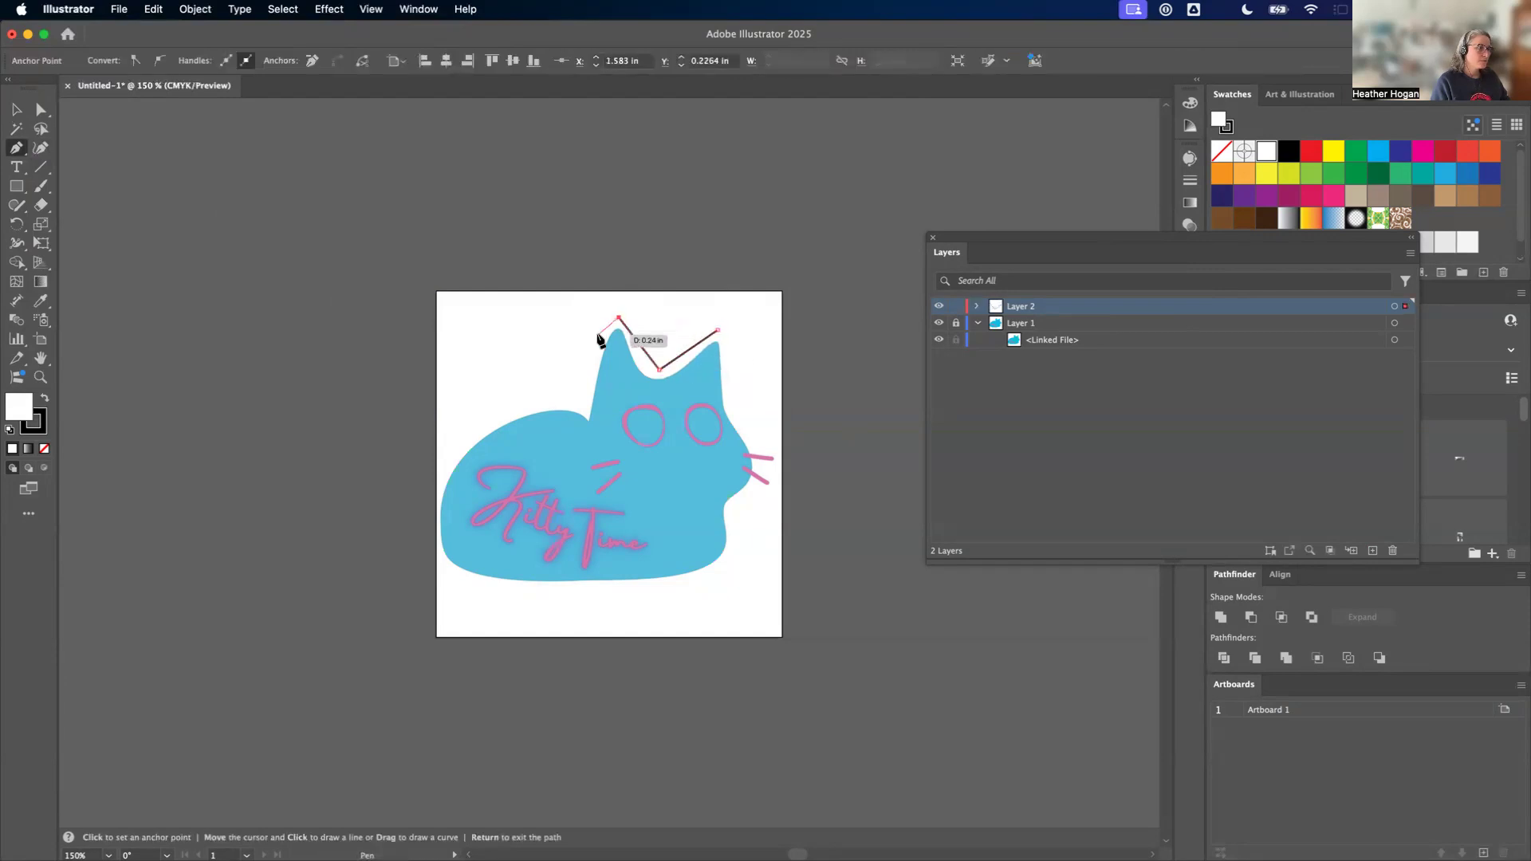
pyautogui.moveTo(600, 327); pyautogui.dragTo(600, 337)
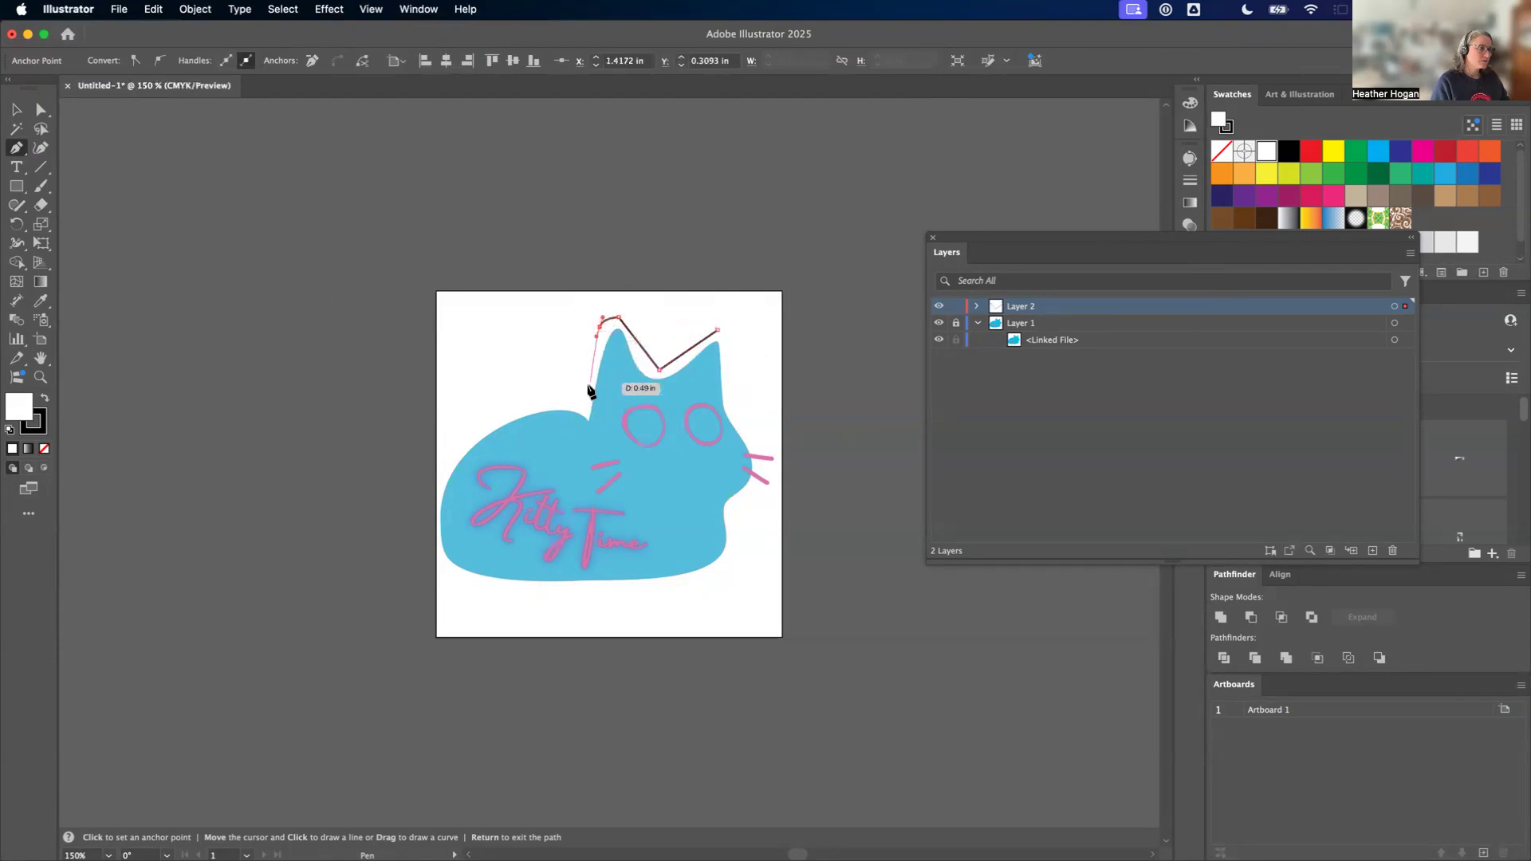
pyautogui.click(586, 404)
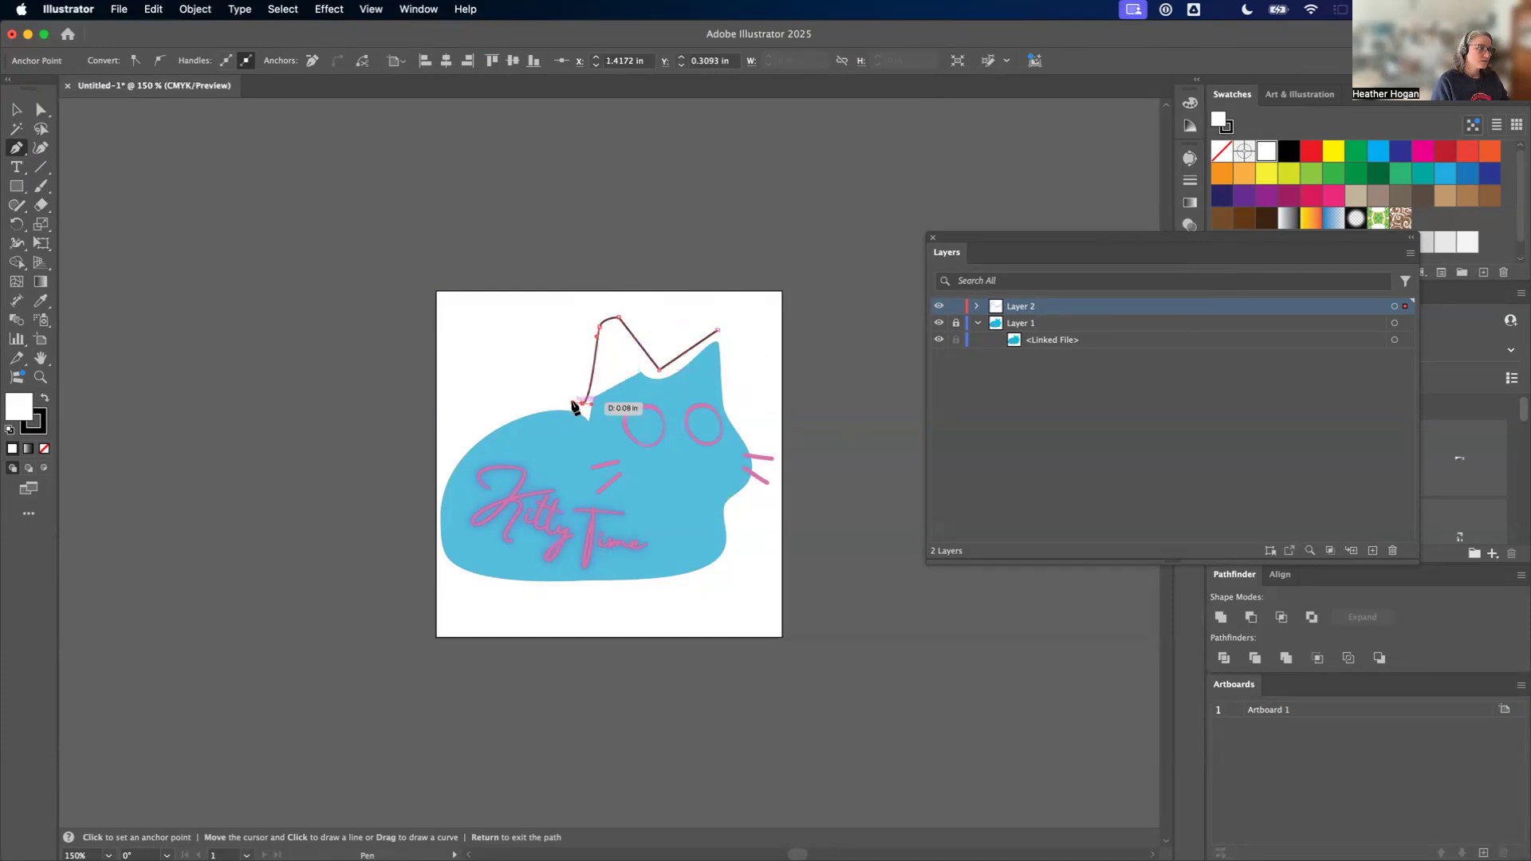
# Step: Continue the outline along the cat's curved back and around the rear to the lower-left corner of the body
pyautogui.moveTo(529, 404); pyautogui.dragTo(518, 408)
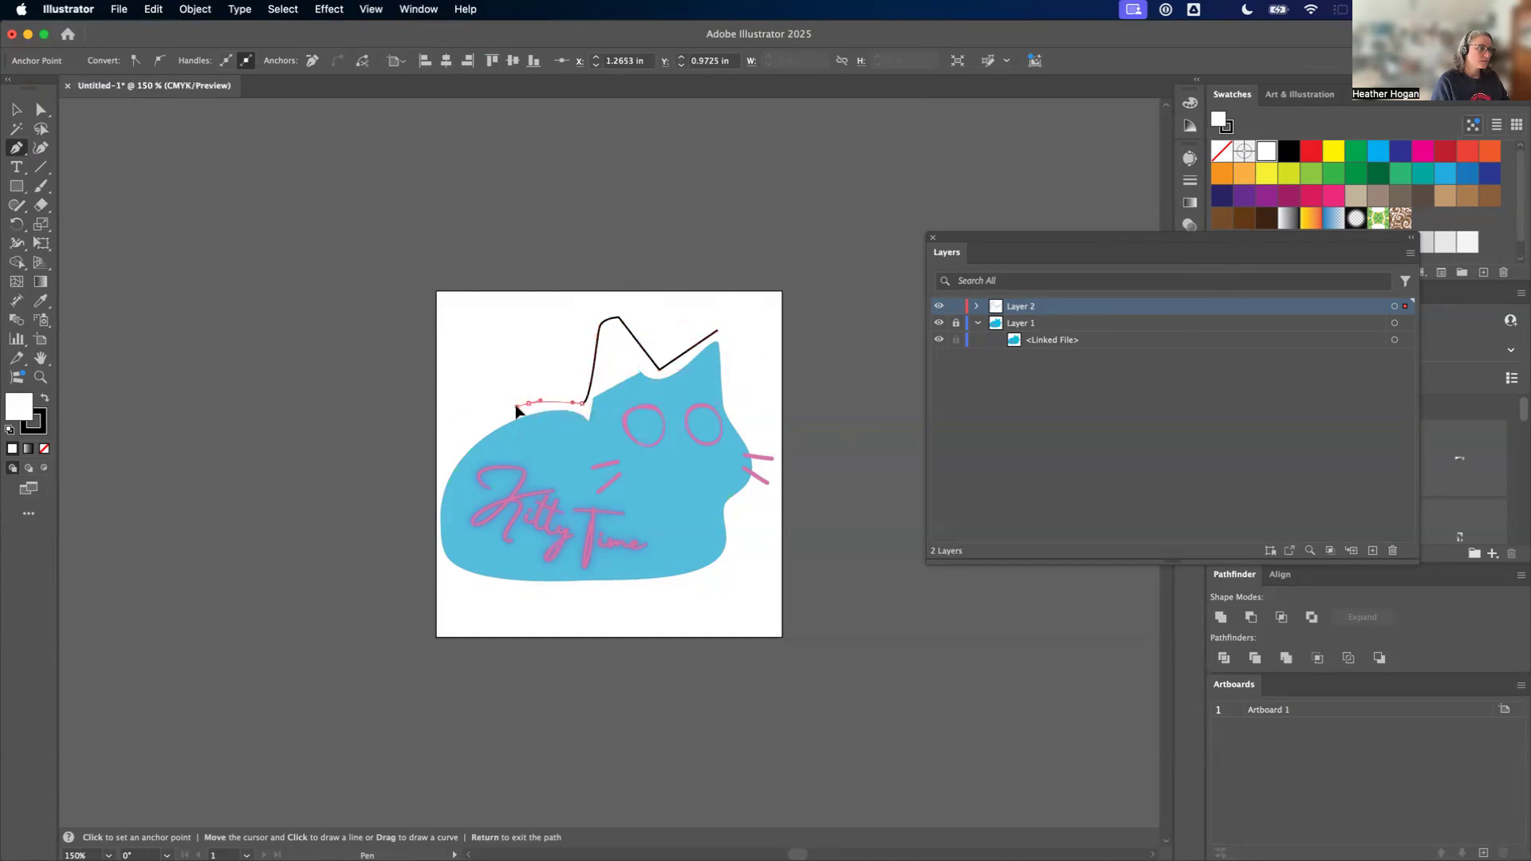
pyautogui.click(467, 436)
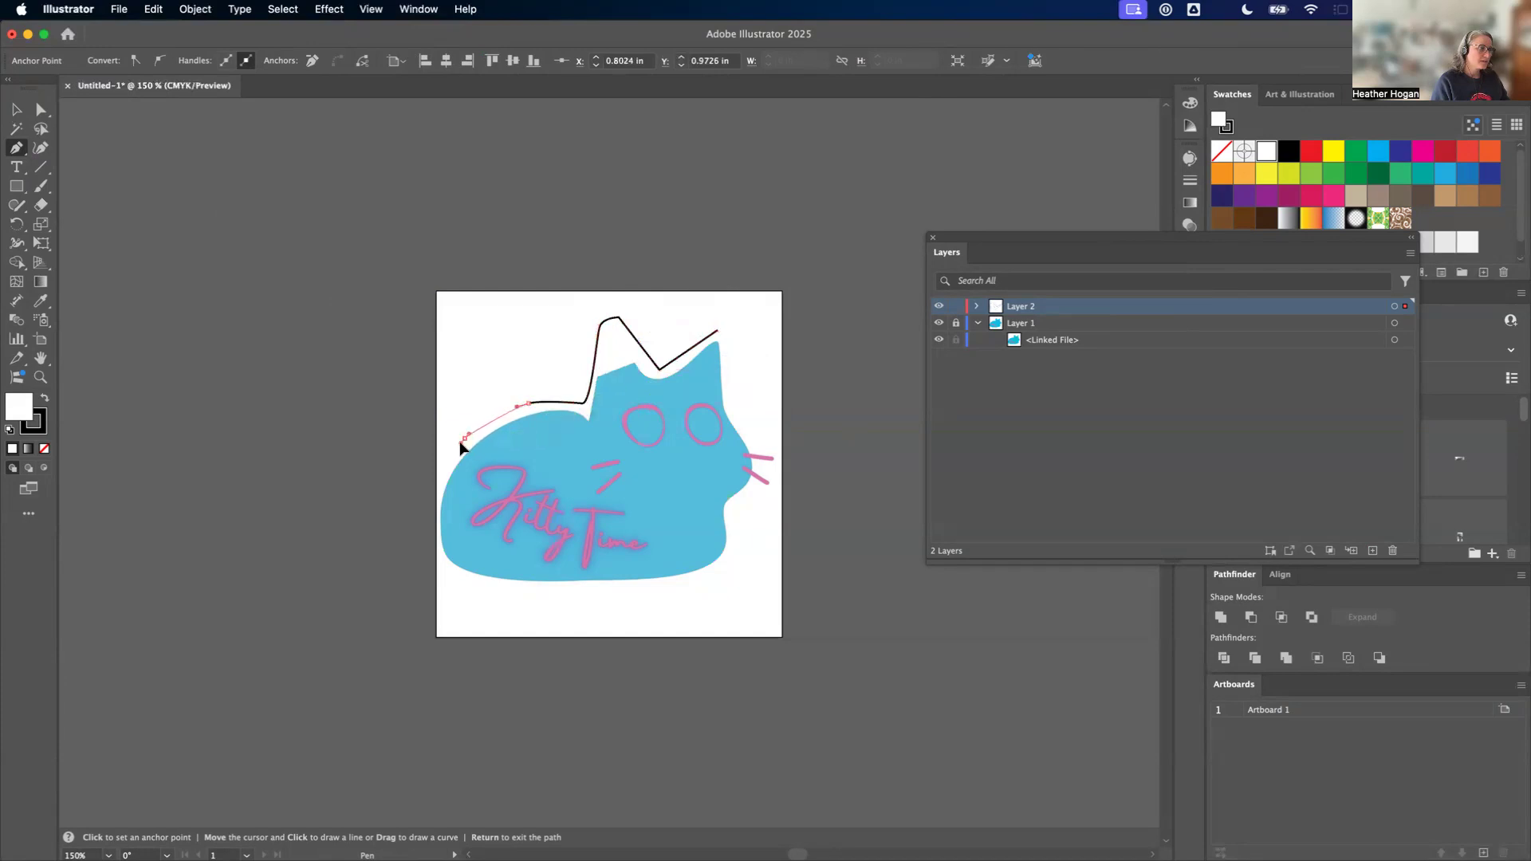
pyautogui.click(456, 450)
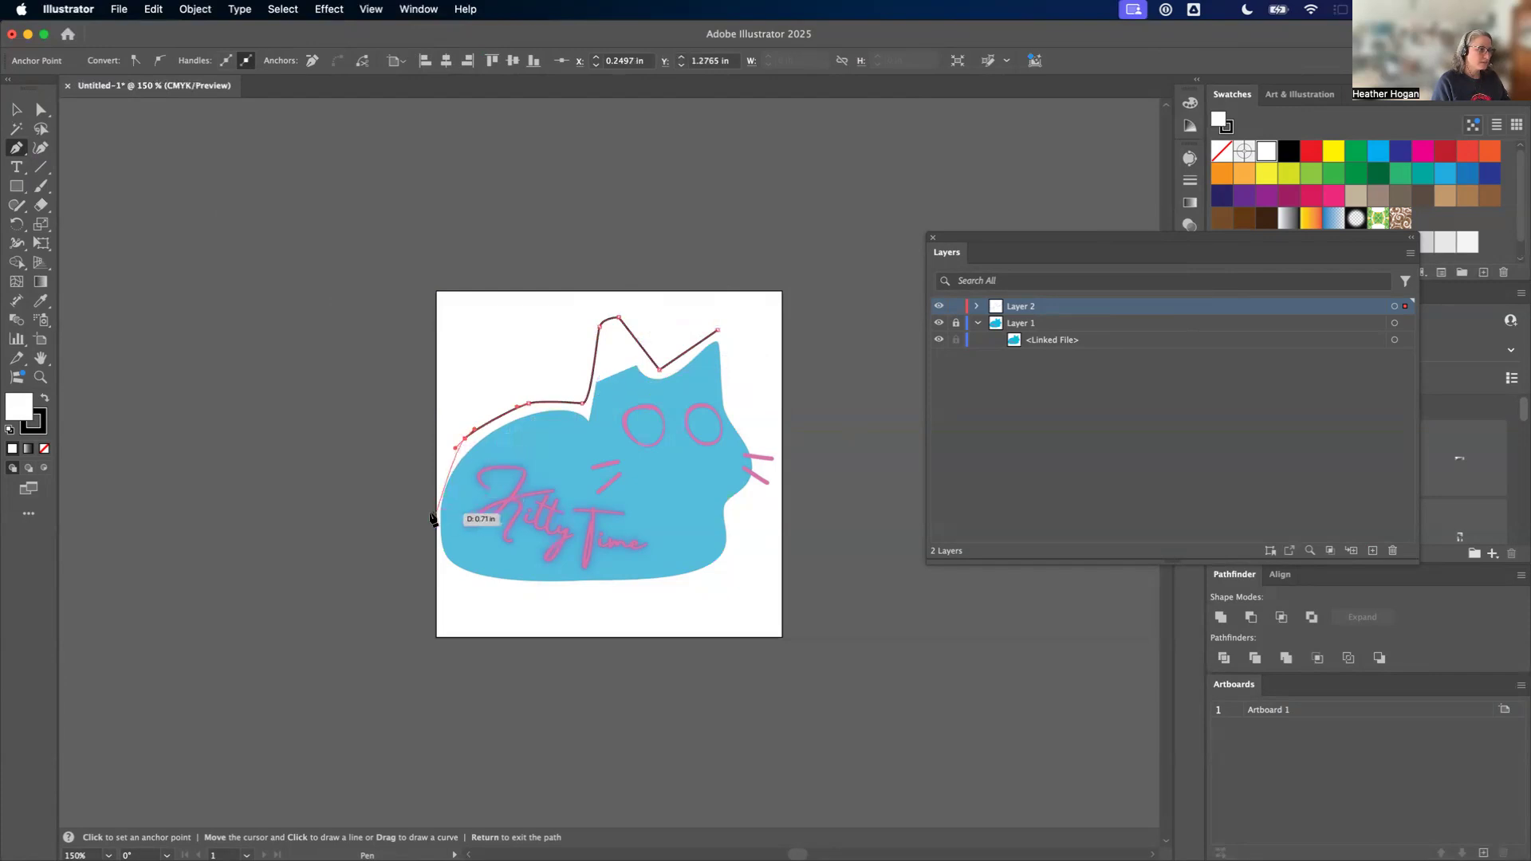
pyautogui.click(426, 516)
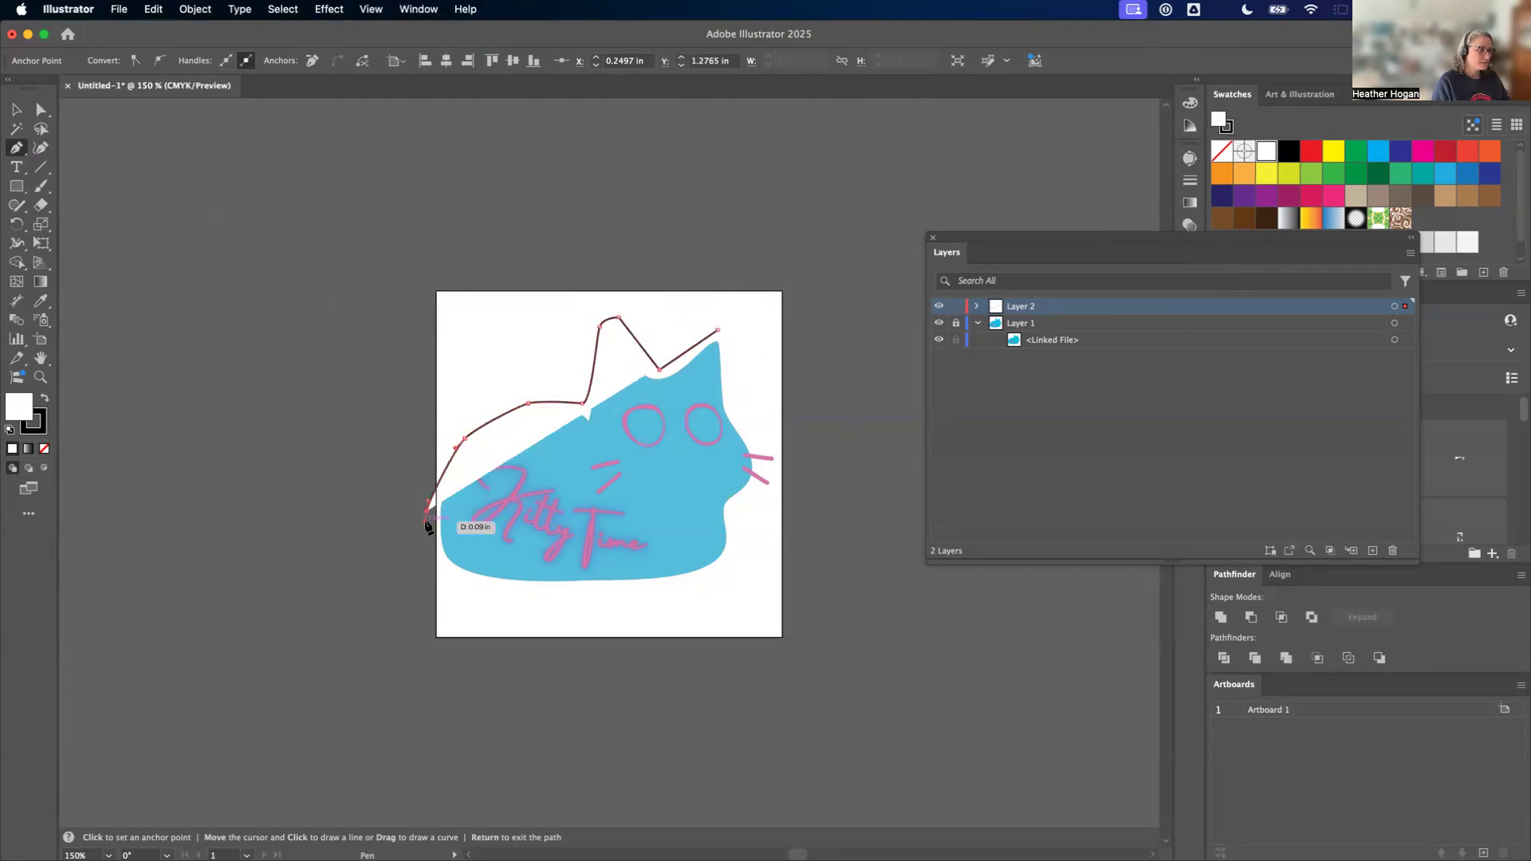
pyautogui.click(436, 563)
pyautogui.click(444, 570)
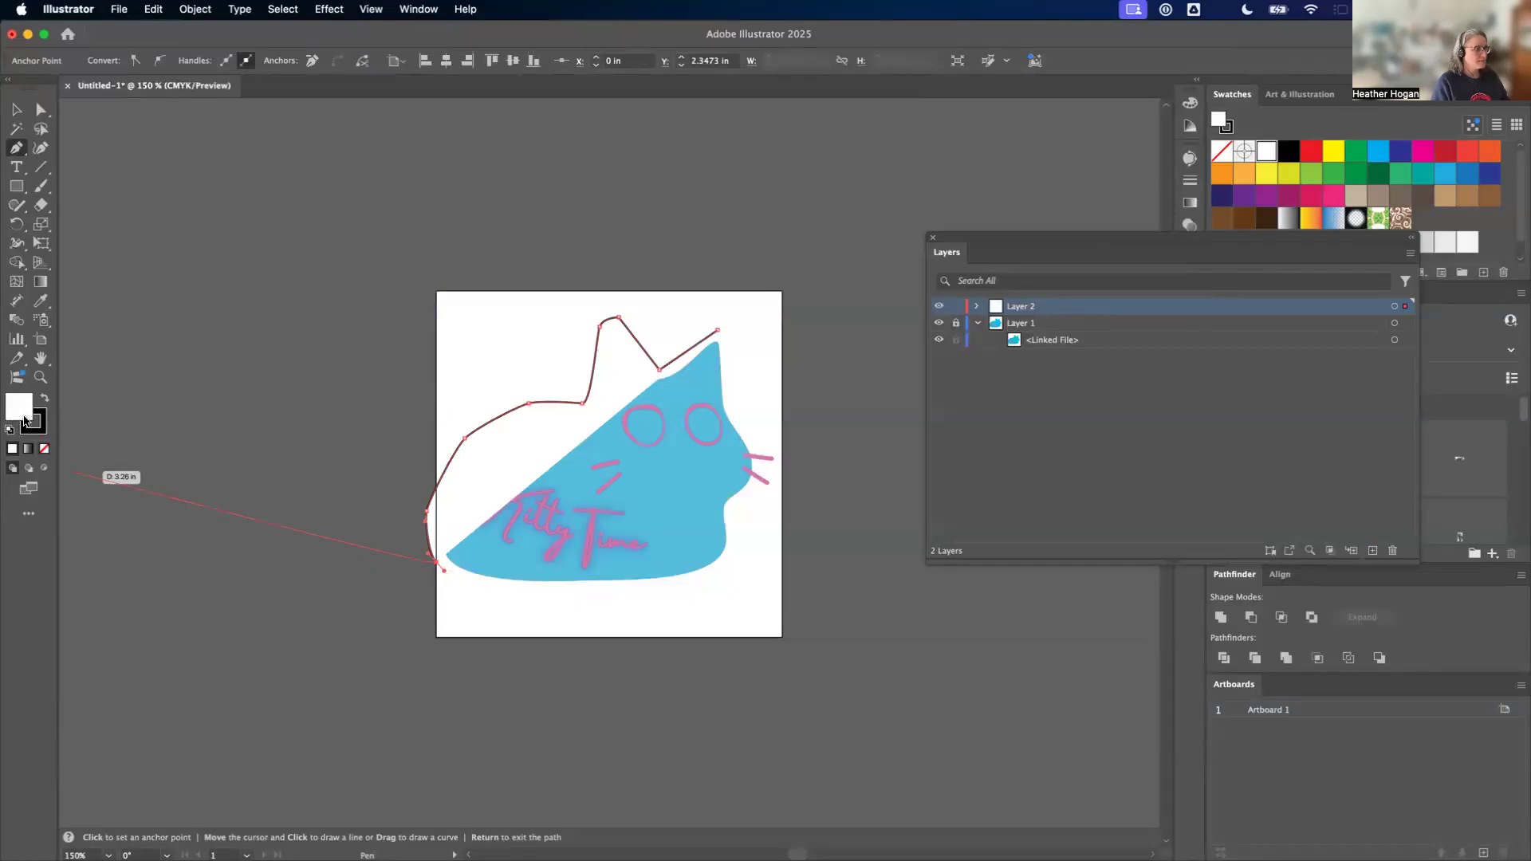
# Step: Set the outline's fill to none and continue tracing just below the cat's flat base
pyautogui.click(45, 450)
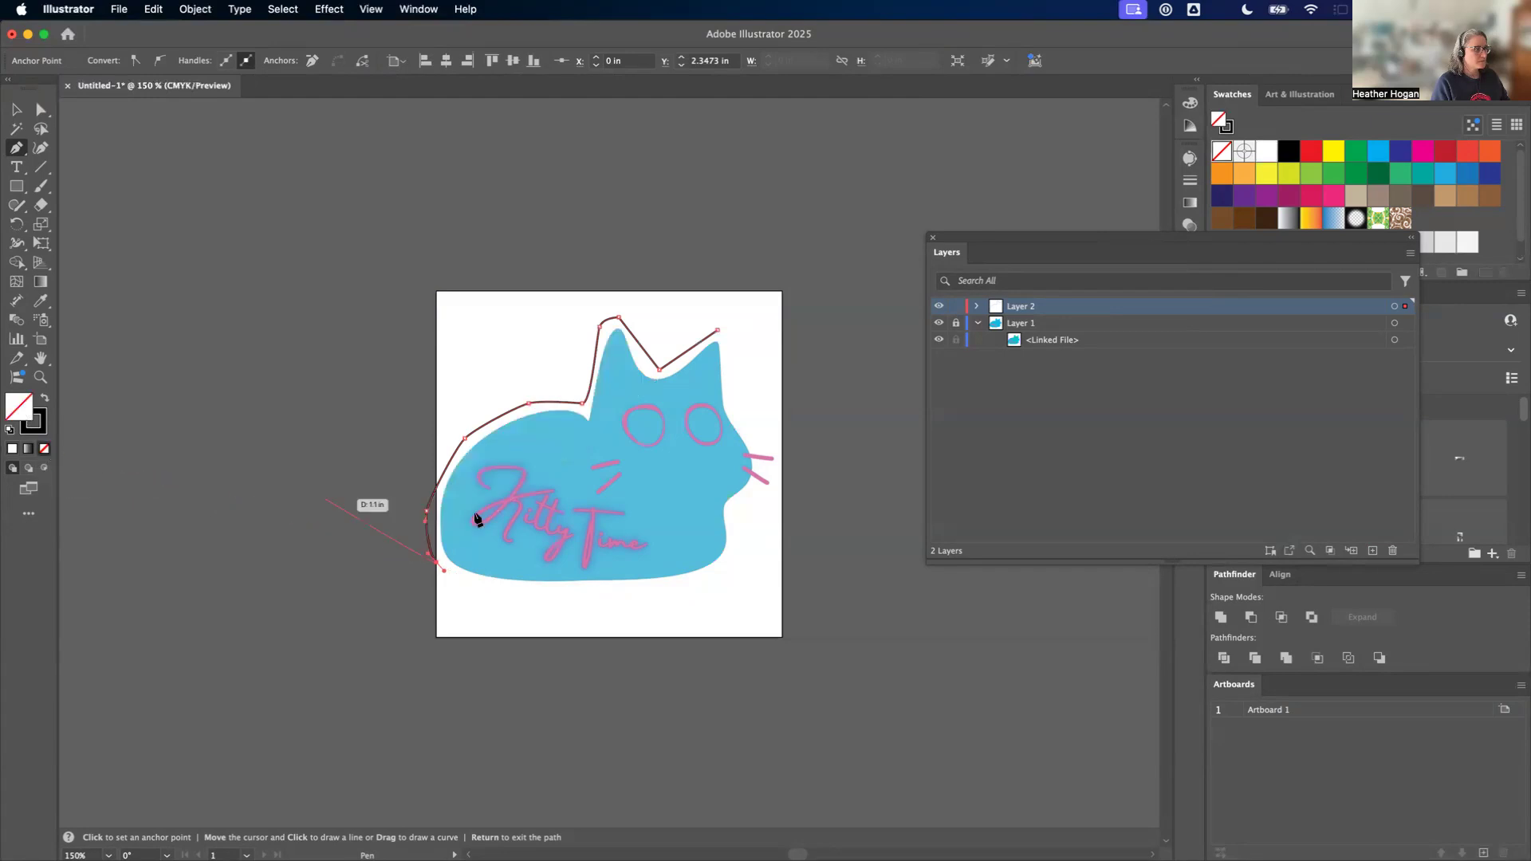
pyautogui.moveTo(487, 584); pyautogui.dragTo(495, 590)
pyautogui.click(592, 587)
pyautogui.click(682, 587)
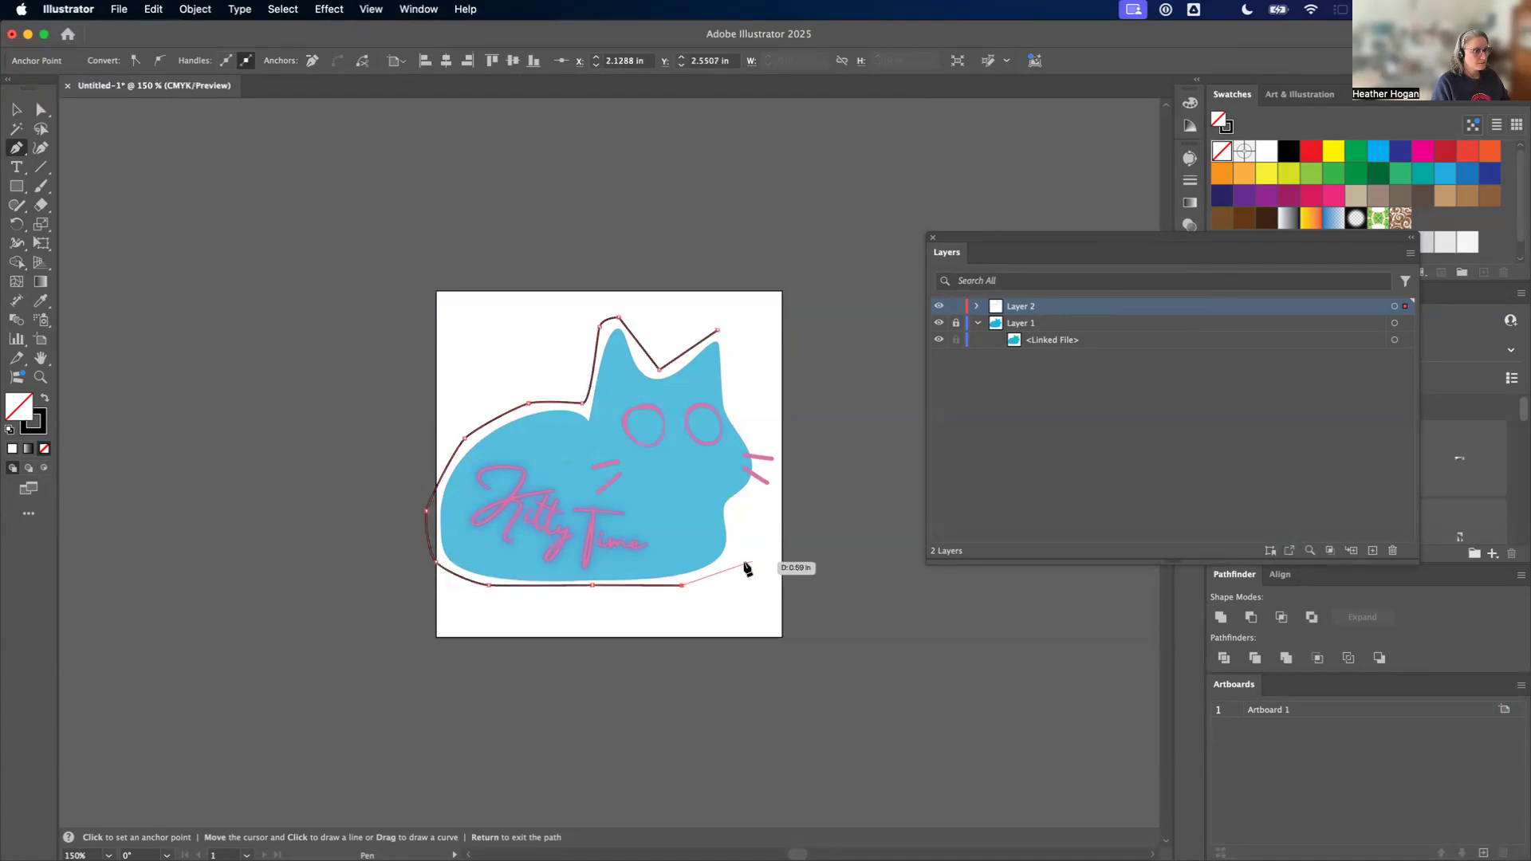
# Step: Trace the outline up the chest, around the right whiskers and along the face, closing it at the right ear's tip
pyautogui.moveTo(731, 564); pyautogui.dragTo(731, 552)
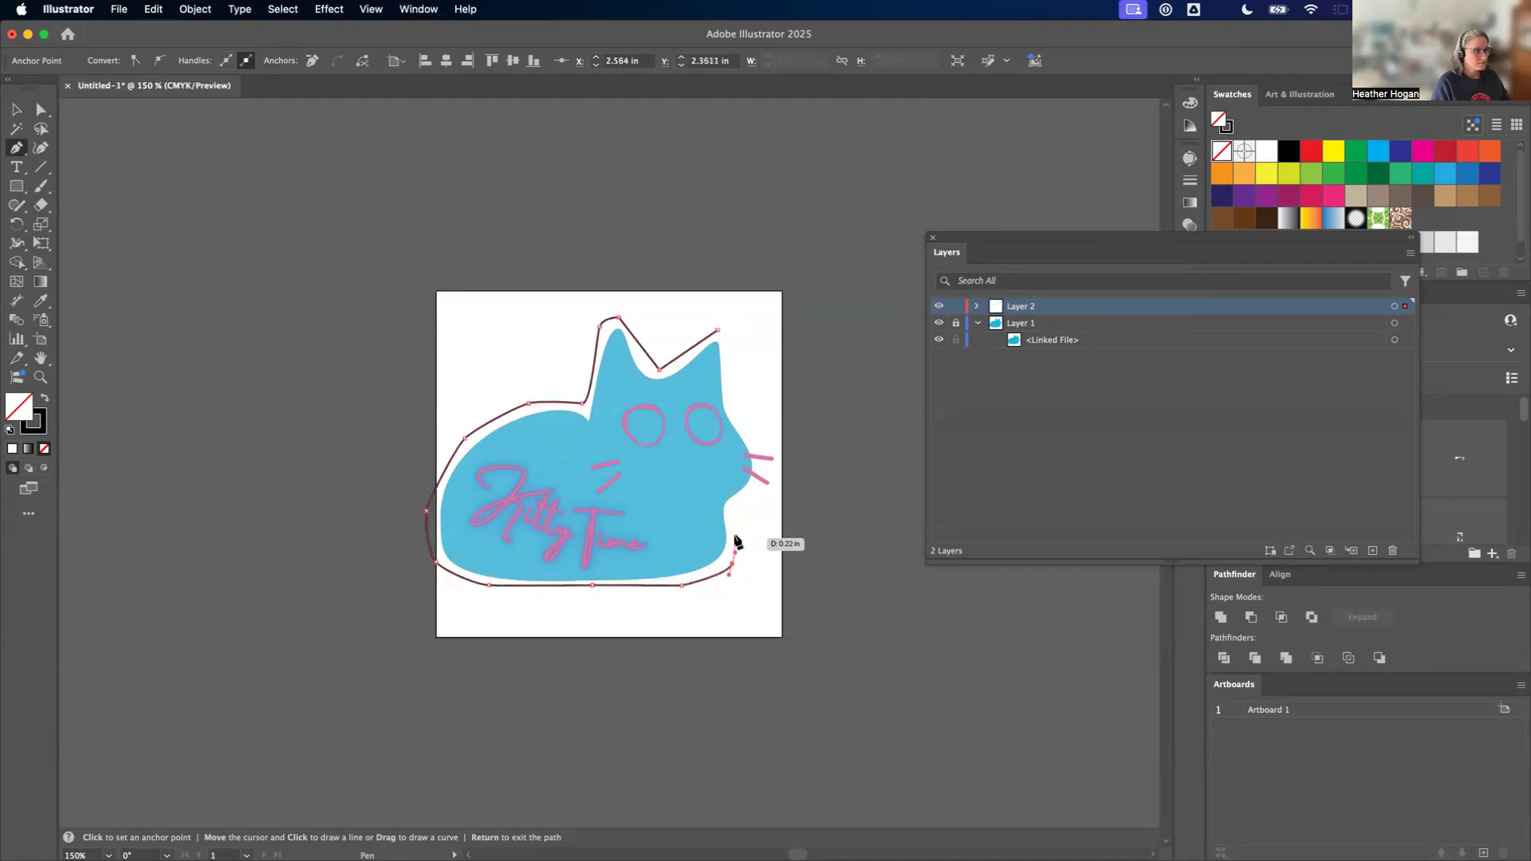
pyautogui.click(733, 520)
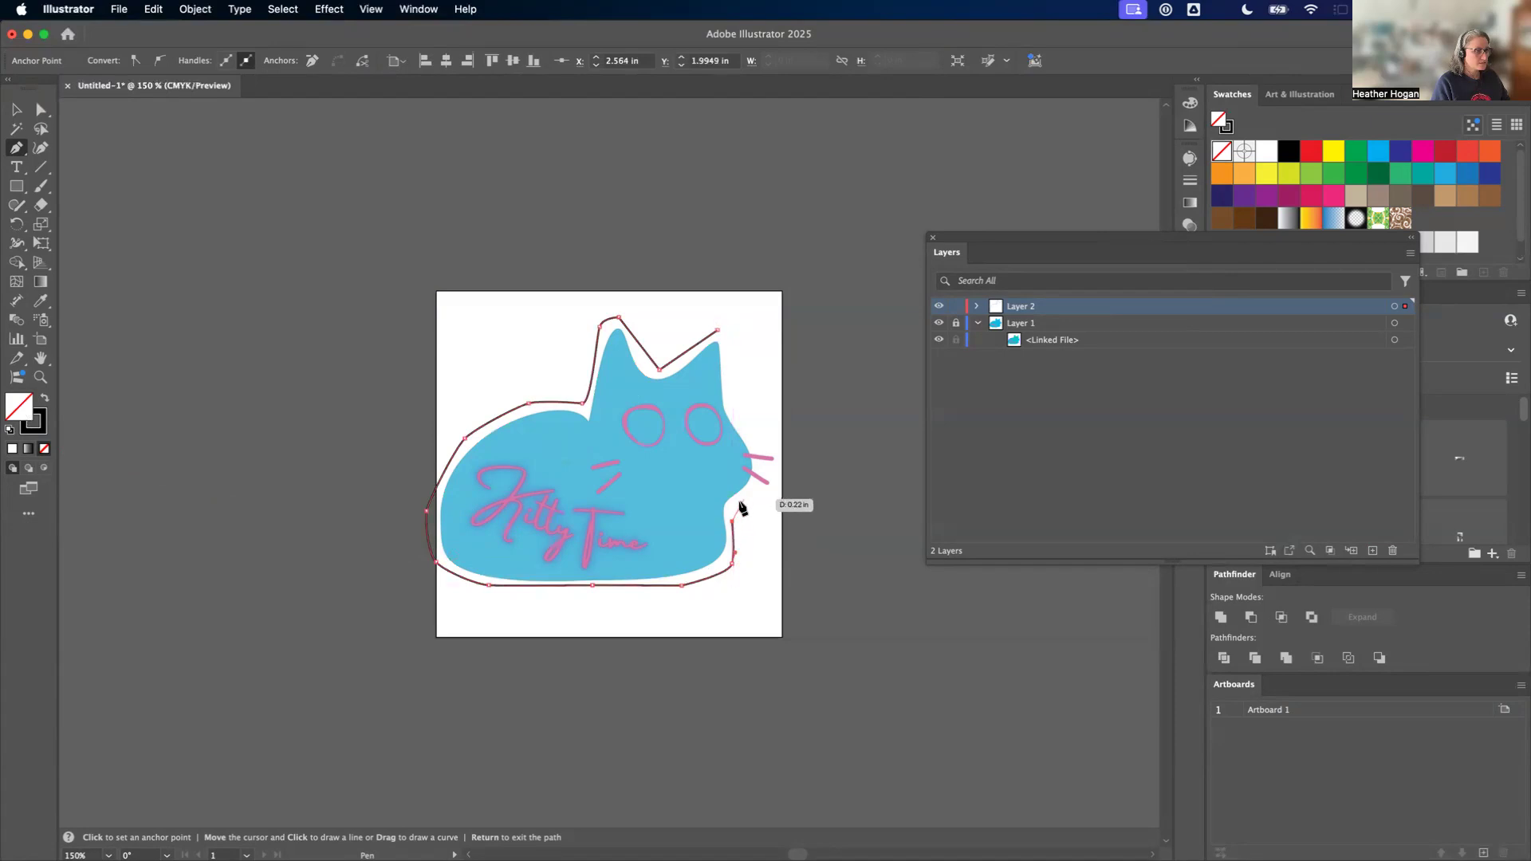
pyautogui.moveTo(738, 505); pyautogui.dragTo(781, 449)
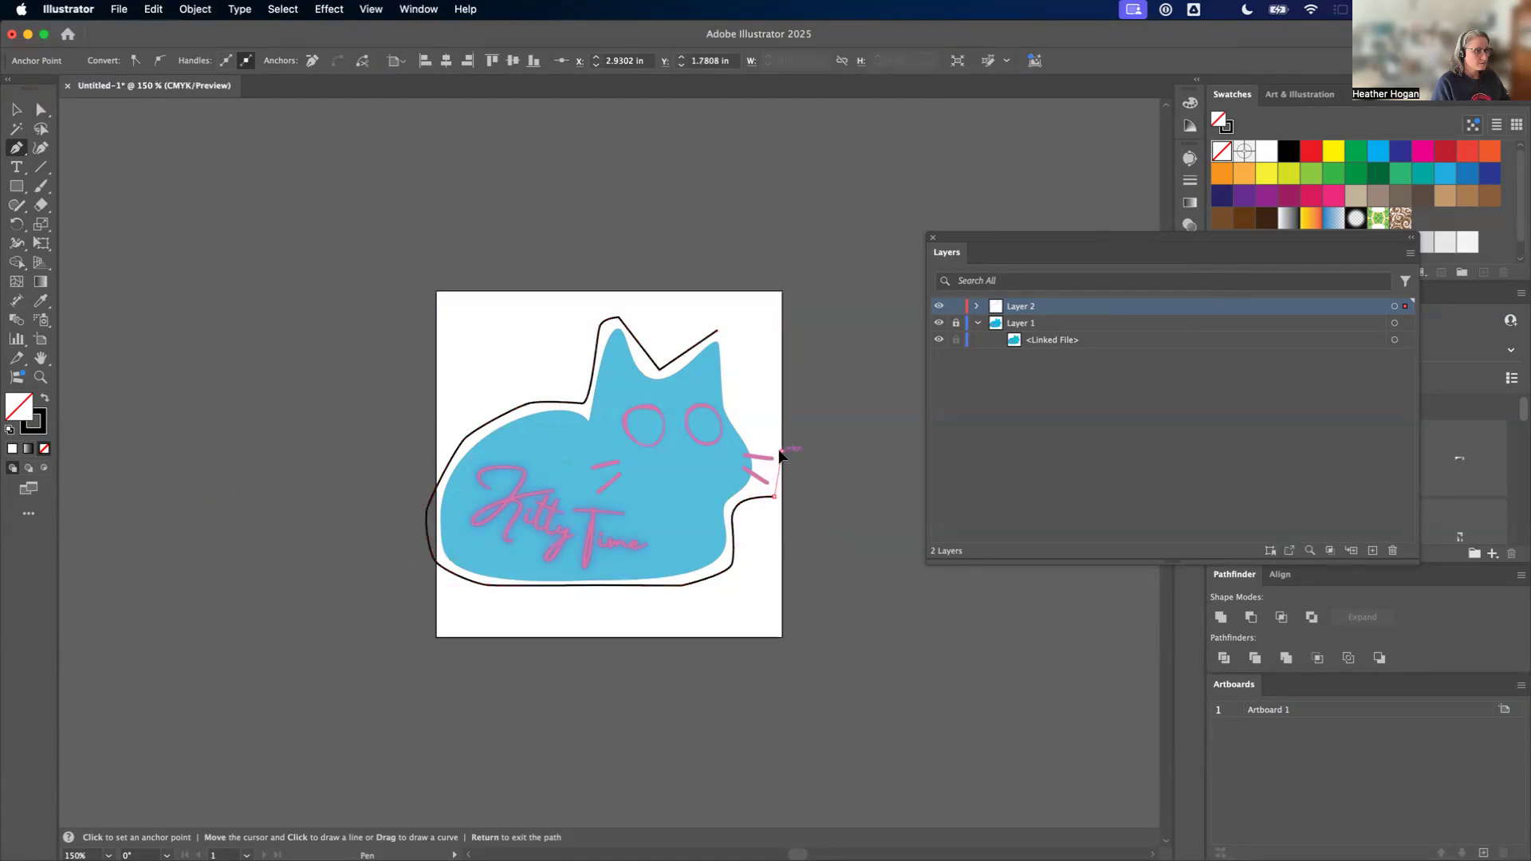
pyautogui.click(751, 437)
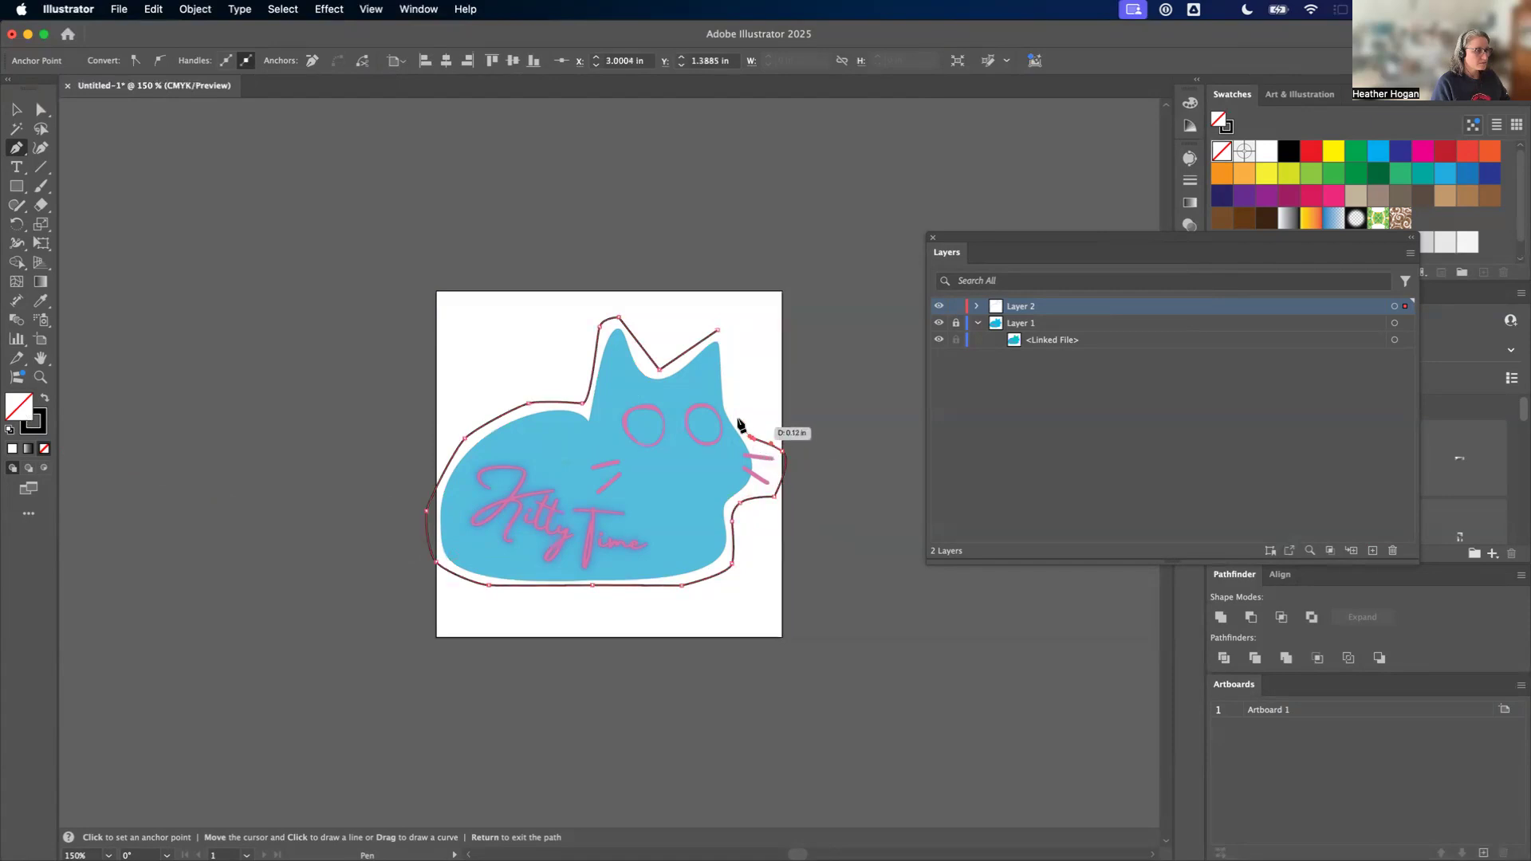
pyautogui.moveTo(728, 405); pyautogui.dragTo(727, 333)
pyautogui.click(719, 331)
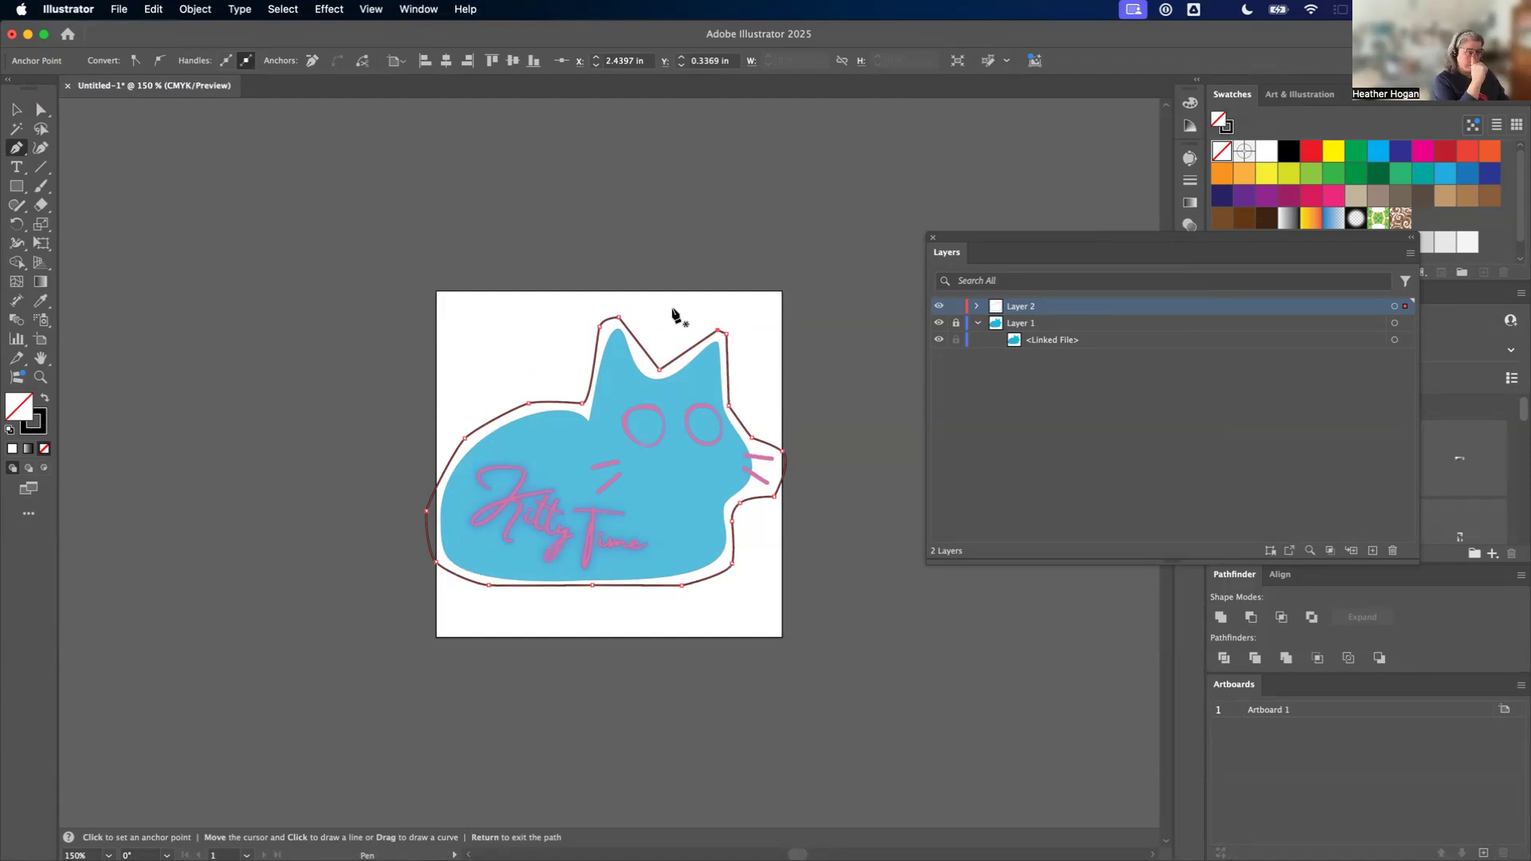
# Step: Use Direct Selection to move the outline's anchor below the right whiskers to about X 2.92 in, Y 1.72 in
pyautogui.click(41, 110)
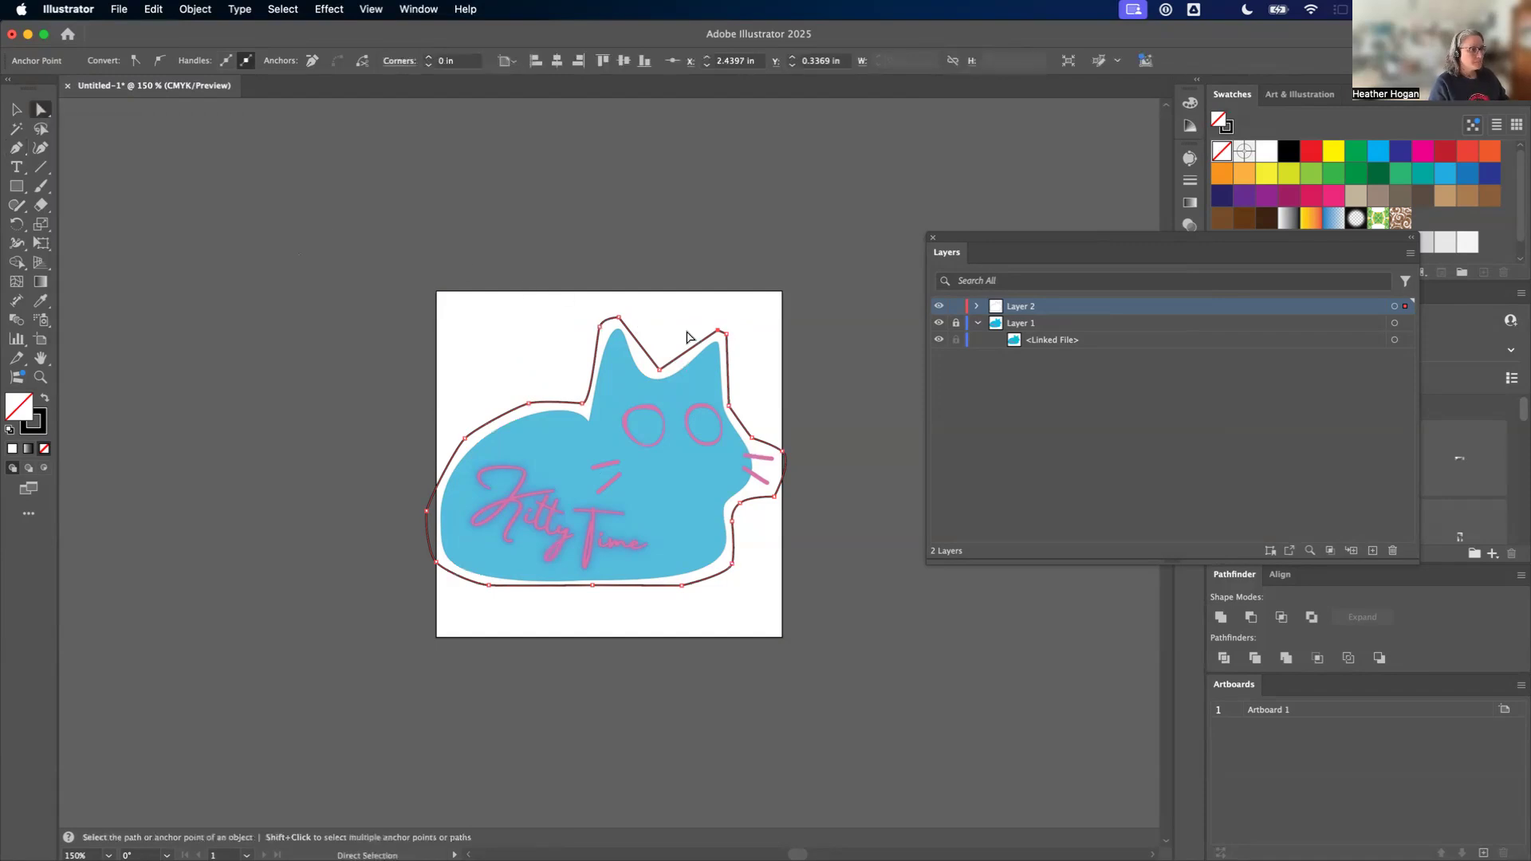
pyautogui.click(727, 334)
pyautogui.moveTo(719, 335); pyautogui.dragTo(732, 334)
pyautogui.click(759, 425)
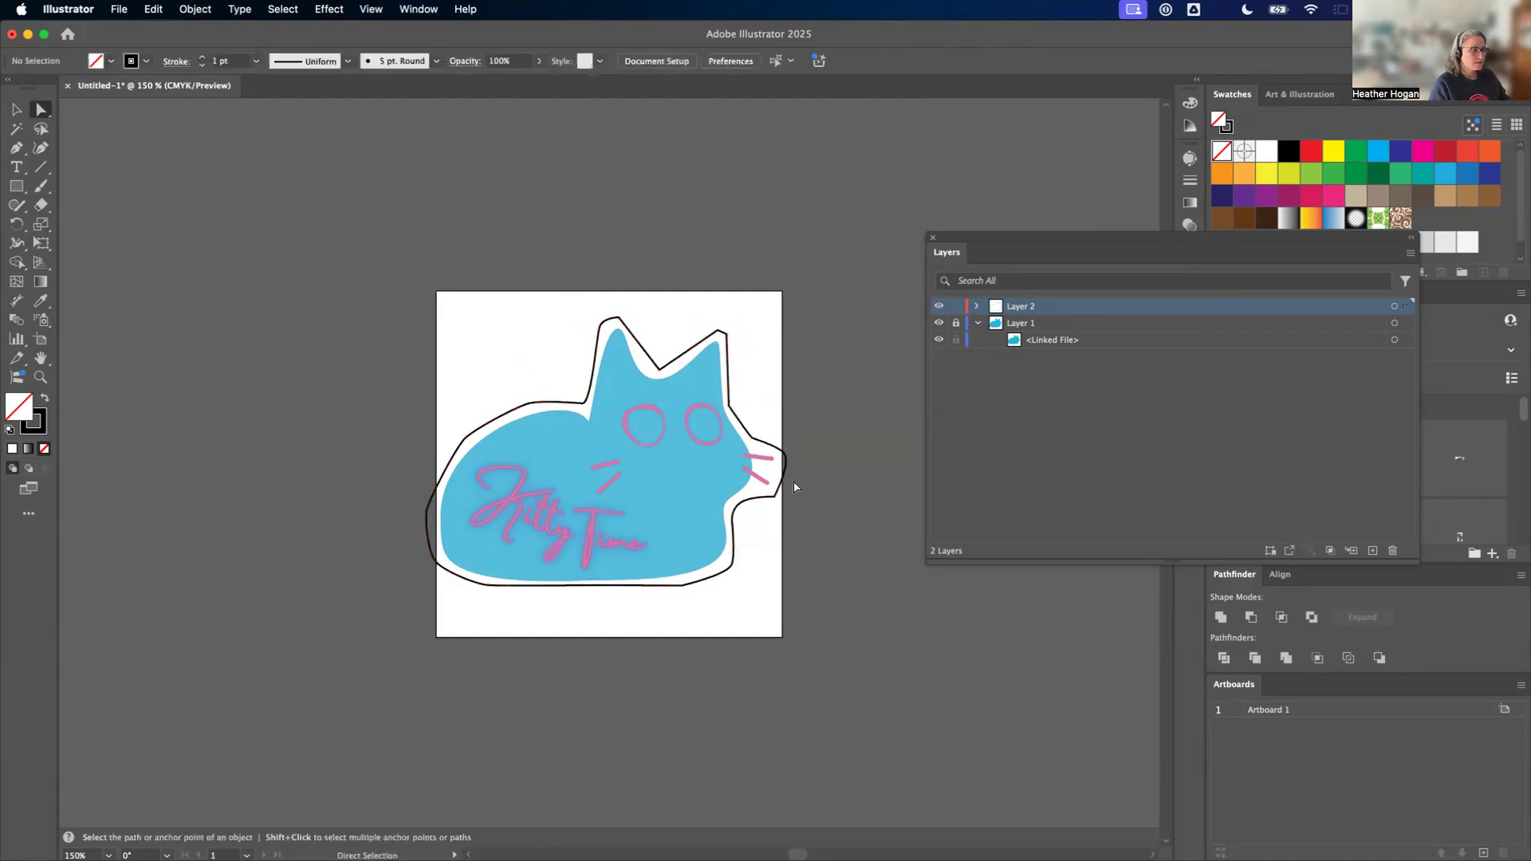
pyautogui.click(774, 498)
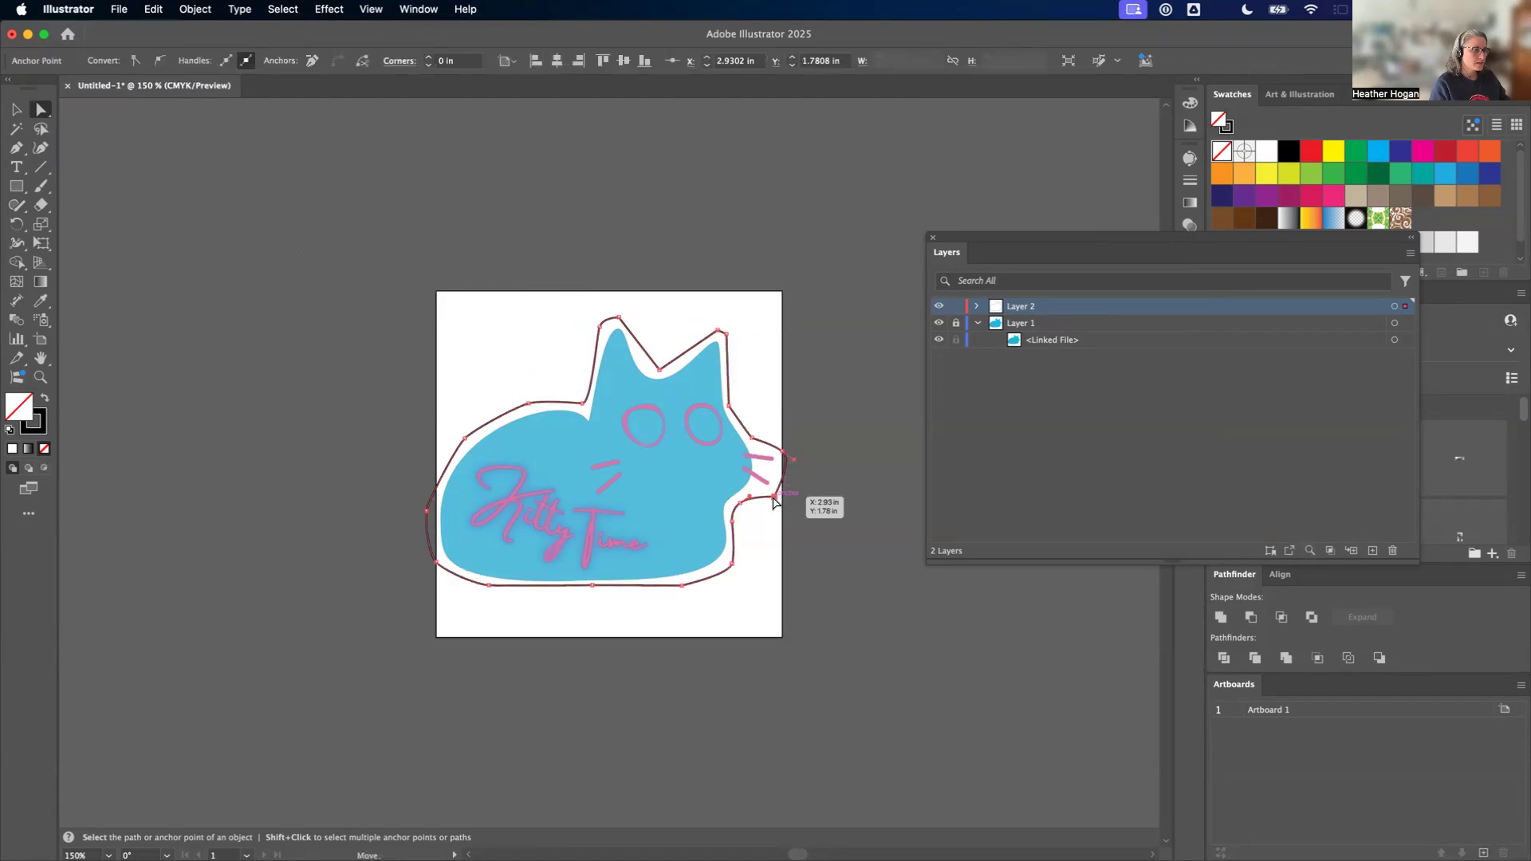
pyautogui.moveTo(774, 495); pyautogui.dragTo(772, 488)
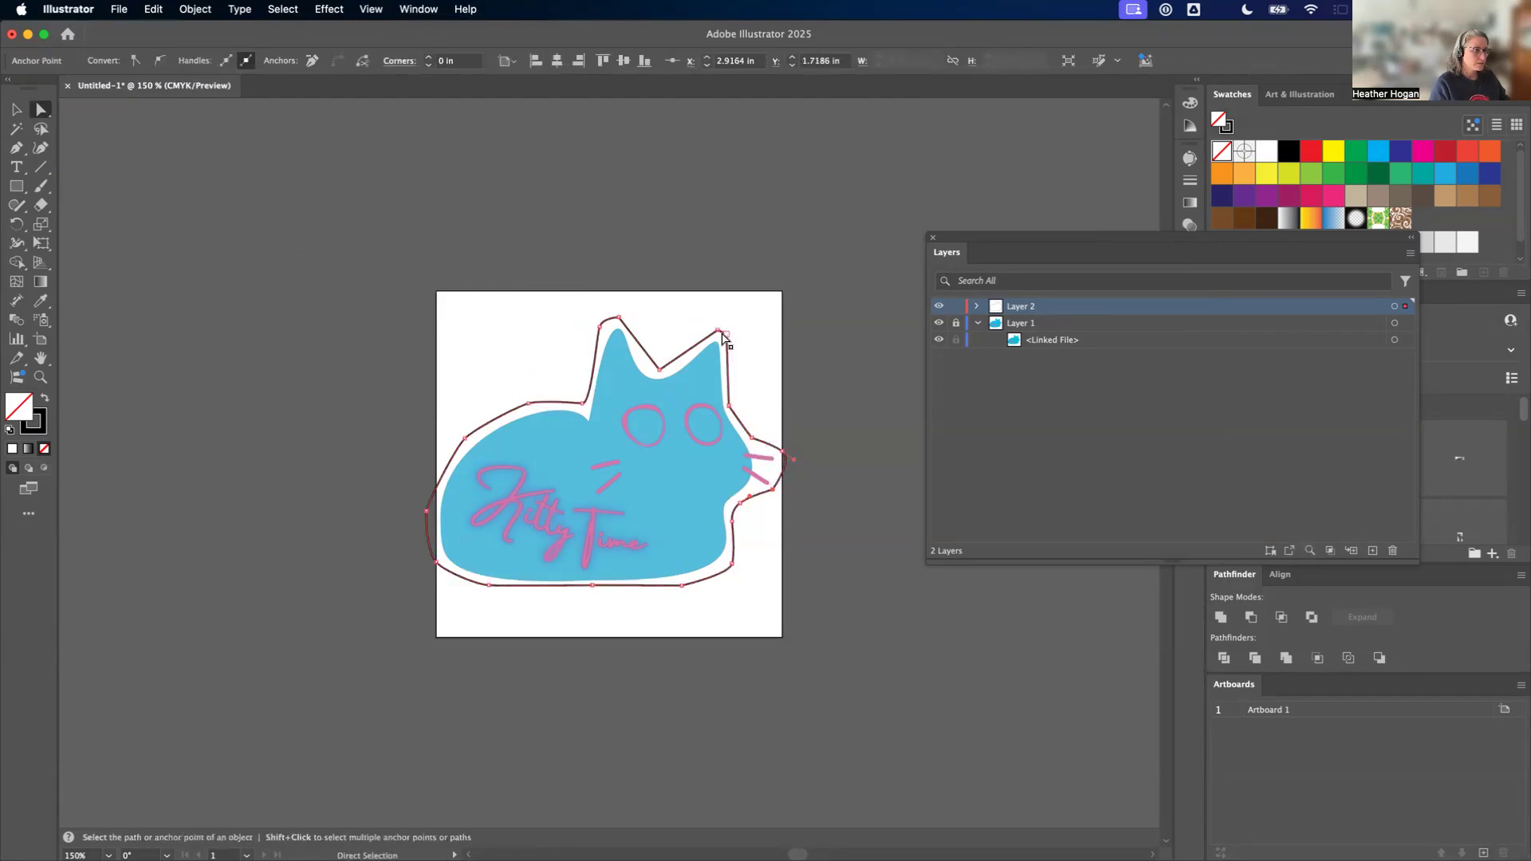
# Step: Convert the outline's anchor between the two ears to a smooth point so it follows the head's curve, and deselect the path
pyautogui.click(618, 318)
pyautogui.click(661, 369)
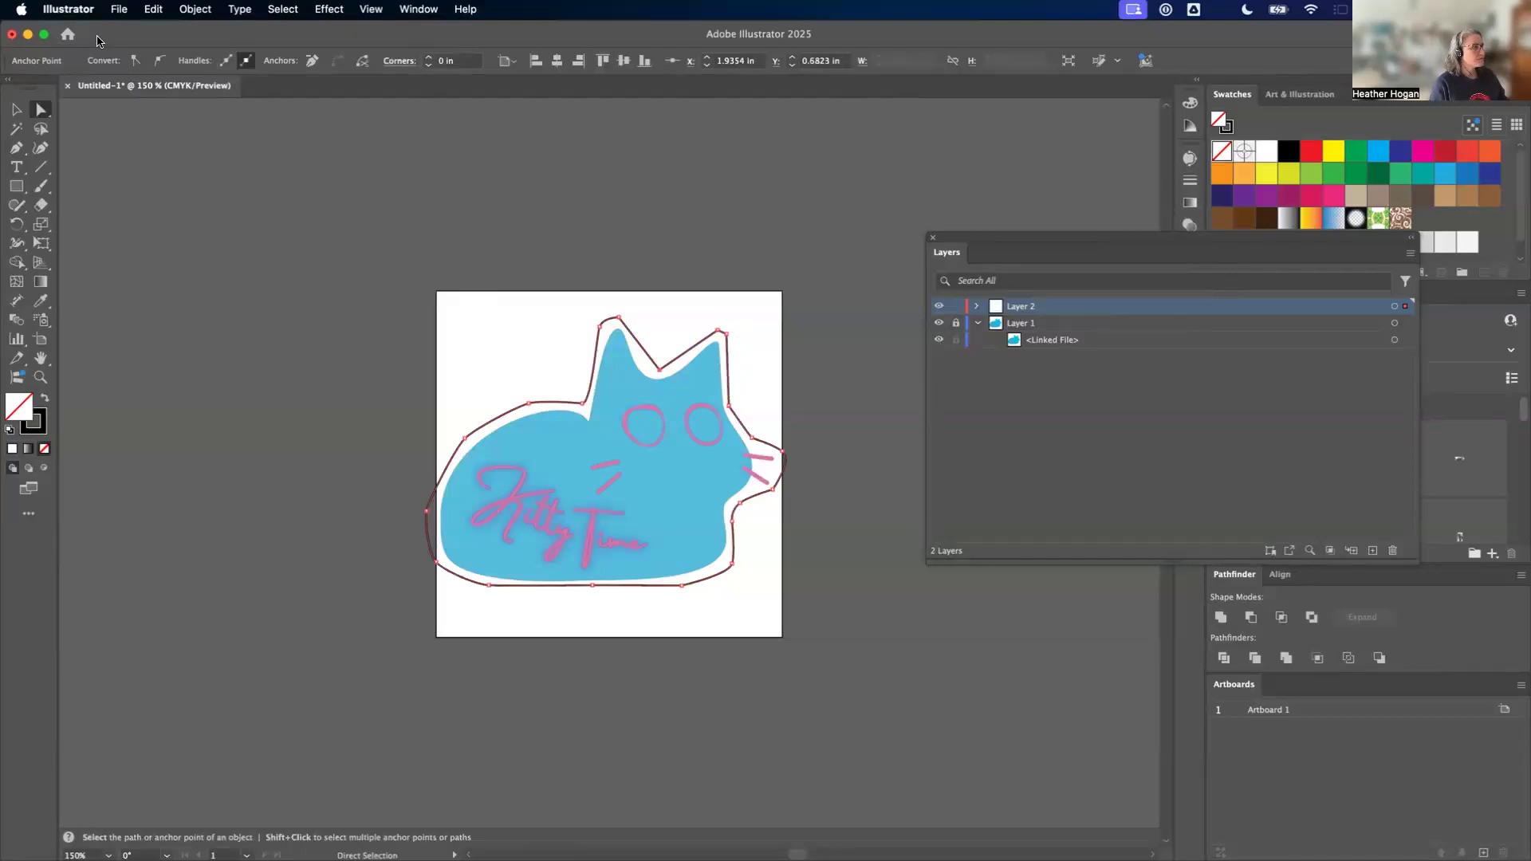
pyautogui.click(158, 61)
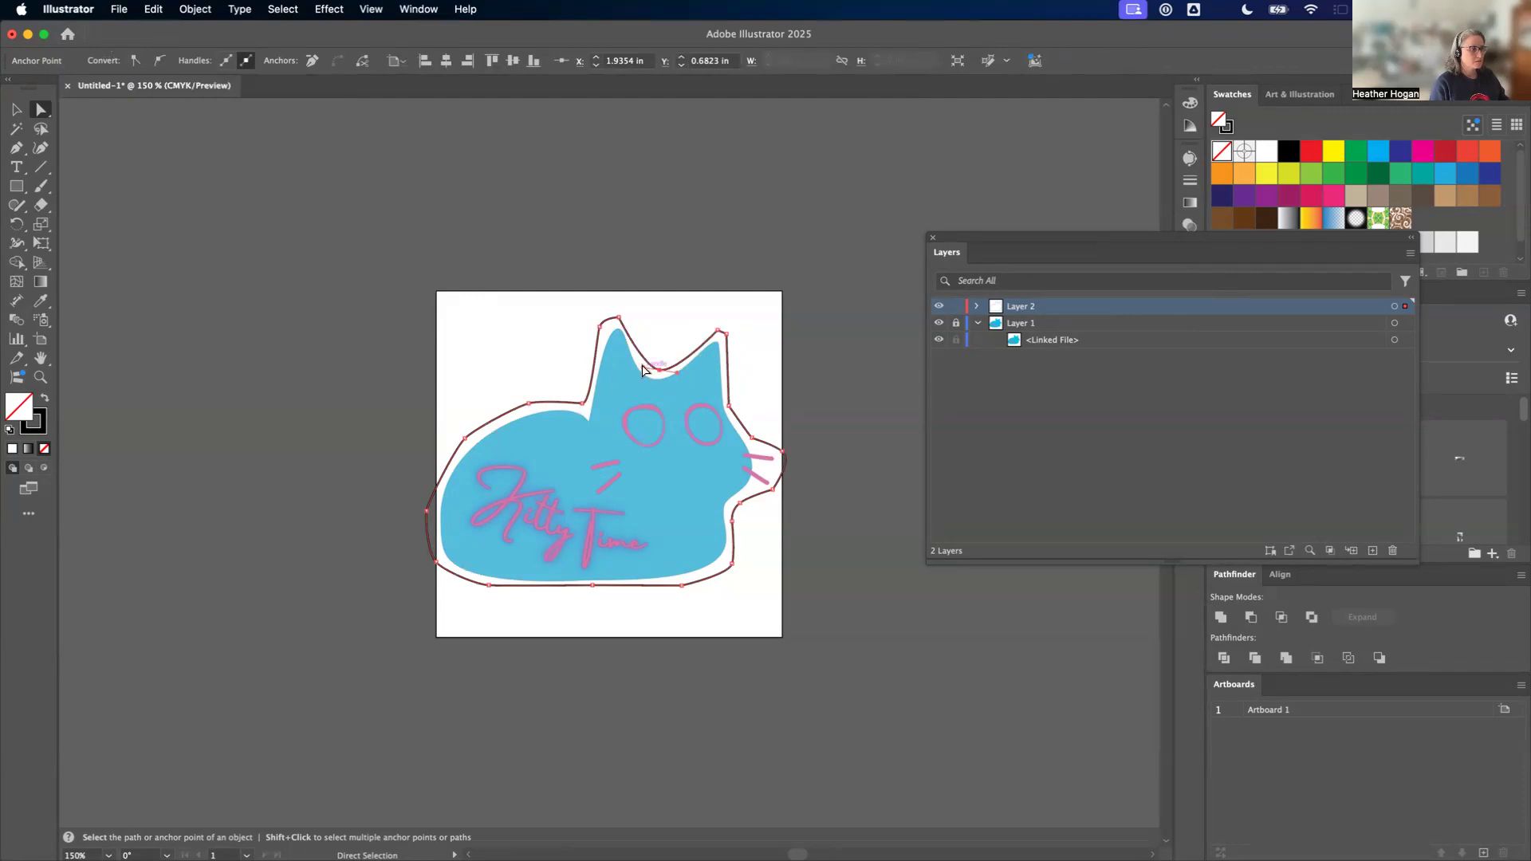
pyautogui.moveTo(643, 366); pyautogui.dragTo(642, 368)
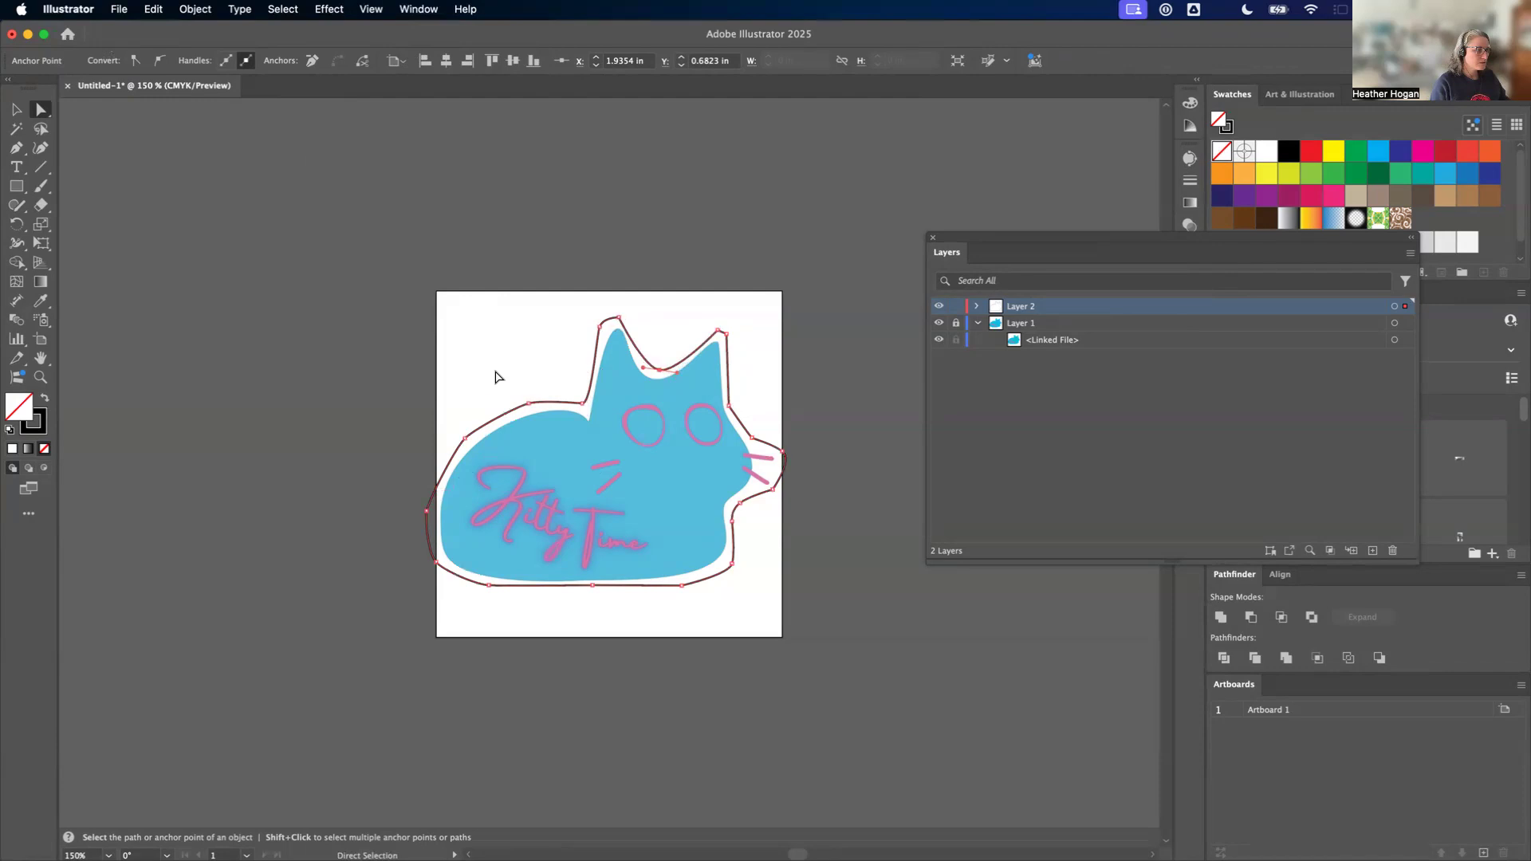
pyautogui.click(489, 371)
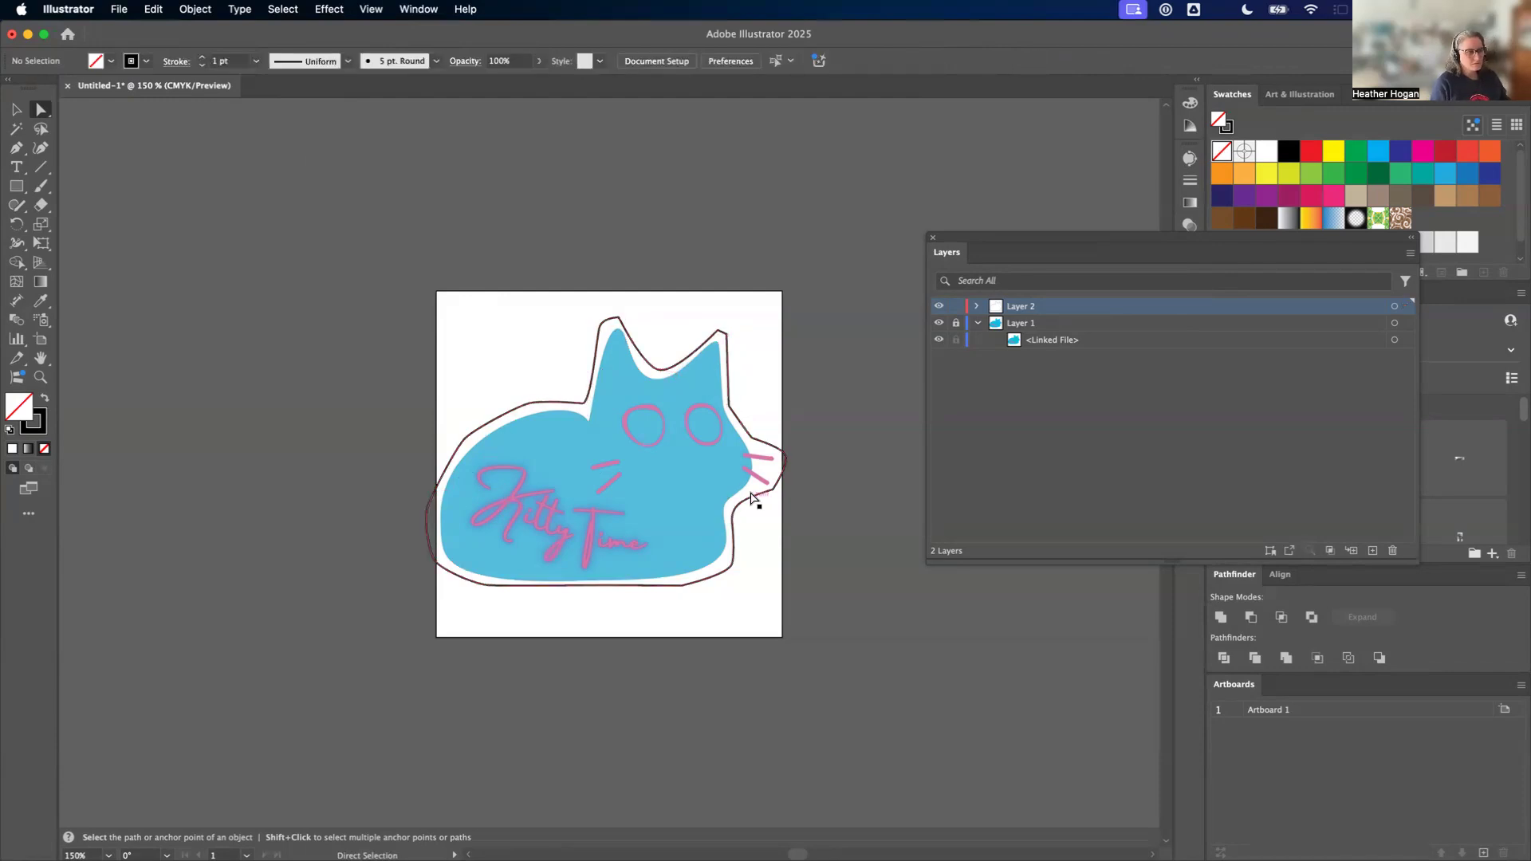
# Step: Unlock Layer 1 and scale the image and outline together to about 2.9 × 2.79 in, placed centrally on the artboard
pyautogui.press('v')
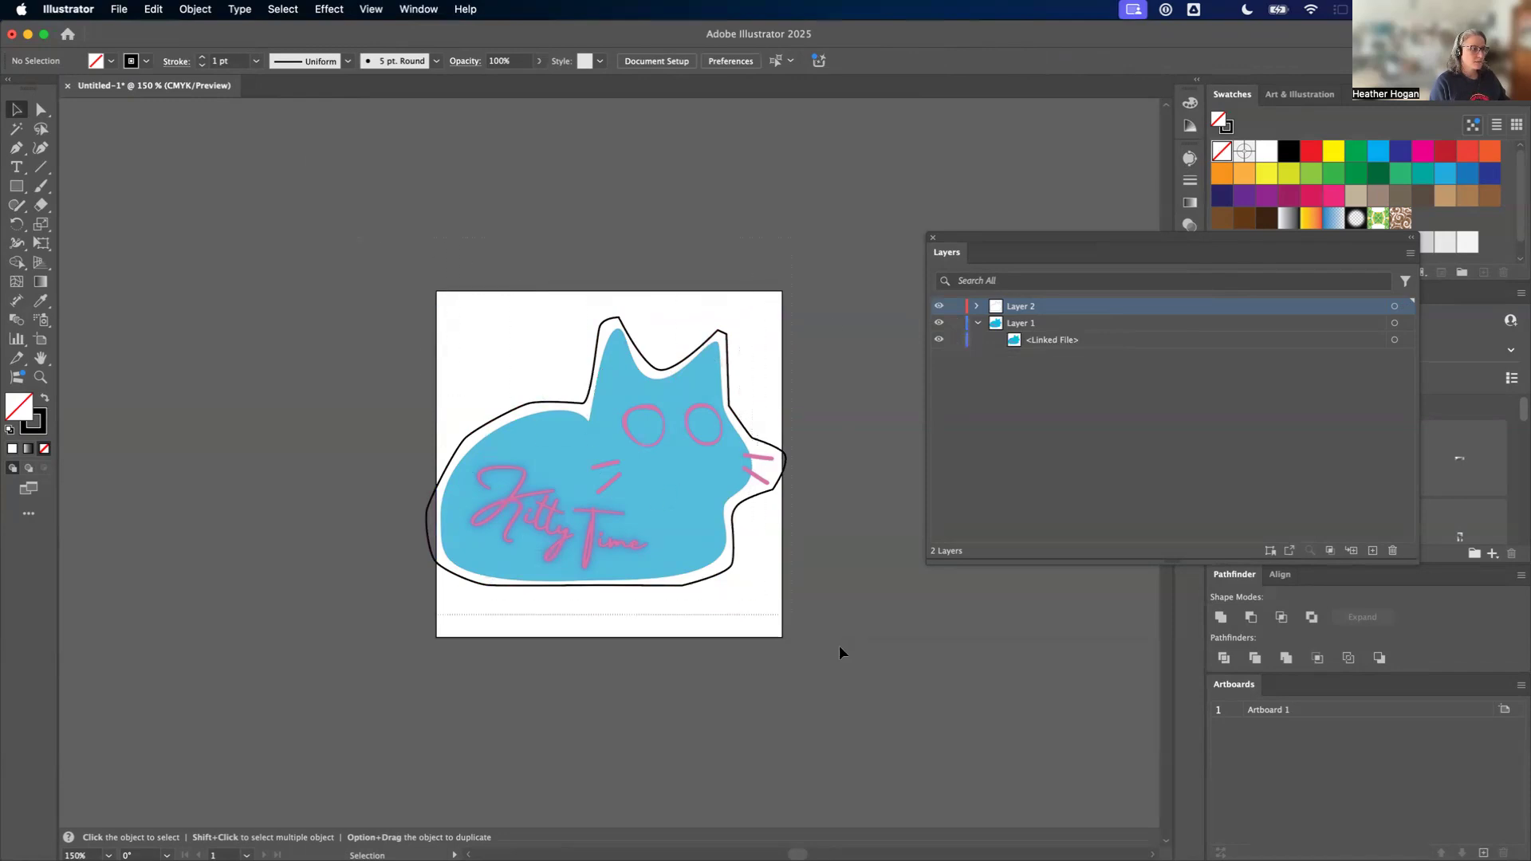
pyautogui.press('super+a')
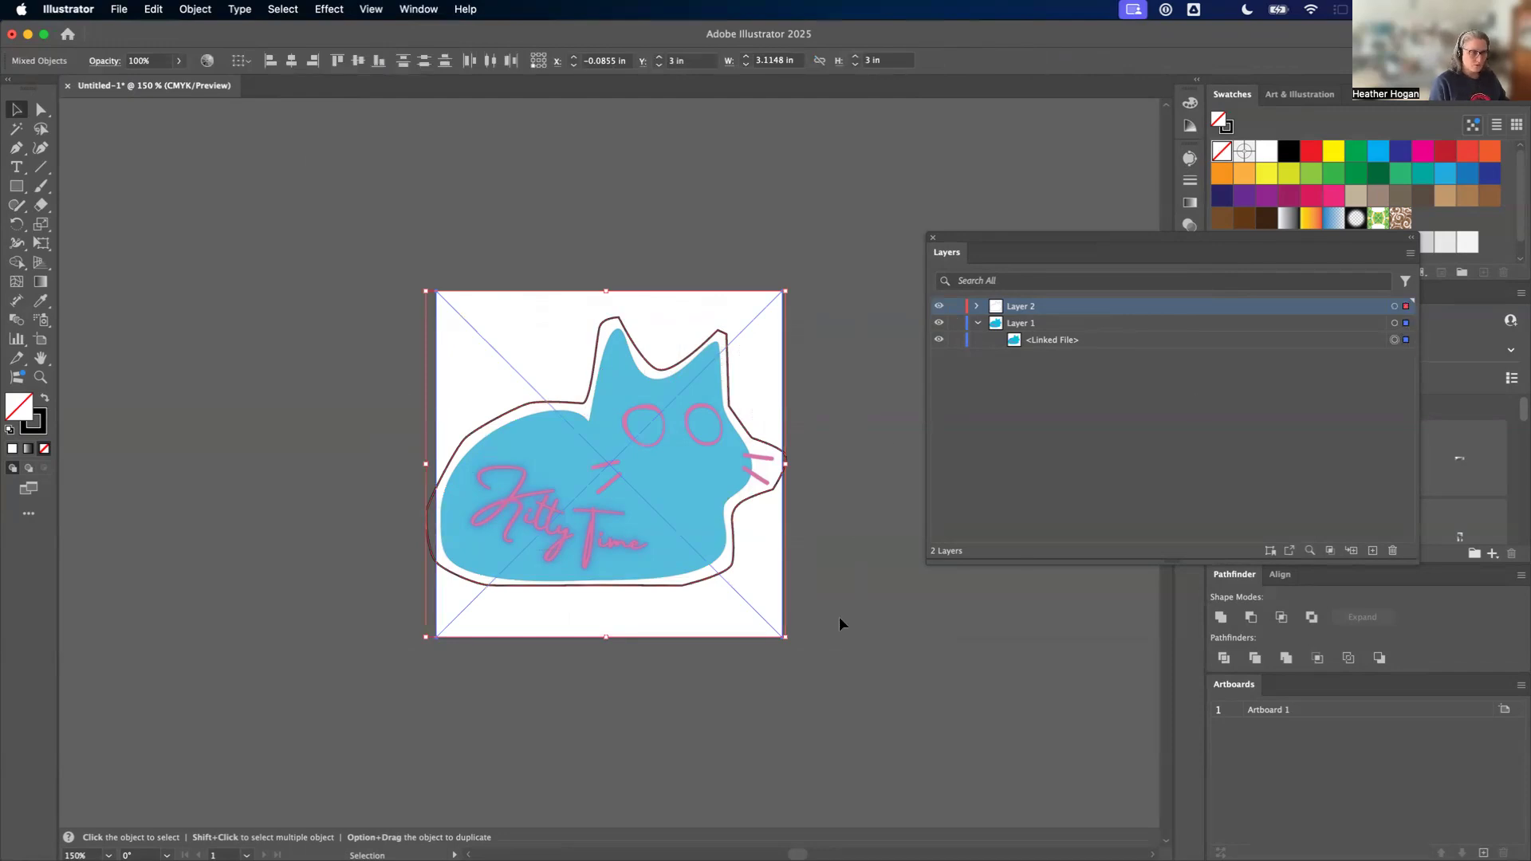
pyautogui.moveTo(785, 638); pyautogui.dragTo(759, 612)
pyautogui.moveTo(680, 505); pyautogui.dragTo(700, 514)
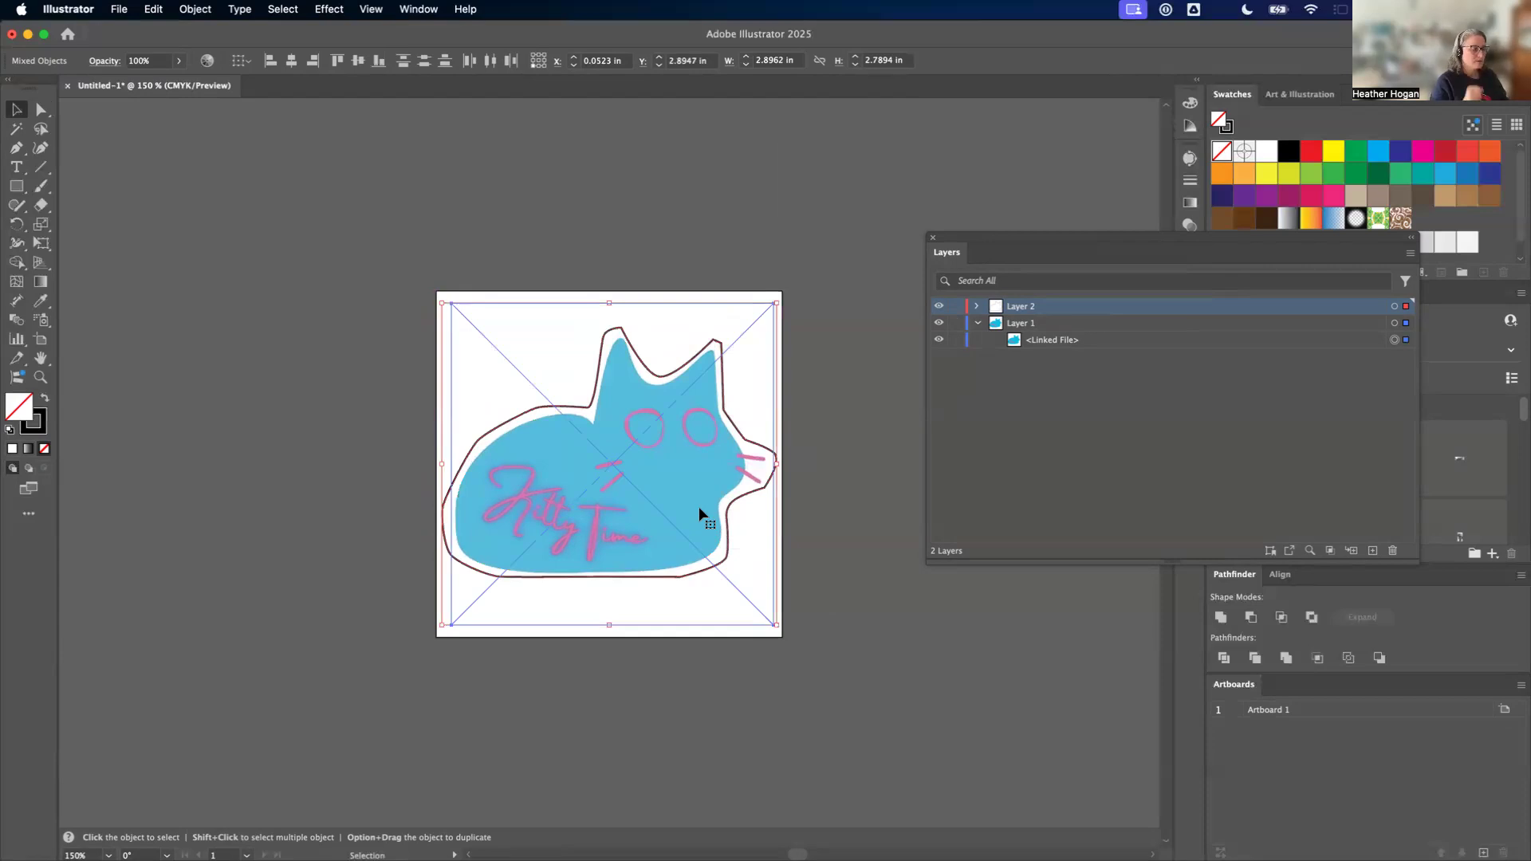
pyautogui.press('super+minus')
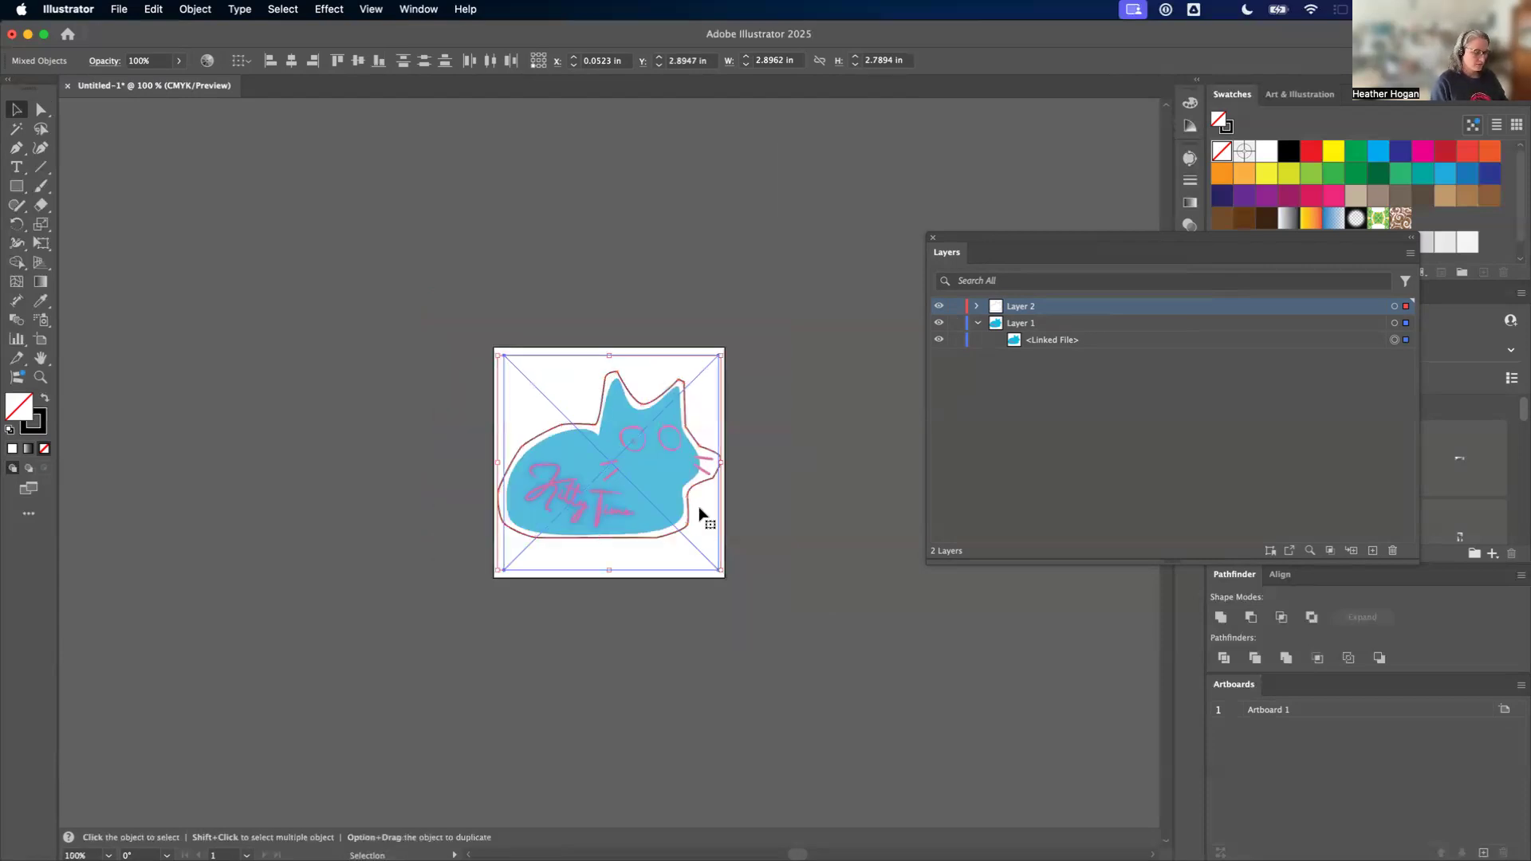
pyautogui.click(762, 554)
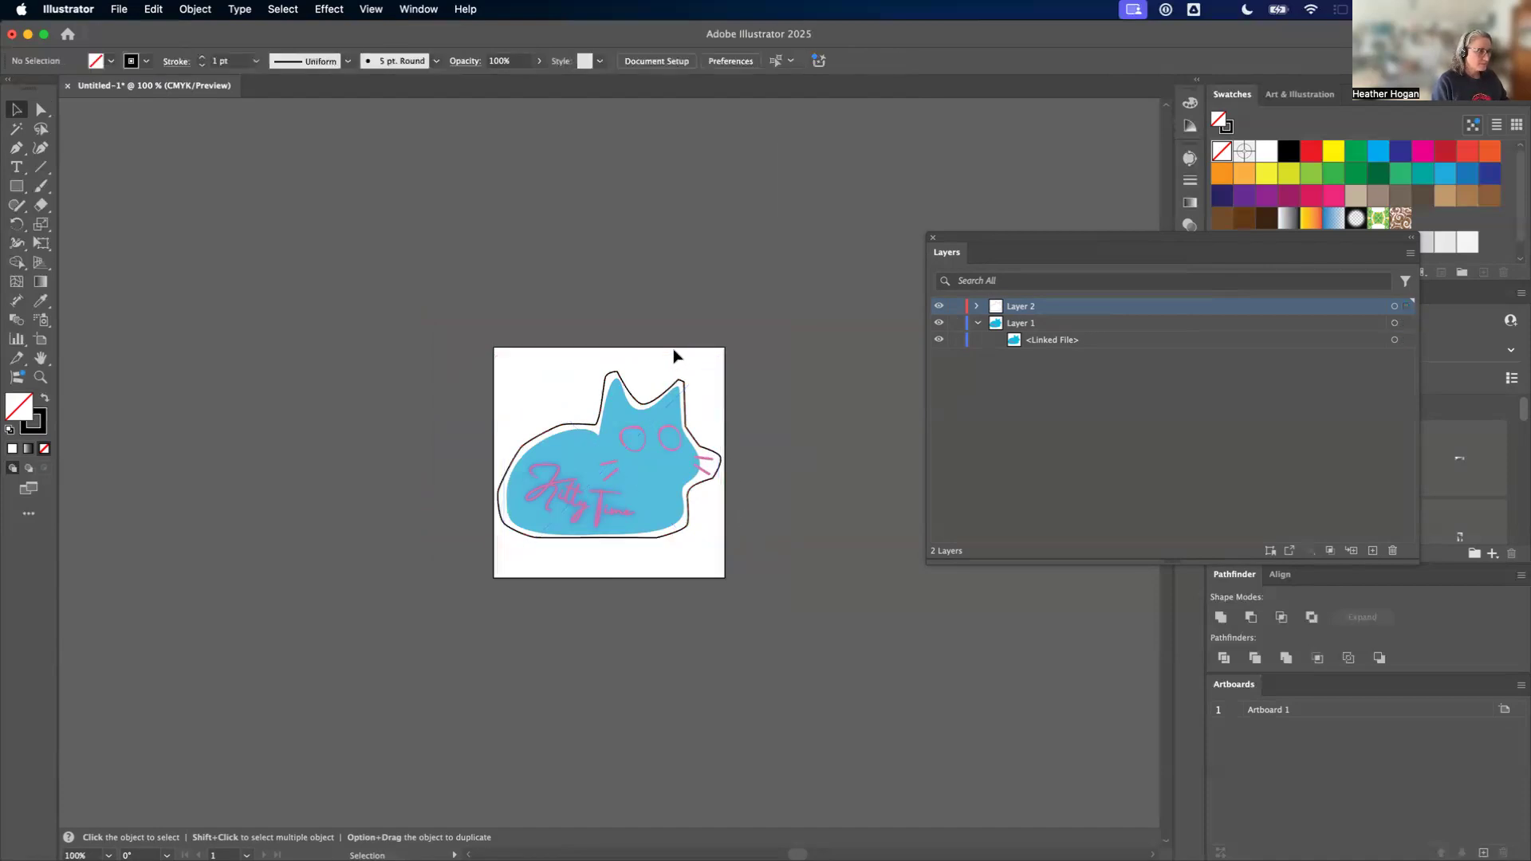
# Step: Move the image and outline up to the artboard's upper edge, and shorten the artboard from below to about 2.34 in high
pyautogui.moveTo(372, 310); pyautogui.dragTo(745, 581)
pyautogui.moveTo(660, 510); pyautogui.dragTo(659, 490)
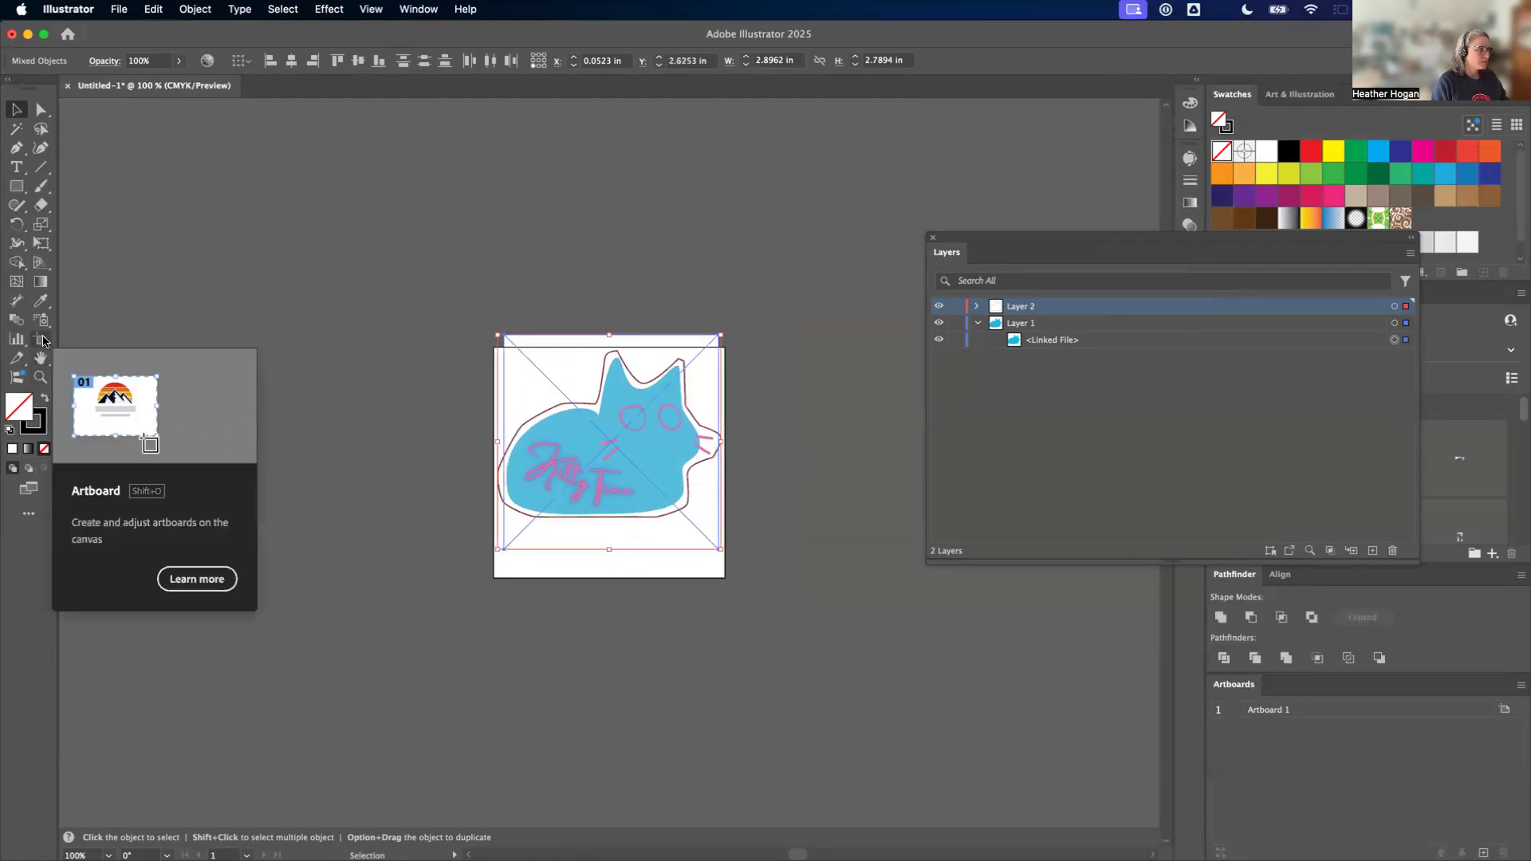
pyautogui.click(42, 339)
pyautogui.moveTo(611, 577); pyautogui.dragTo(618, 528)
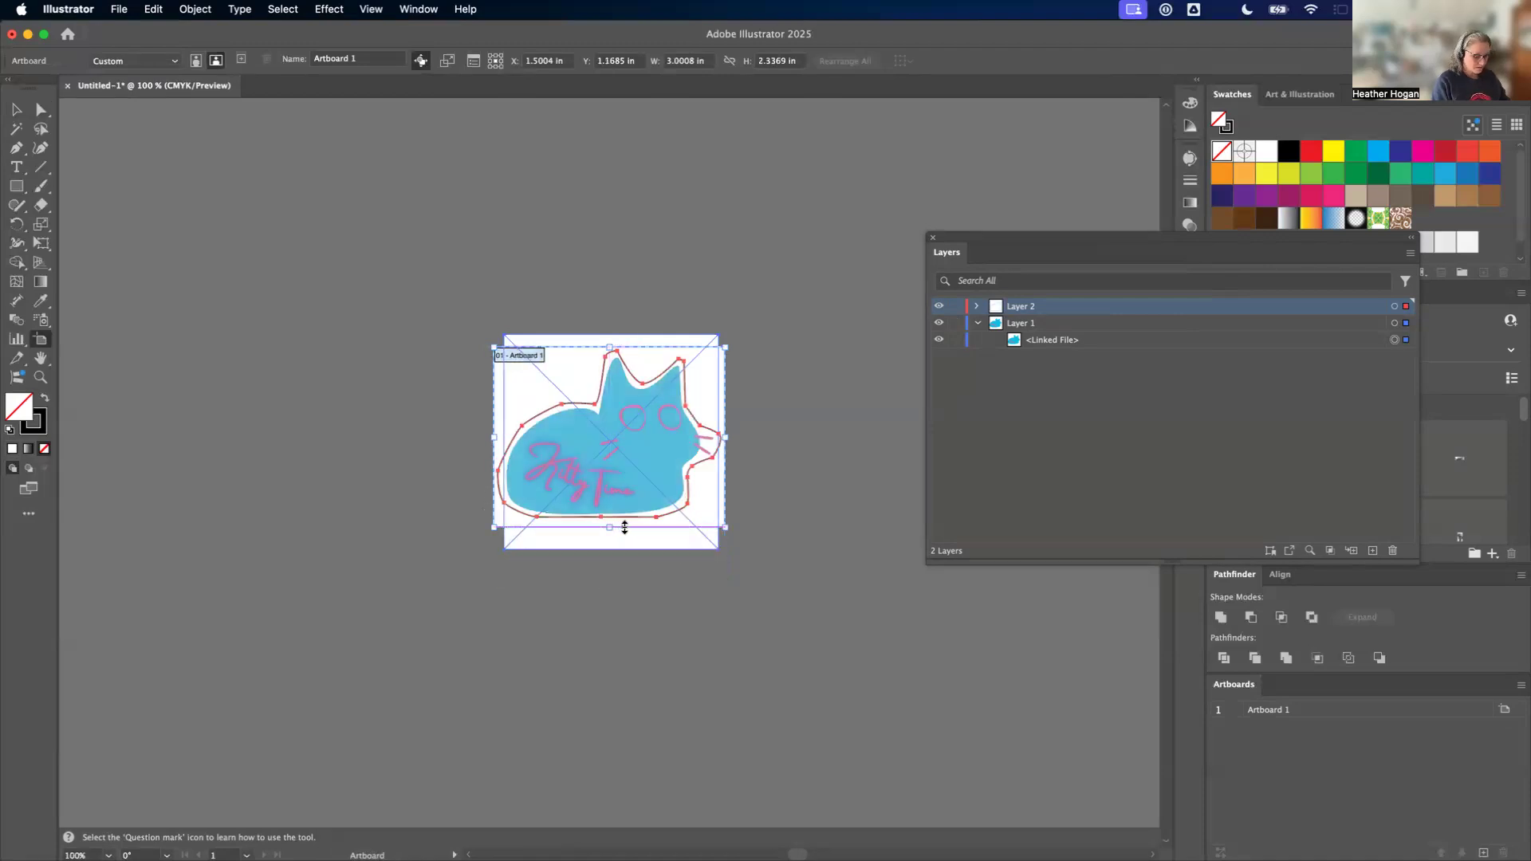
pyautogui.click(19, 114)
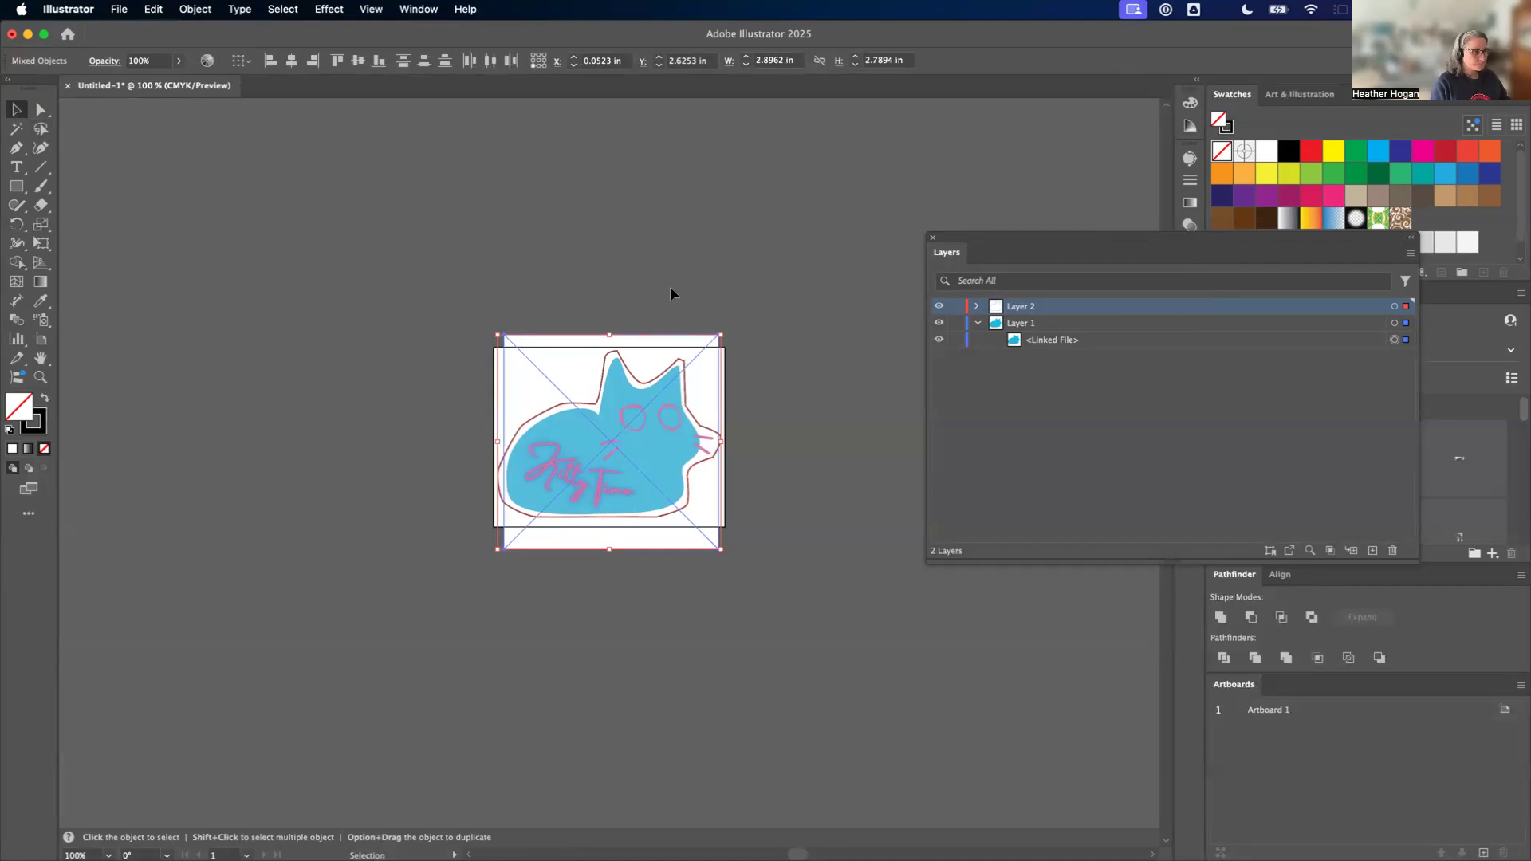
pyautogui.click(660, 308)
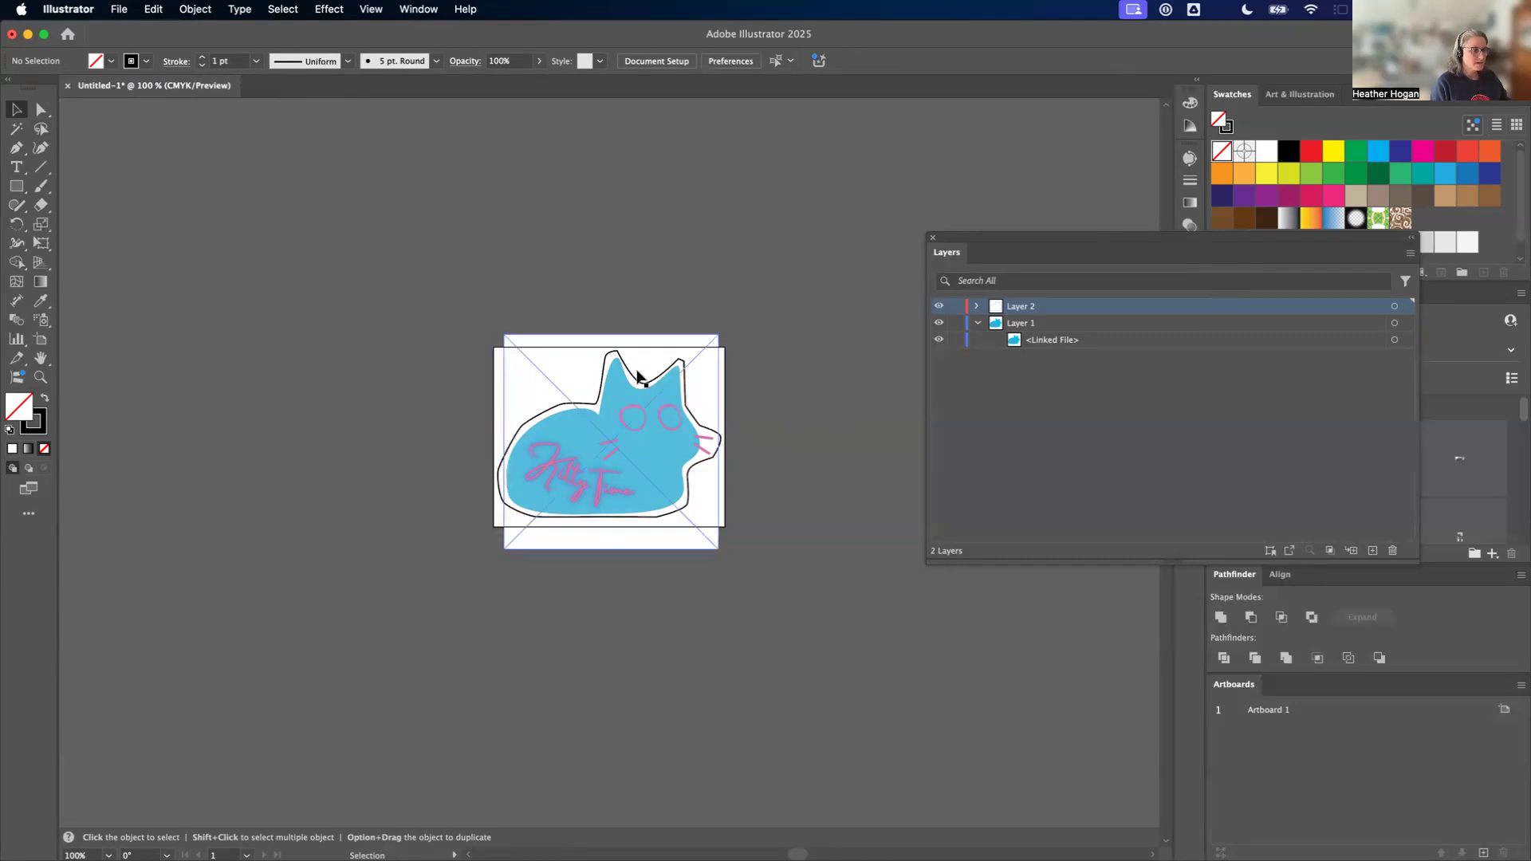
# Step: Select the cat's outline path on Layer 2 and dock the floating Layers panel in the Properties and Libraries panel group
pyautogui.click(642, 385)
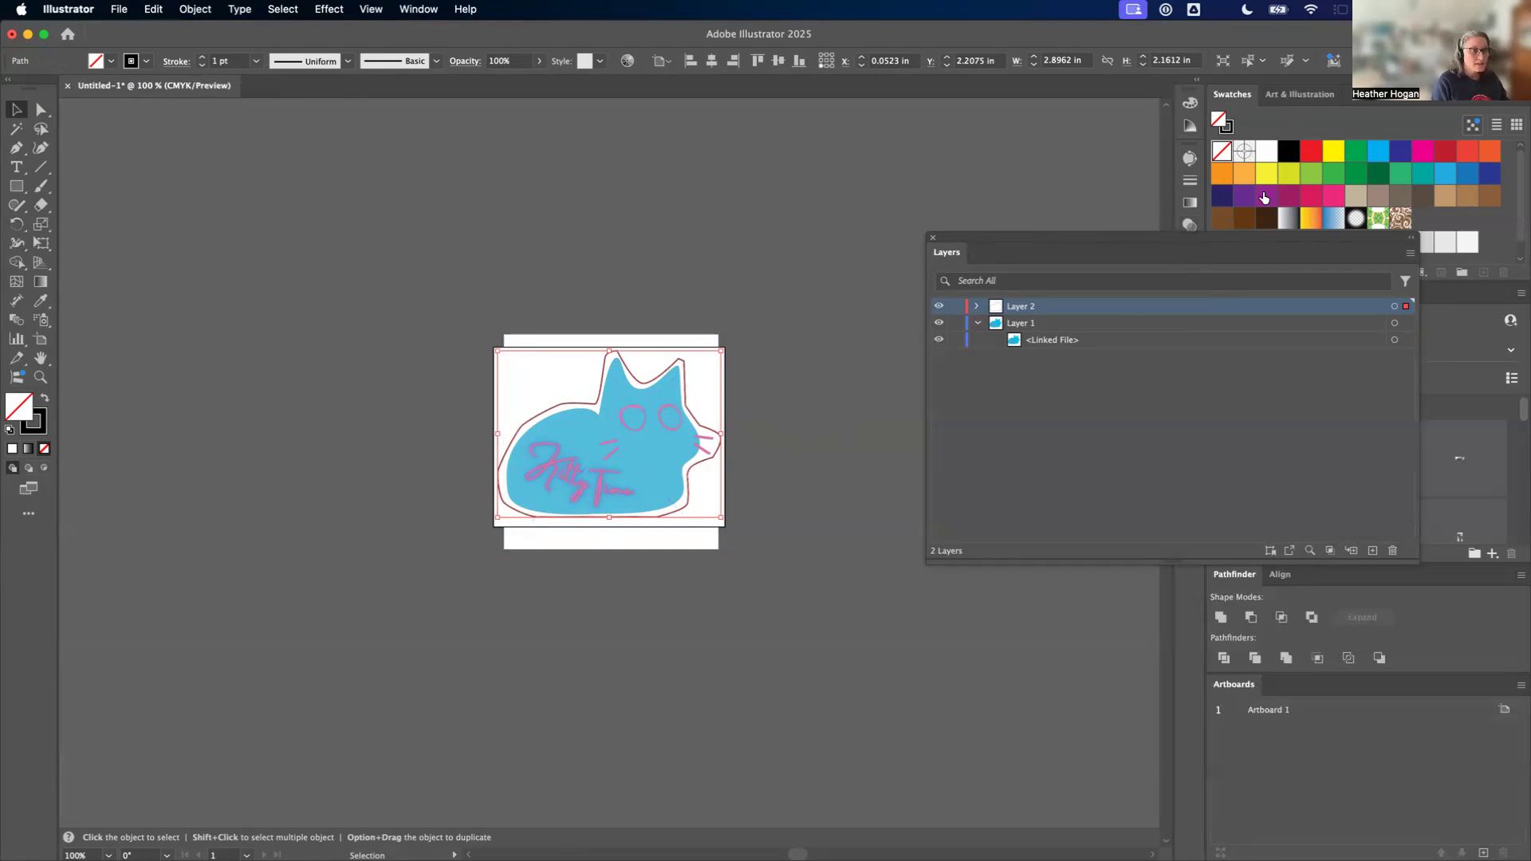
pyautogui.moveTo(967, 252); pyautogui.dragTo(1254, 301)
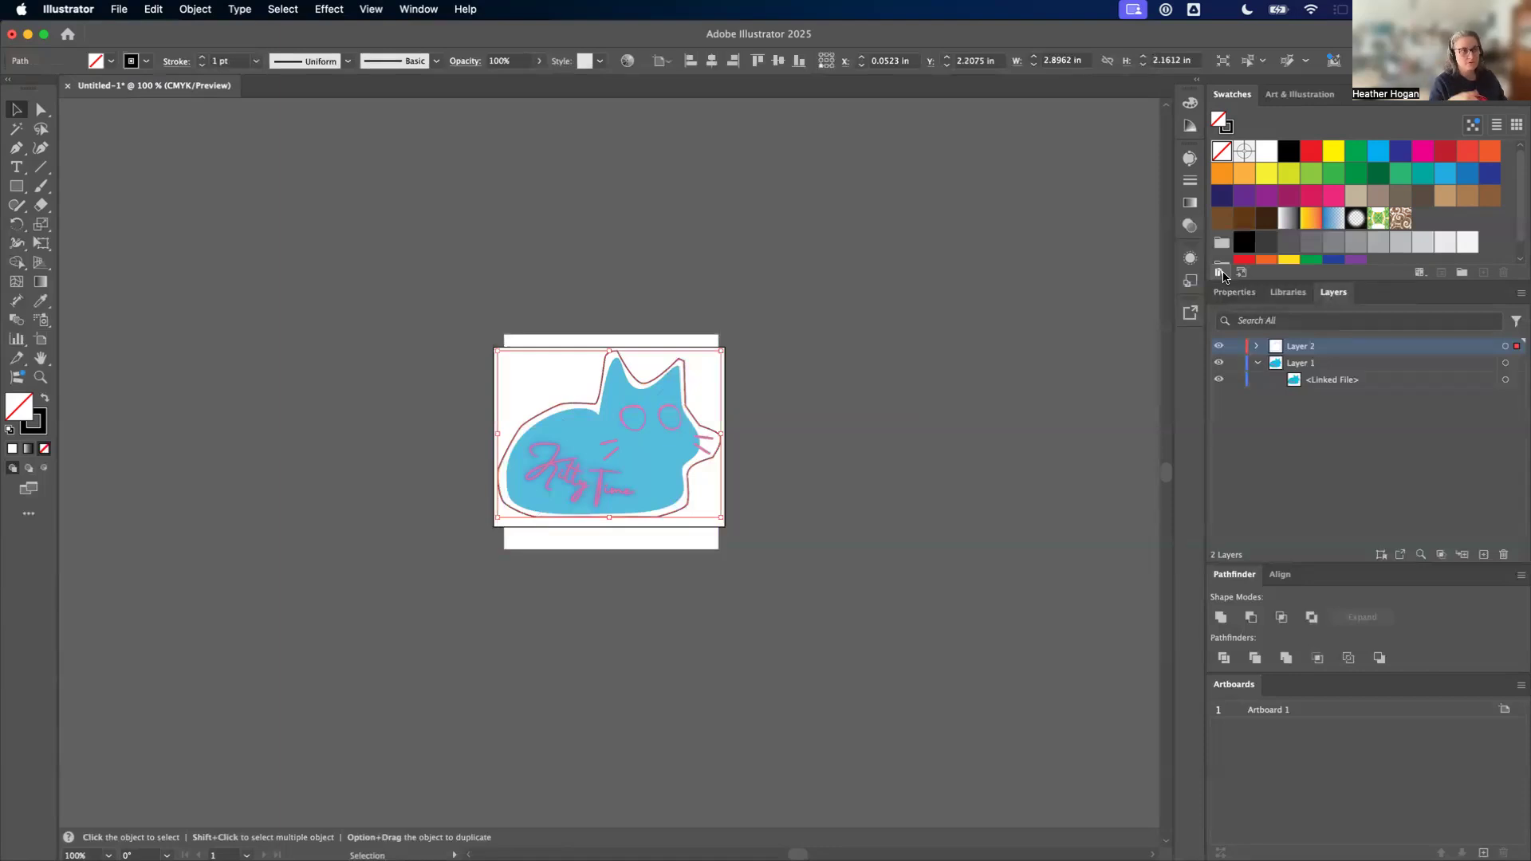
# Step: Look through the available swatch libraries and the file browser for other libraries without loading one
pyautogui.click(1220, 272)
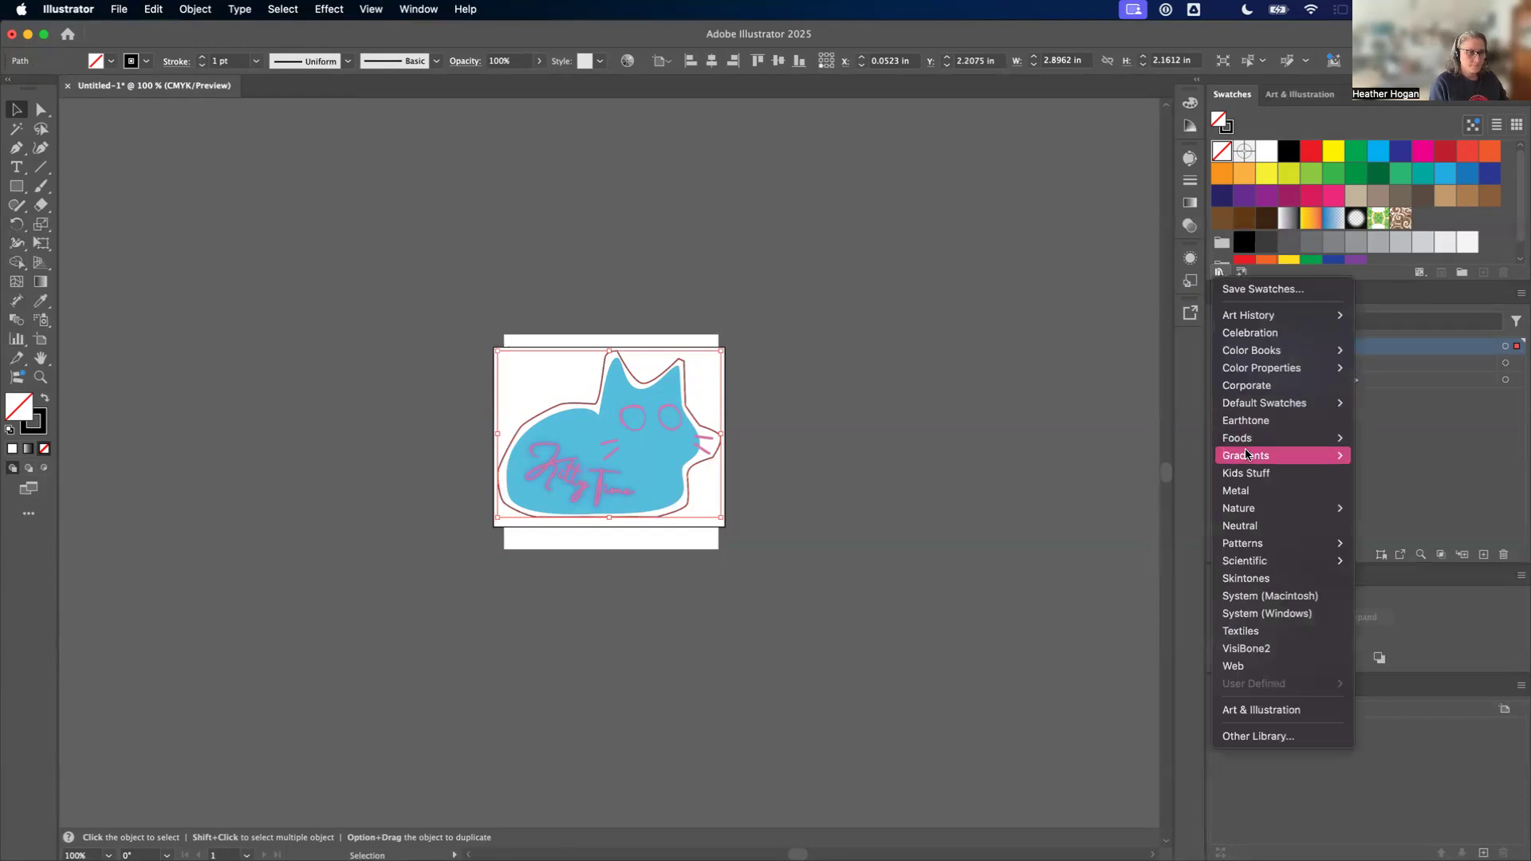
pyautogui.click(1223, 271)
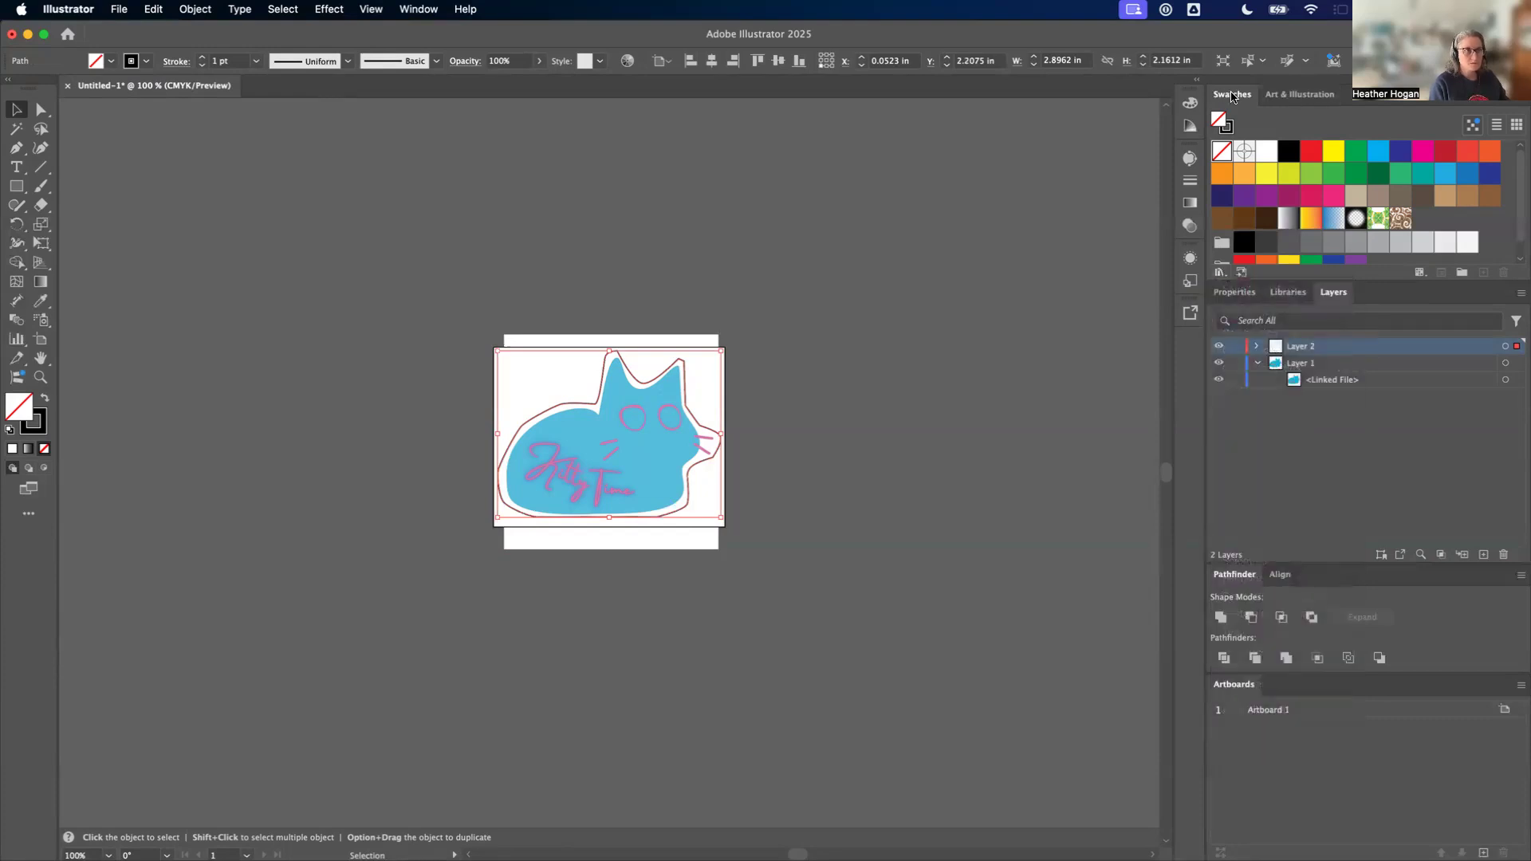
pyautogui.click(418, 9)
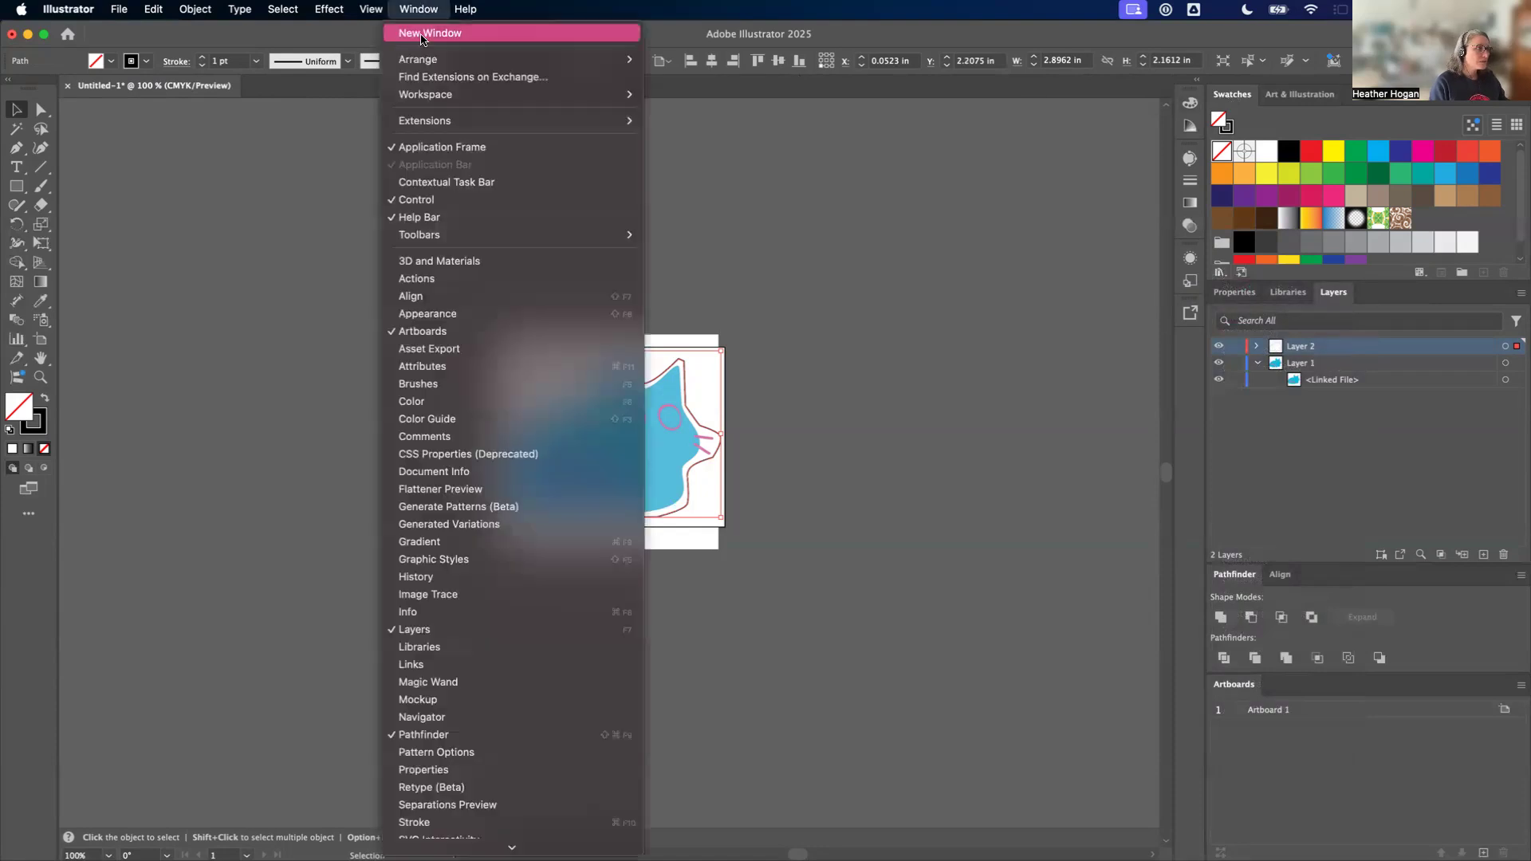
pyautogui.scroll(-4, 420, 792)
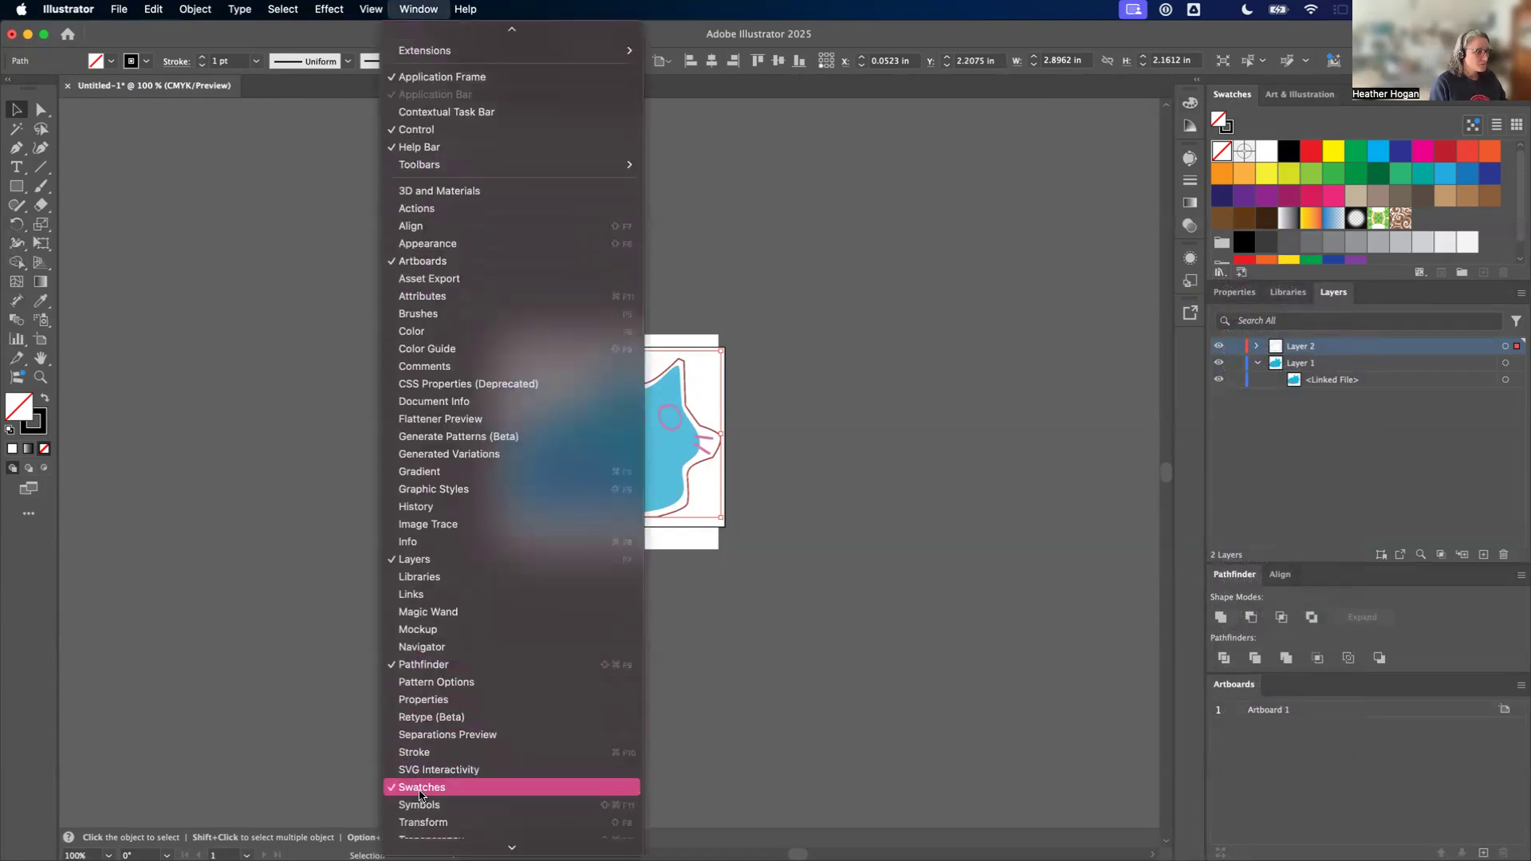
pyautogui.click(1278, 278)
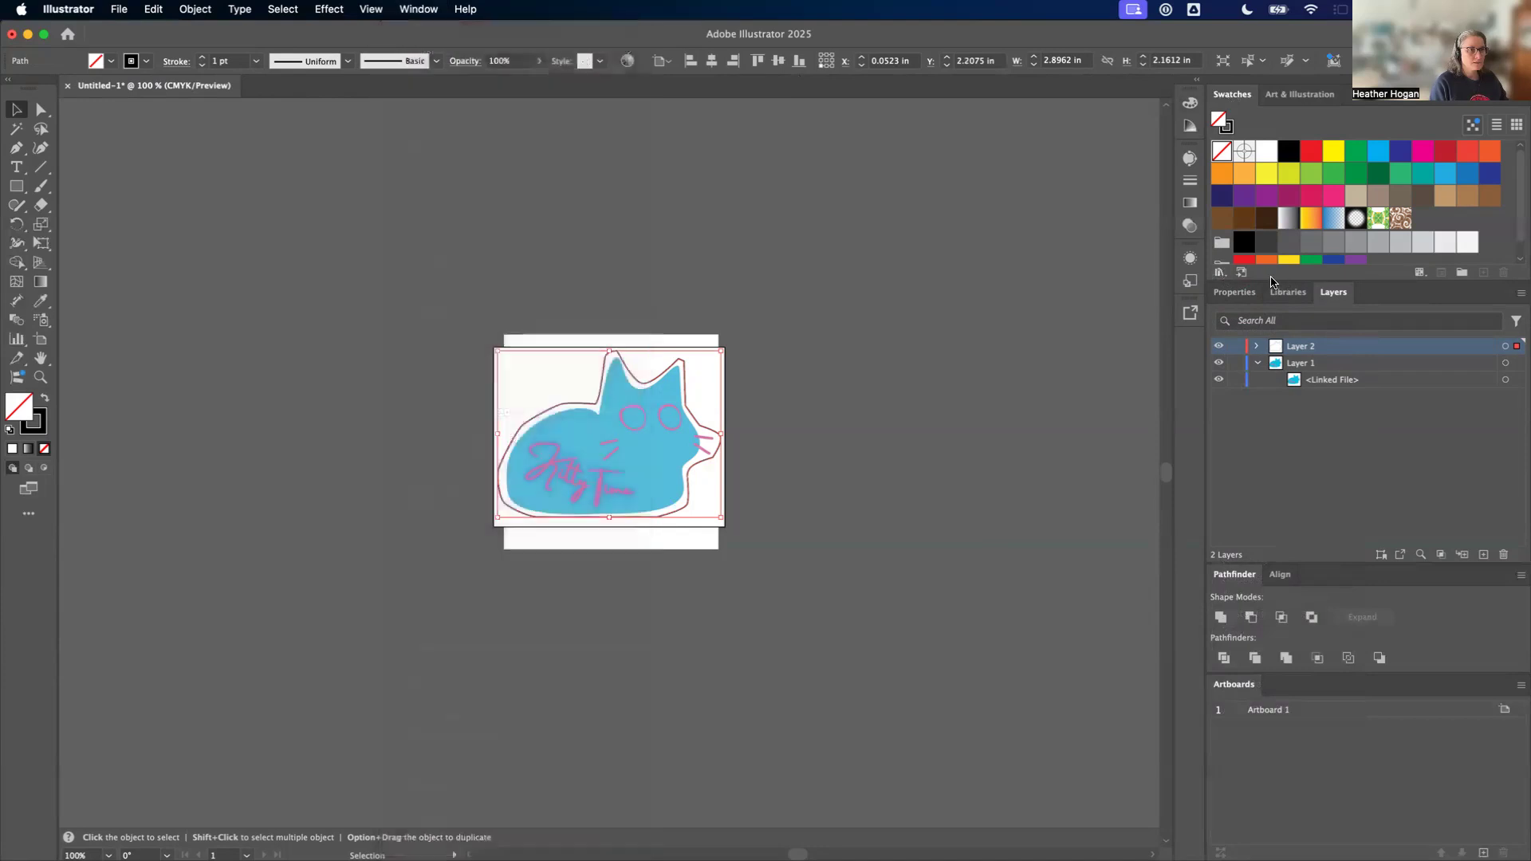
pyautogui.click(1220, 272)
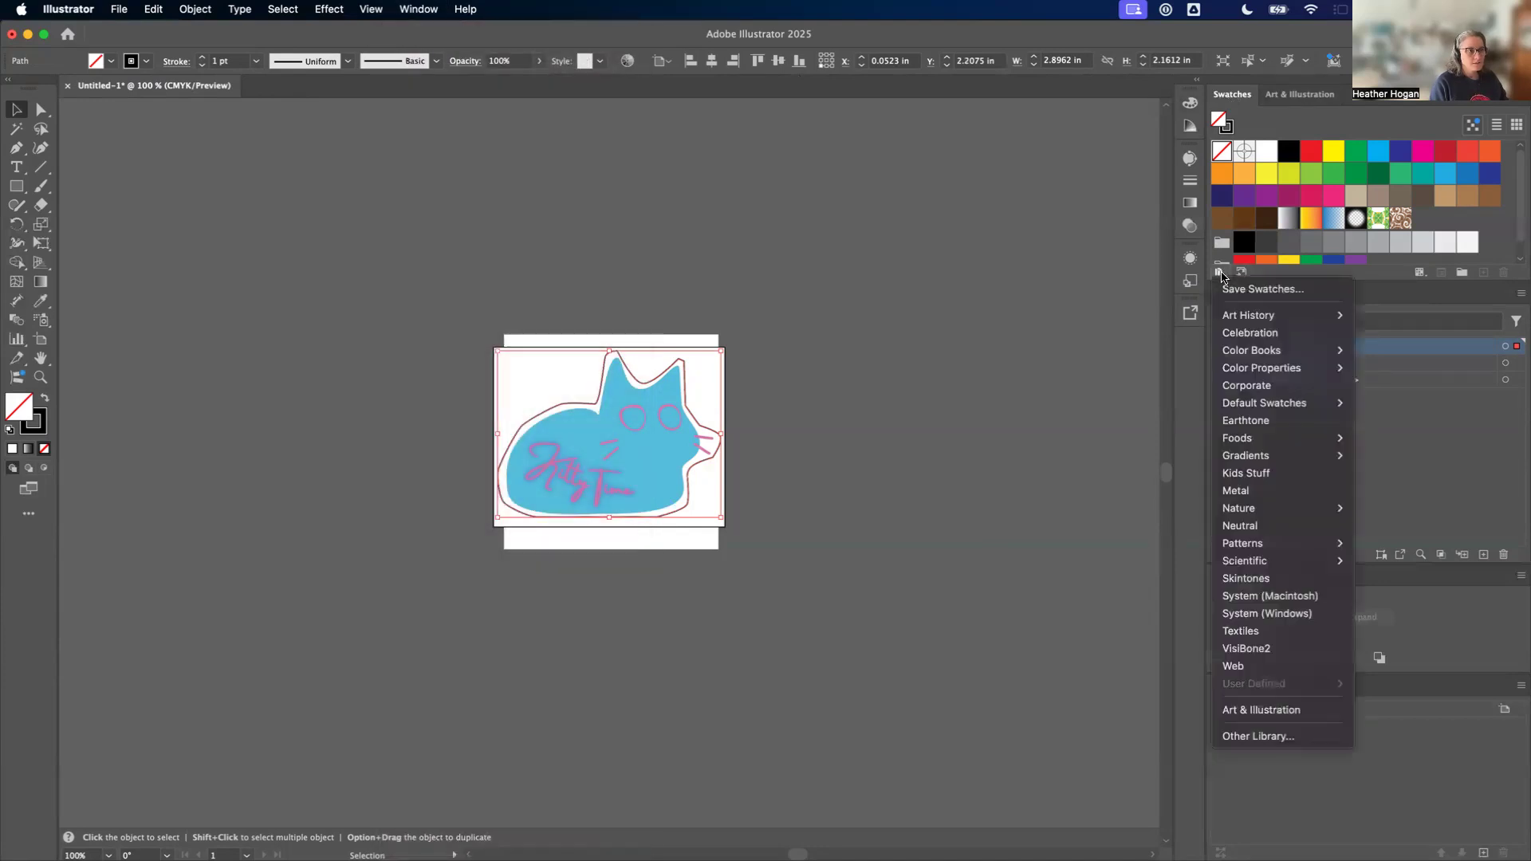
pyautogui.click(1255, 736)
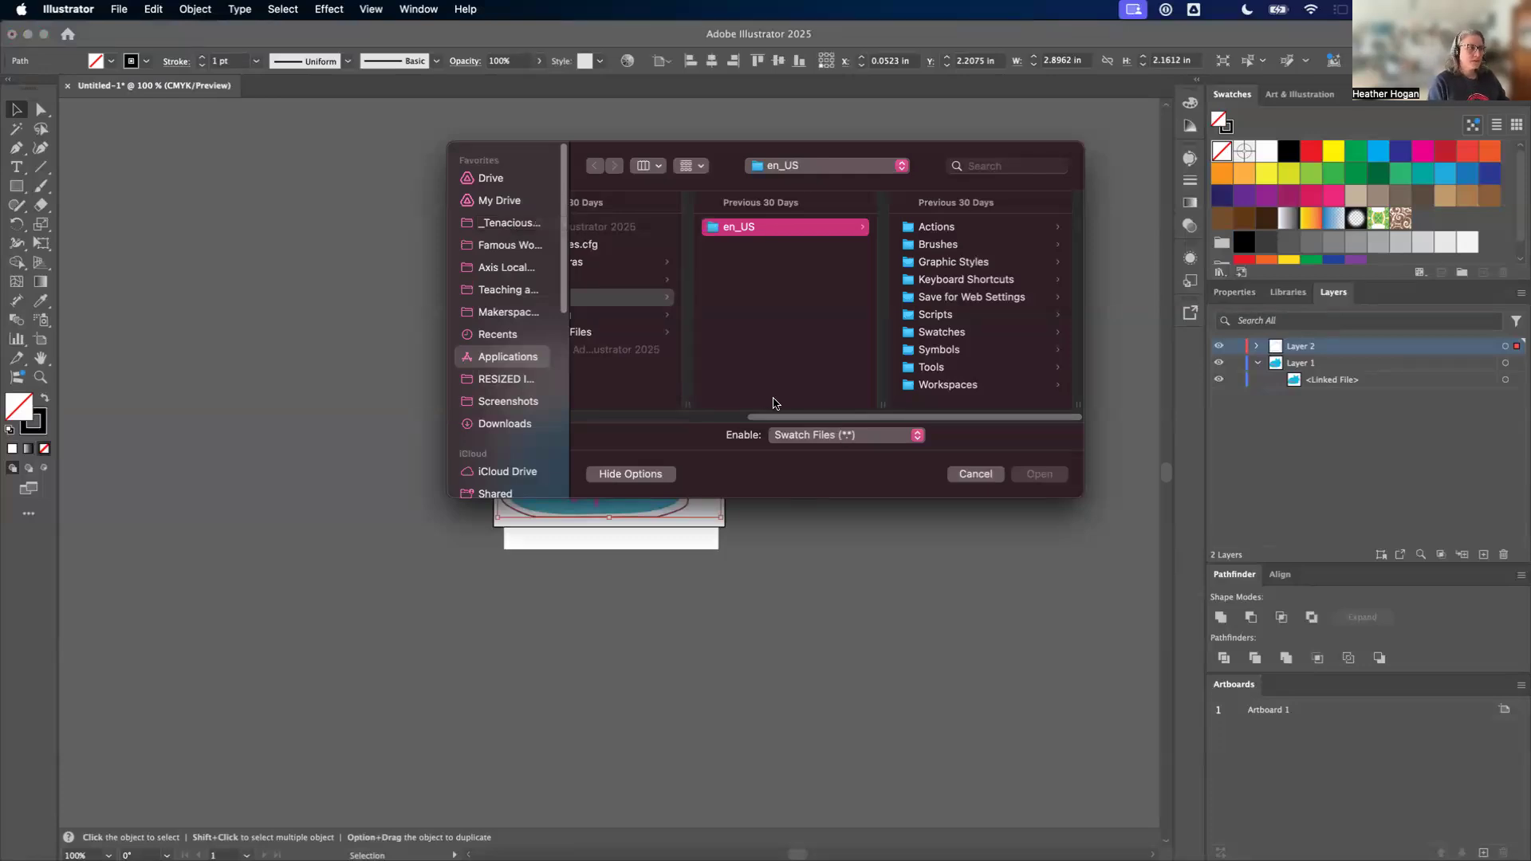
pyautogui.click(986, 476)
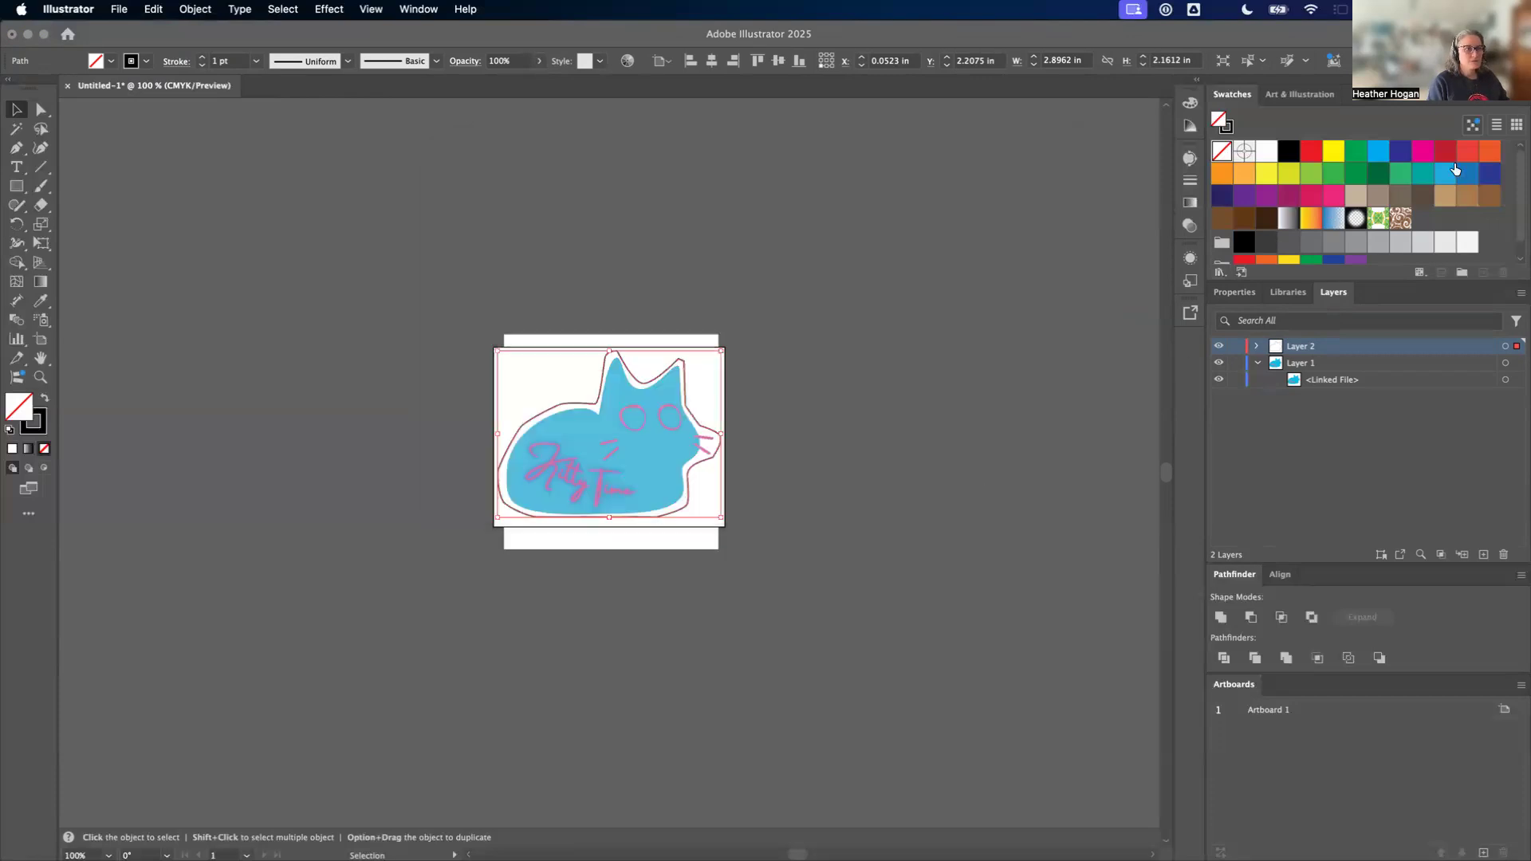
# Step: Apply the CMYK Magenta swatch to the cat outline's stroke, keeping its fill at none
pyautogui.click(1425, 153)
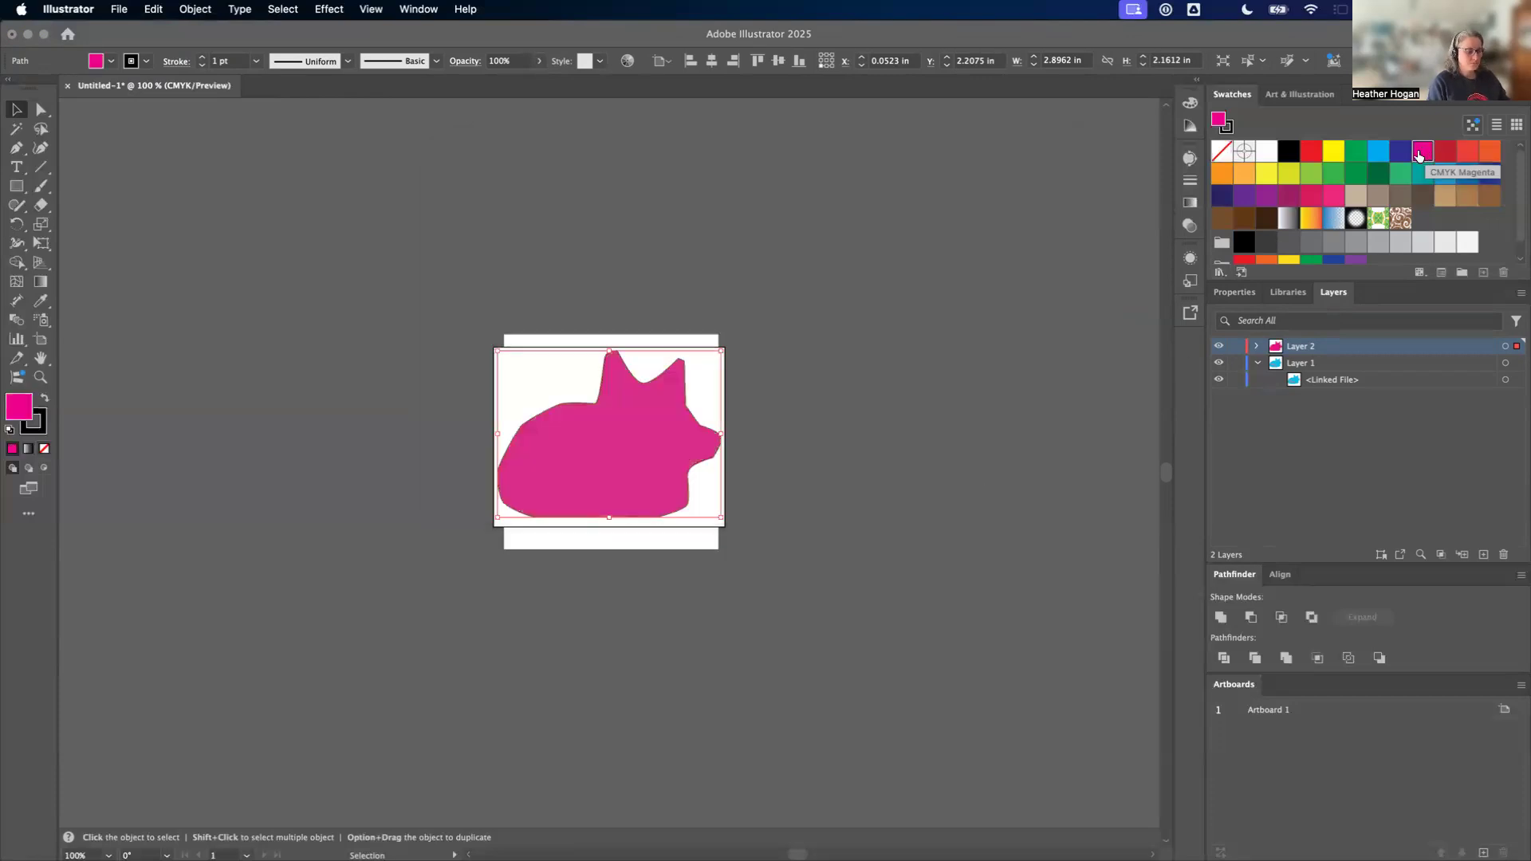
pyautogui.press('super+z')
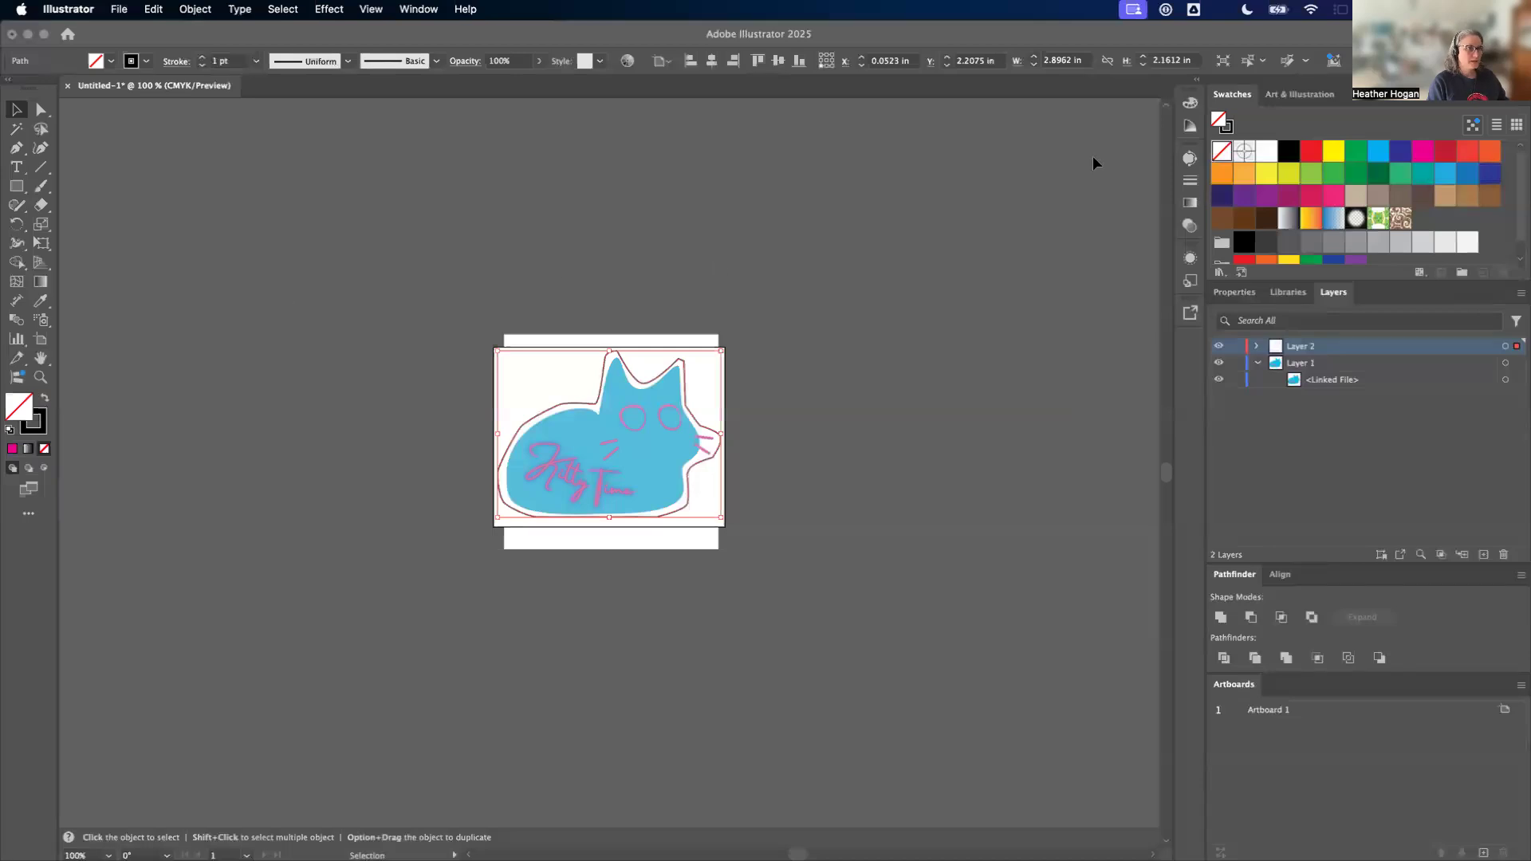
pyautogui.click(1227, 127)
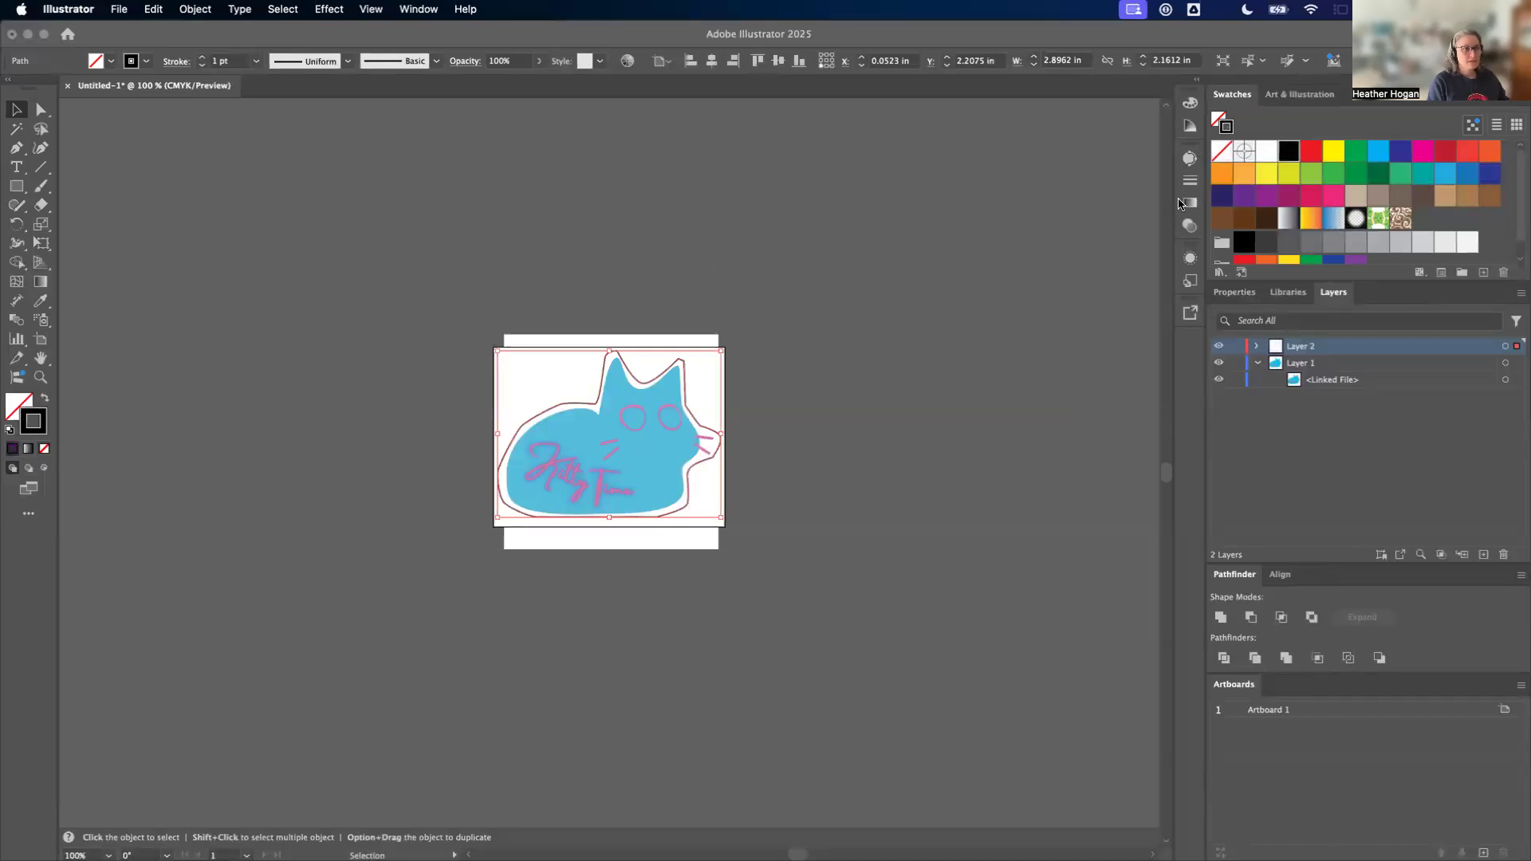
pyautogui.click(1218, 119)
pyautogui.click(1229, 128)
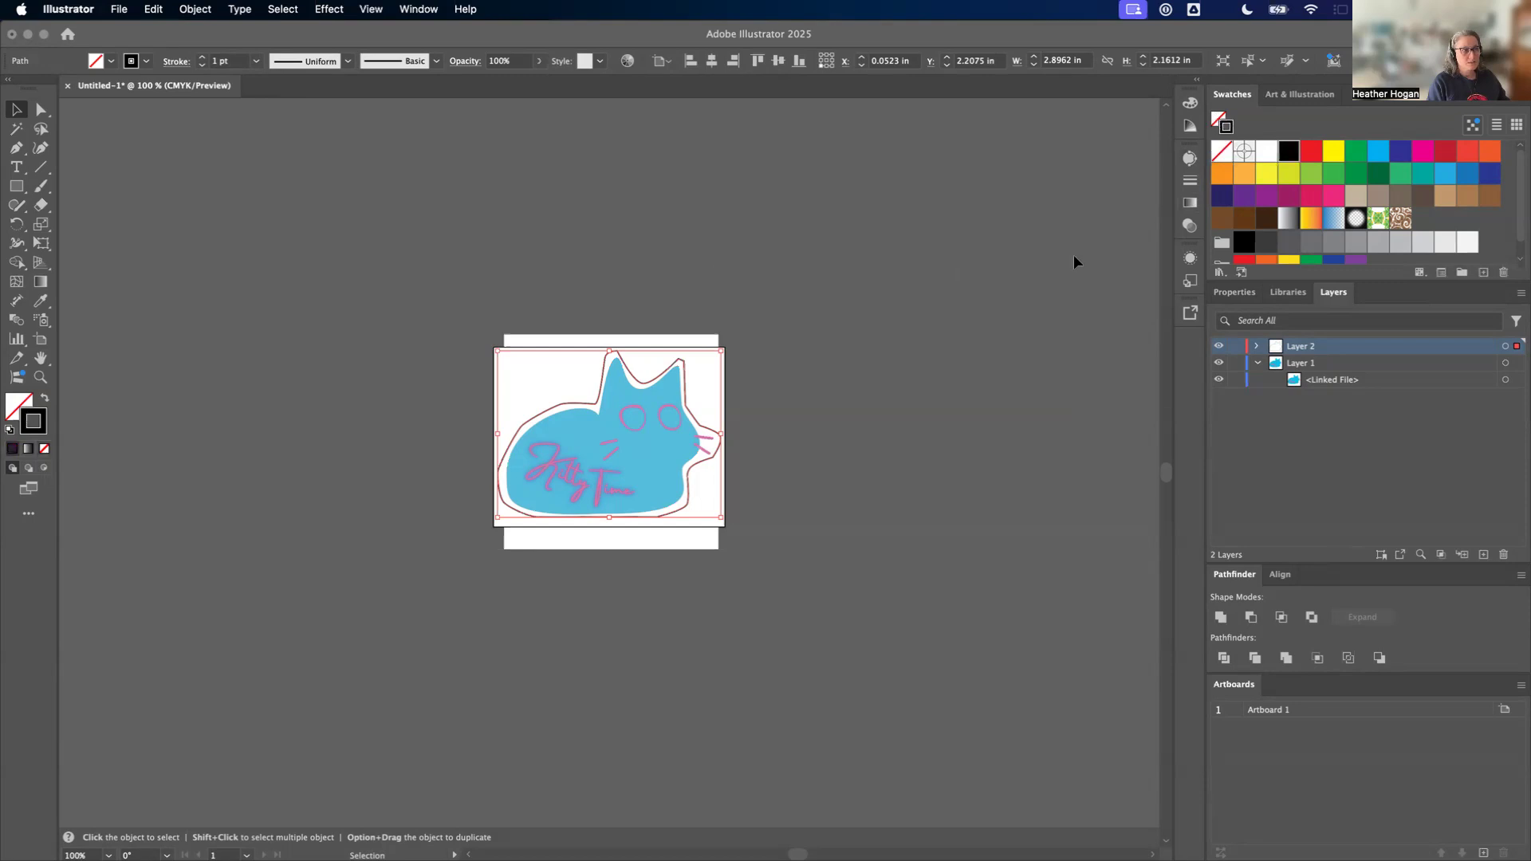
pyautogui.click(775, 363)
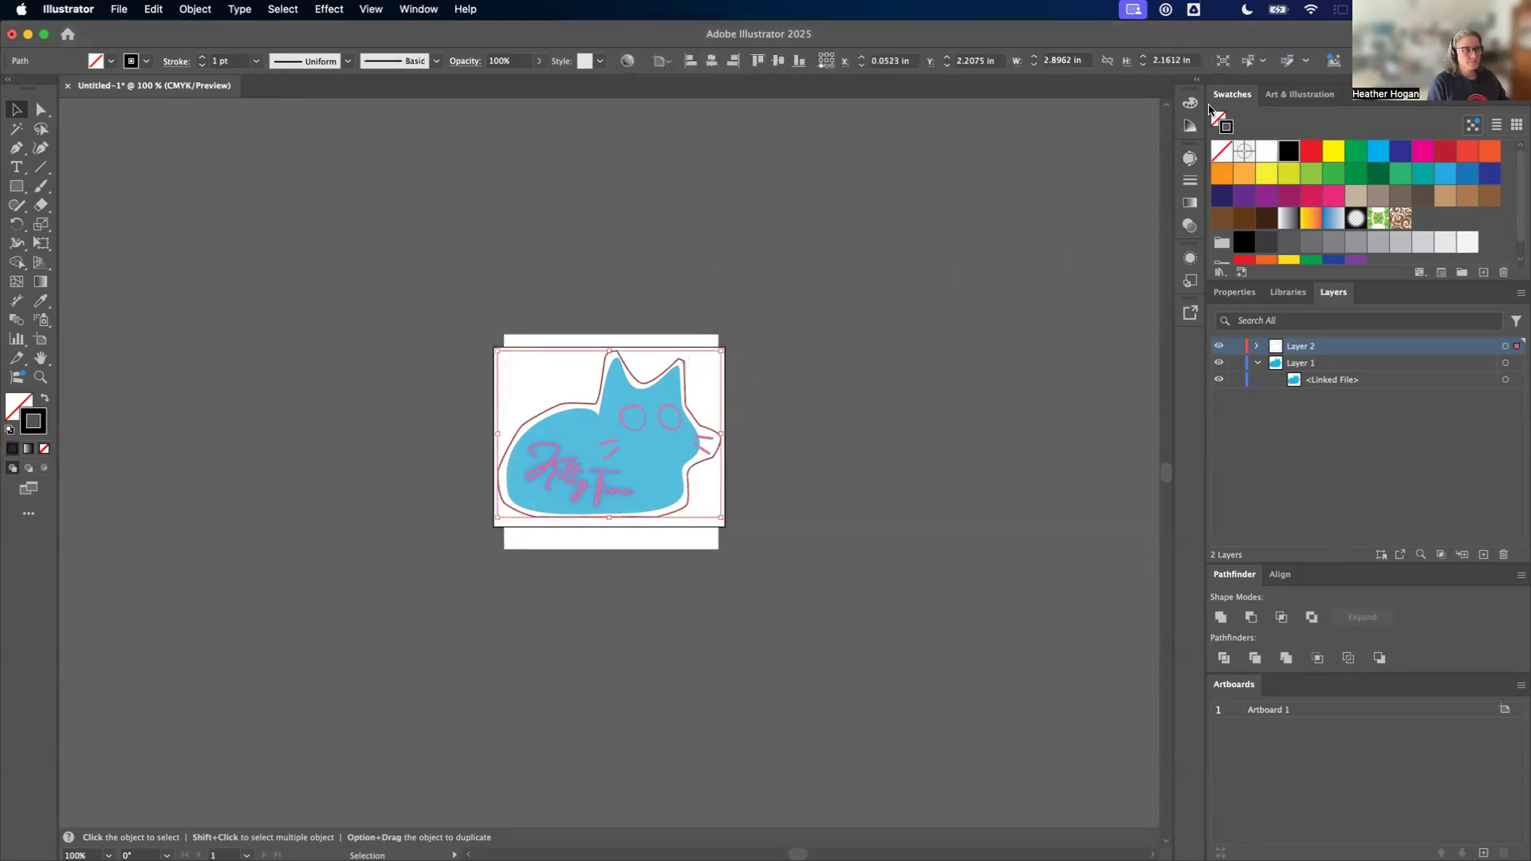
pyautogui.click(1424, 149)
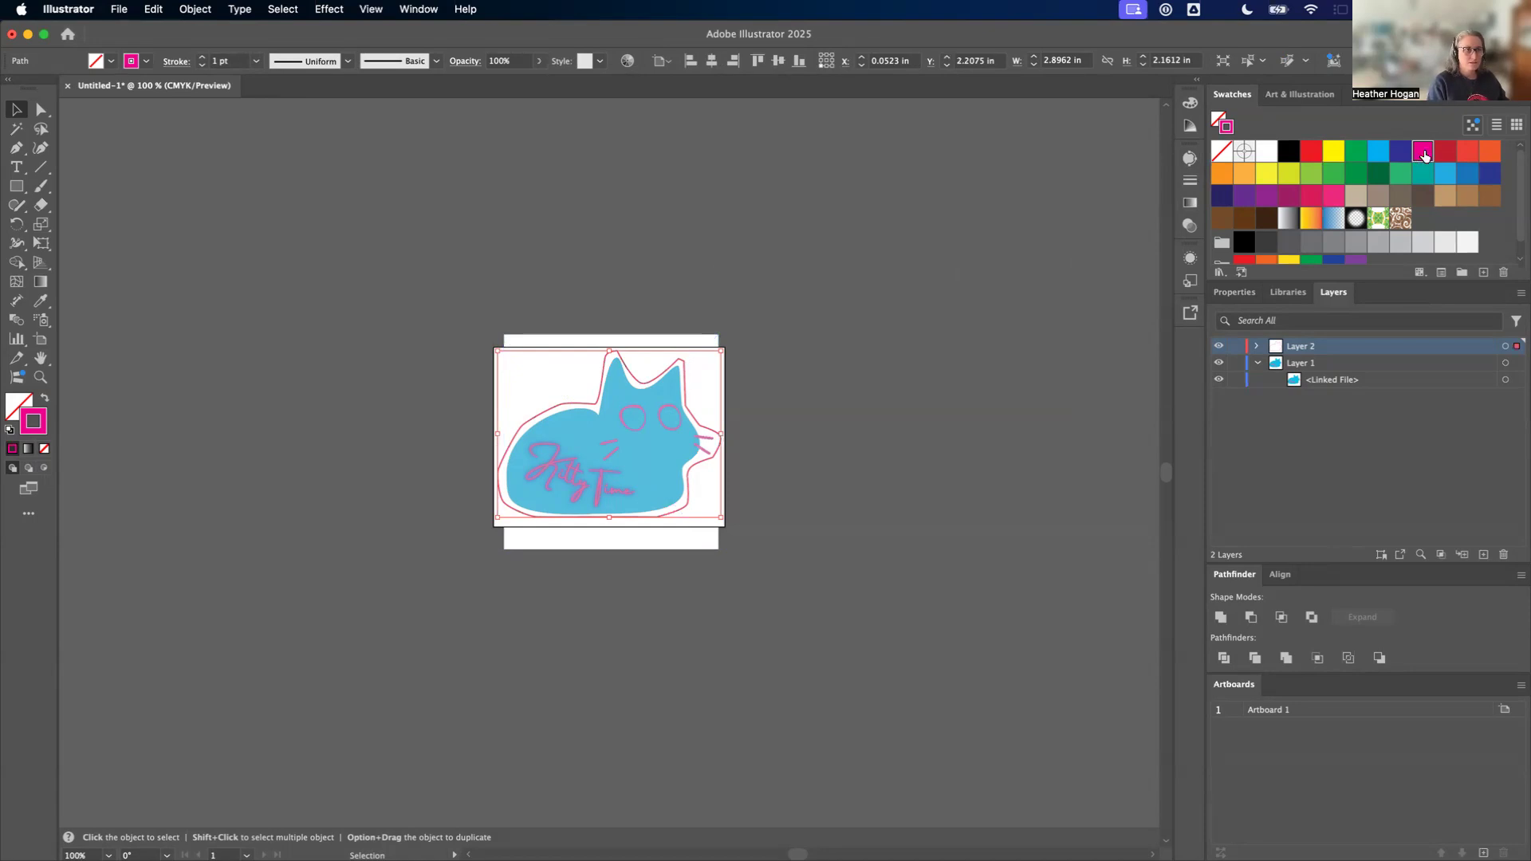
# Step: Try to rename the CMYK Magenta swatch as "Cut_Countour" in its swatch options
pyautogui.doubleClick(1425, 156)
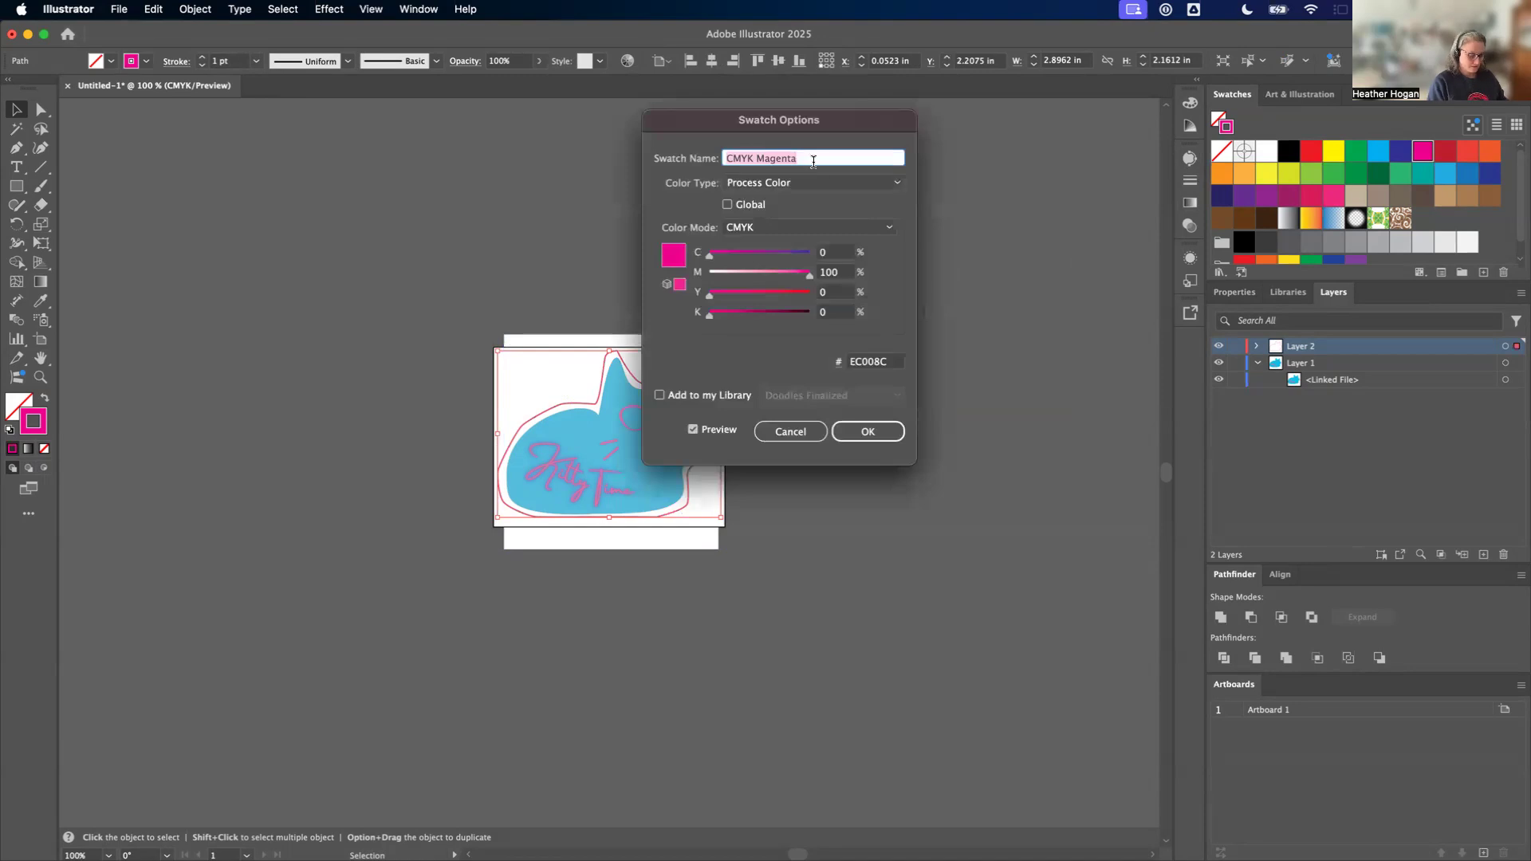
pyautogui.write('Cut_Countour')
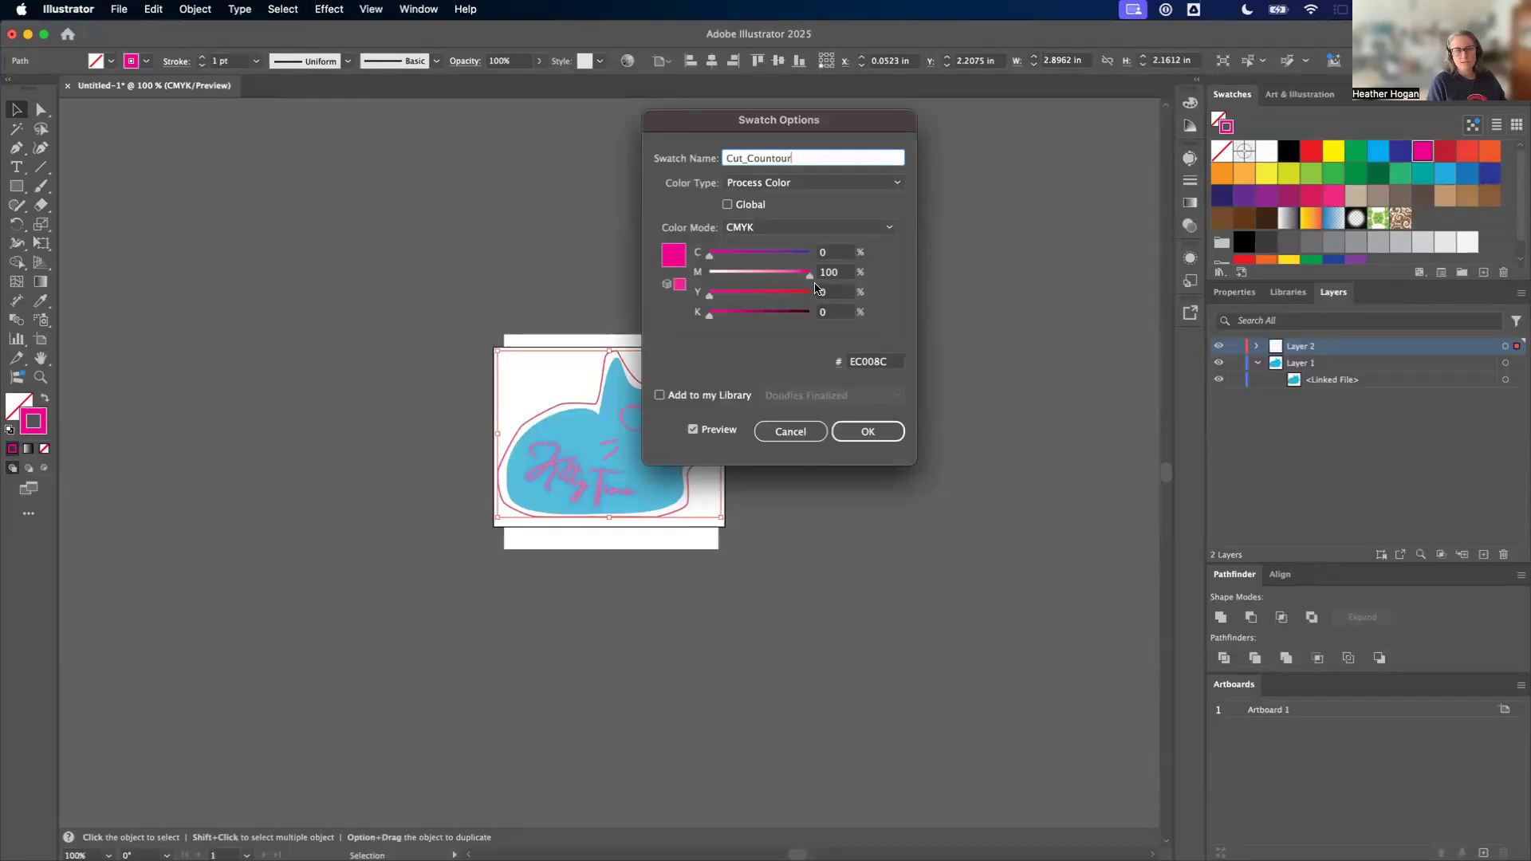
pyautogui.click(805, 432)
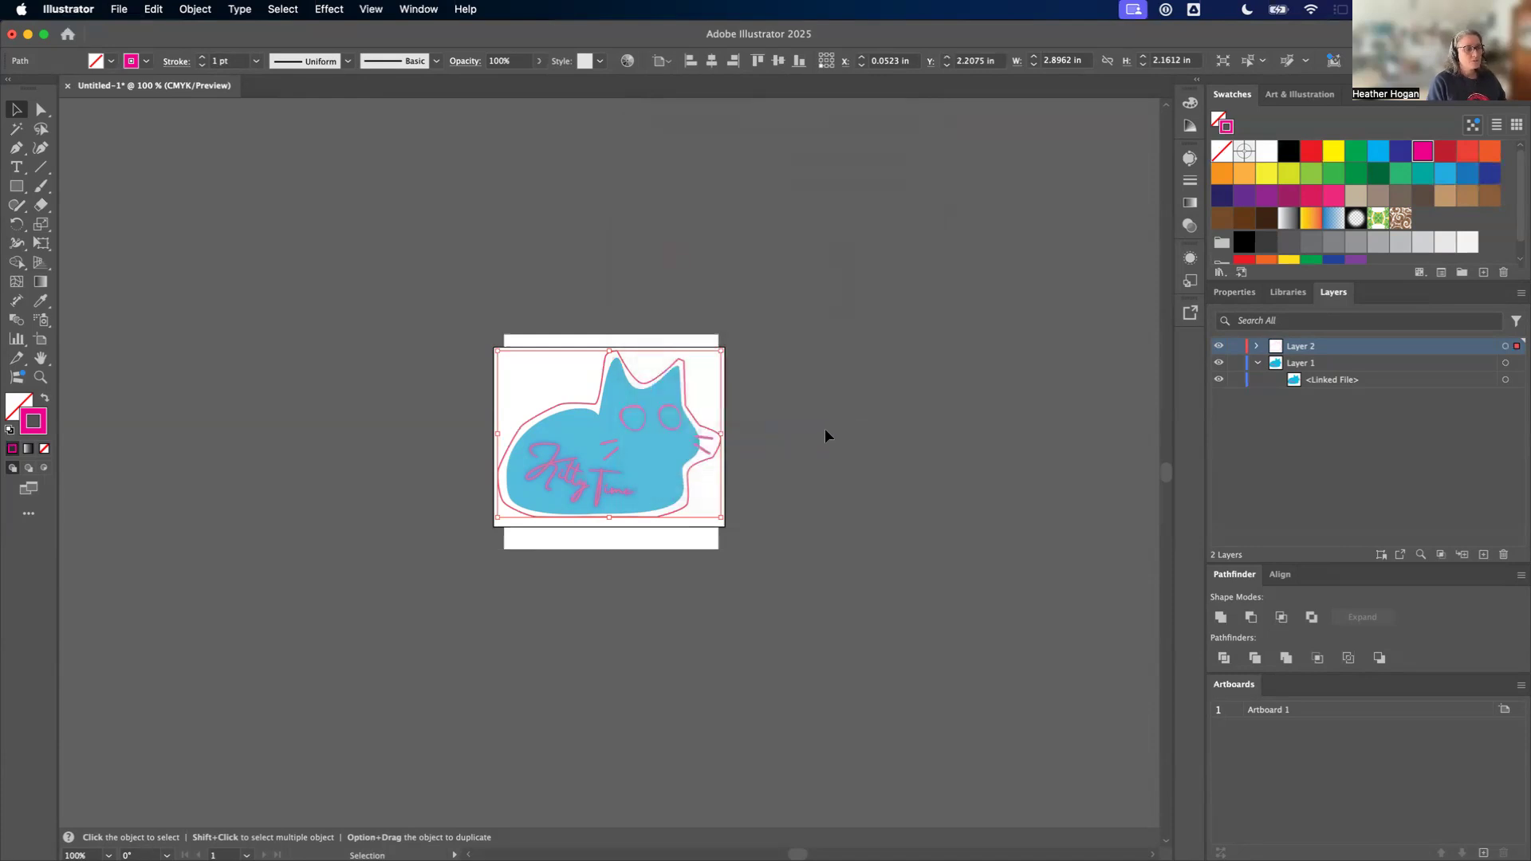
# Step: Save the document as Kitty.pdf in Adobe PDF format in the Downloads folder, keeping the offered PDF settings
pyautogui.click(119, 9)
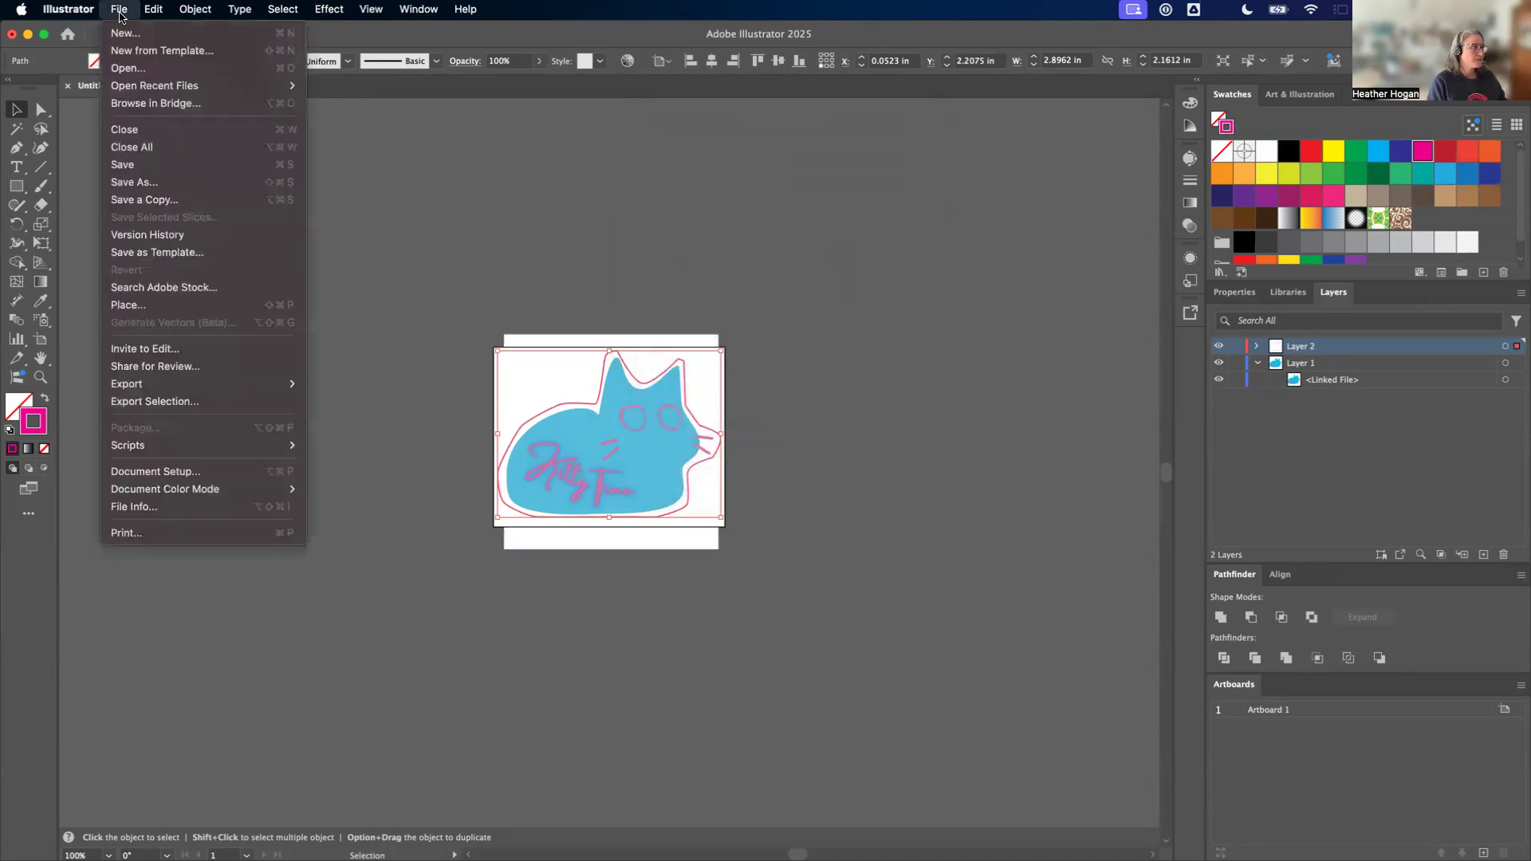
pyautogui.click(144, 185)
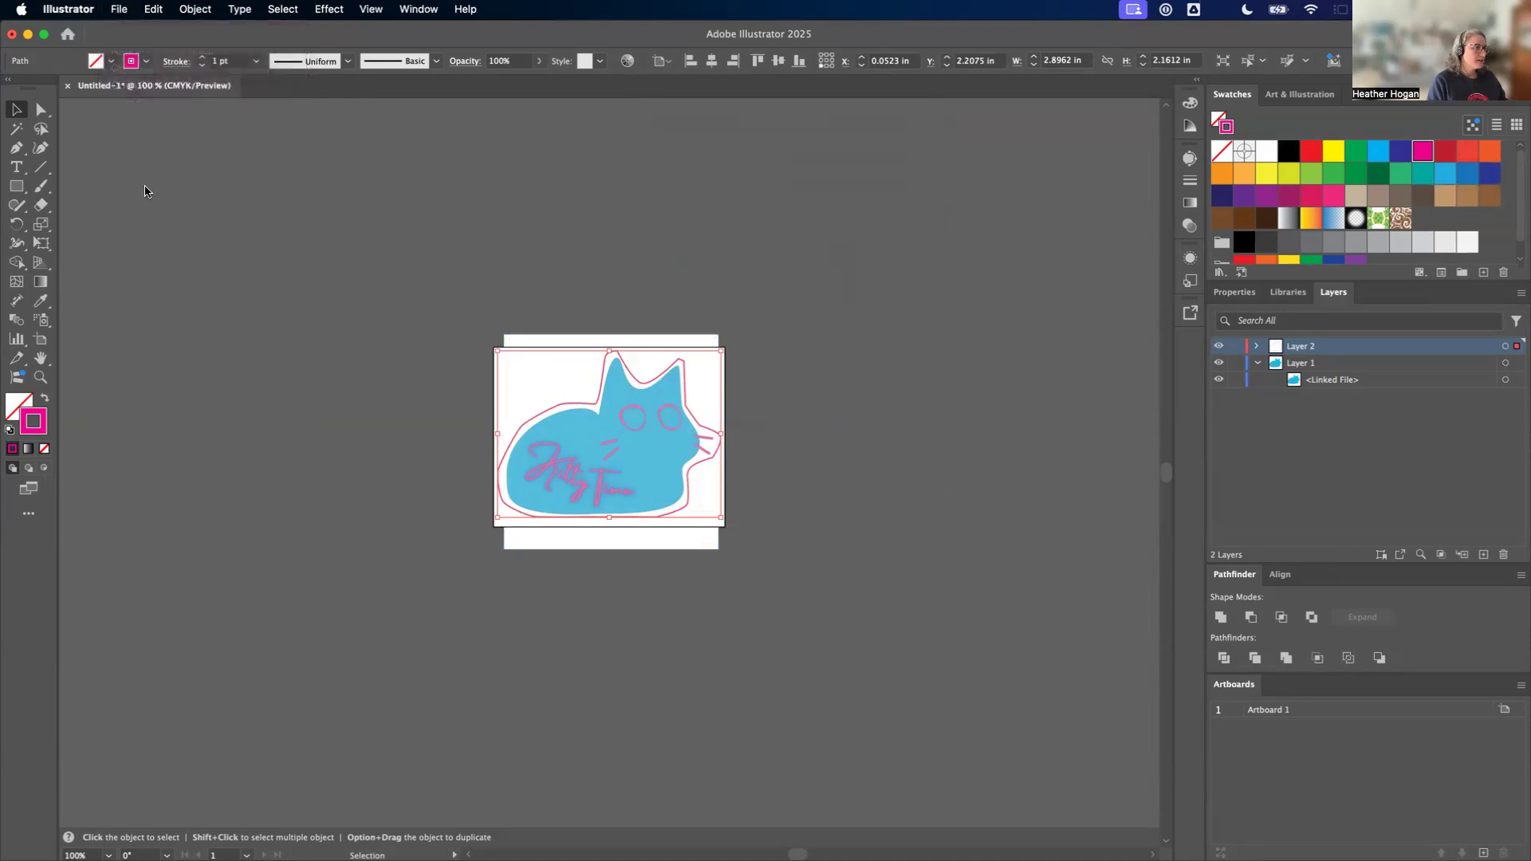
pyautogui.click(872, 581)
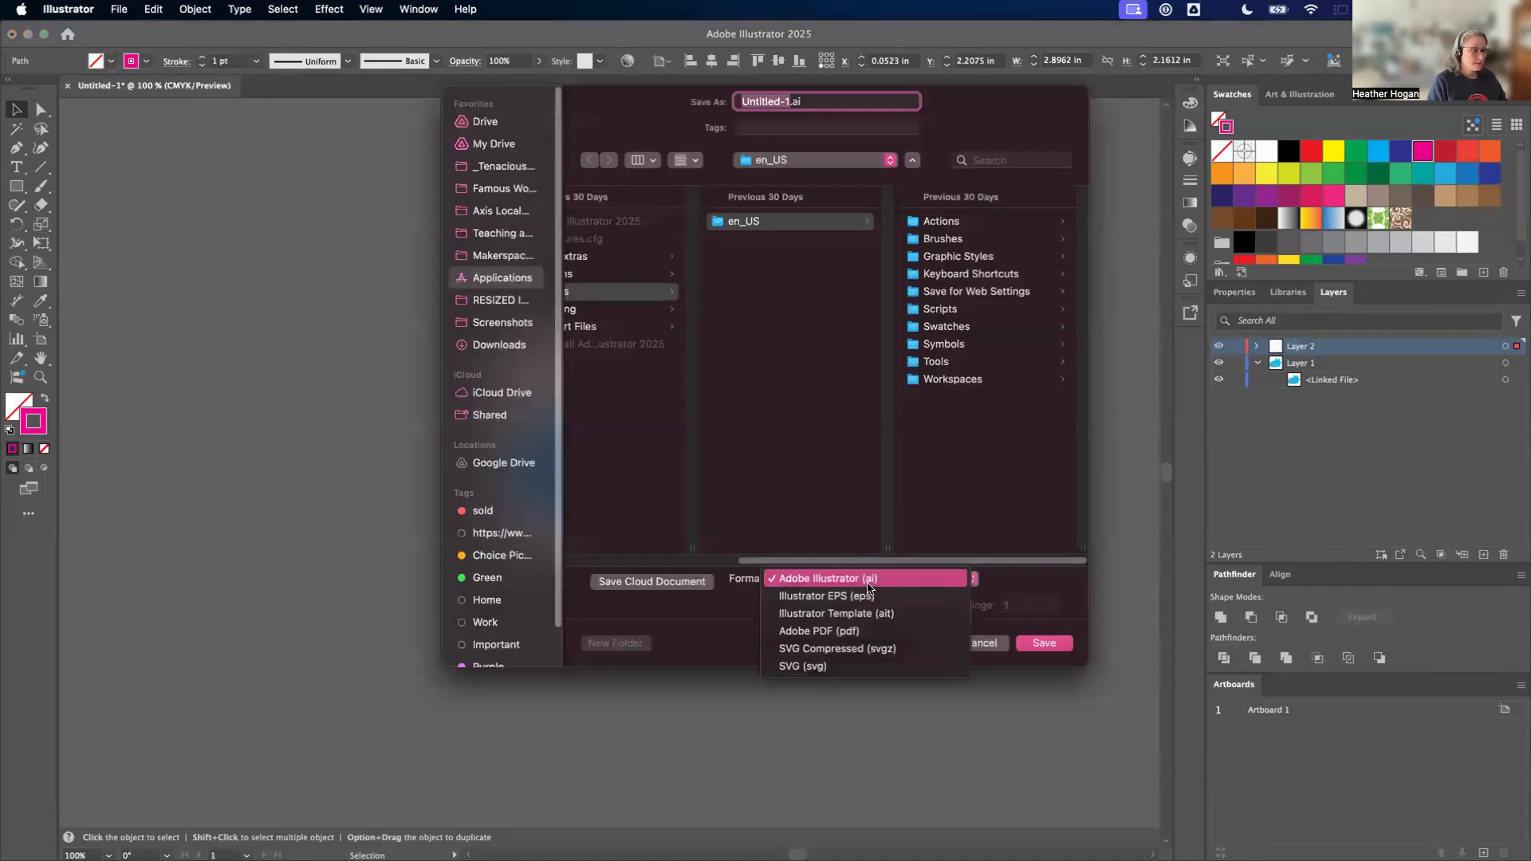
pyautogui.click(850, 631)
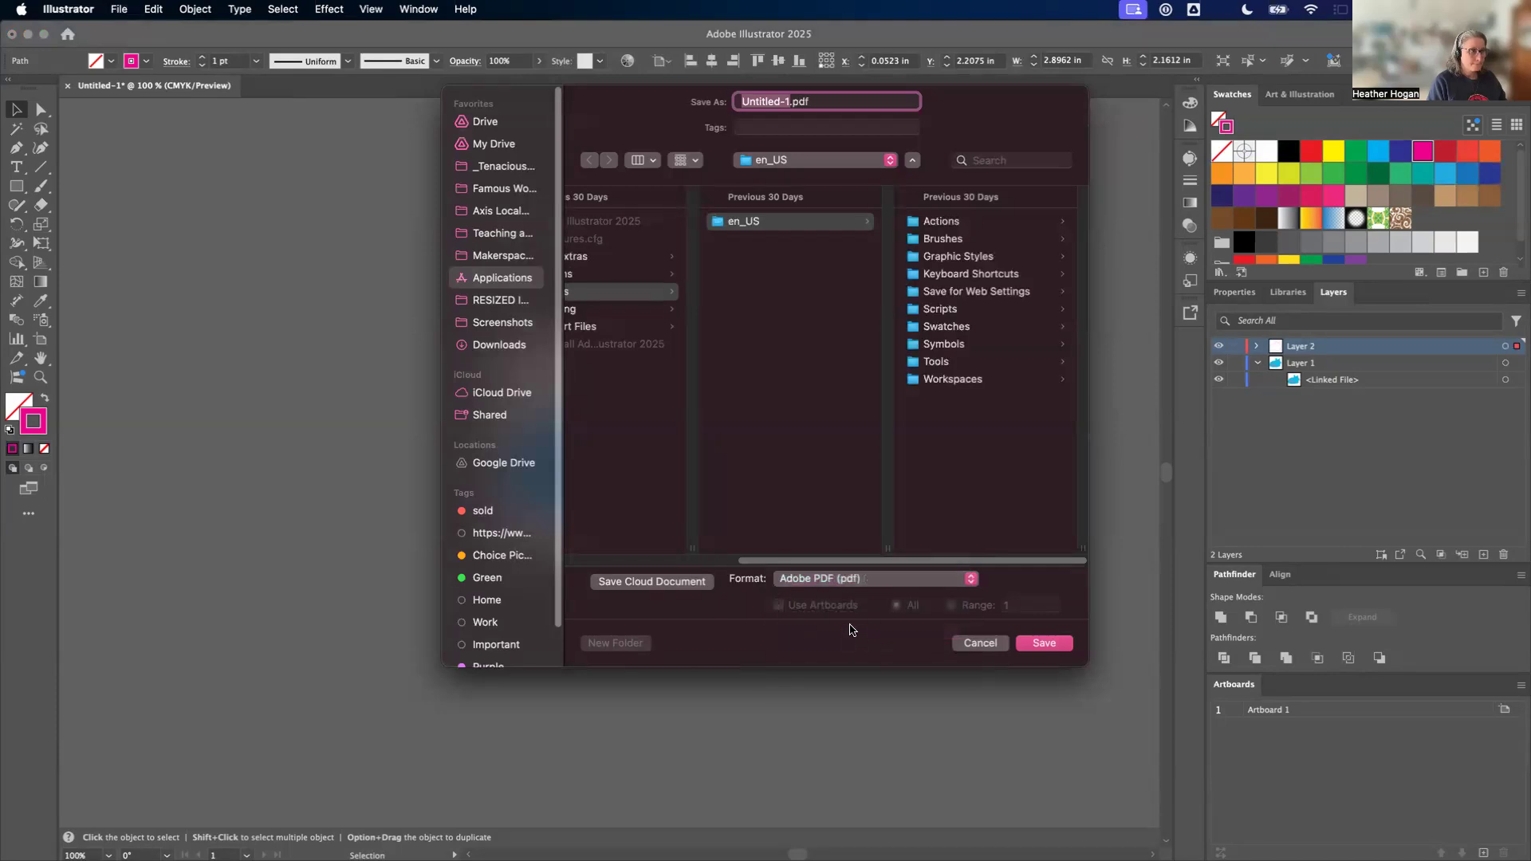
pyautogui.write('Kitty')
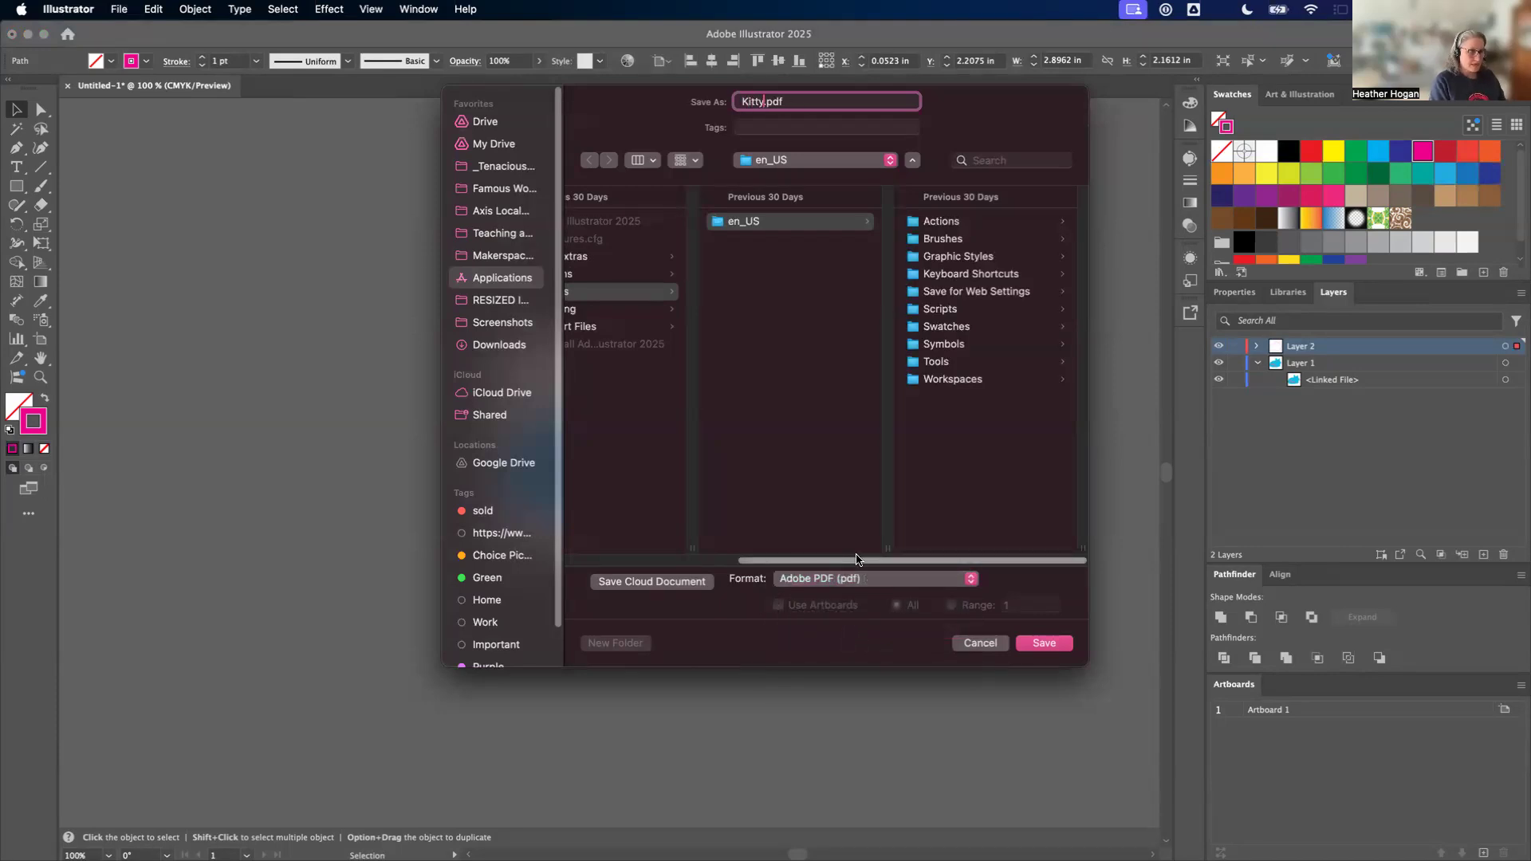
pyautogui.click(495, 344)
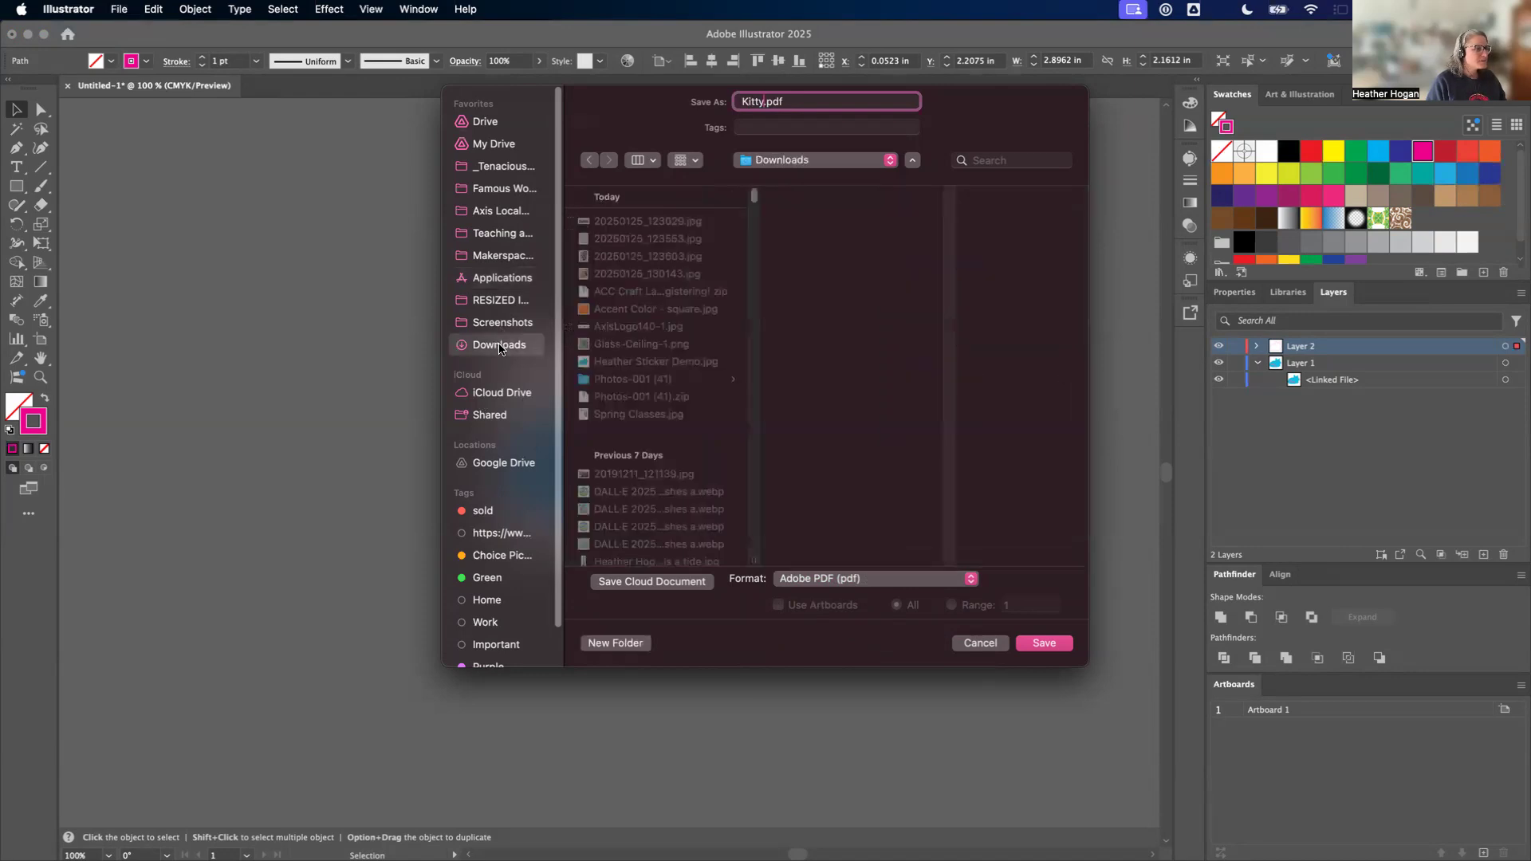
pyautogui.click(1039, 644)
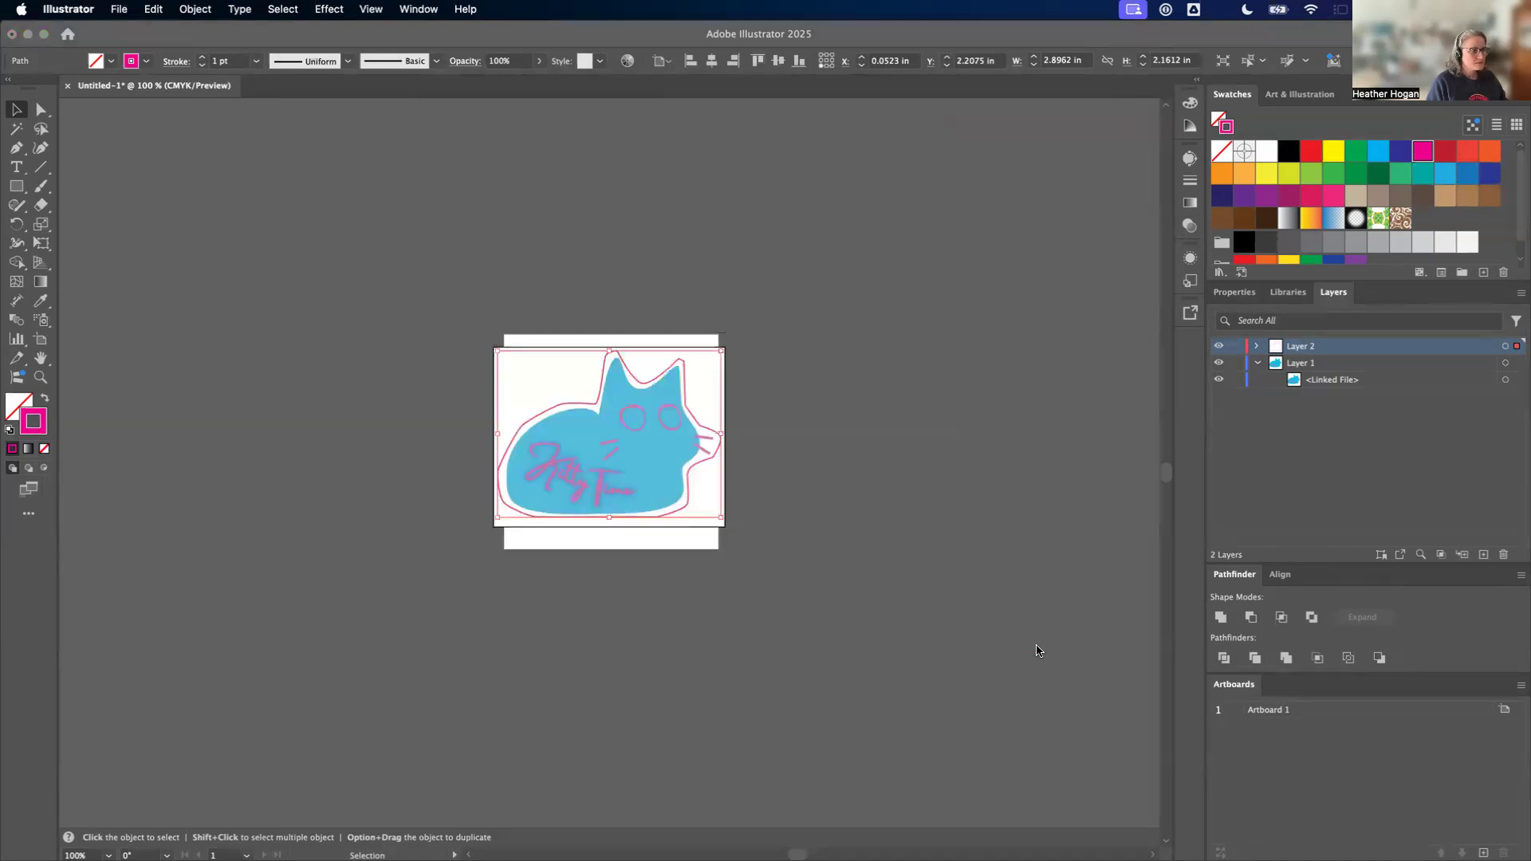
pyautogui.click(1004, 498)
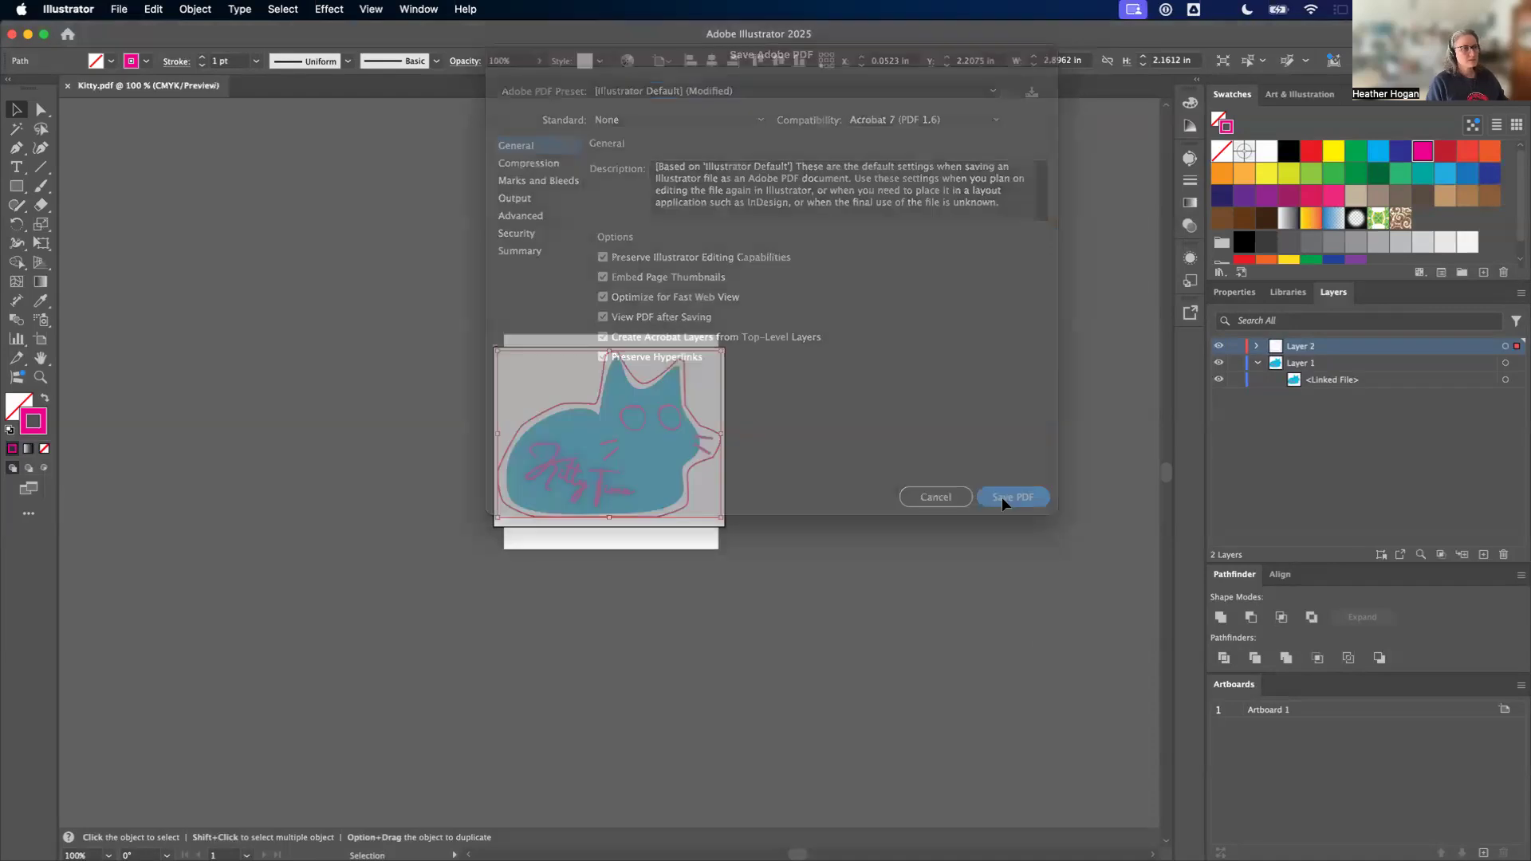